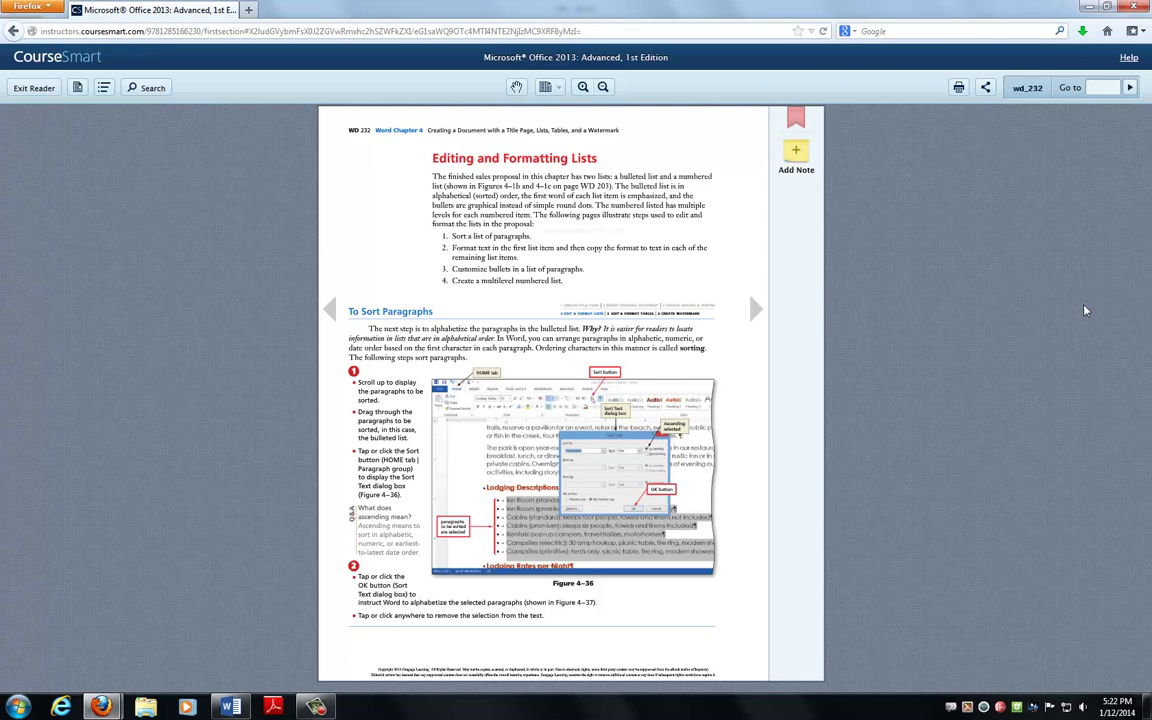
- Switch from the CourseSmart textbook in Firefox to the W4 Word flyer document
{"action": "key", "text": "alt+Tab"}
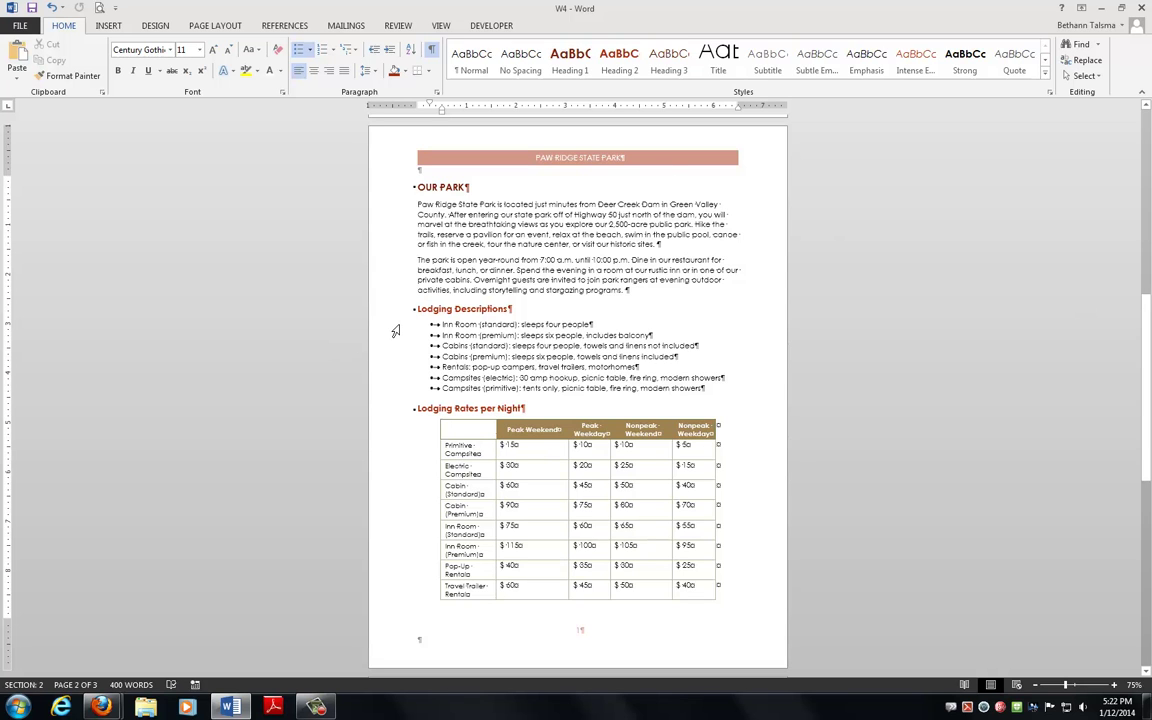
- Drag-select the Lodging Descriptions bullets, then split and rejoin the first bullet's text
{"action": "left_click_drag", "start_coordinate": [366, 326], "coordinate": [389, 397]}
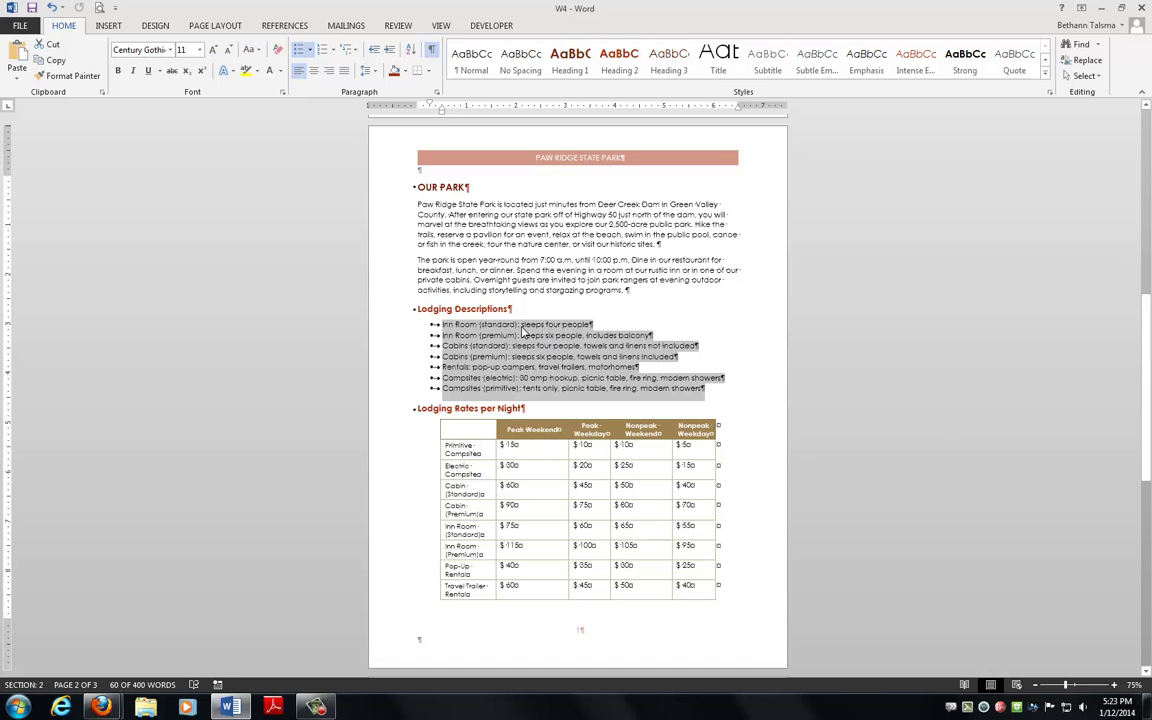
{"action": "left_click", "coordinate": [472, 300]}
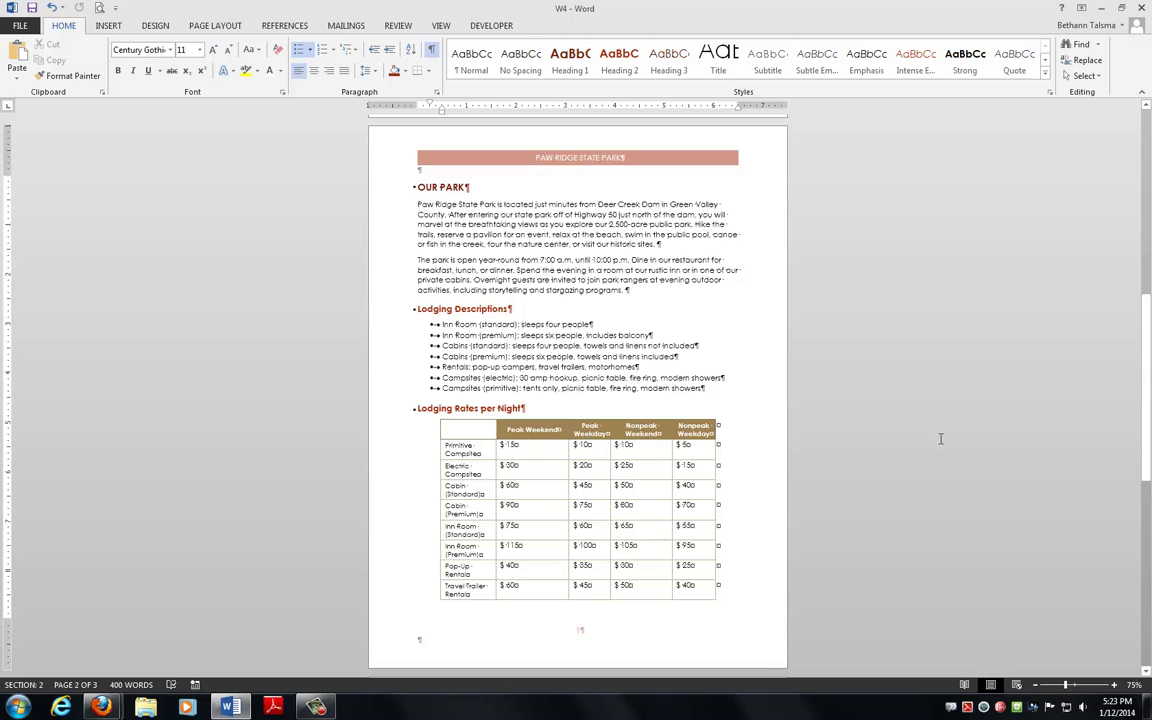
{"action": "key", "text": "Return"}
{"action": "key", "text": "BackSpace"}
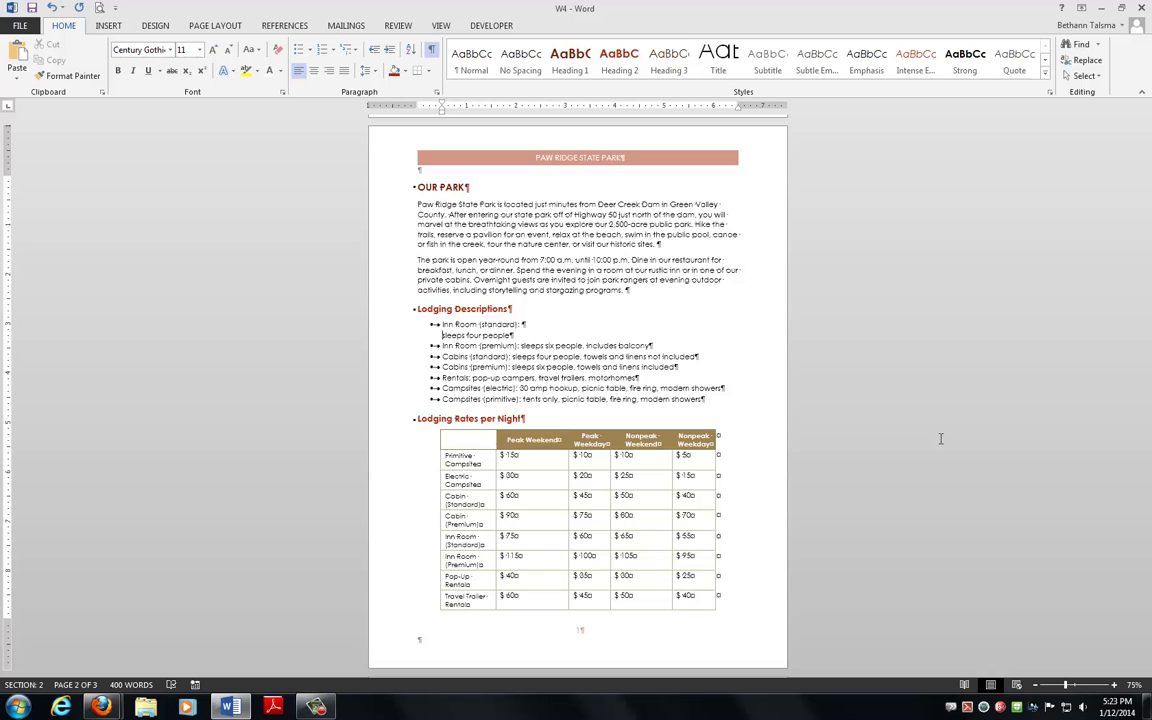
{"action": "key", "text": "BackSpace"}
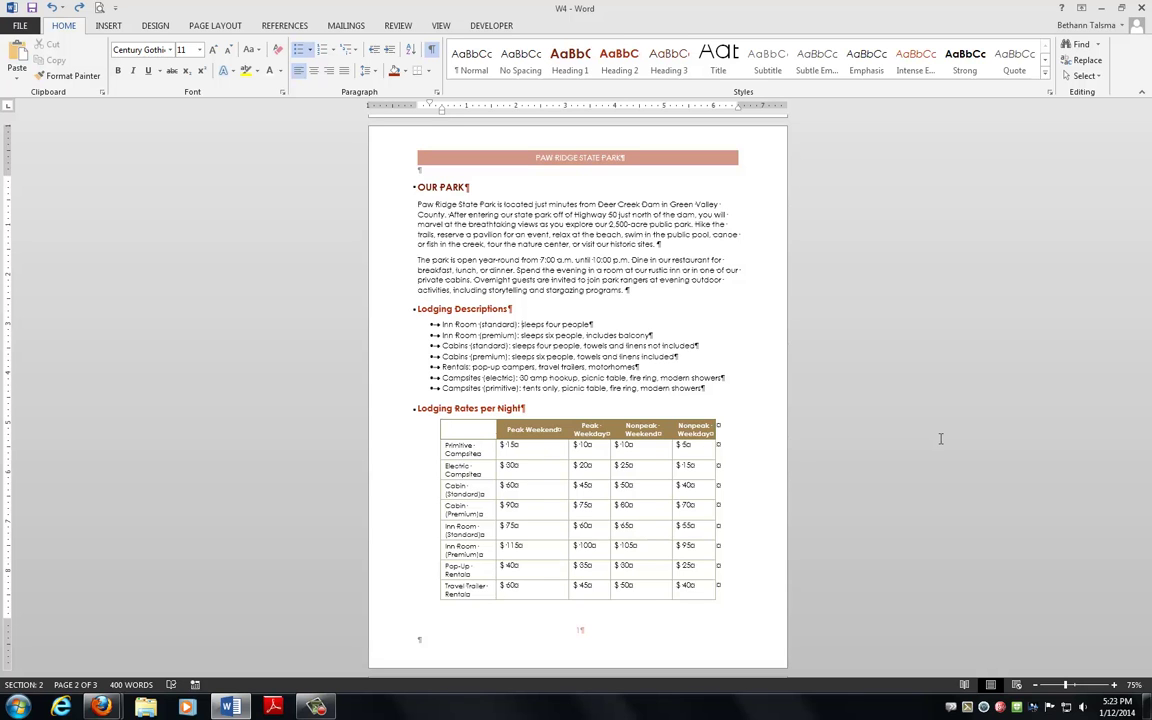
- Reselect the seven lodging bullets from the keyboard
{"action": "key", "text": "Home"}
{"action": "key", "text": "shift+Down"}
{"action": "key", "text": "shift+Down"}
{"action": "key", "text": "shift+Down"}
{"action": "key", "text": "shift+Down"}
{"action": "key", "text": "shift+Down"}
{"action": "key", "text": "shift+Down"}
{"action": "key", "text": "shift+Down"}
{"action": "key", "text": "shift+Down"}
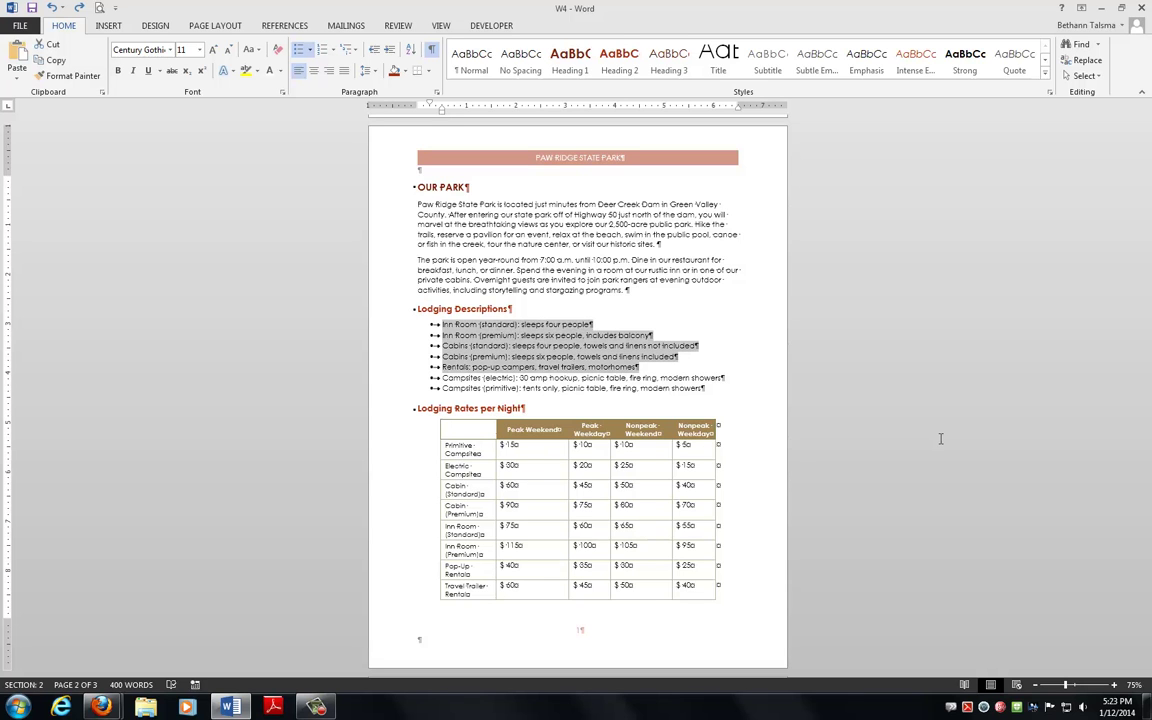
{"action": "key", "text": "shift+Up"}
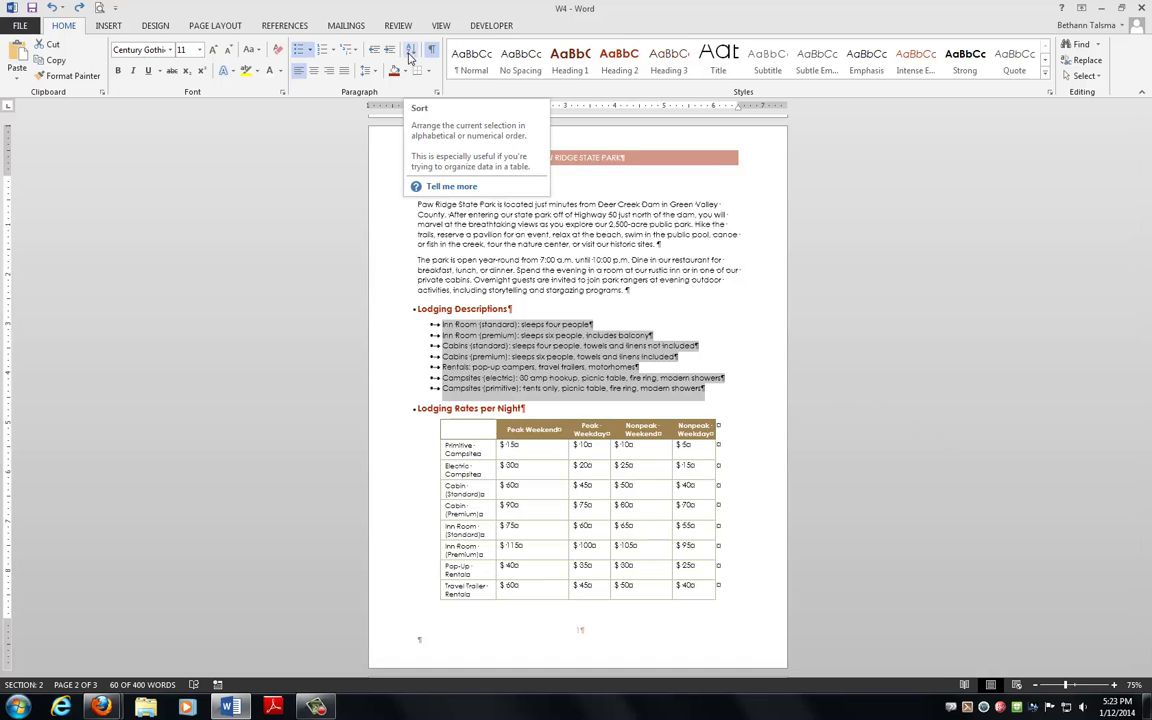
- Sort the seven lodging bullets by Paragraphs, type Text, Ascending, in the Sort Text dialog
{"action": "left_click", "coordinate": [409, 58]}
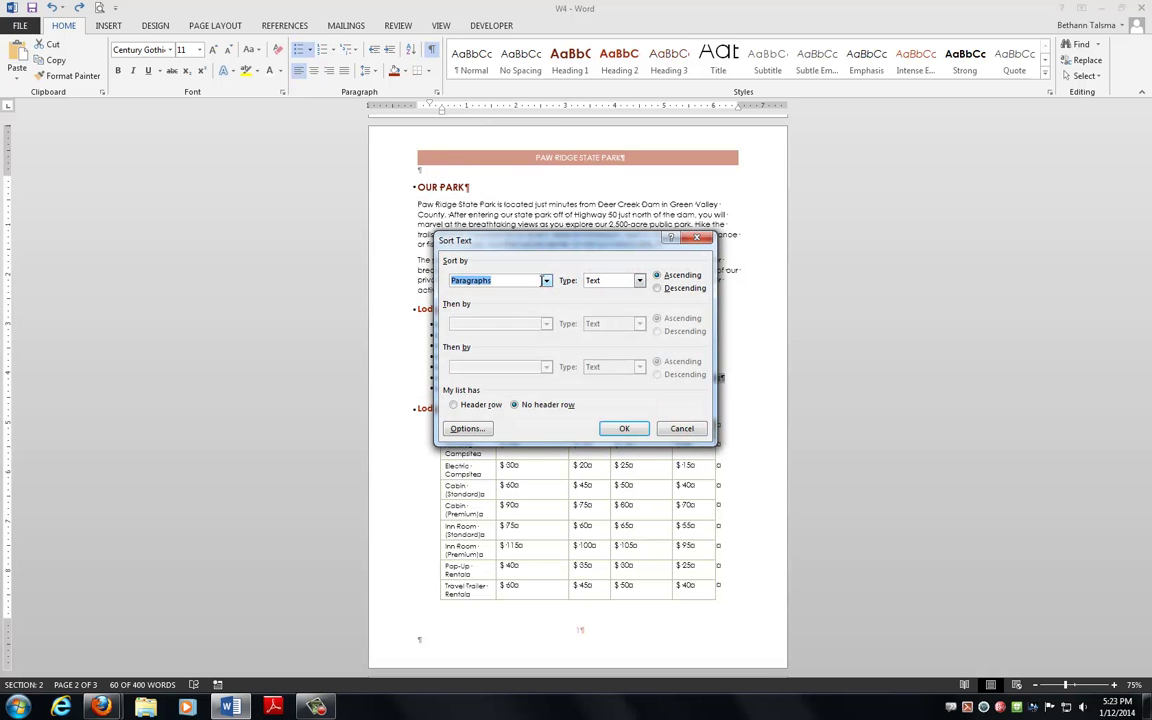
{"action": "left_click", "coordinate": [546, 281]}
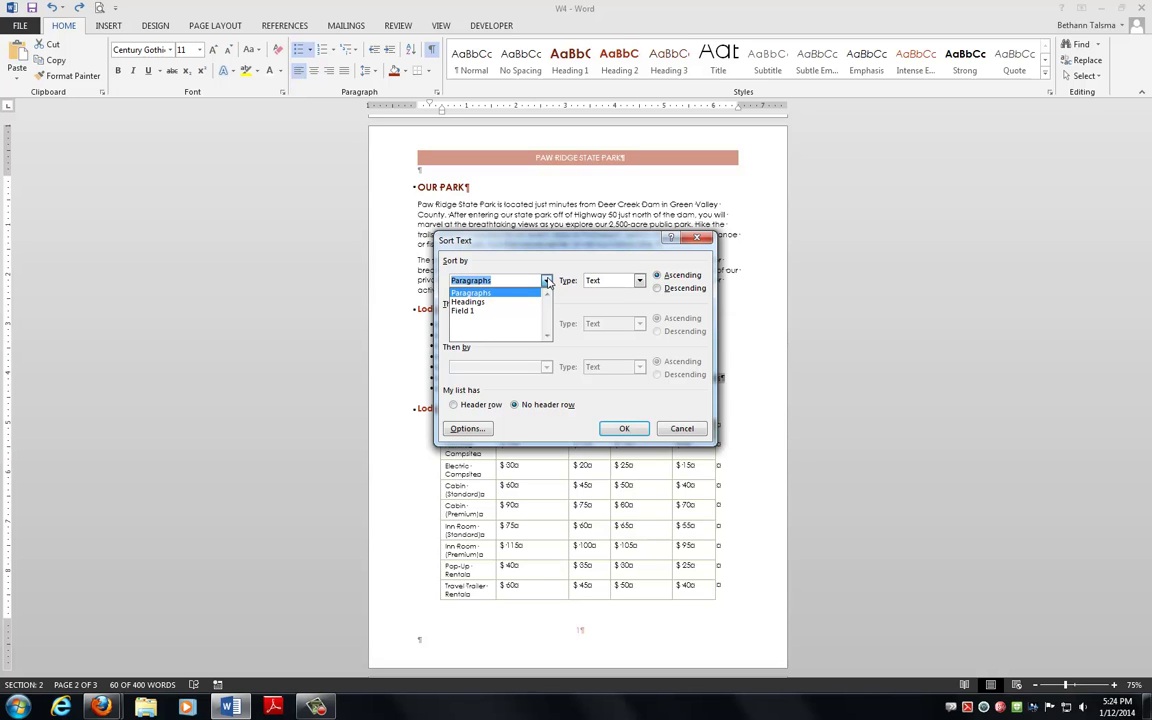
{"action": "key", "text": "Tab"}
{"action": "left_click", "coordinate": [645, 284]}
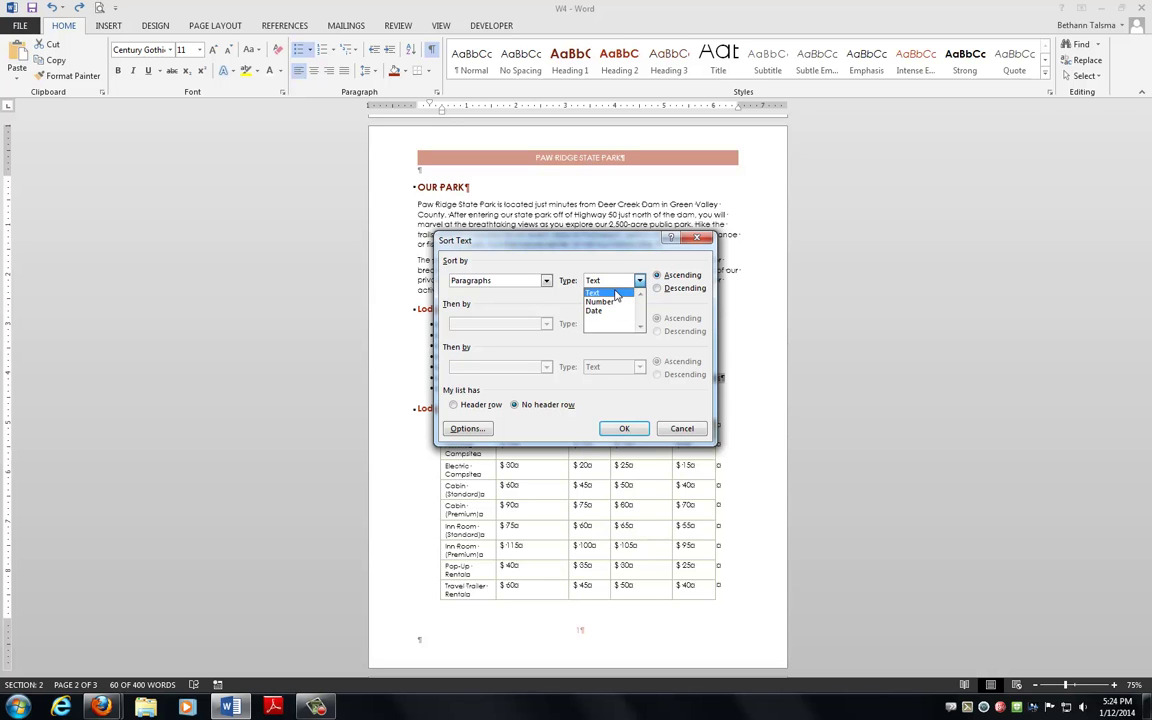
{"action": "left_click", "coordinate": [616, 293]}
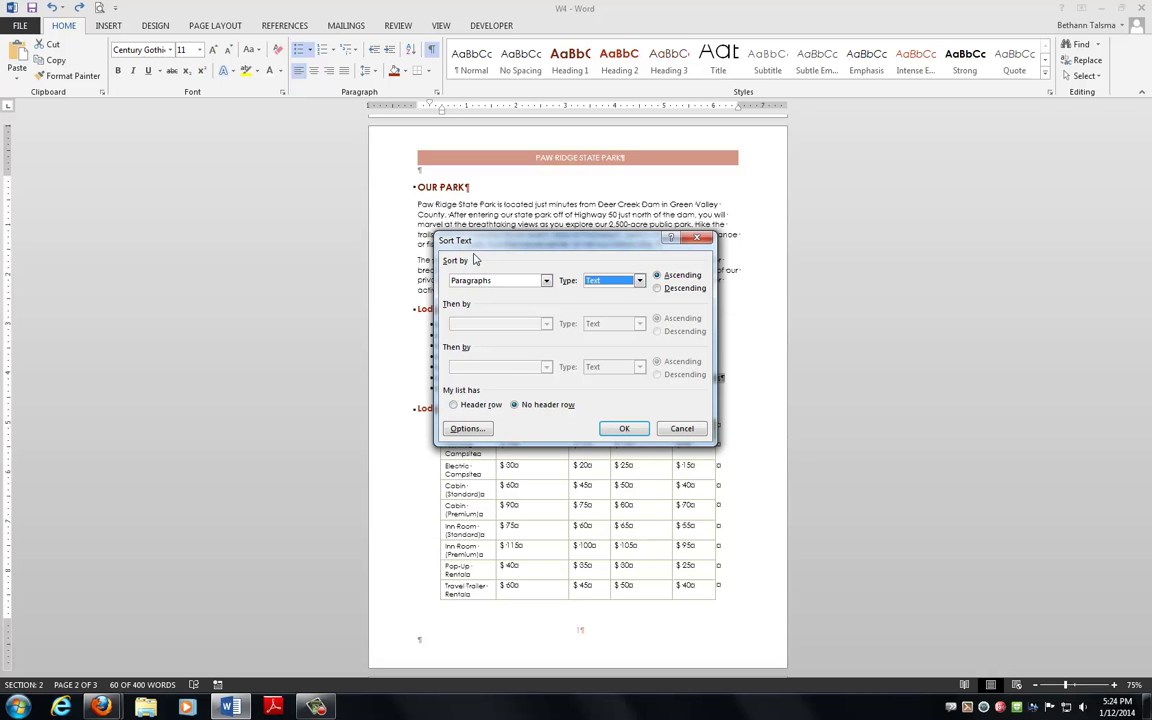
{"action": "left_click_drag", "start_coordinate": [436, 240], "coordinate": [623, 246]}
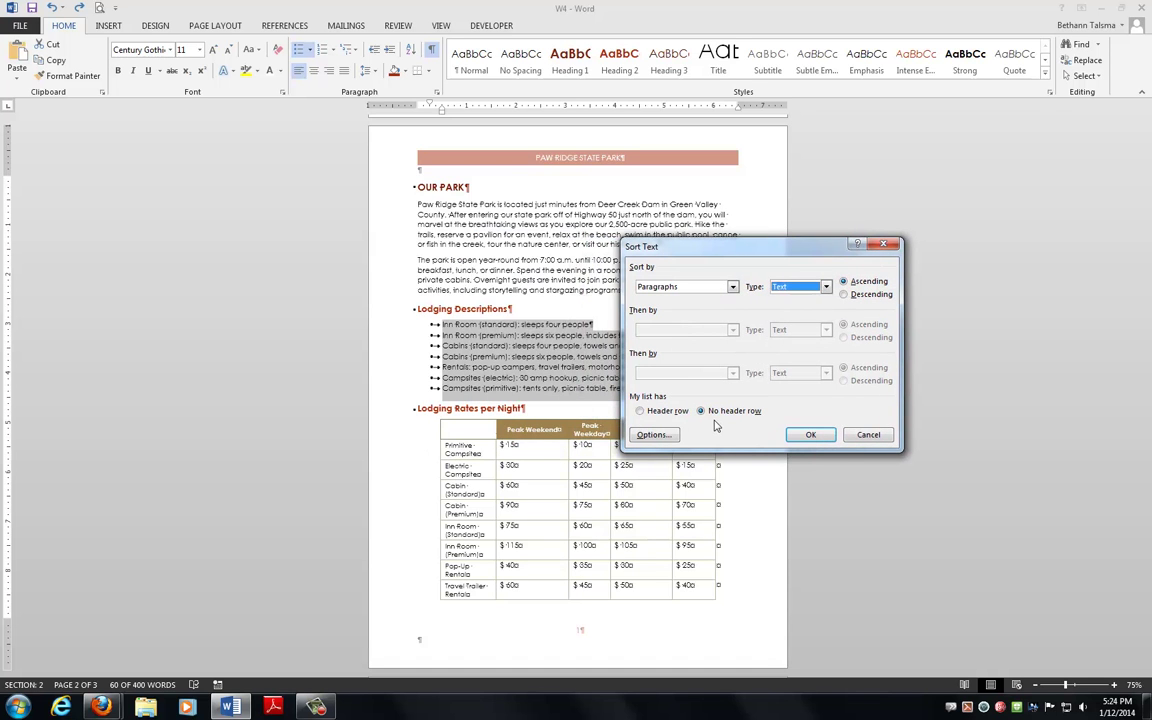
{"action": "left_click", "coordinate": [811, 436]}
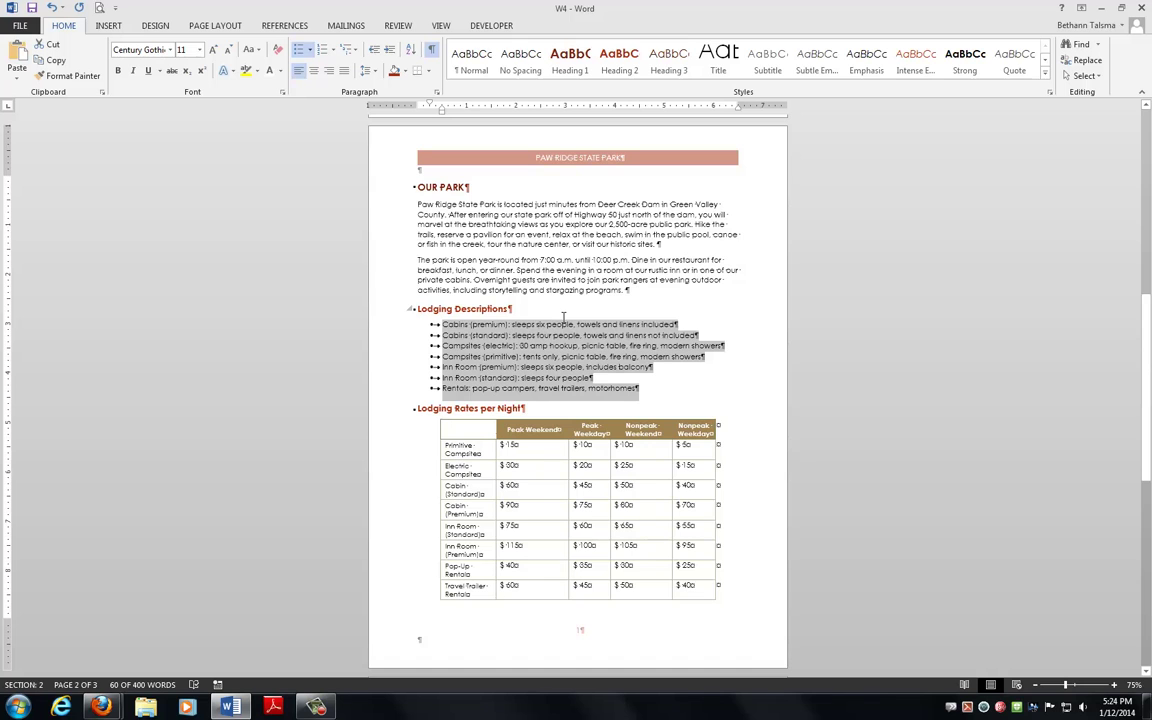
- Zoom in on the sorted list and turn off Show/Hide ¶ formatting marks
{"action": "left_click", "coordinate": [506, 324]}
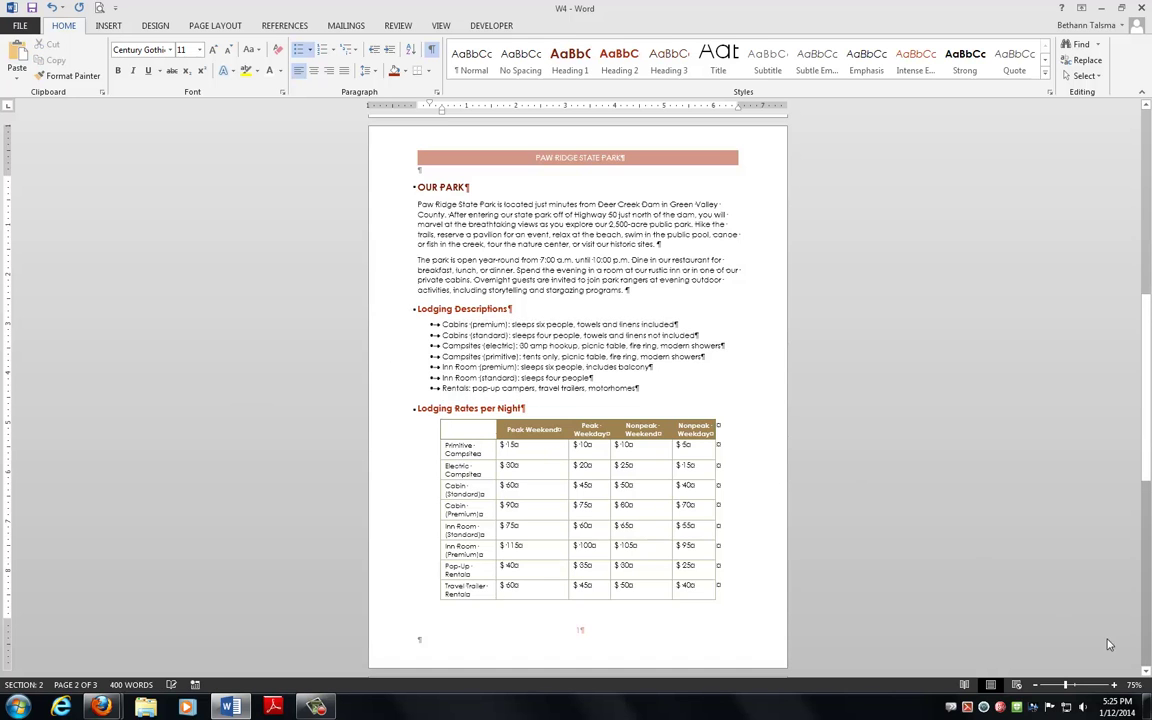
{"action": "left_click", "coordinate": [1114, 685]}
{"action": "left_click", "coordinate": [1114, 685]}
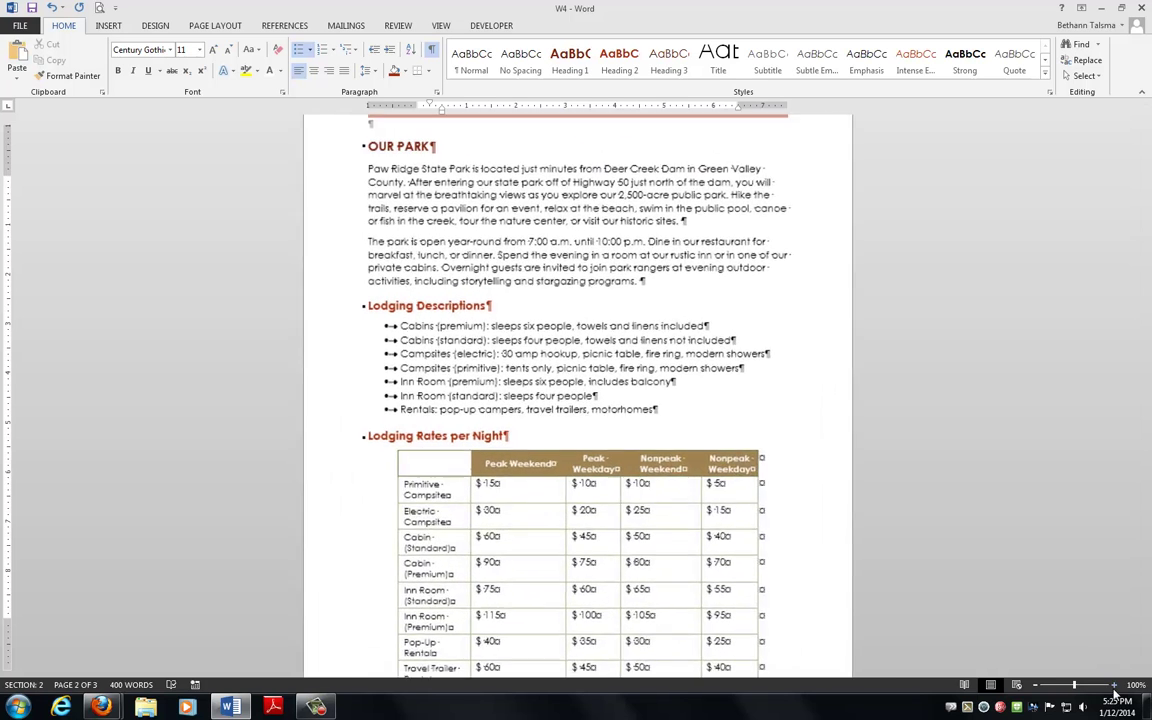
{"action": "left_click", "coordinate": [1114, 685]}
{"action": "left_click", "coordinate": [1114, 685]}
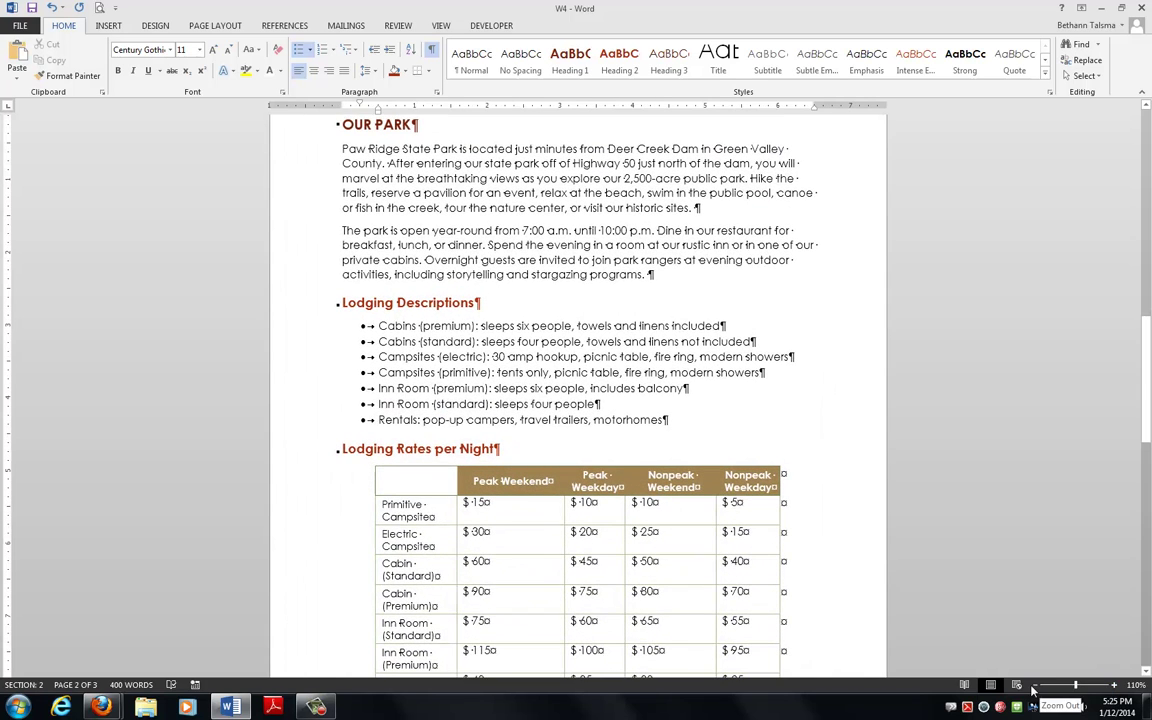
{"action": "scroll", "coordinate": [950, 630], "scroll_direction": "down", "scroll_amount": 1, "text": "ctrl"}
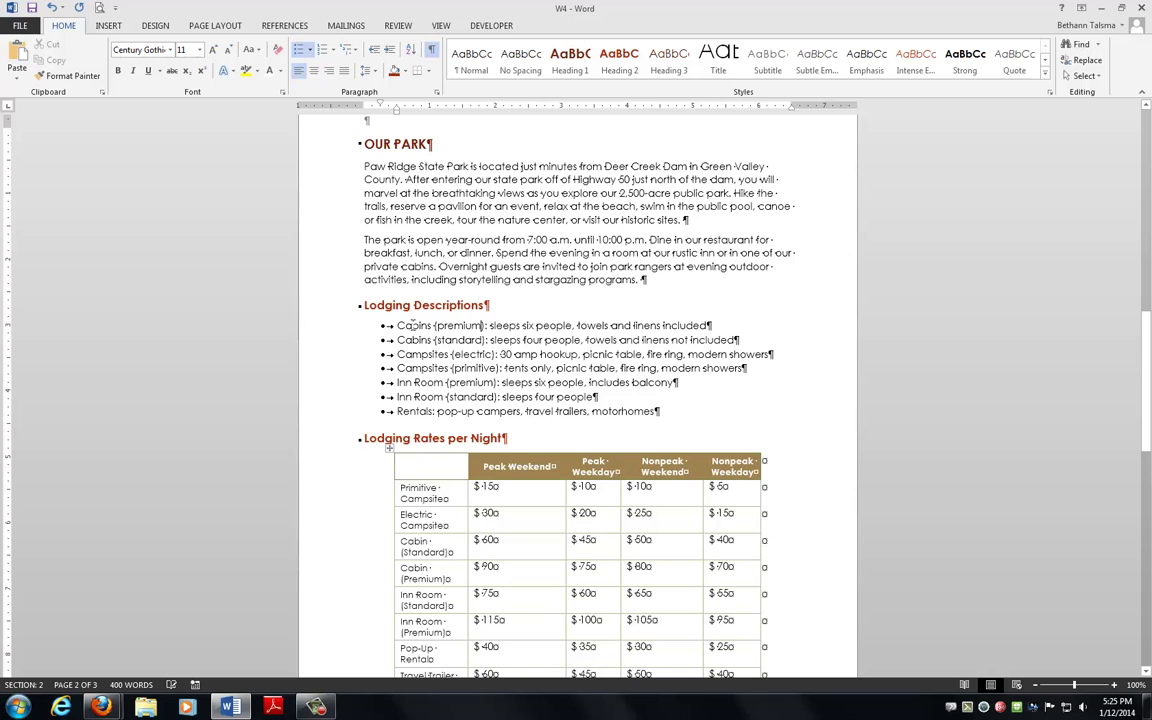
{"action": "left_click", "coordinate": [432, 50]}
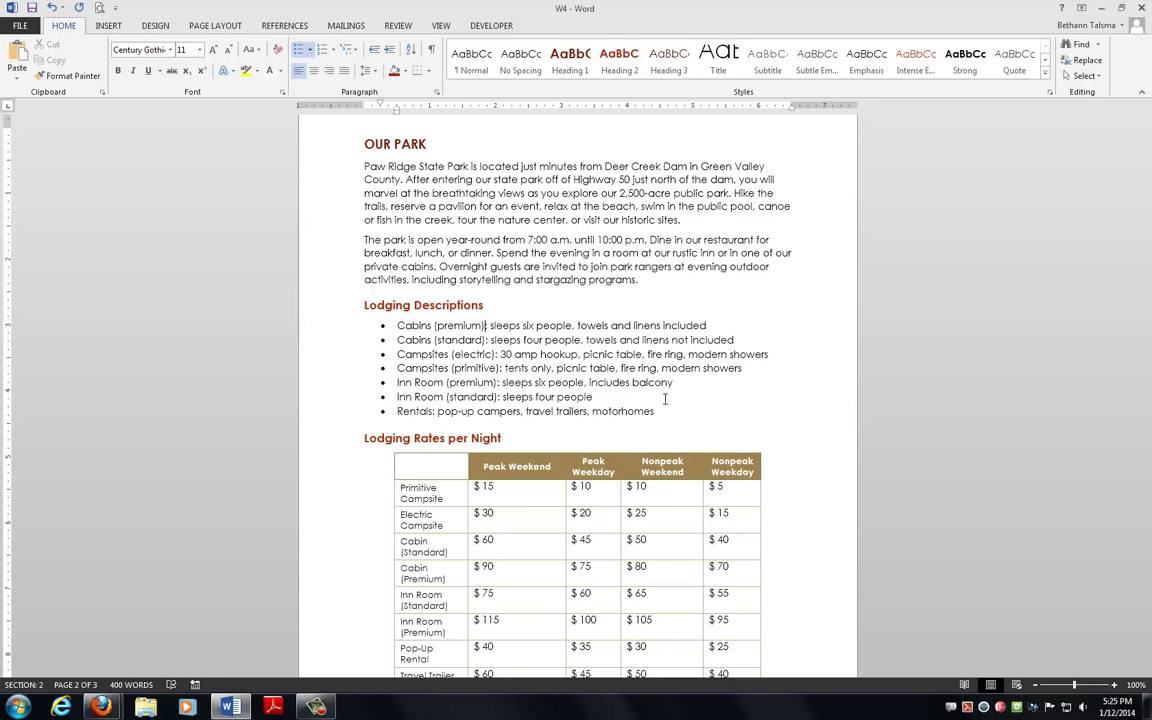
- Apply Intense Emphasis to the Cabins (premium) label, then select the Cabins (standard) label
{"action": "key", "text": "shift+Home"}
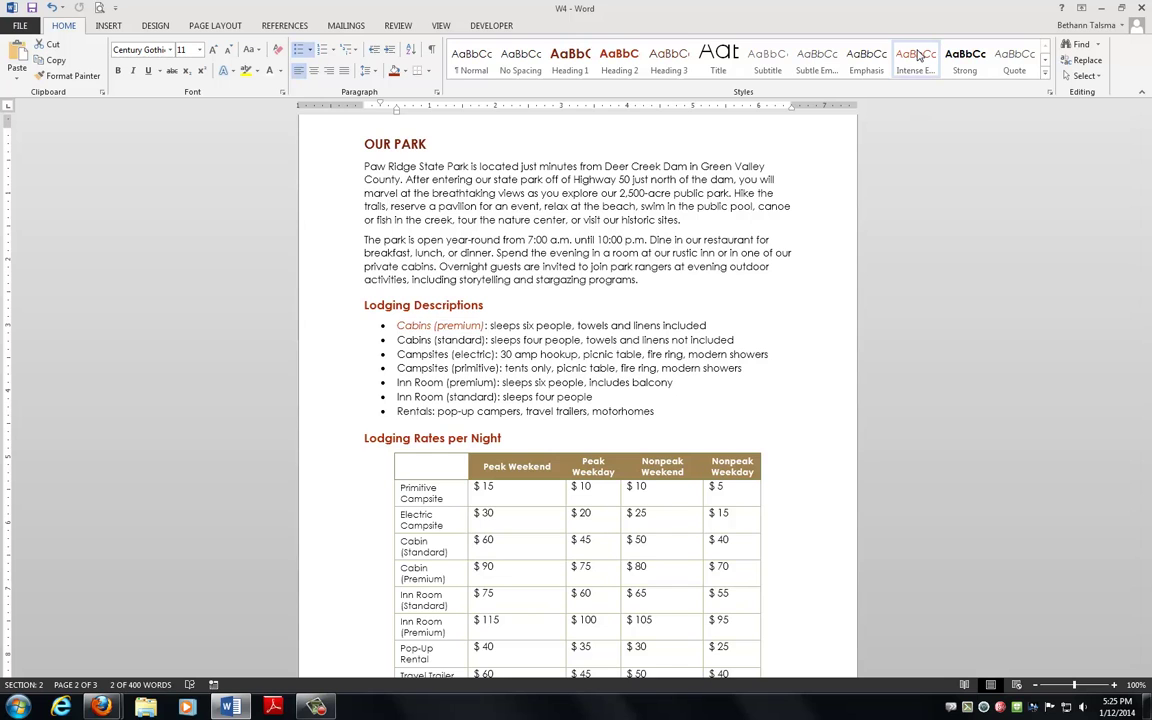
{"action": "left_click", "coordinate": [918, 57]}
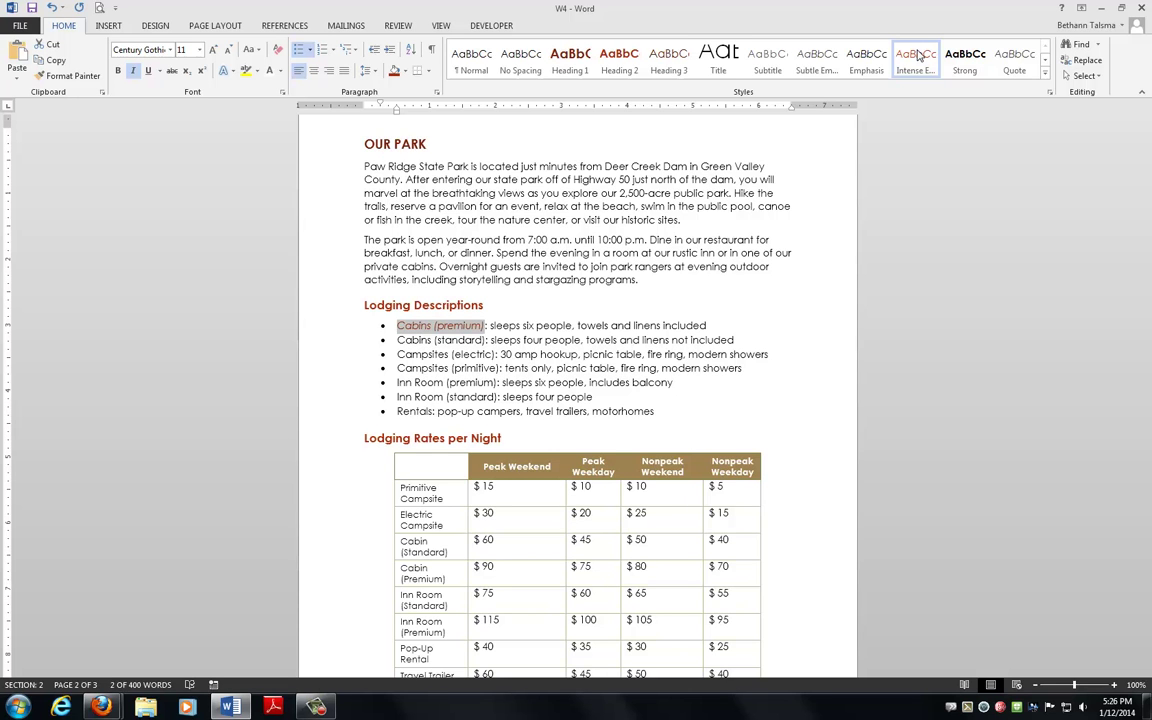
{"action": "left_click", "coordinate": [918, 56]}
{"action": "key", "text": "Down"}
{"action": "key", "text": "Home"}
{"action": "key", "text": "ctrl+shift+Right"}
{"action": "key", "text": "ctrl+shift+Right"}
{"action": "key", "text": "ctrl+shift+Right"}
{"action": "key", "text": "shift+Right"}
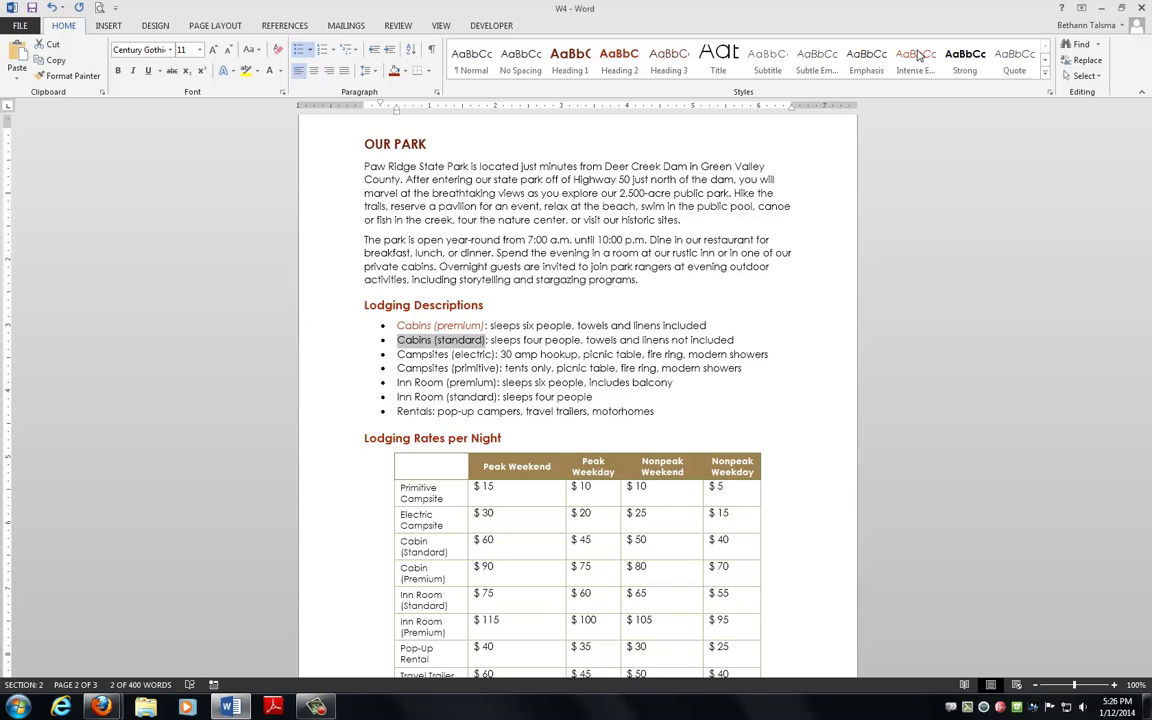
- Style Cabins (standard) with Intense Emphasis and Format-Paint it onto both Campsites labels
{"action": "left_click", "coordinate": [918, 56]}
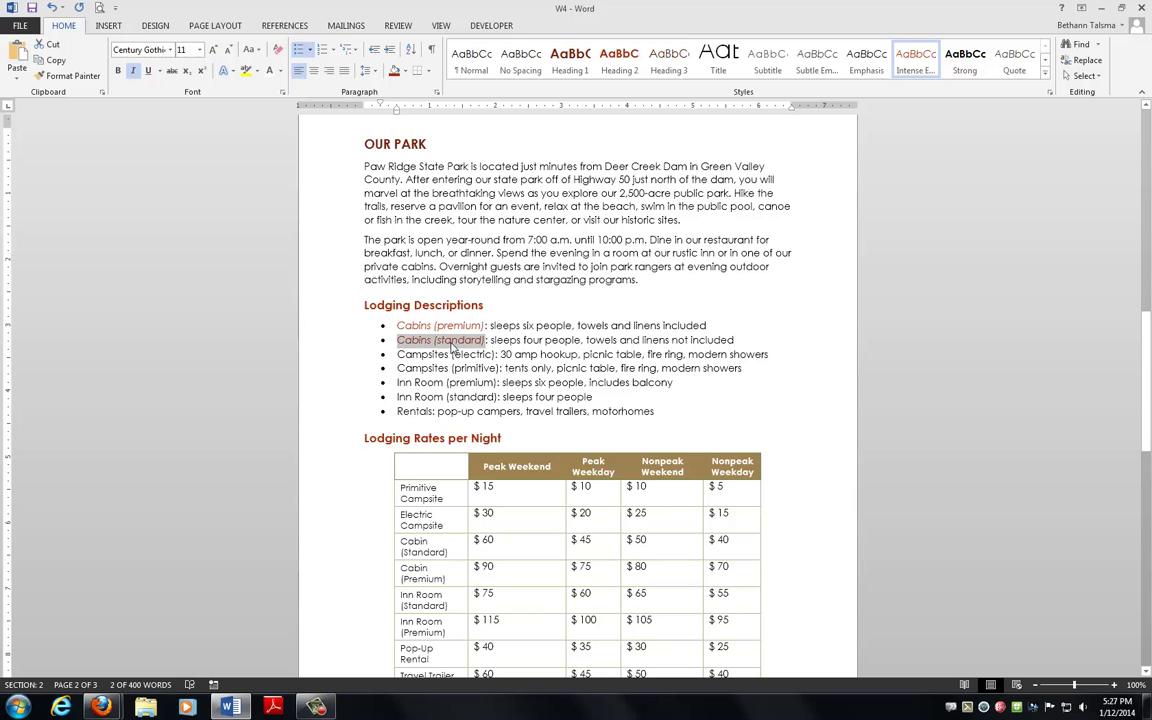
{"action": "left_click", "coordinate": [61, 79]}
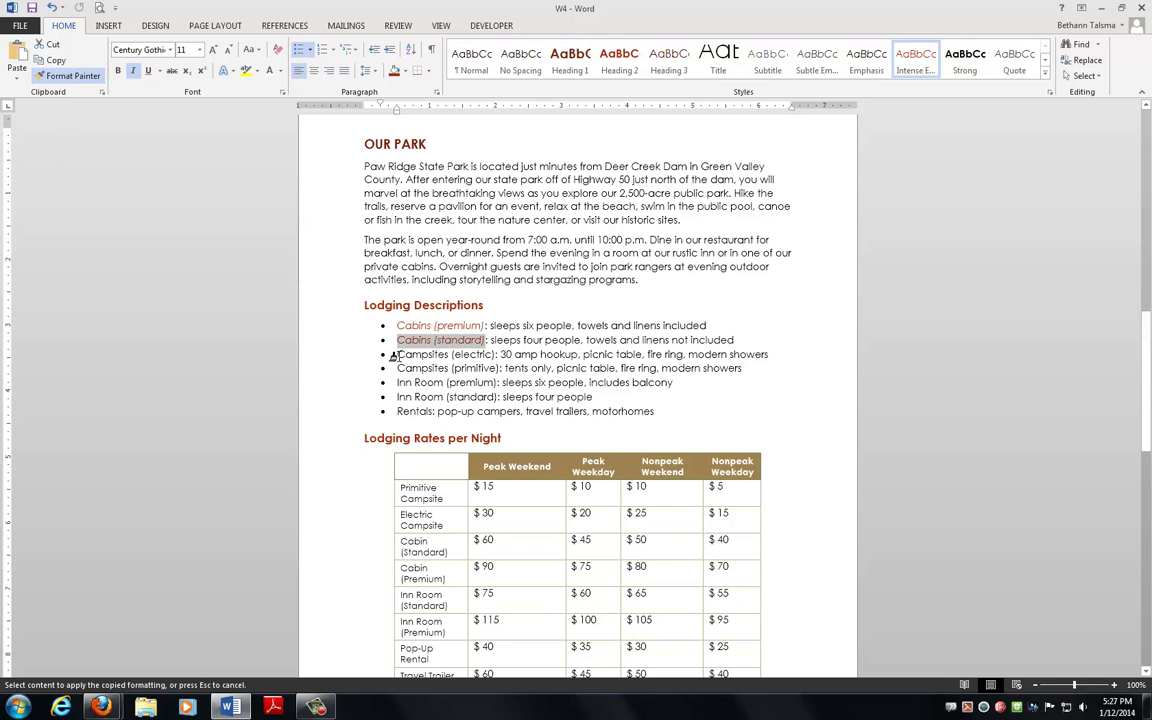
{"action": "left_click_drag", "start_coordinate": [394, 356], "coordinate": [487, 356]}
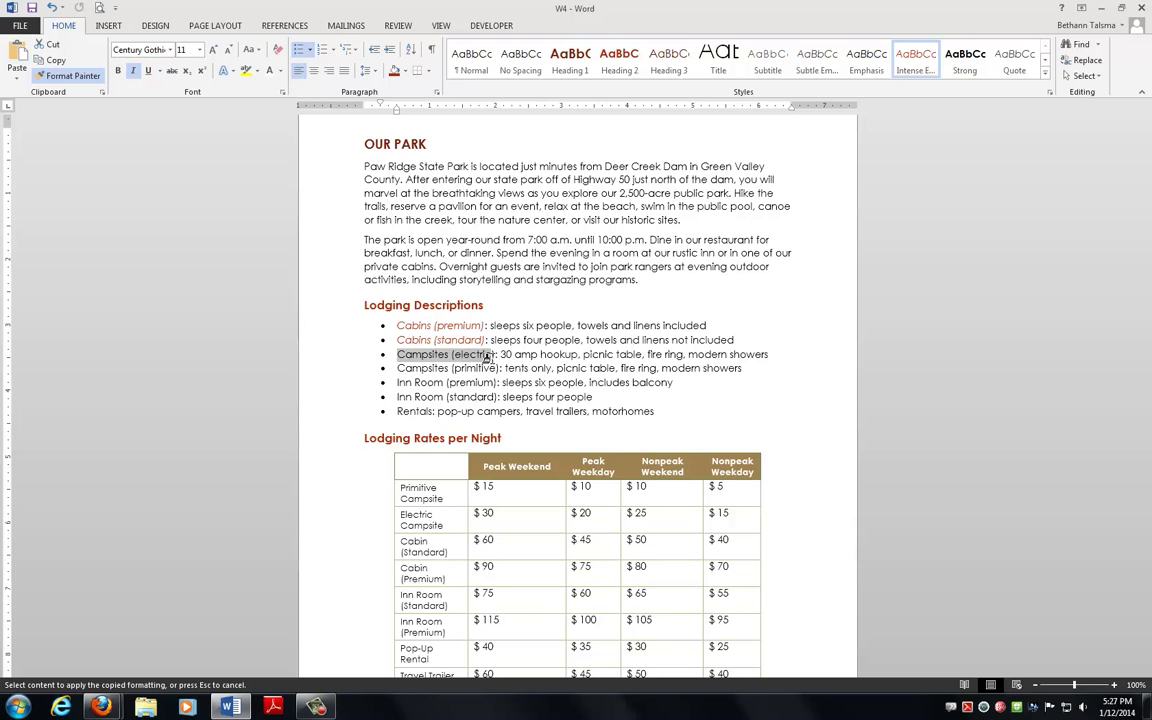
{"action": "left_click_drag", "start_coordinate": [488, 356], "coordinate": [497, 355]}
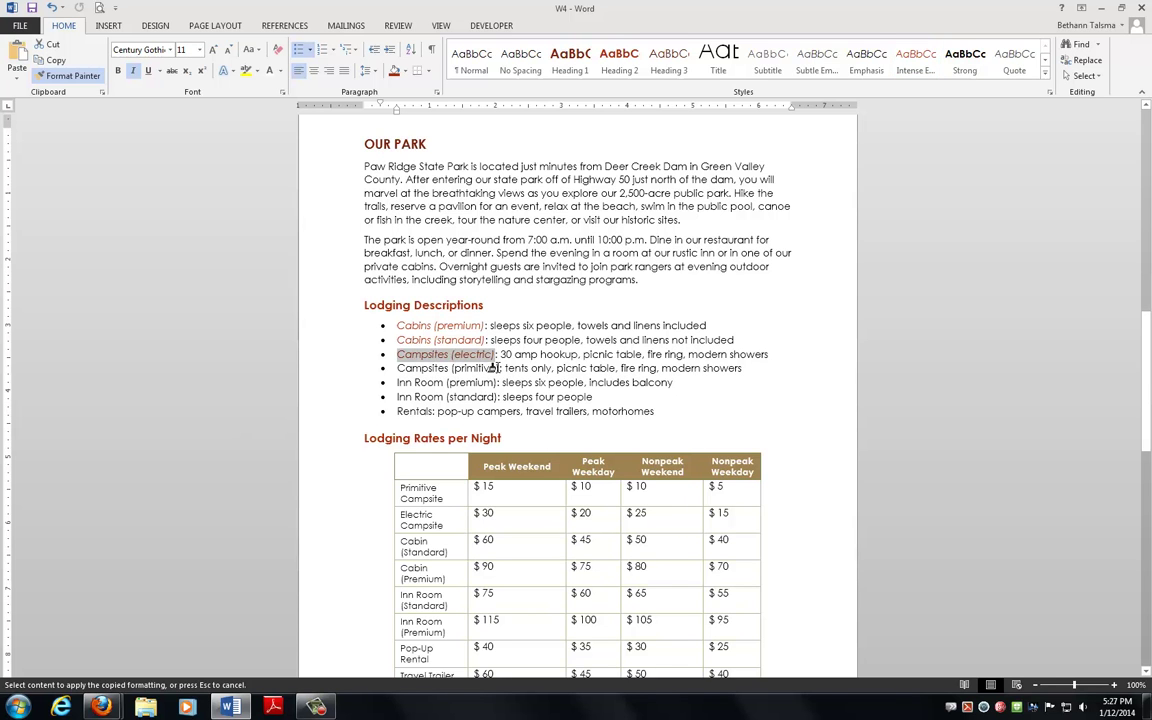
{"action": "left_click_drag", "start_coordinate": [494, 368], "coordinate": [420, 372]}
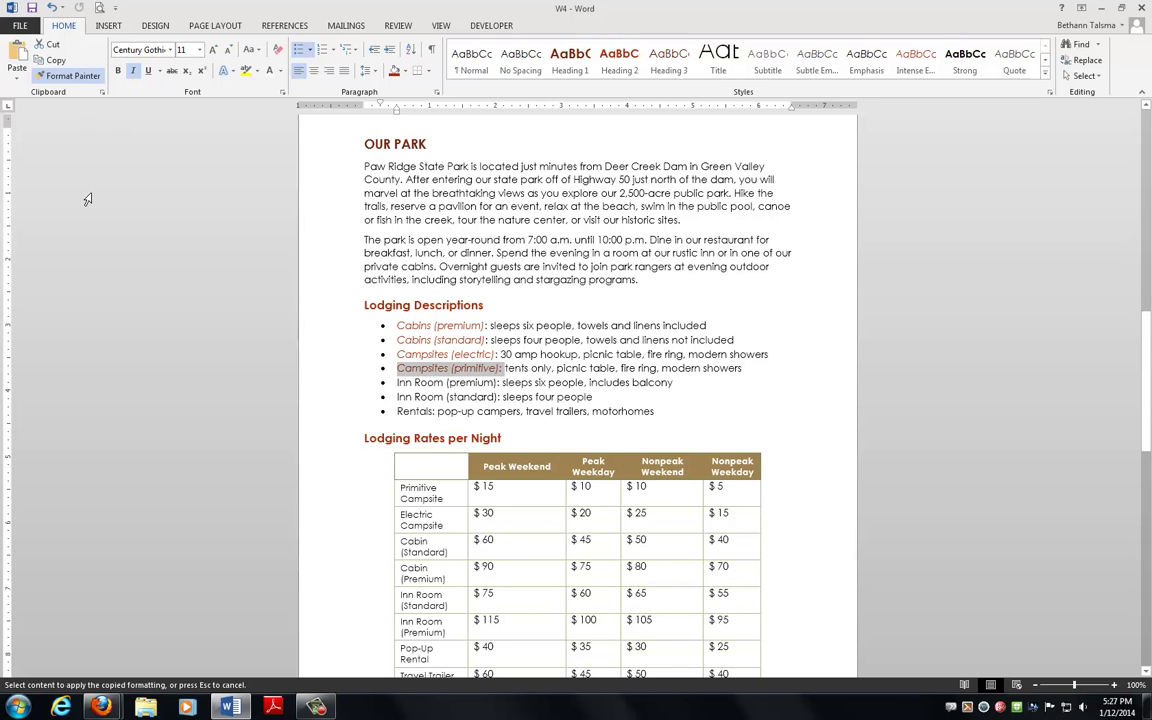
{"action": "key", "text": "Escape"}
{"action": "key", "text": "Right"}
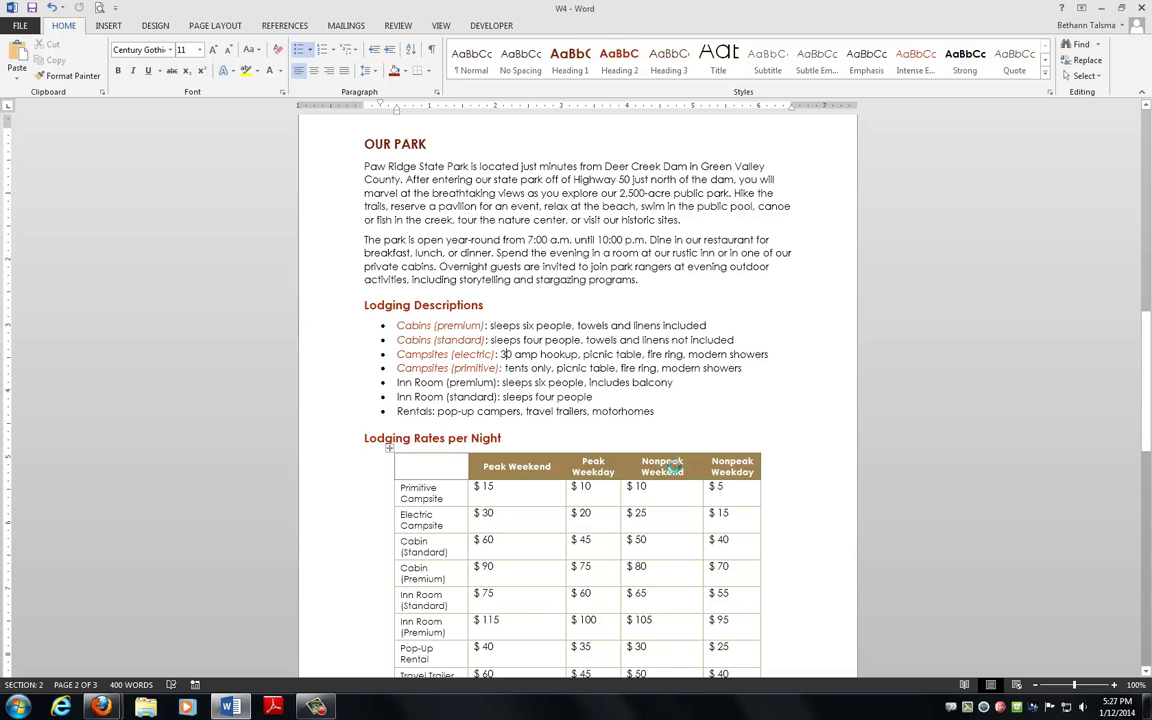
- Copy the Campsites (electric) colon's formatting onto the Campsites (primitive) colon
{"action": "left_click_drag", "start_coordinate": [498, 354], "coordinate": [494, 354]}
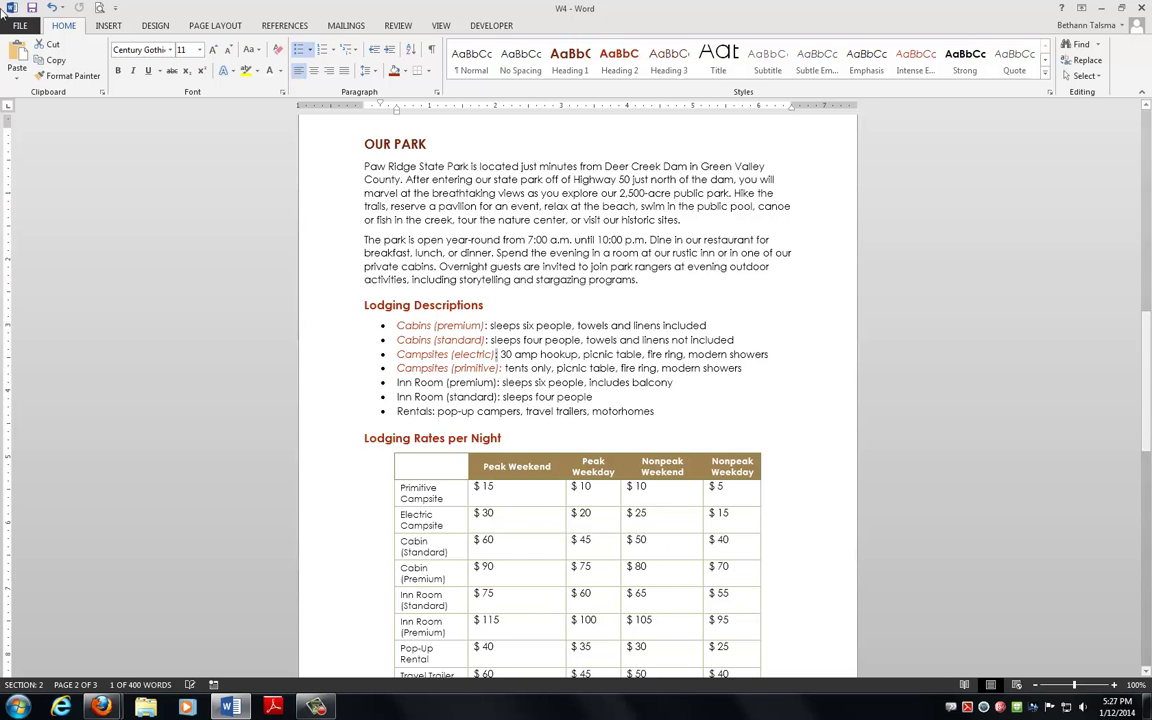
{"action": "left_click", "coordinate": [67, 75]}
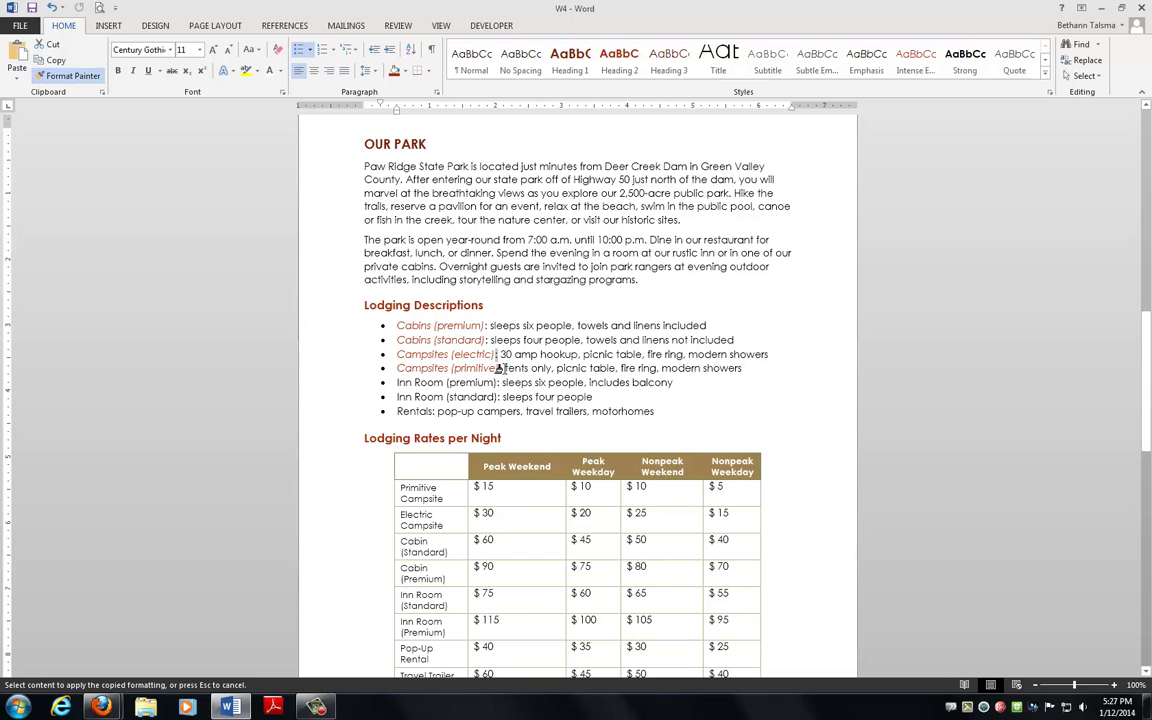
{"action": "left_click", "coordinate": [496, 368]}
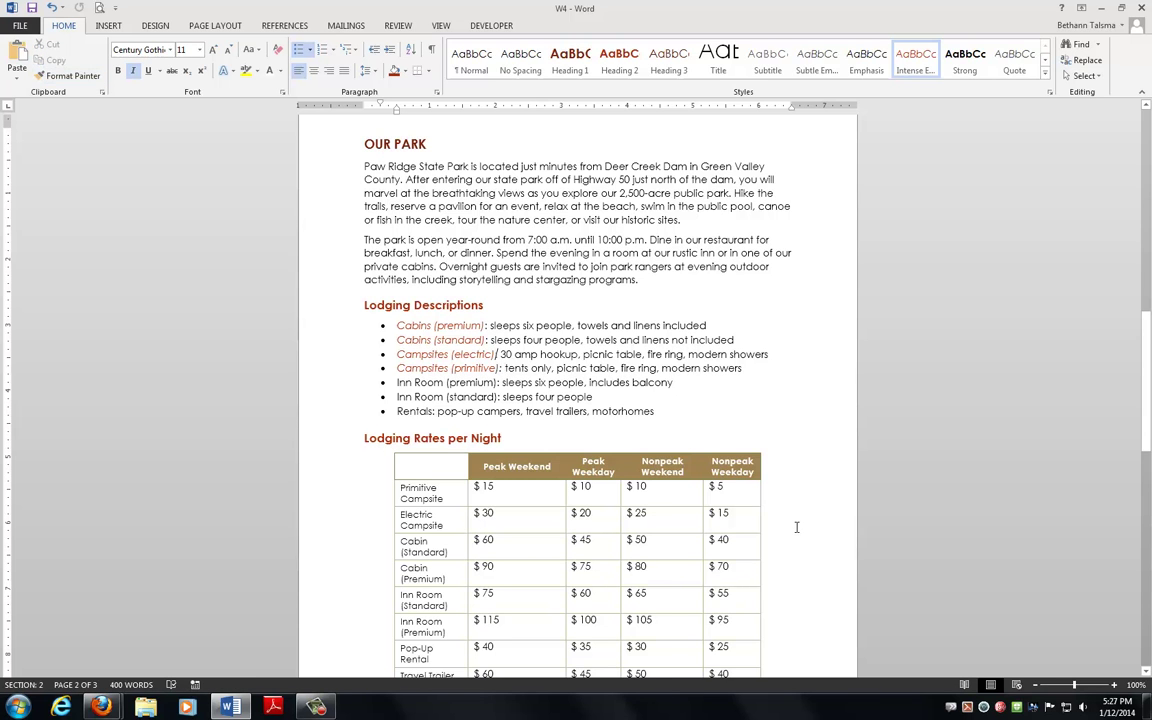
- Apply Intense Emphasis to the Campsites (electric) and Campsites (primitive) labels
{"action": "key", "text": "shift+Home"}
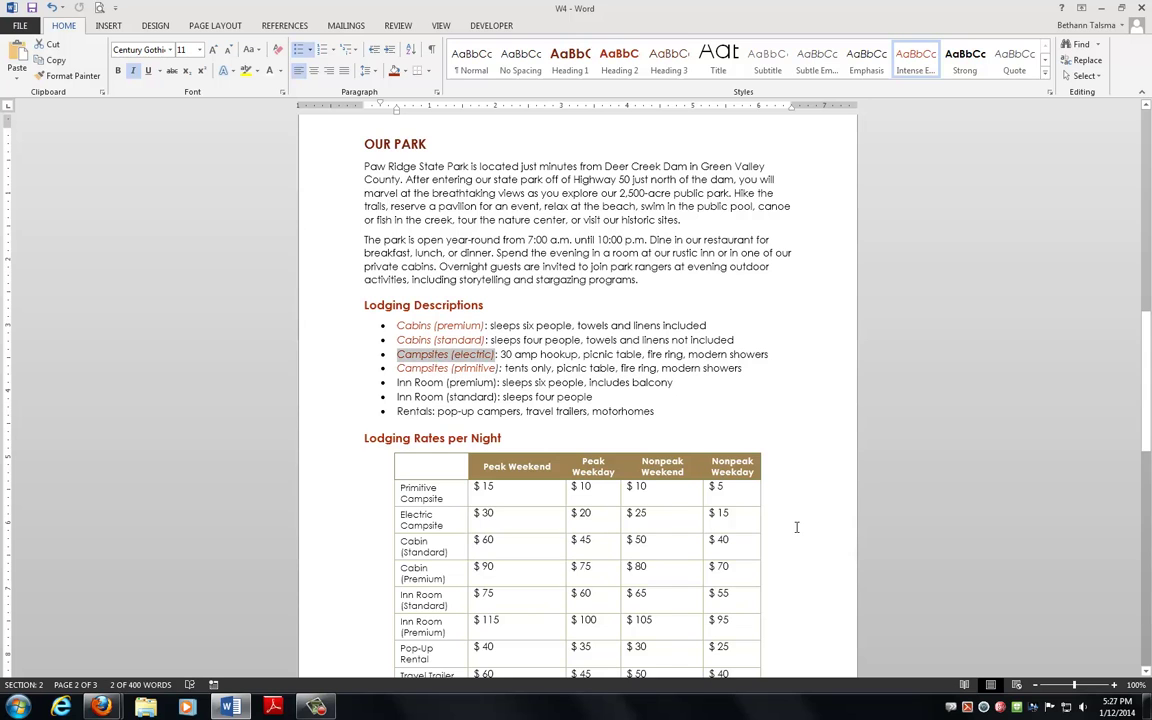
{"action": "left_click", "coordinate": [913, 62]}
{"action": "key", "text": "Right"}
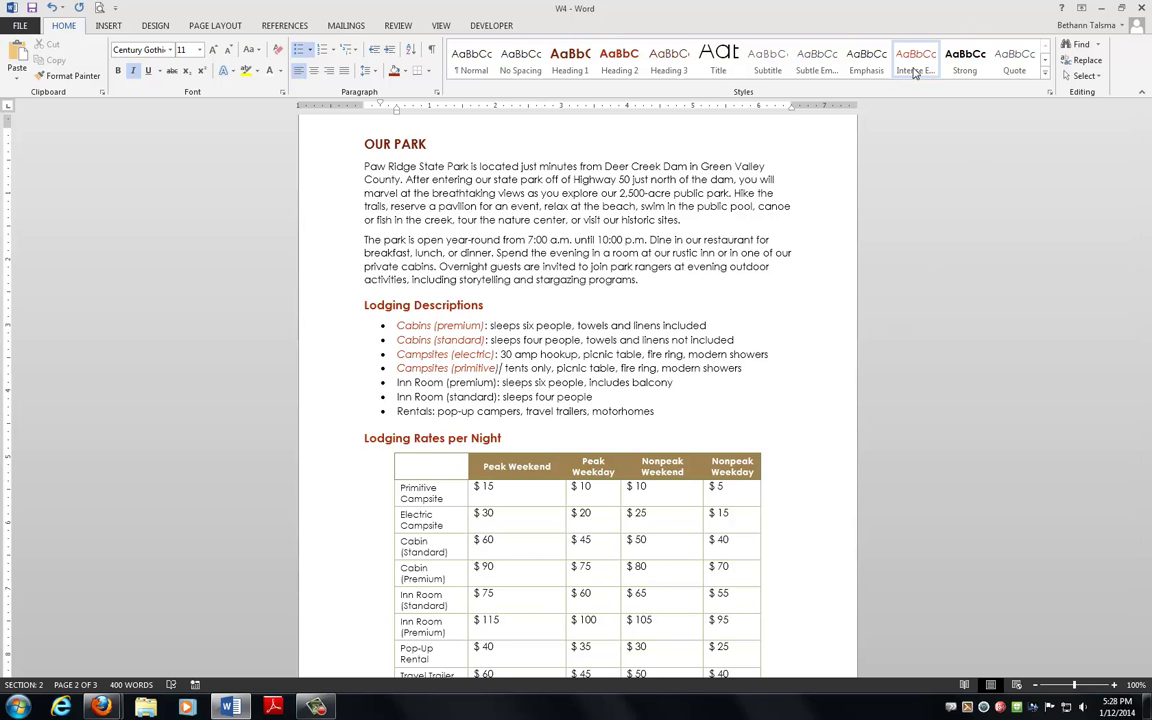
{"action": "key", "text": "shift+Home"}
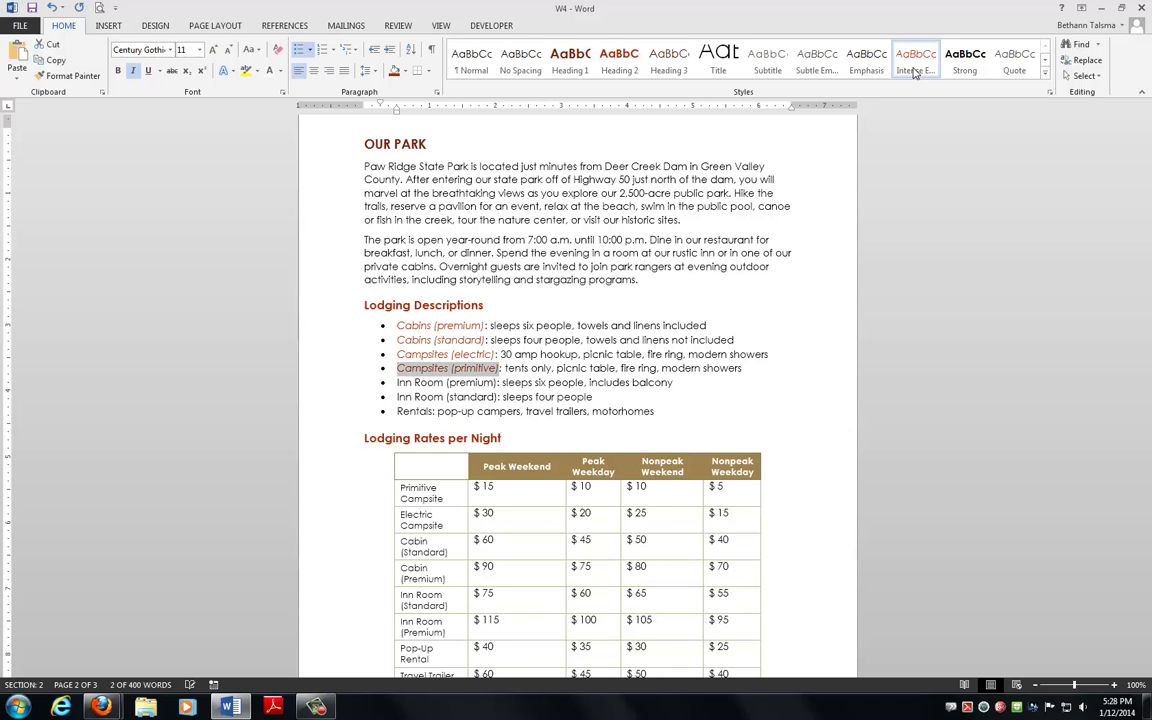
{"action": "left_click", "coordinate": [913, 72]}
{"action": "key", "text": "Right"}
{"action": "key", "text": "Down"}
- Apply Intense Emphasis to the Inn Room (premium) and Inn Room (standard) labels
{"action": "key", "text": "shift+Home"}
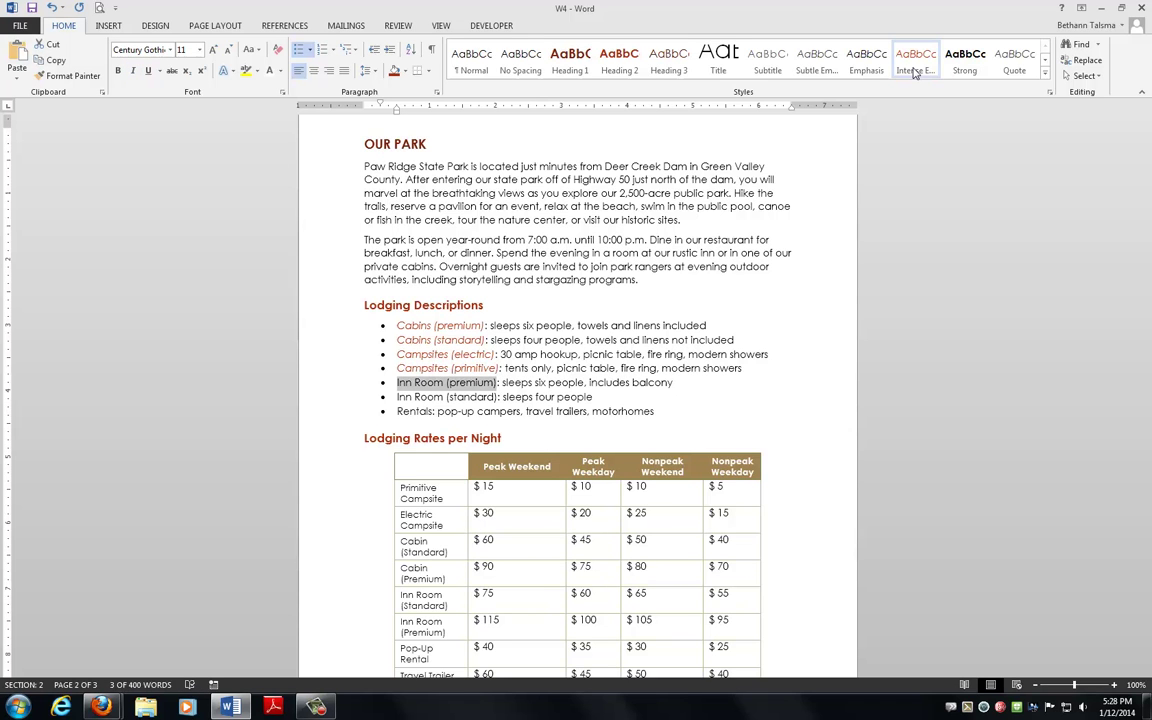
{"action": "left_click", "coordinate": [913, 72]}
{"action": "key", "text": "Right"}
{"action": "key", "text": "Down"}
{"action": "key", "text": "shift+Home"}
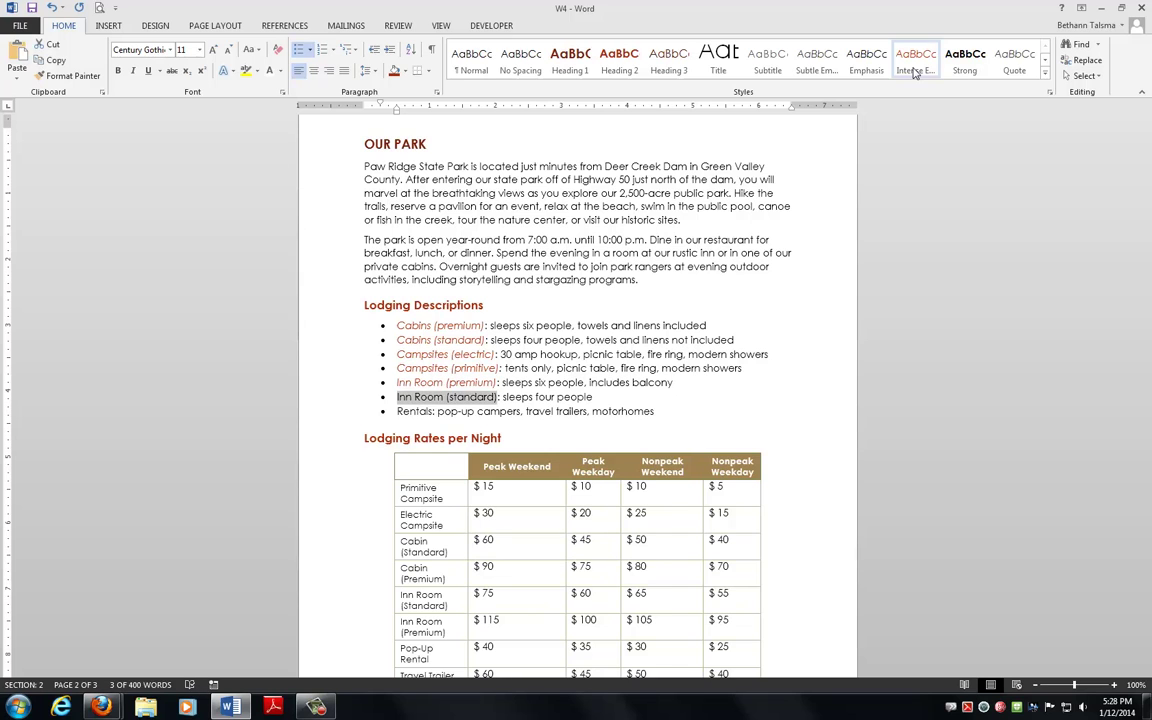
{"action": "left_click", "coordinate": [913, 72]}
{"action": "key", "text": "Right"}
- Italicize the Rentals label with Ctrl+I
{"action": "key", "text": "Down"}
{"action": "key", "text": "Home"}
{"action": "key", "text": "ctrl+Right"}
{"action": "key", "text": "shift+Home"}
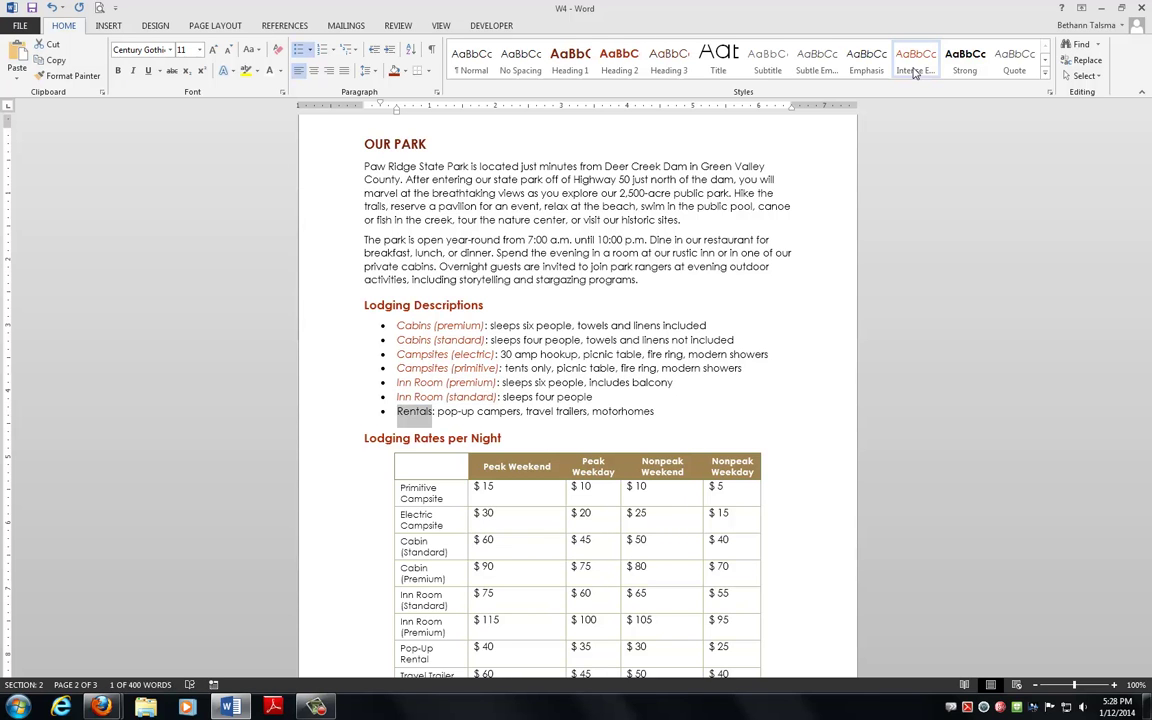
{"action": "key", "text": "ctrl+i"}
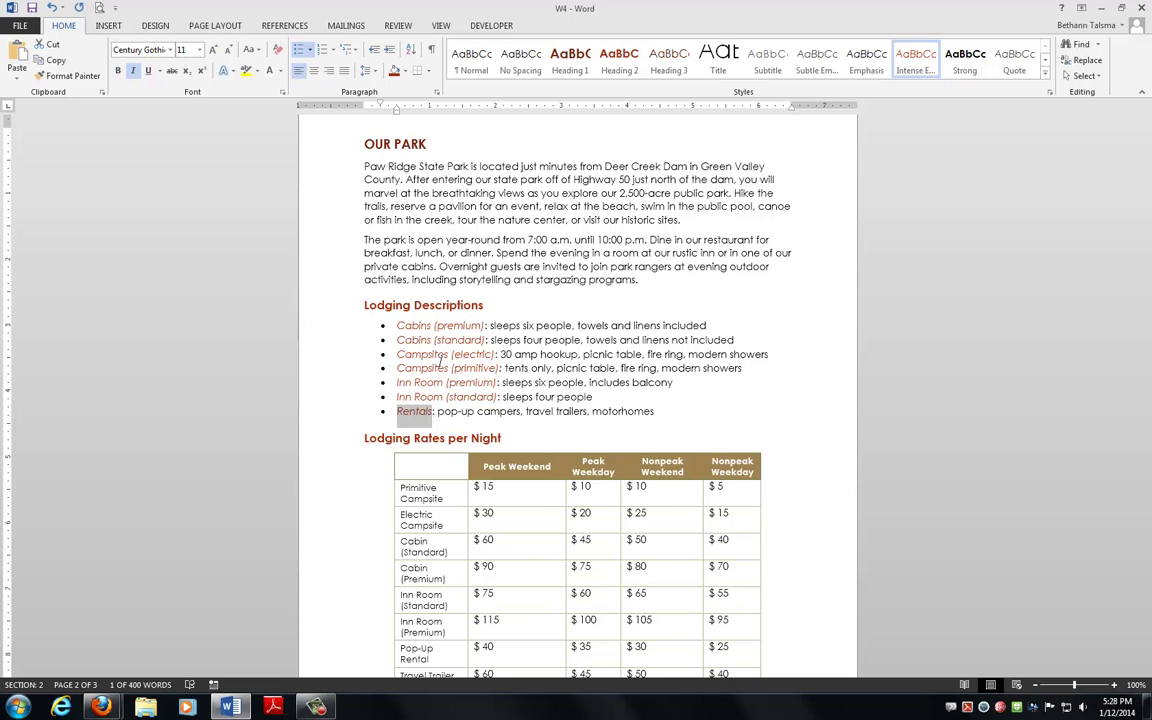
{"action": "key", "text": "Up"}
{"action": "key", "text": "Up"}
{"action": "key", "text": "Up"}
{"action": "key", "text": "Up"}
{"action": "key", "text": "Up"}
{"action": "key", "text": "Up"}
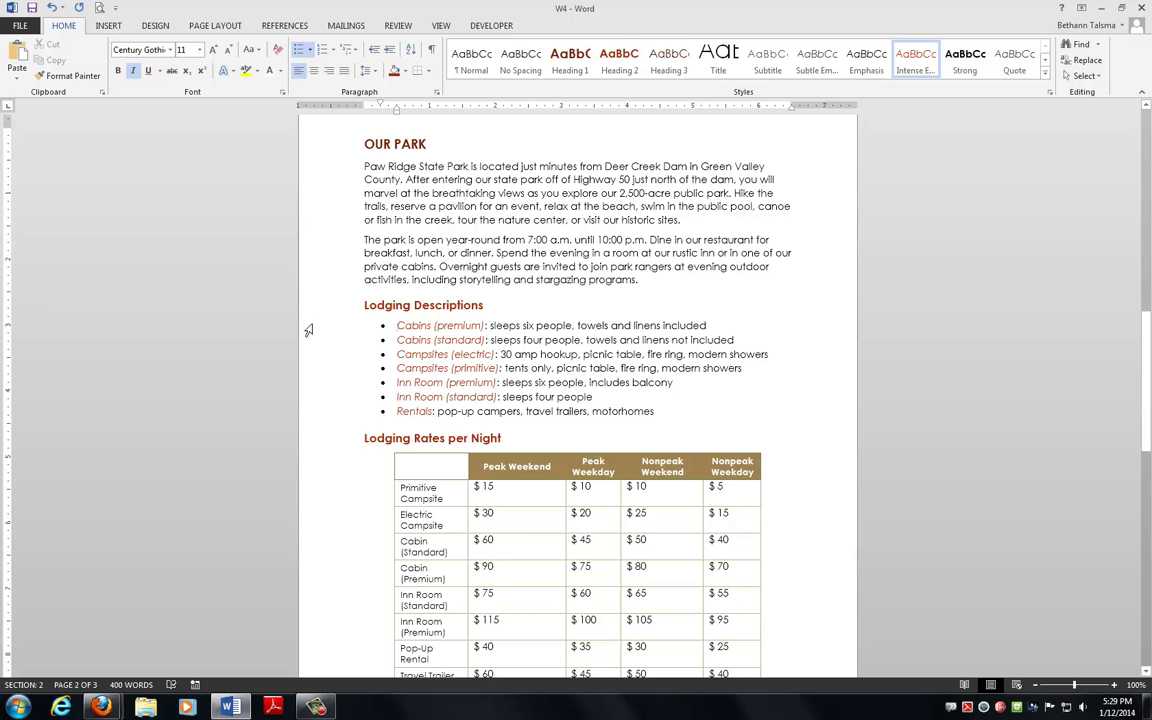
- For the selected lodging list, define a new picture bullet by searching clip art for 'piloow'
{"action": "left_click_drag", "start_coordinate": [308, 330], "coordinate": [283, 421]}
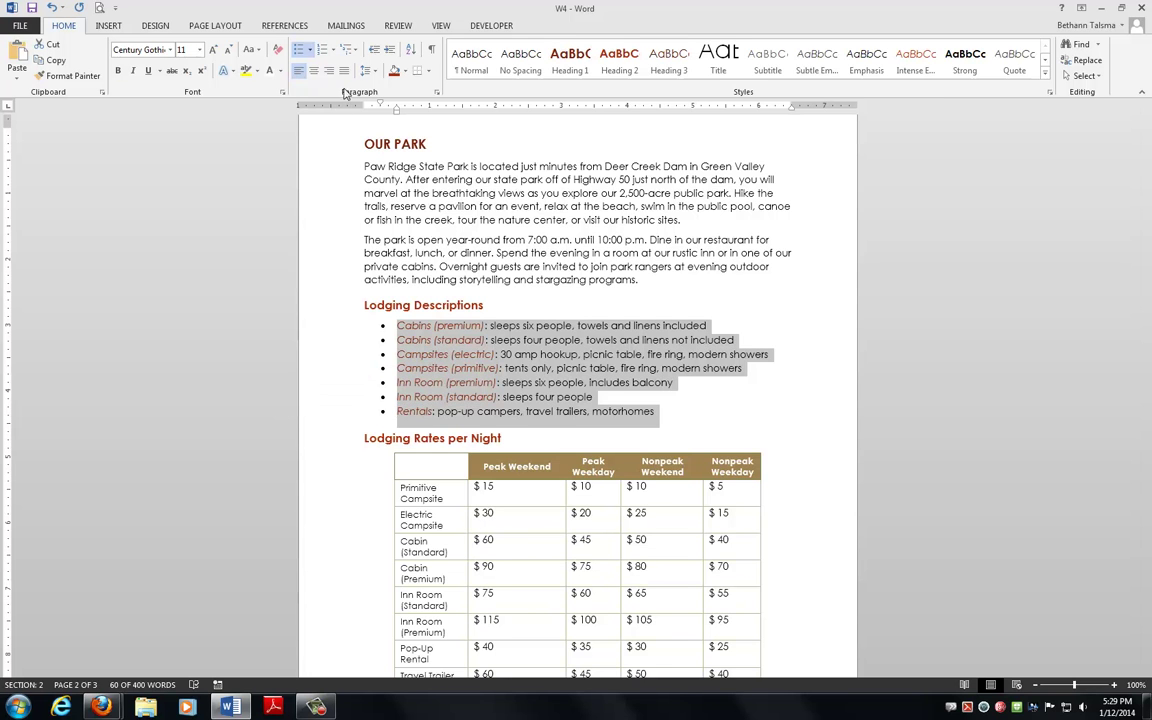
{"action": "left_click", "coordinate": [312, 52]}
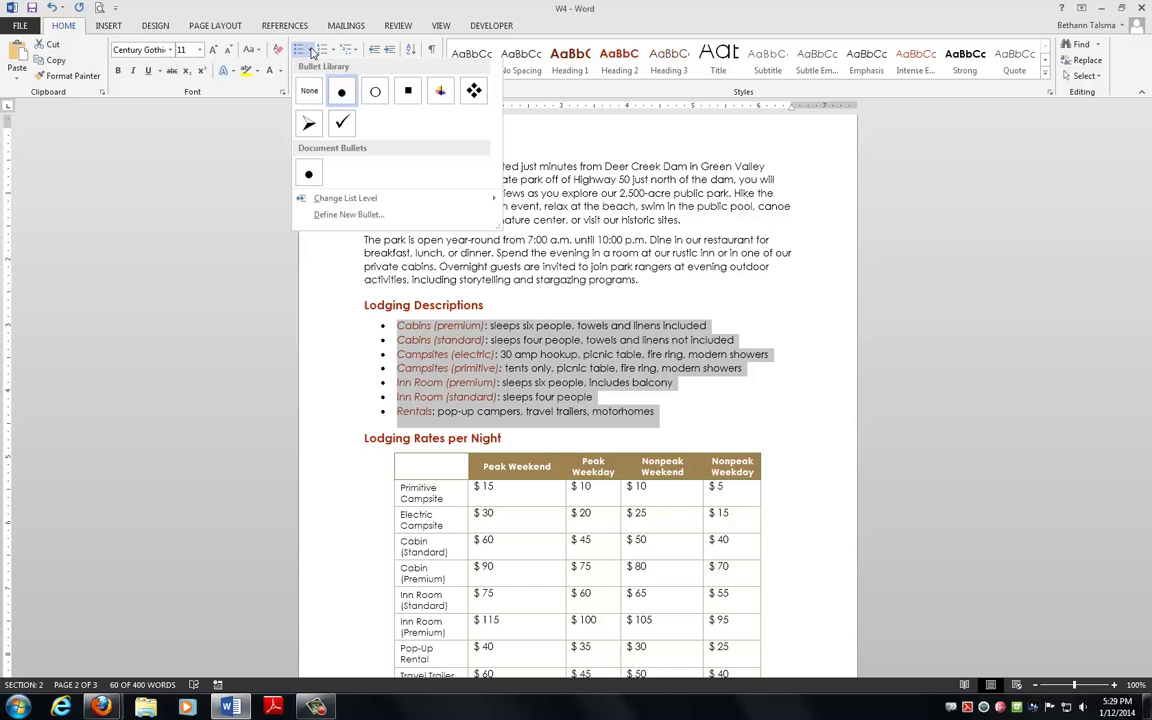
{"action": "left_click", "coordinate": [331, 216]}
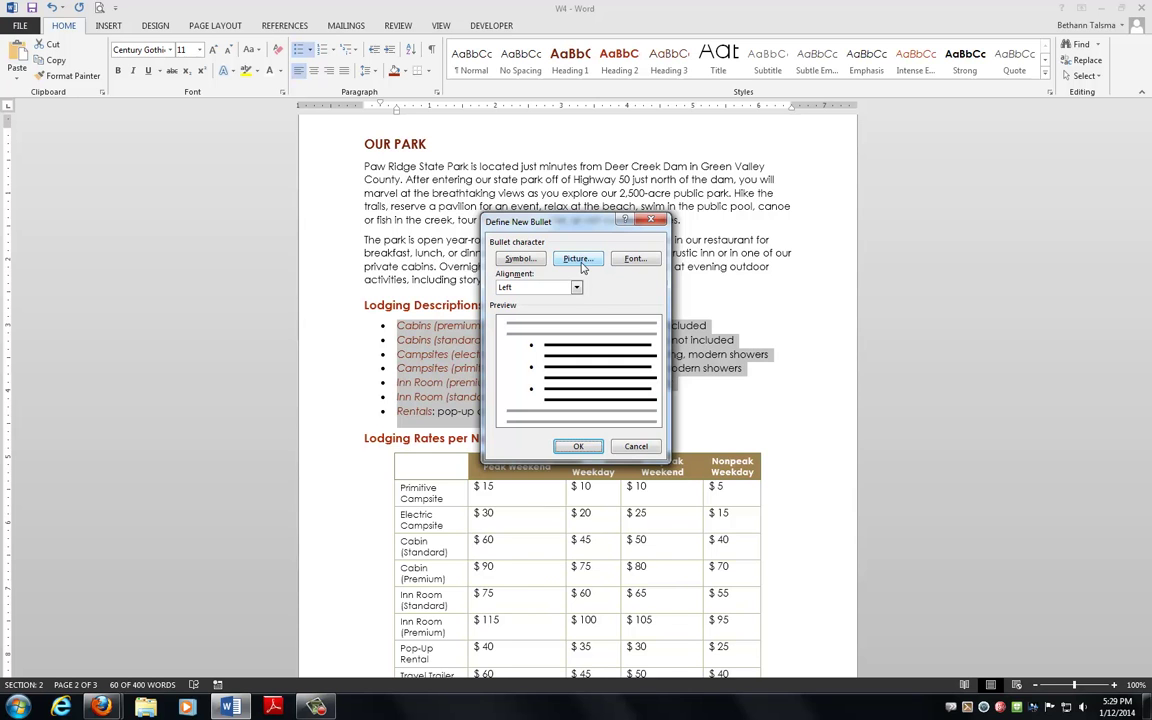
{"action": "left_click", "coordinate": [580, 260]}
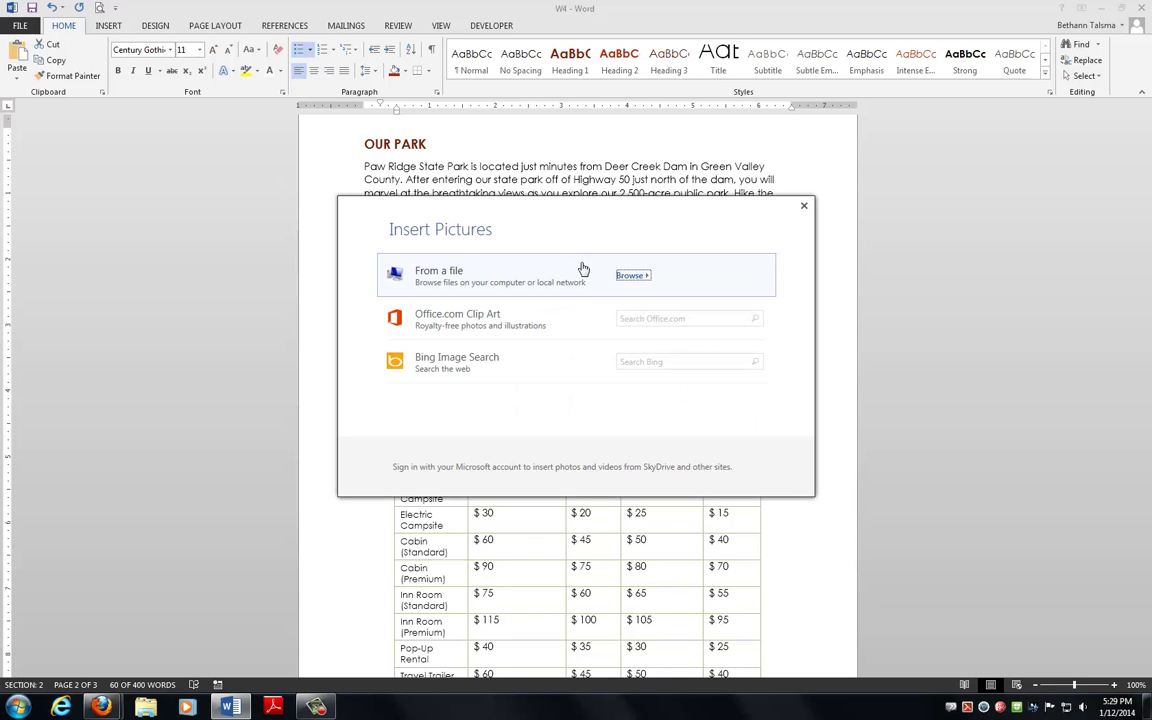
{"action": "left_click", "coordinate": [645, 319]}
{"action": "type", "text": "piloow"}
{"action": "key", "text": "Return"}
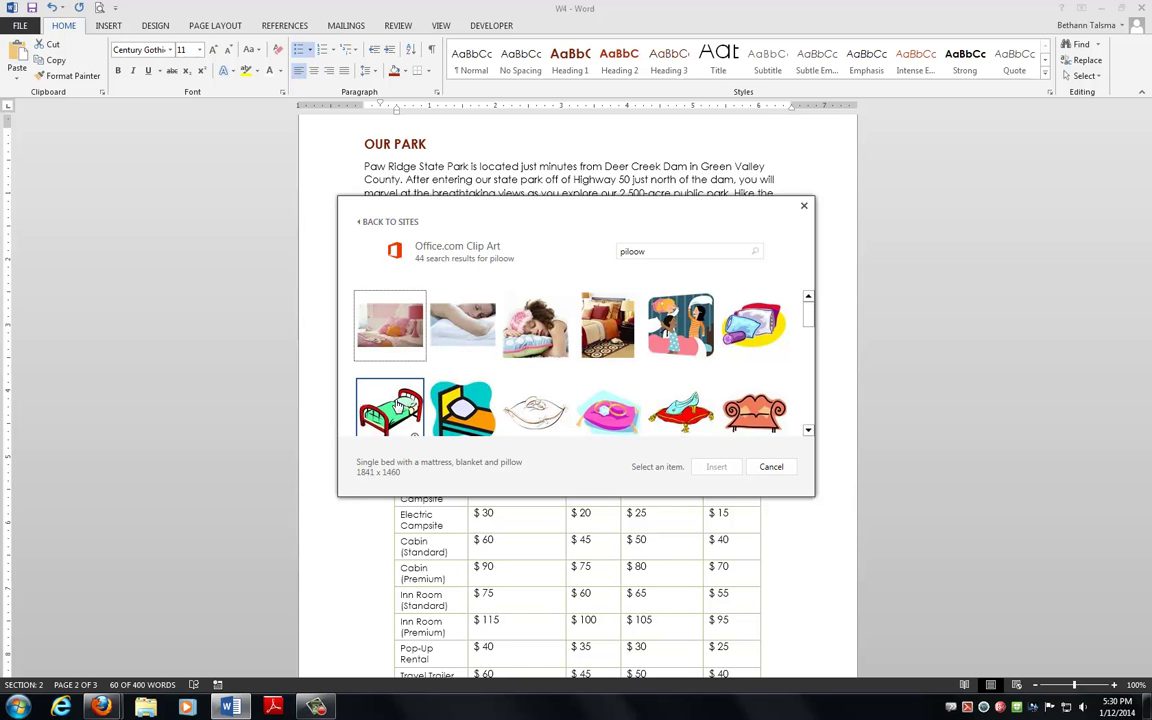
- Insert the green bed clip art as the bullet for all seven lodging items
{"action": "left_click", "coordinate": [398, 403]}
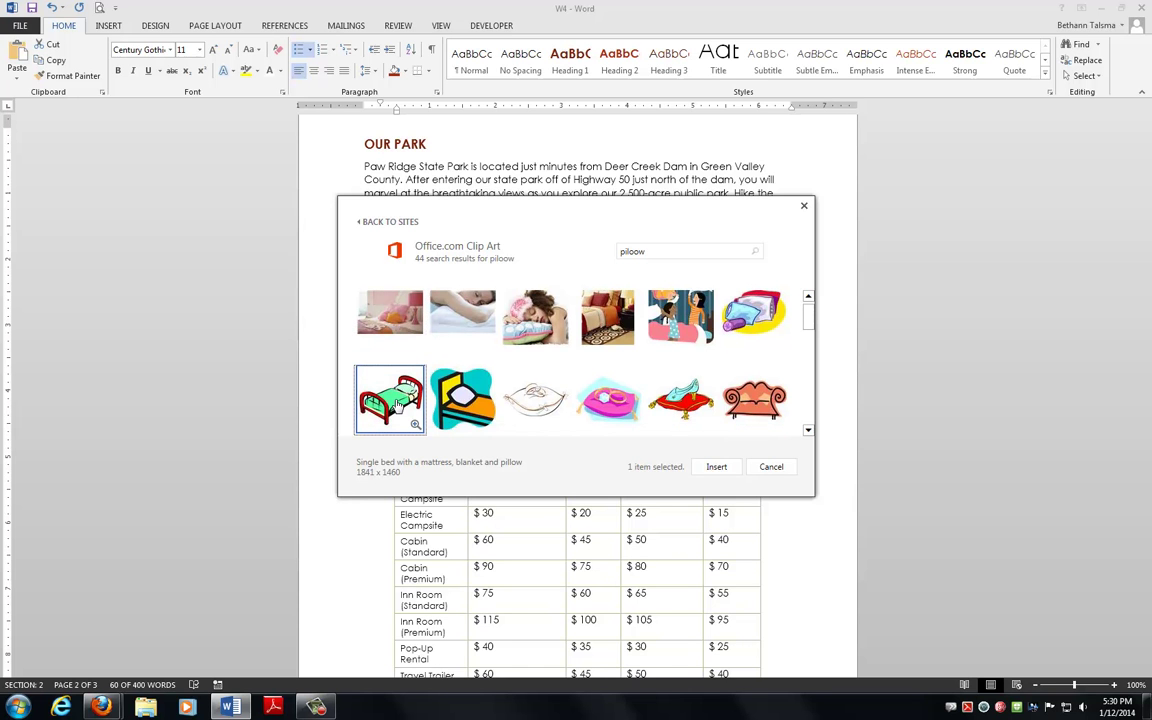
{"action": "left_click", "coordinate": [716, 466]}
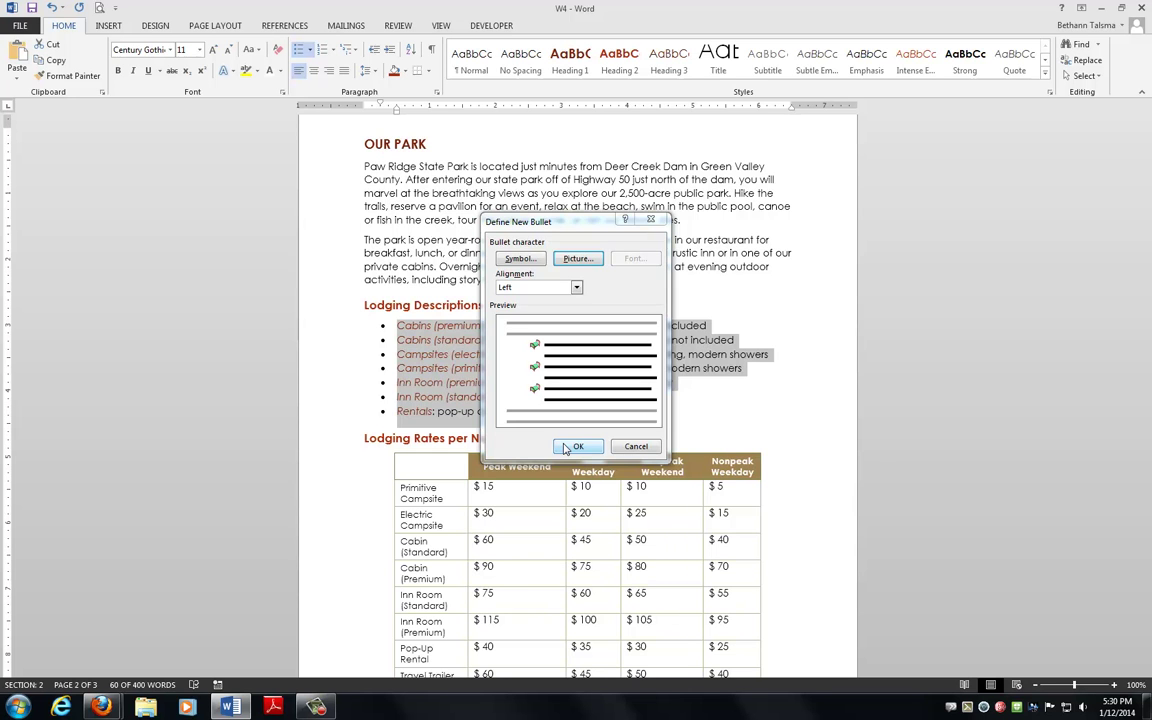
{"action": "left_click", "coordinate": [566, 448]}
{"action": "left_click", "coordinate": [650, 279]}
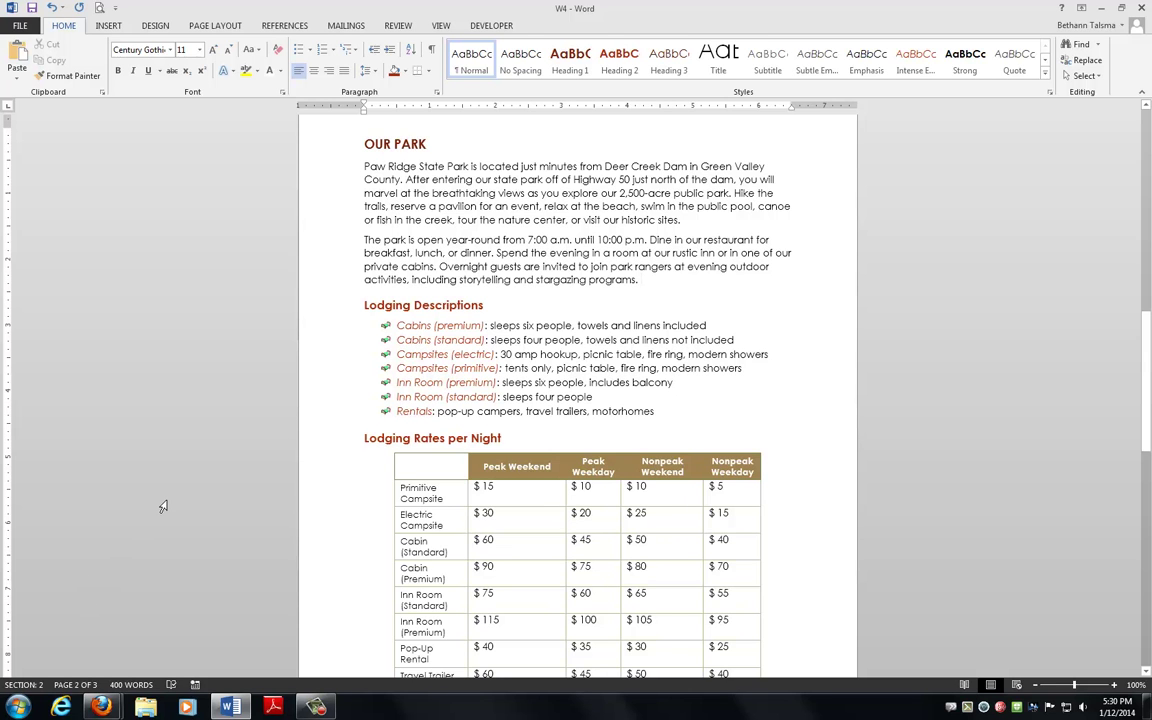
- For the Cabins (premium) line, define a new picture bullet by searching clip art for 'plllow'
{"action": "left_click", "coordinate": [300, 324]}
{"action": "left_click", "coordinate": [310, 49]}
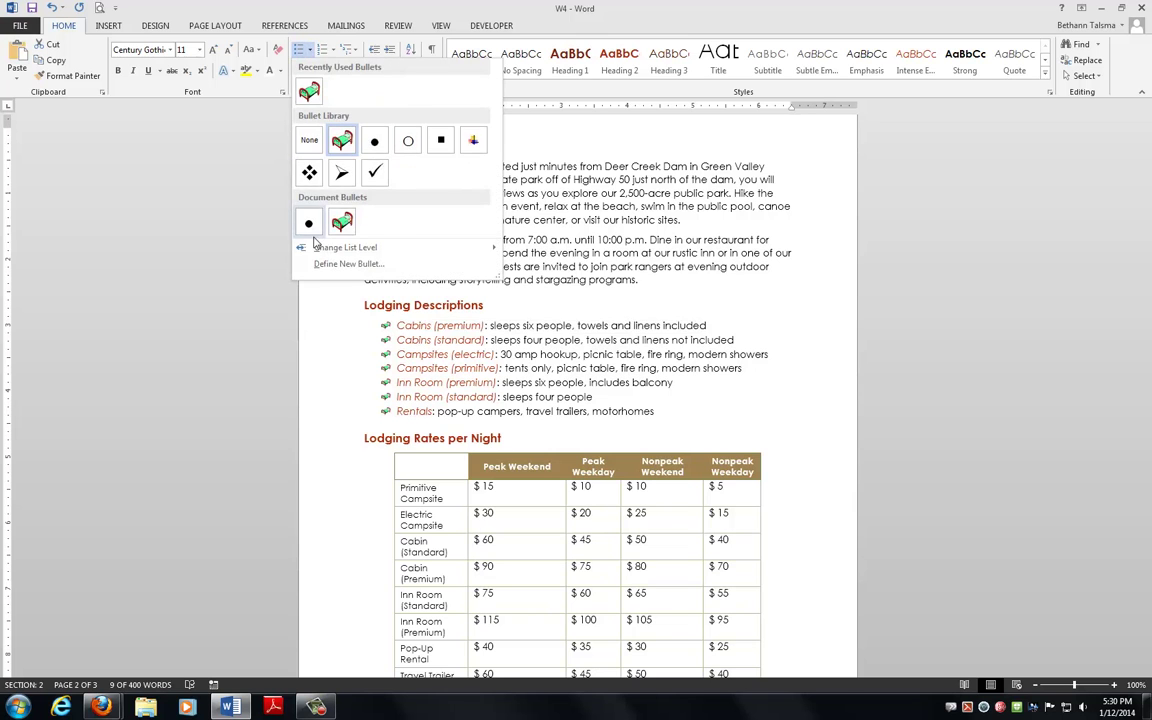
{"action": "left_click", "coordinate": [318, 264]}
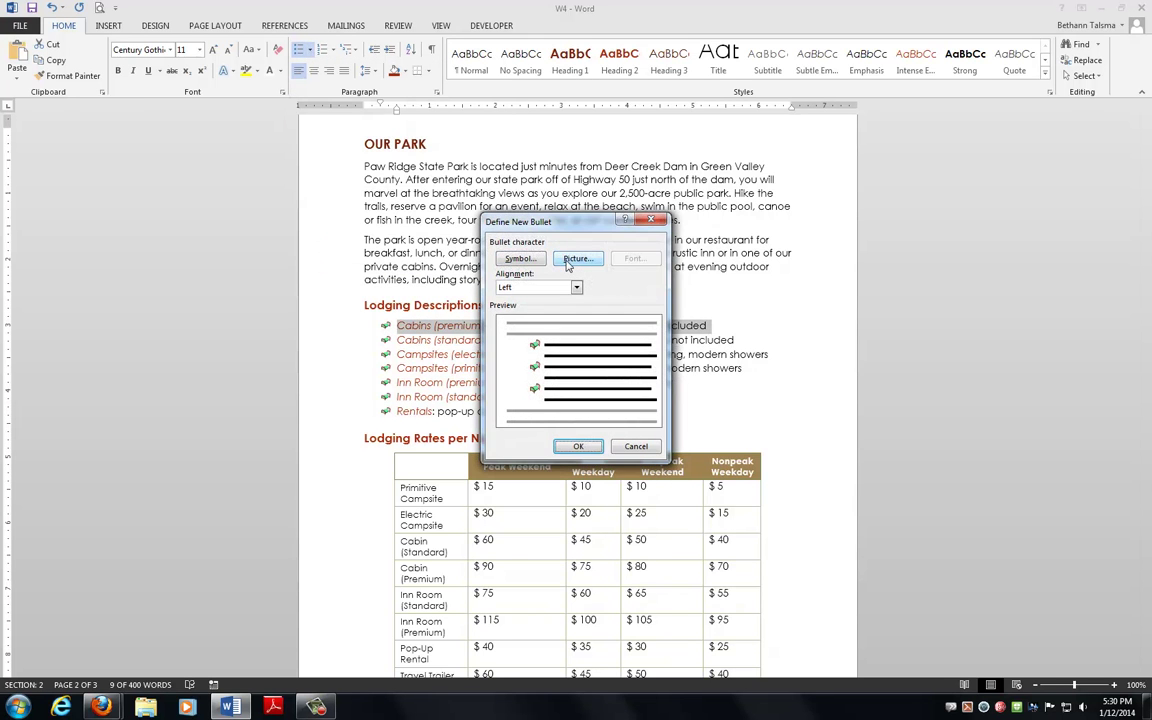
{"action": "left_click", "coordinate": [608, 200]}
{"action": "left_click", "coordinate": [697, 319]}
{"action": "type", "text": "plllow"}
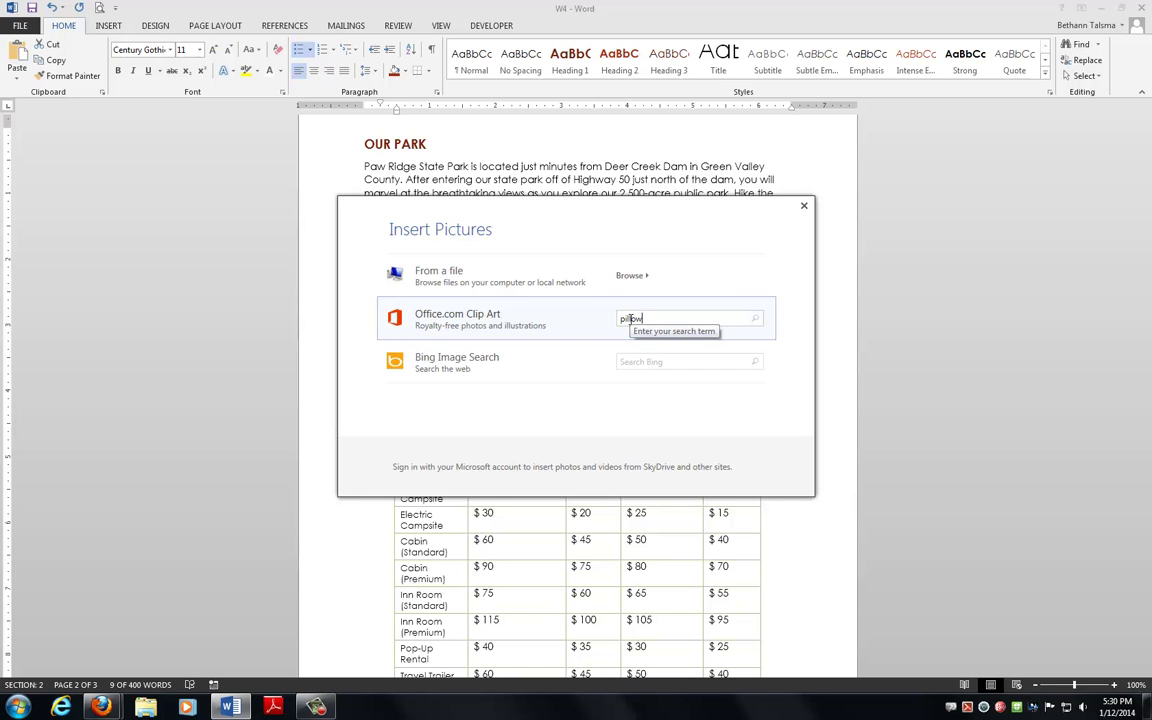
{"action": "key", "text": "Return"}
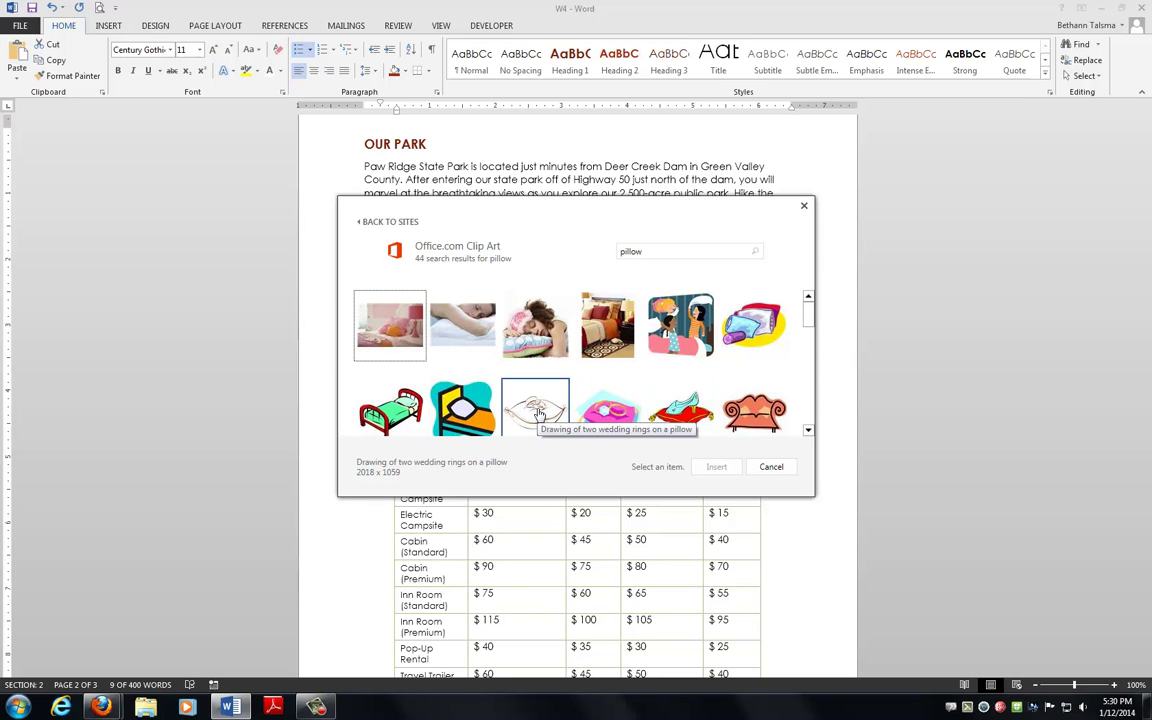
- Browse the search results and insert the pink pillow clip art as the Cabins (premium) bullet
{"action": "left_click", "coordinate": [808, 431]}
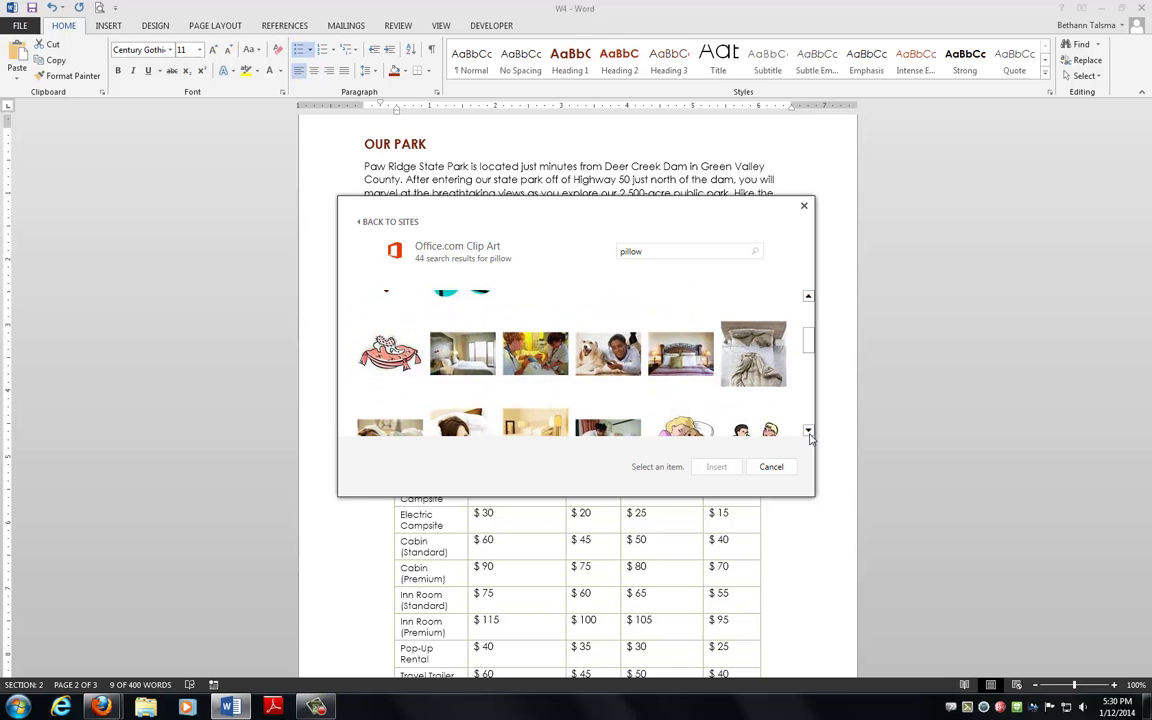
{"action": "left_click", "coordinate": [808, 431]}
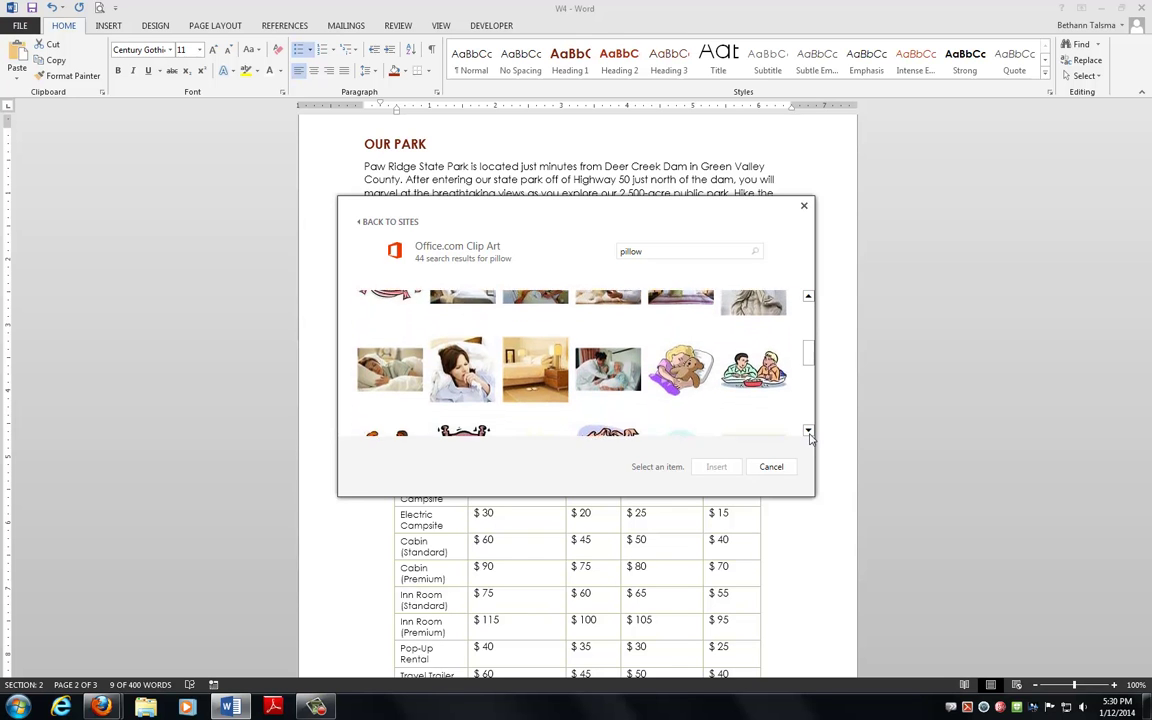
{"action": "left_click", "coordinate": [808, 431]}
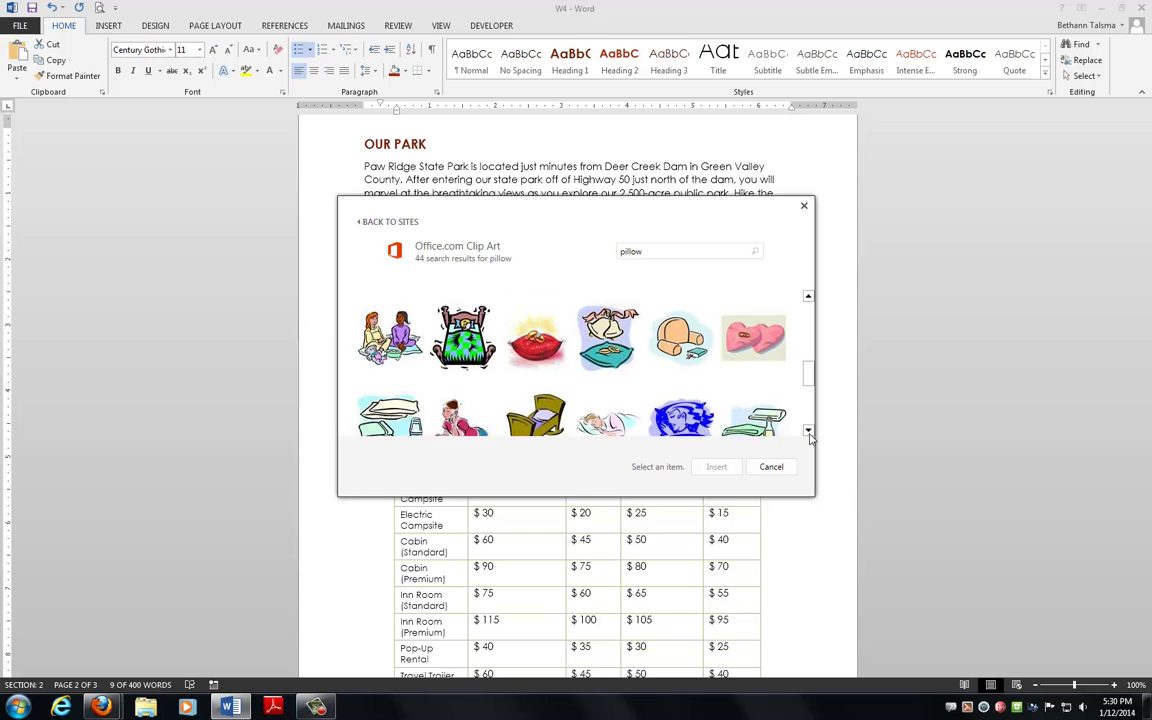
{"action": "left_click", "coordinate": [808, 431]}
{"action": "left_click", "coordinate": [808, 431]}
{"action": "left_click", "coordinate": [808, 298]}
{"action": "left_click", "coordinate": [808, 298]}
{"action": "left_click", "coordinate": [808, 298]}
{"action": "left_click", "coordinate": [808, 431]}
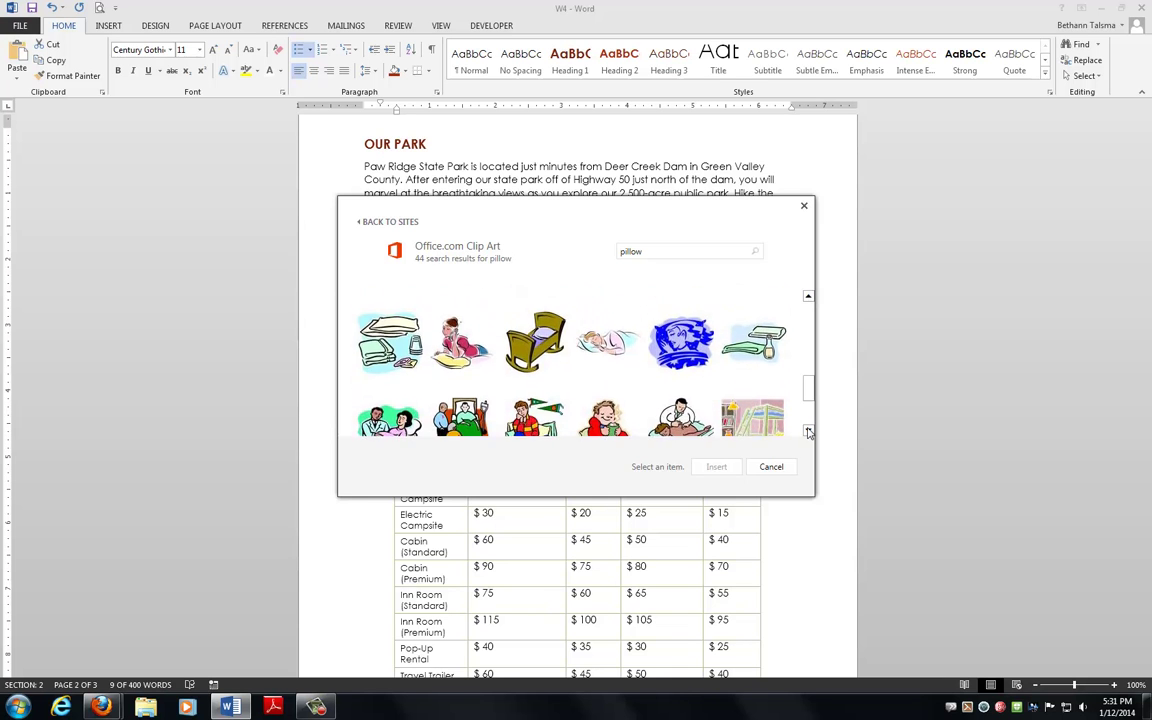
{"action": "left_click", "coordinate": [808, 431]}
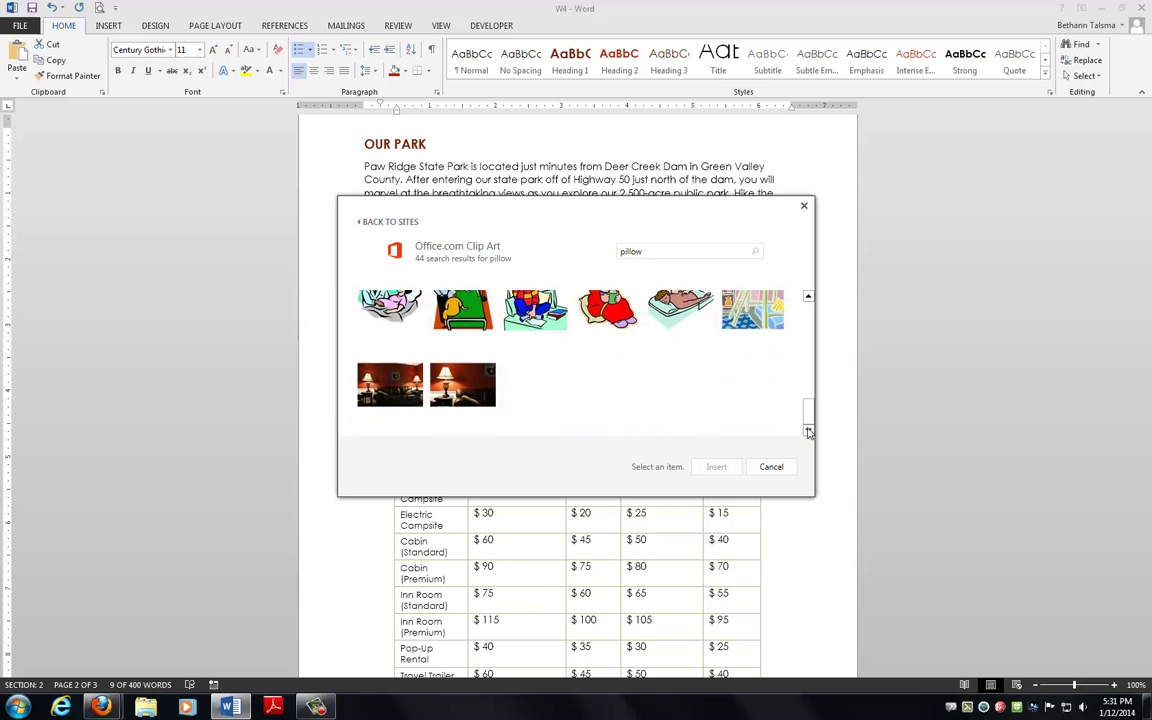
{"action": "left_click", "coordinate": [808, 298]}
{"action": "left_click", "coordinate": [808, 298]}
{"action": "left_click", "coordinate": [808, 298]}
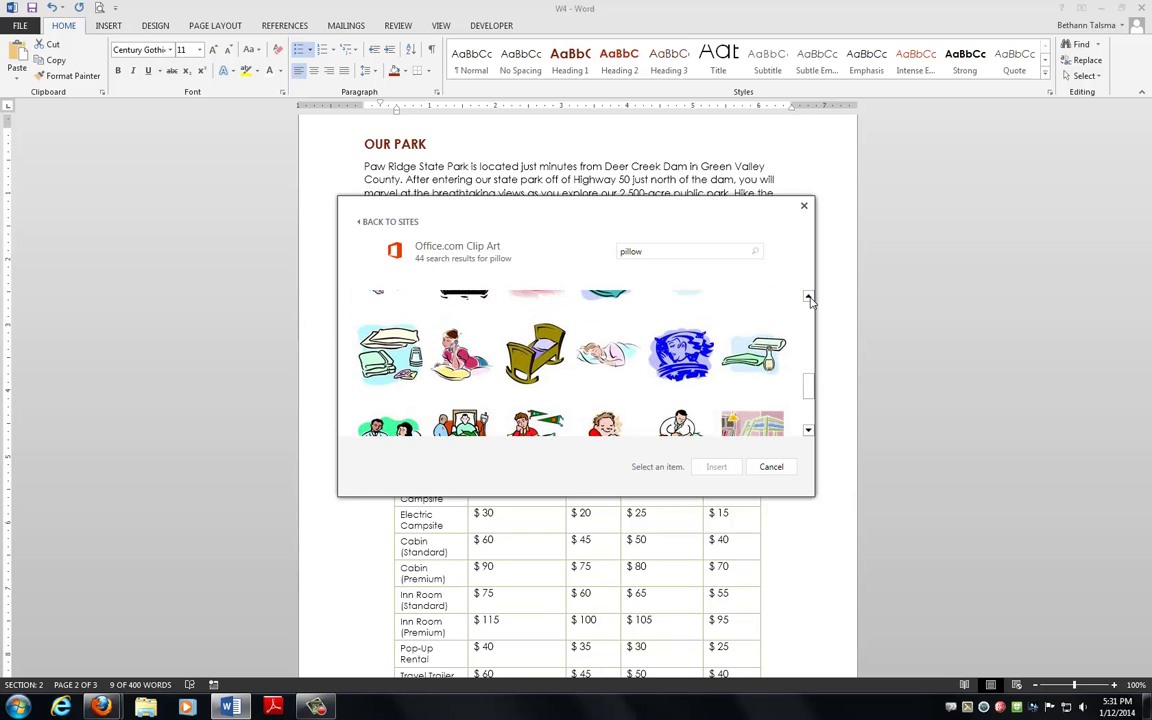
{"action": "left_click", "coordinate": [808, 298]}
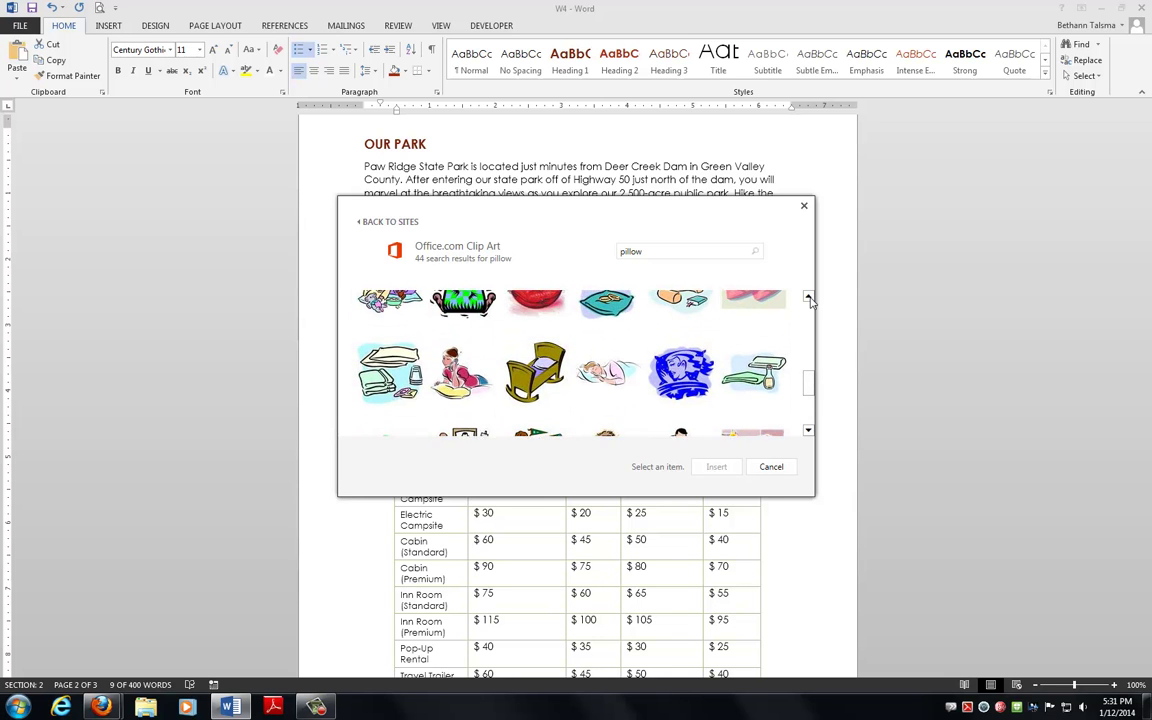
{"action": "left_click", "coordinate": [808, 298]}
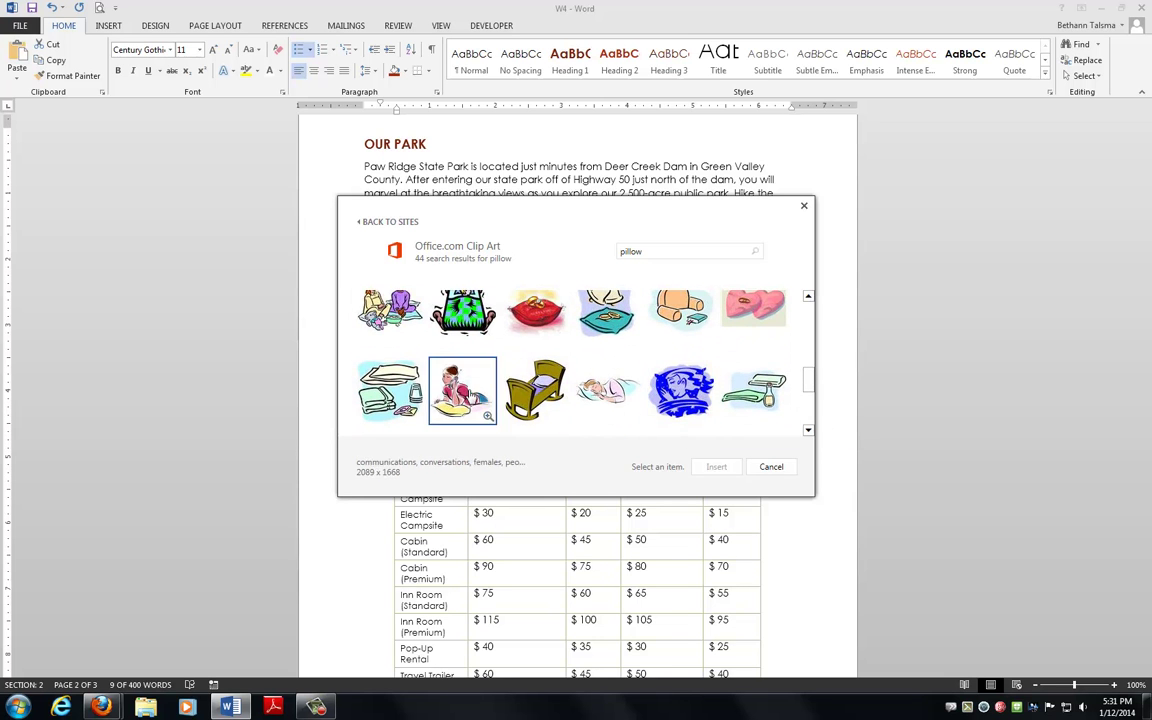
{"action": "left_click", "coordinate": [809, 297]}
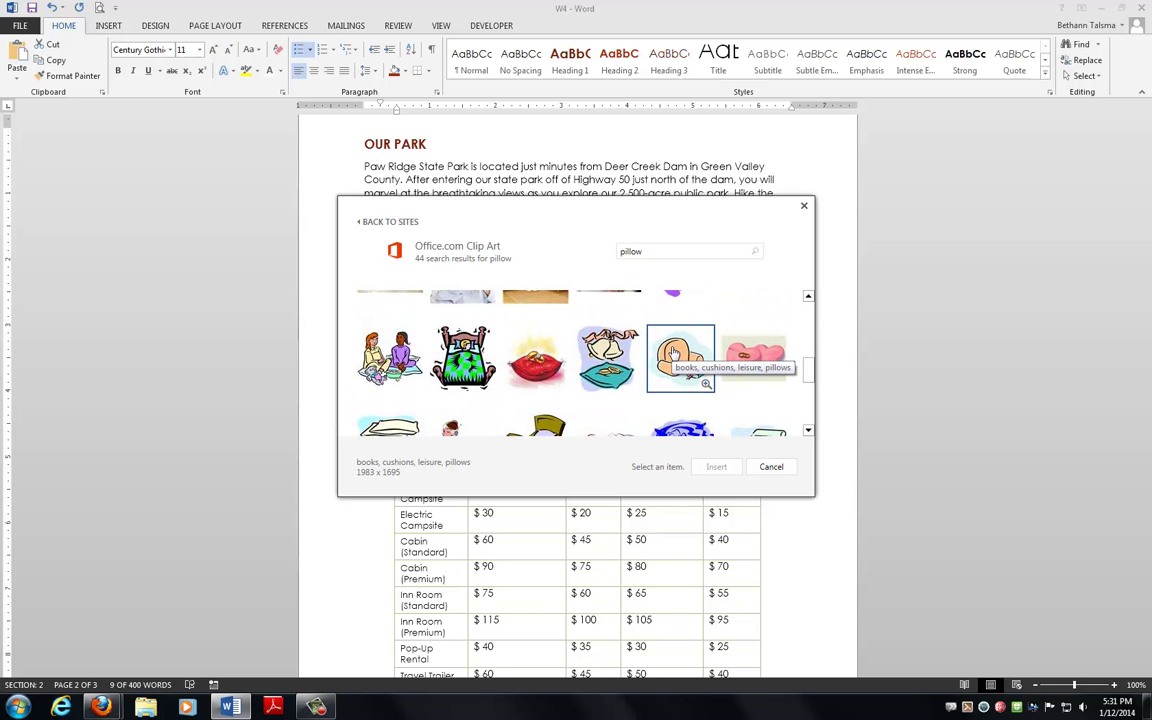
{"action": "left_click", "coordinate": [809, 297]}
{"action": "left_click", "coordinate": [809, 297]}
{"action": "left_click", "coordinate": [809, 297]}
{"action": "left_click", "coordinate": [809, 297]}
{"action": "left_click", "coordinate": [809, 297]}
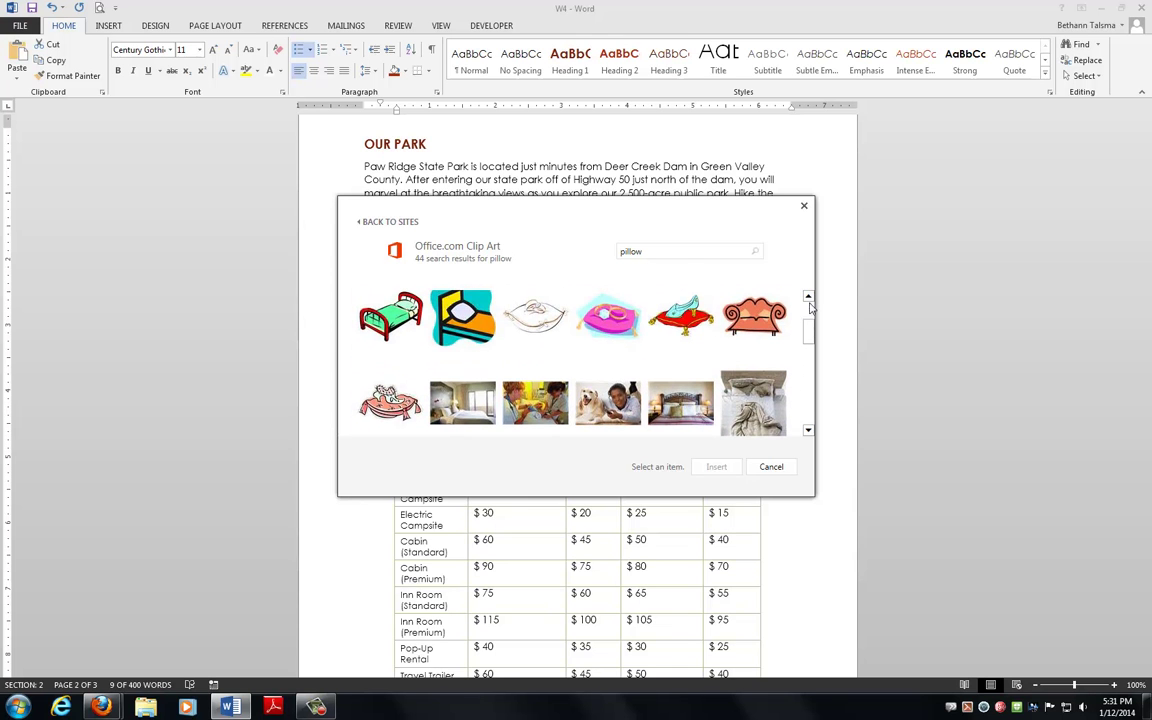
{"action": "left_click", "coordinate": [604, 318]}
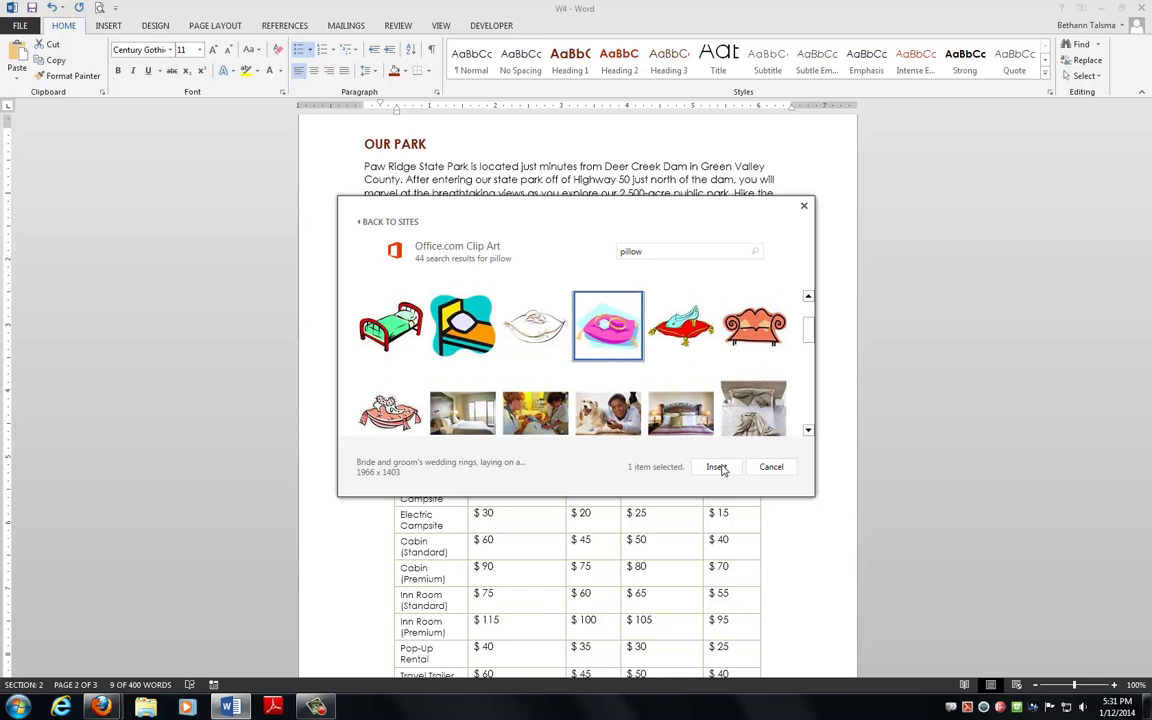
{"action": "left_click", "coordinate": [716, 466]}
{"action": "left_click", "coordinate": [574, 446]}
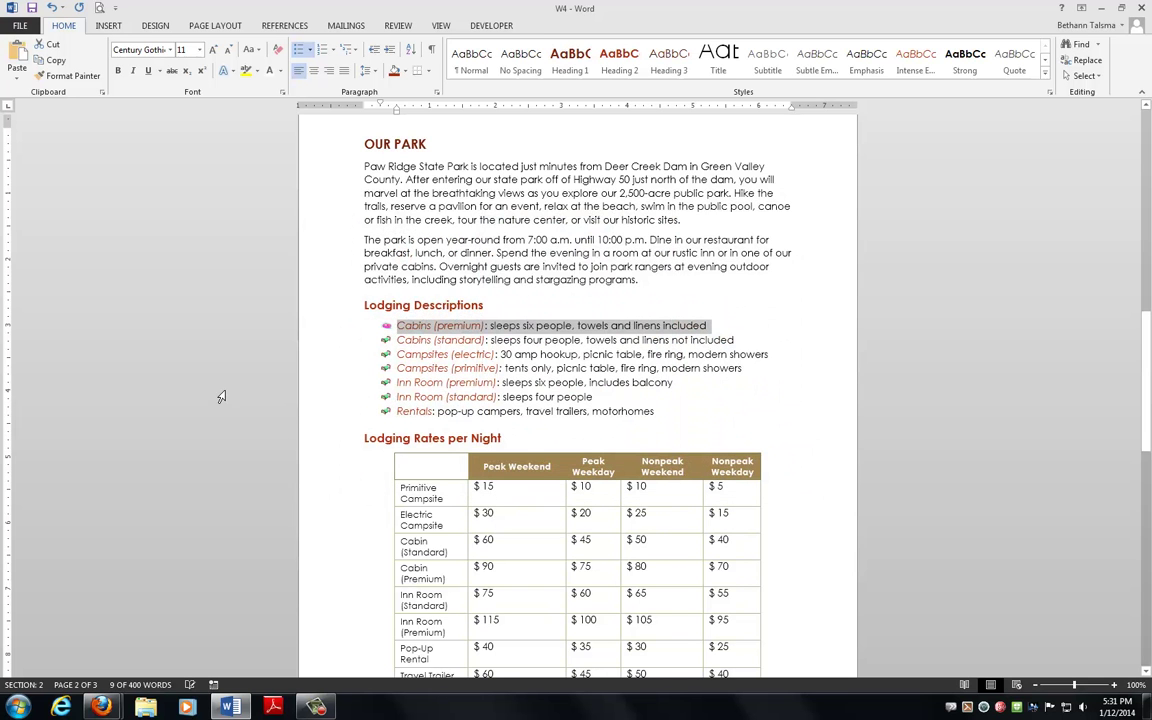
{"action": "left_click", "coordinate": [398, 337]}
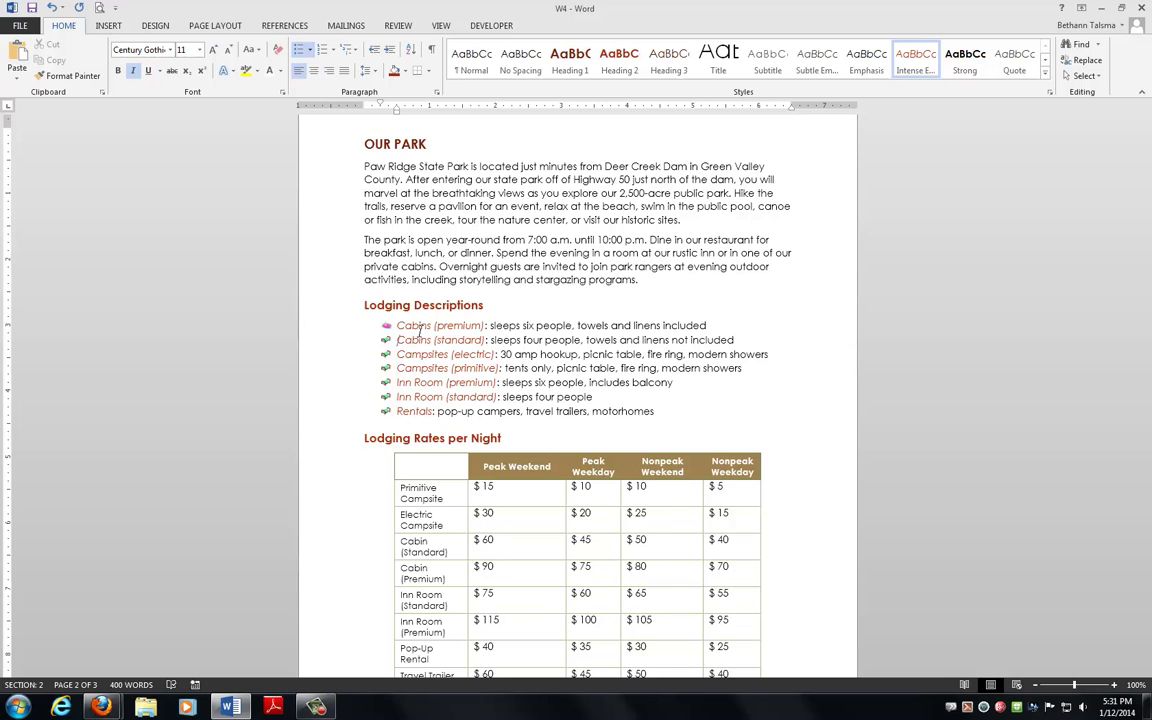
- Select the whole Cabins (premium) bullet line
{"action": "triple_click", "coordinate": [421, 330]}
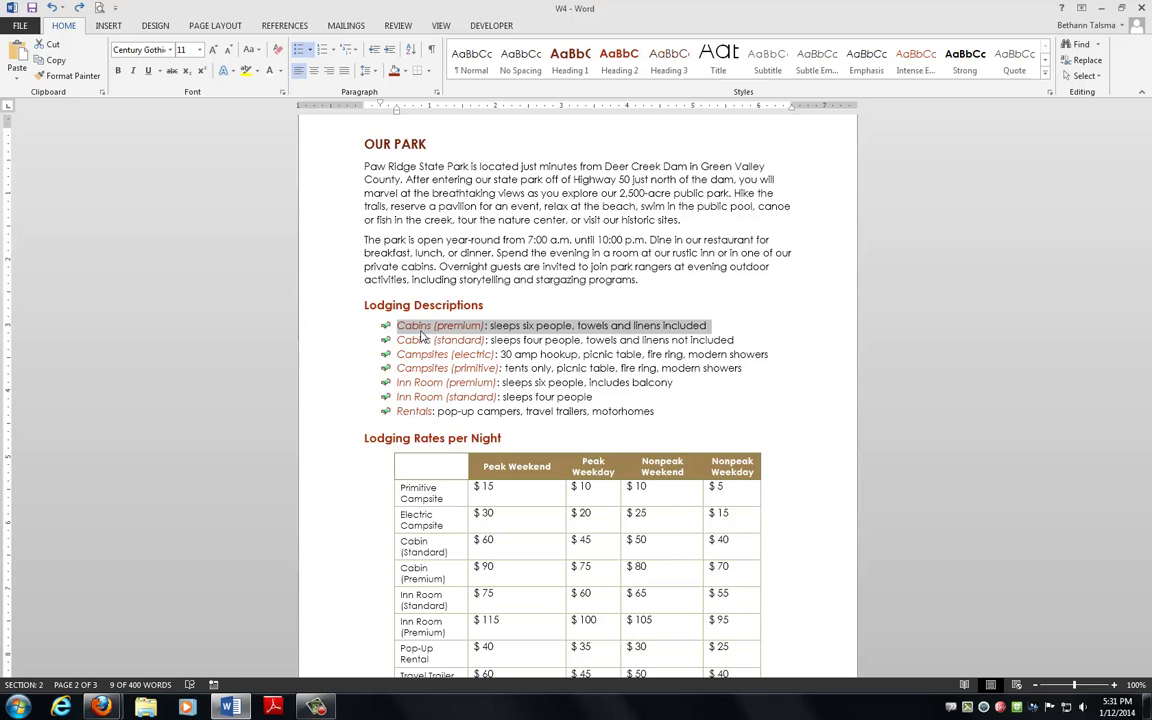
- Reset the blank line under Recreation to Normal, apply the current multilevel numbered list, then switch to Firefox
{"action": "scroll", "coordinate": [368, 419], "scroll_direction": "down", "scroll_amount": 9}
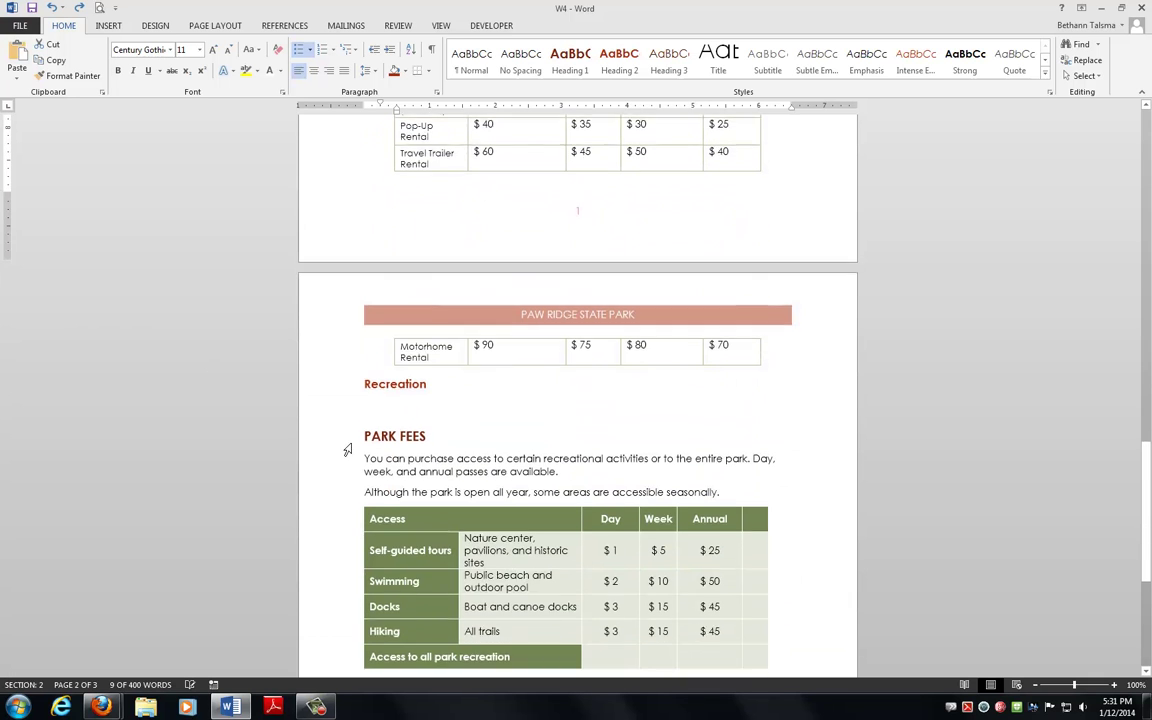
{"action": "left_click", "coordinate": [378, 398]}
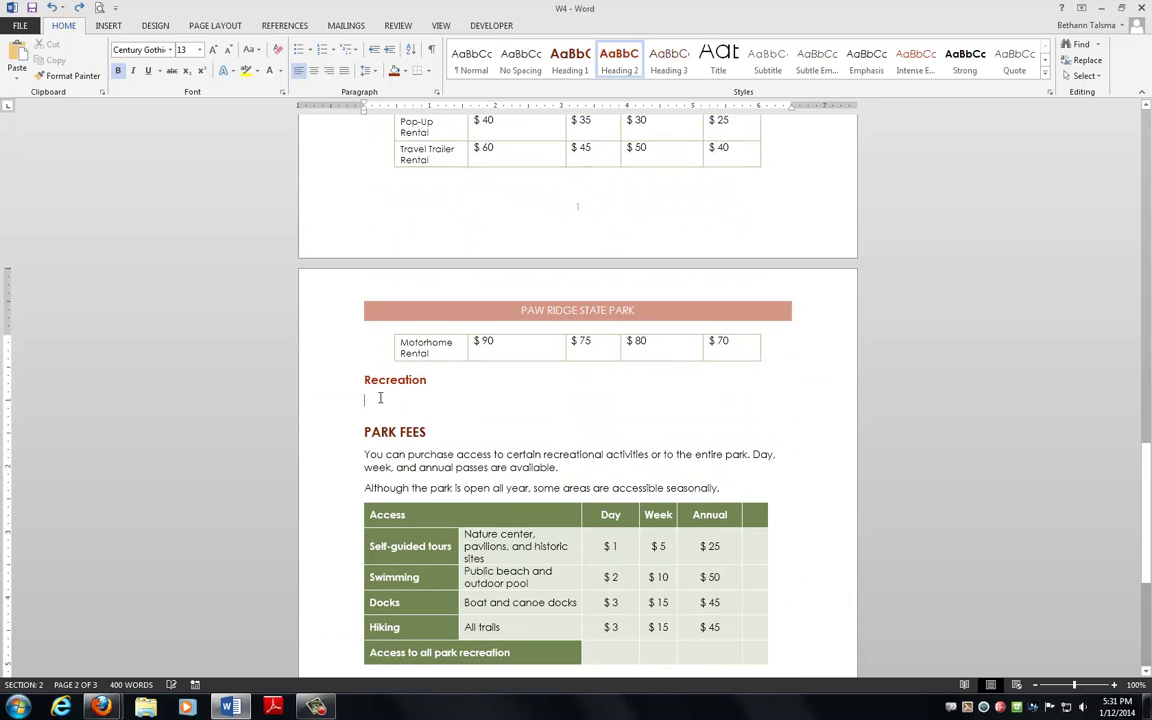
{"action": "key", "text": "ctrl+shift+n"}
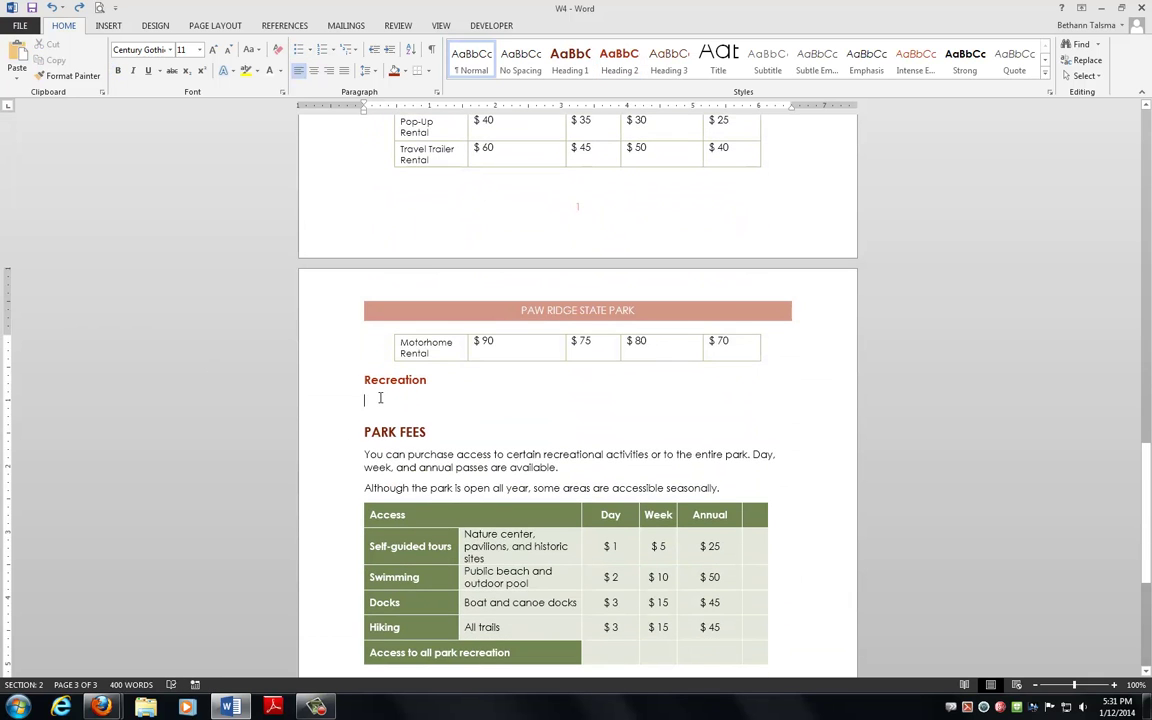
{"action": "left_click", "coordinate": [357, 55]}
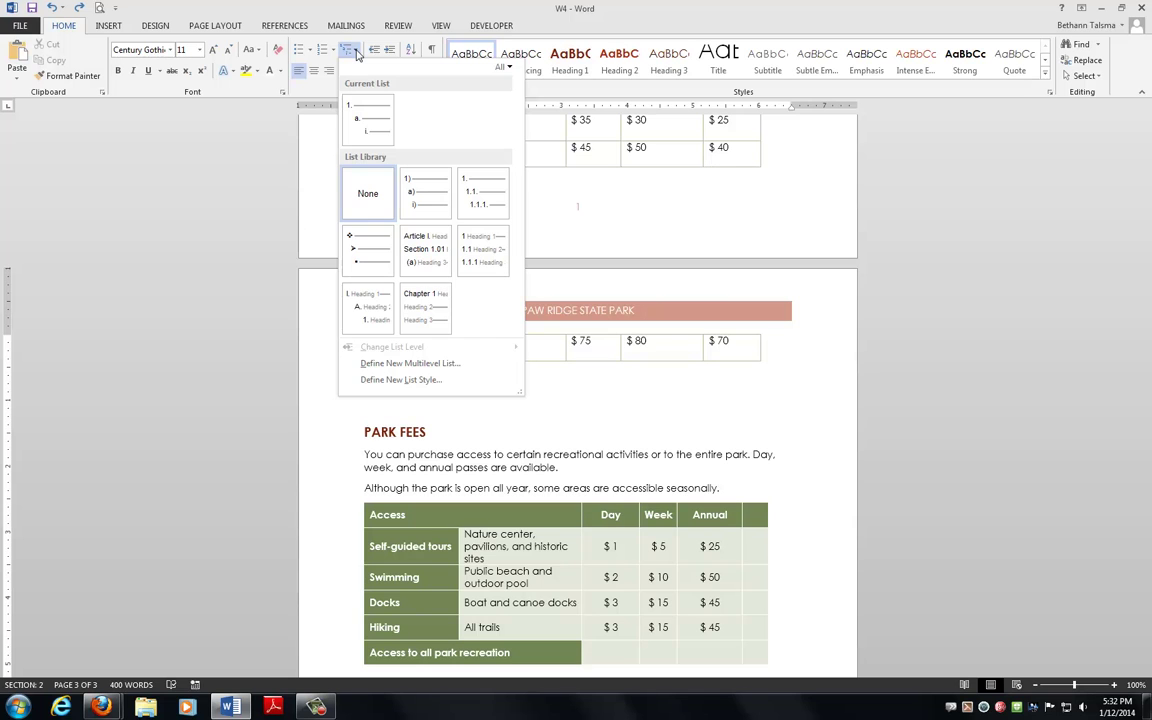
{"action": "mouse_move", "coordinate": [366, 118]}
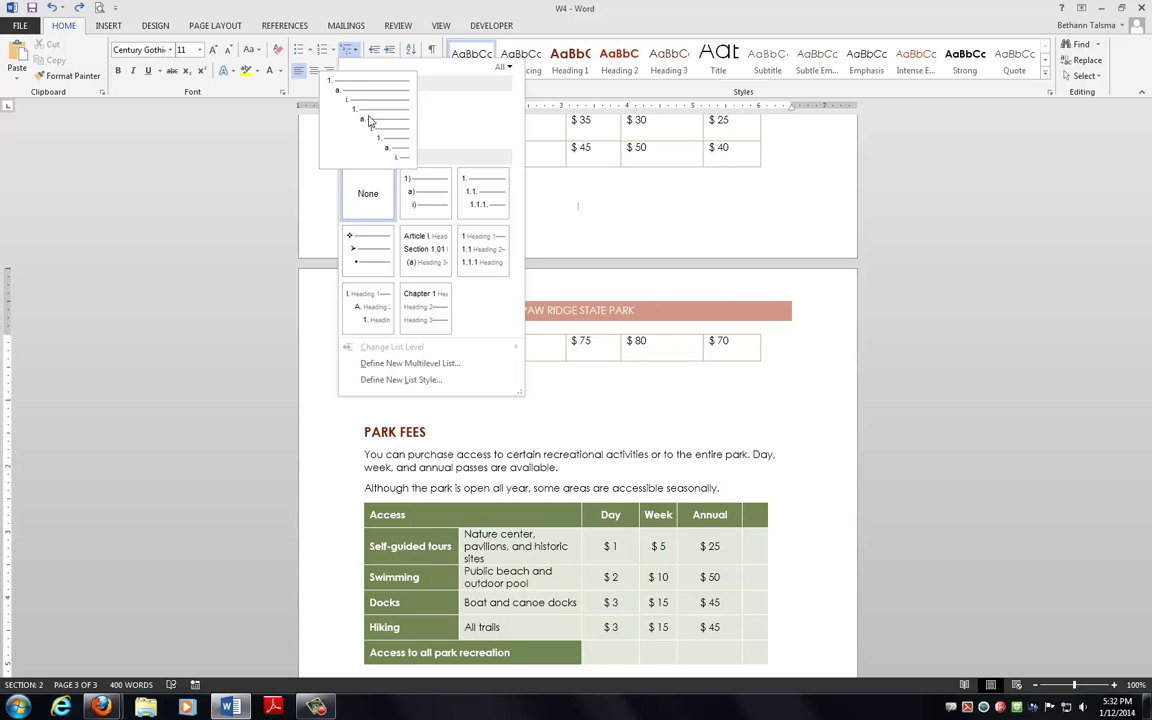
{"action": "left_click", "coordinate": [368, 116]}
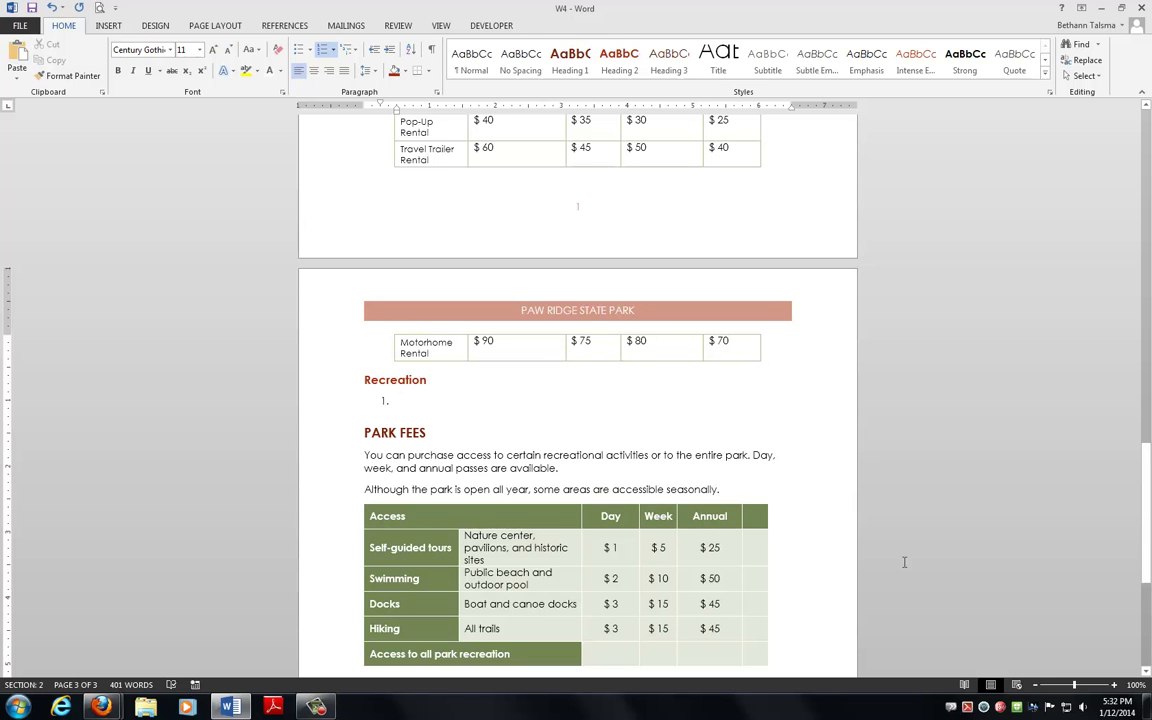
{"action": "key", "text": "alt+Tab"}
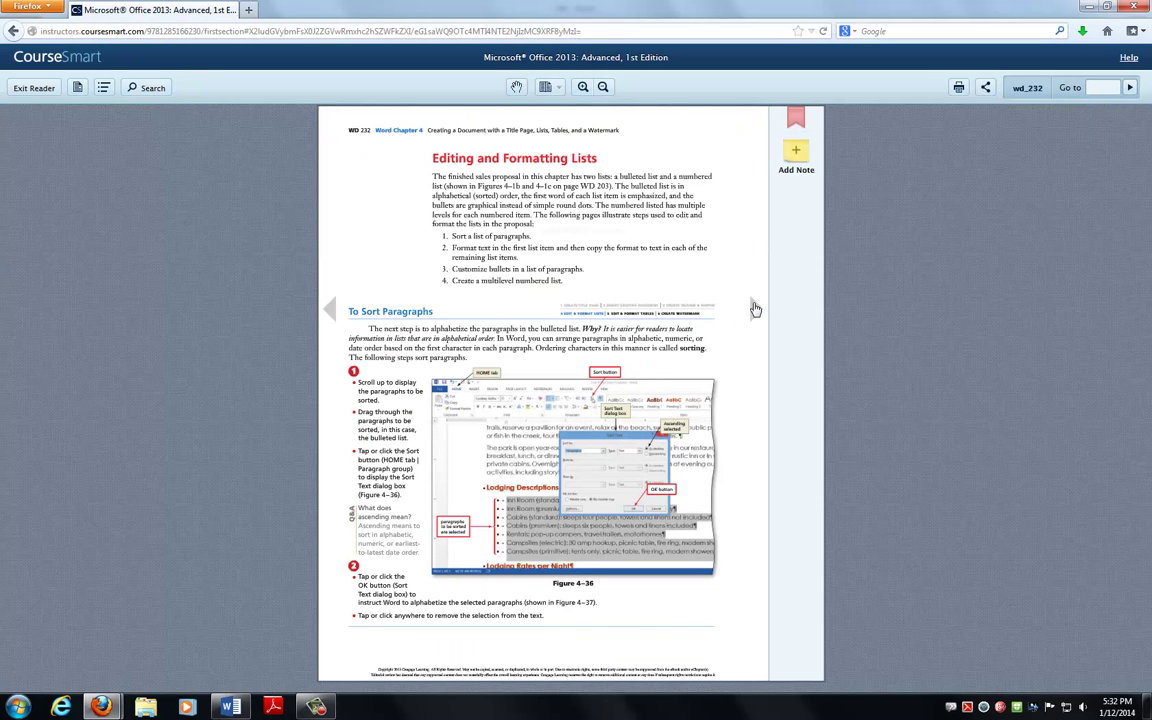
- Page the CourseSmart textbook ahead, then back one page to WD 237 on multilevel lists
{"action": "left_click", "coordinate": [755, 309]}
{"action": "left_click", "coordinate": [755, 309]}
{"action": "left_click", "coordinate": [755, 309]}
{"action": "left_click", "coordinate": [755, 309]}
{"action": "left_click", "coordinate": [755, 309]}
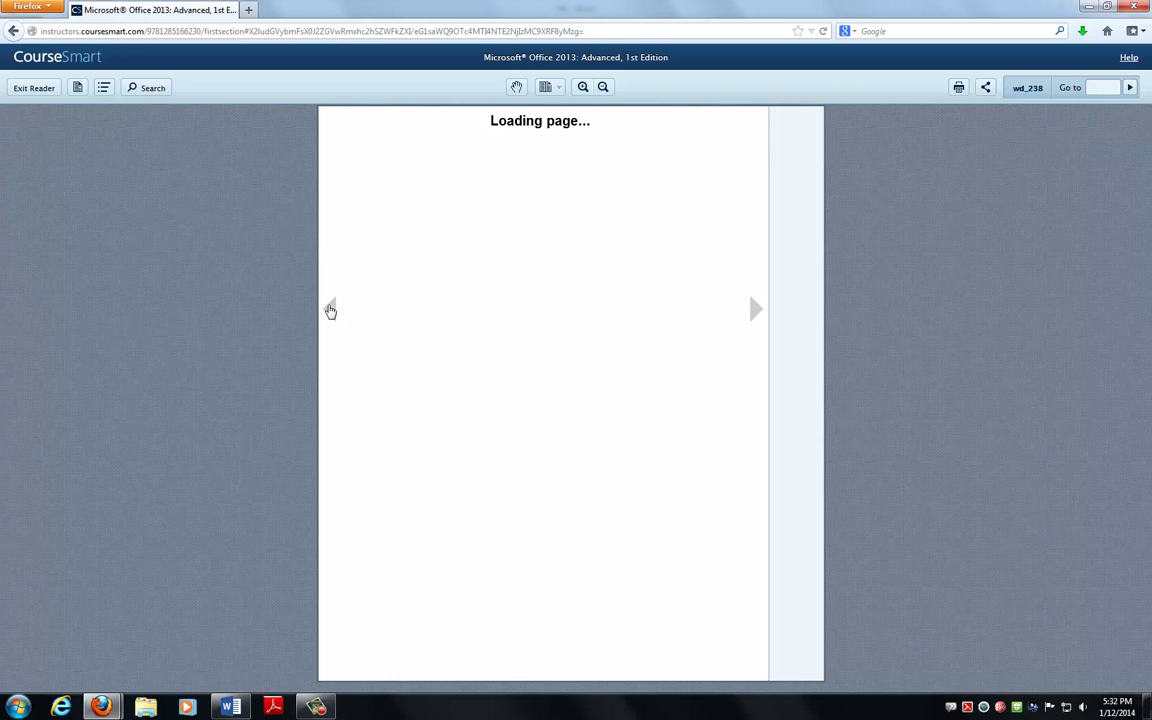
{"action": "left_click", "coordinate": [330, 310]}
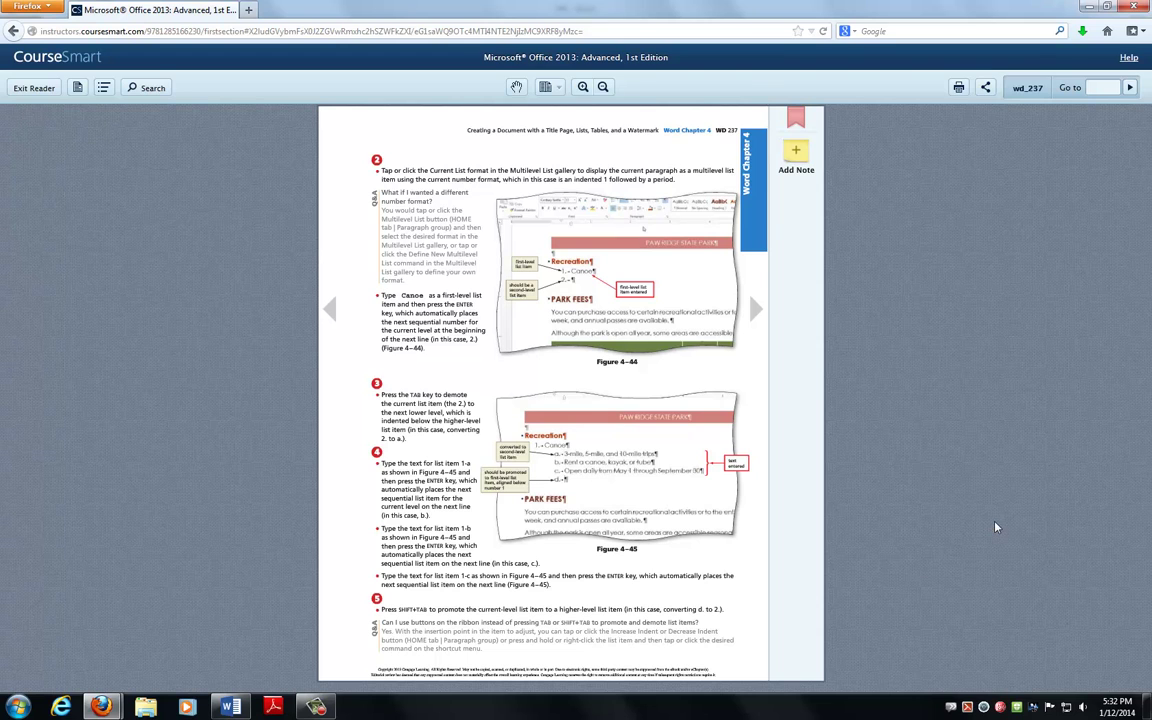
- Add item Canoe with sub-points on 3-, 5-, 10-mile trips, rentals, and 'Open daily from May 1 through September 30'
{"action": "key", "text": "alt+Tab"}
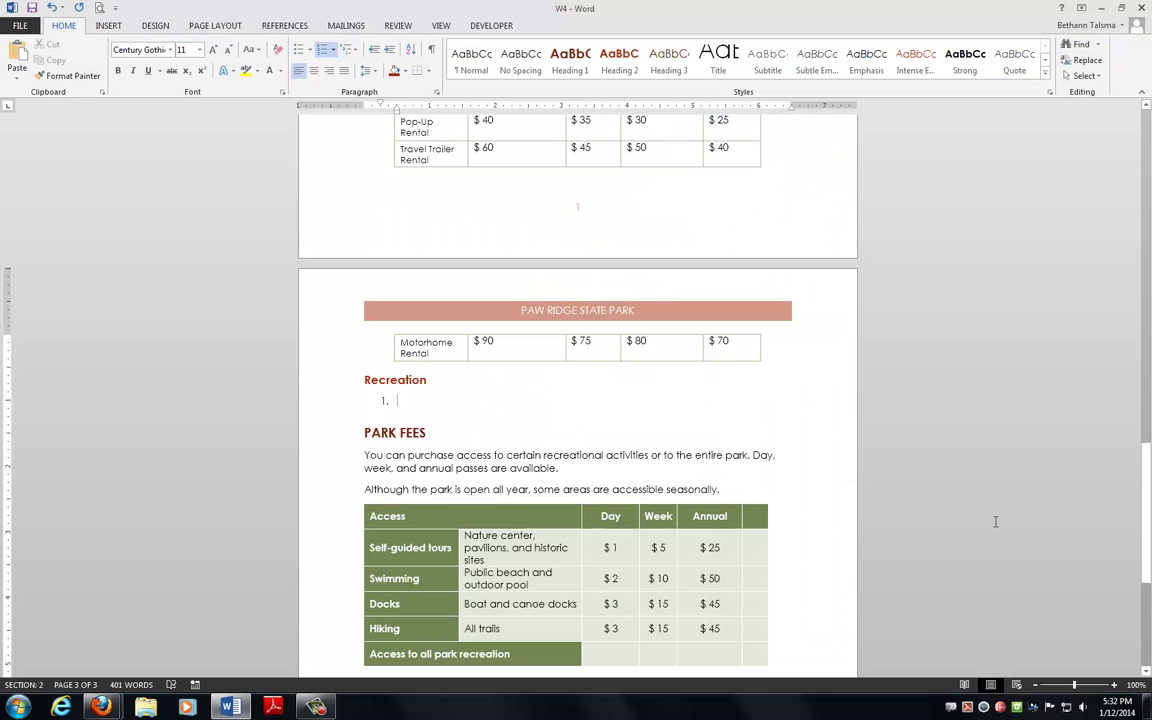
{"action": "type", "text": "Canoe"}
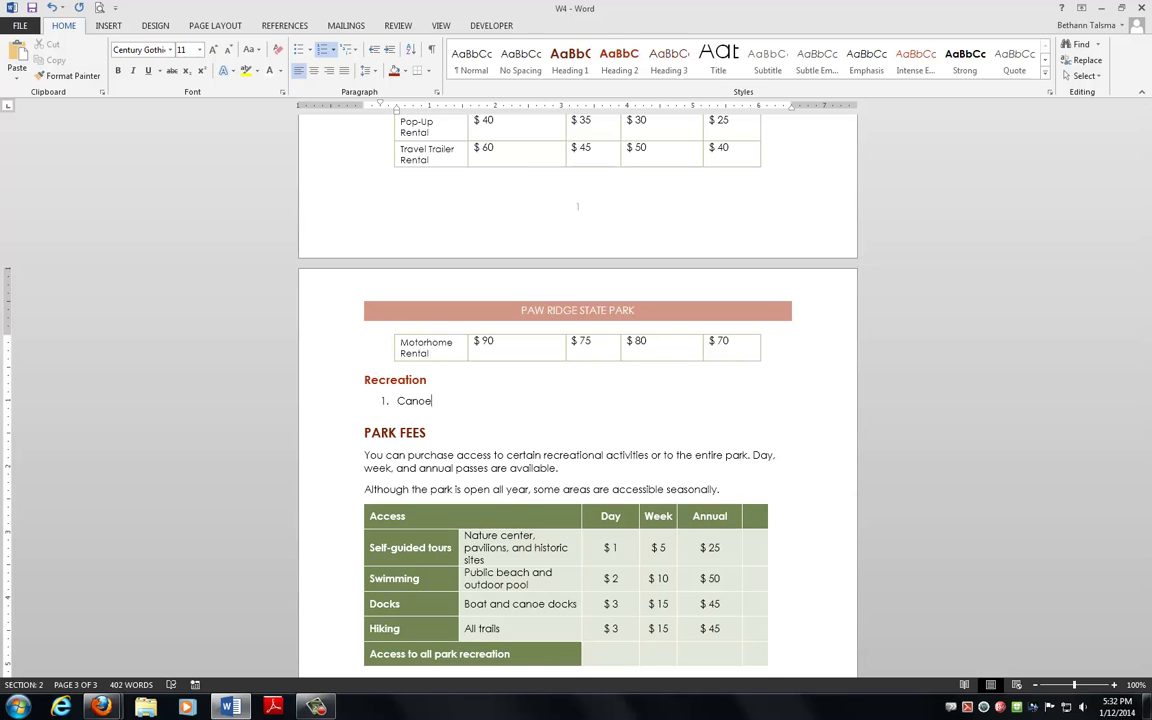
{"action": "key", "text": "Return"}
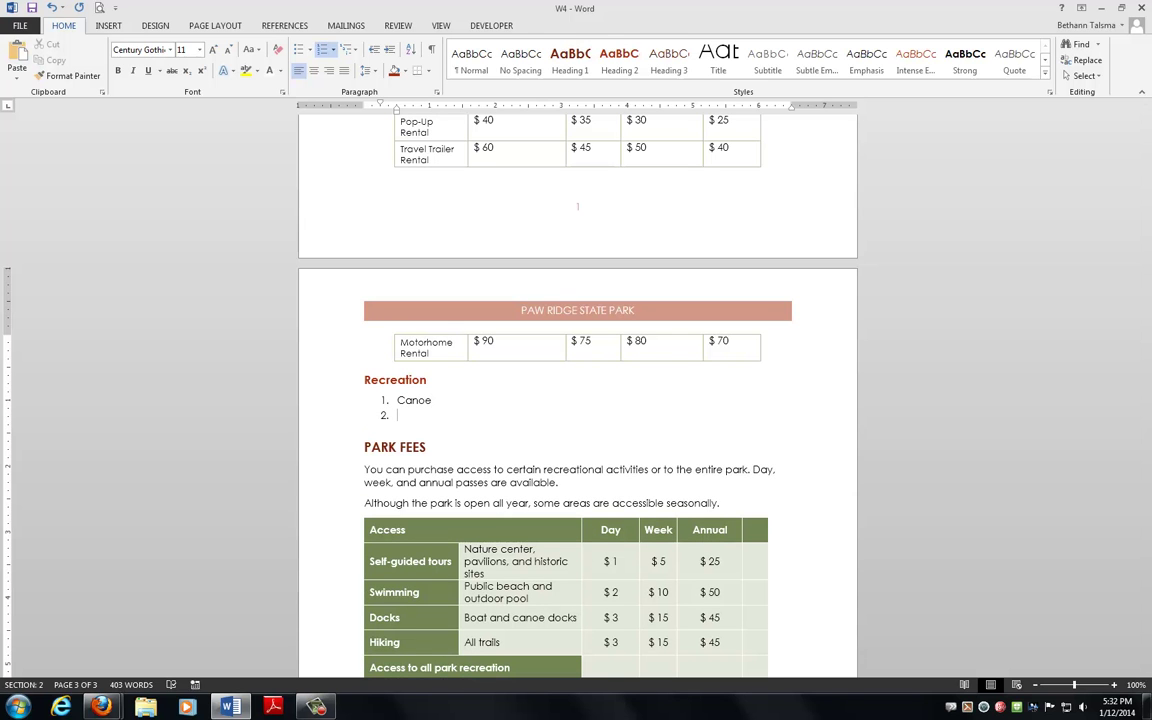
{"action": "key", "text": "Tab"}
{"action": "type", "text": "3-mile, 5-mile, and 10-"}
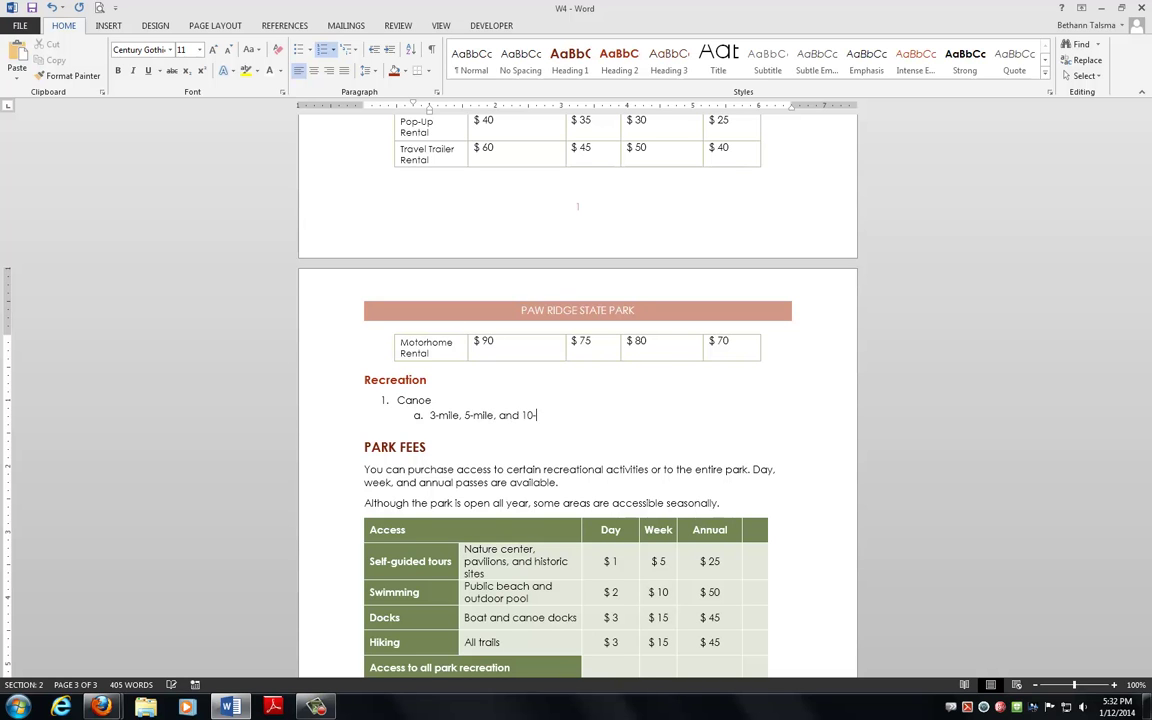
{"action": "type", "text": "mile trips"}
{"action": "key", "text": "Return"}
{"action": "type", "text": "Rent a c"}
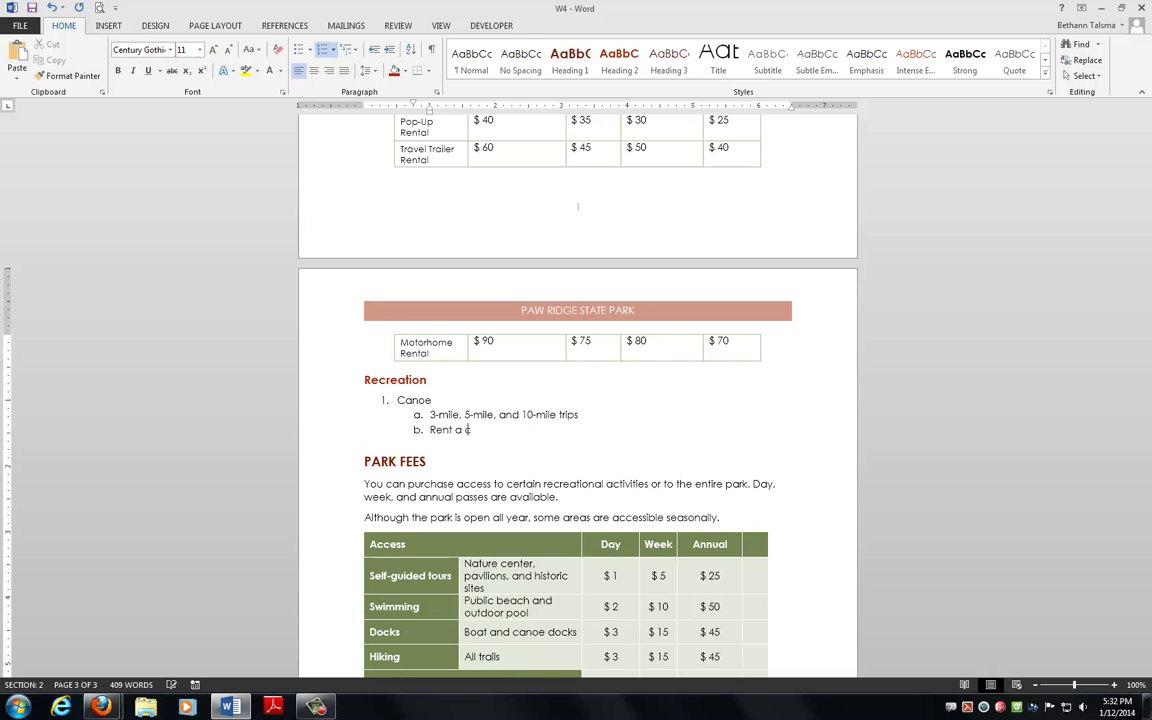
{"action": "type", "text": "anoe, kayak, or tube"}
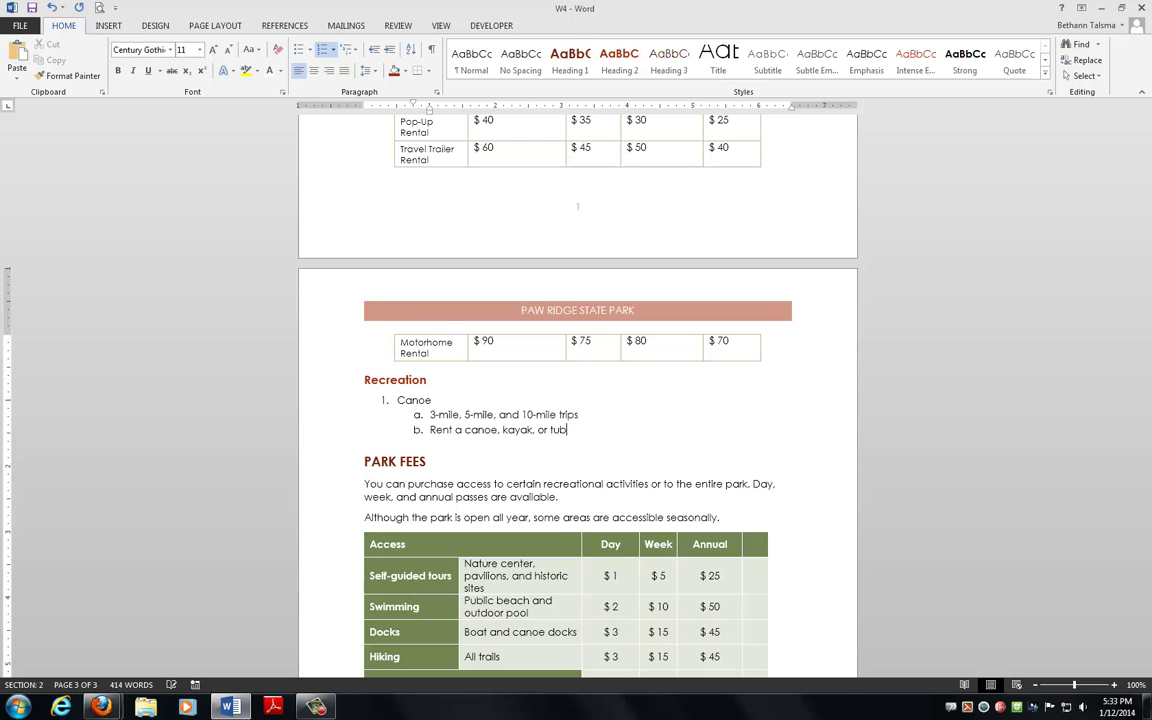
{"action": "key", "text": "Return"}
{"action": "type", "text": "Open daily f"}
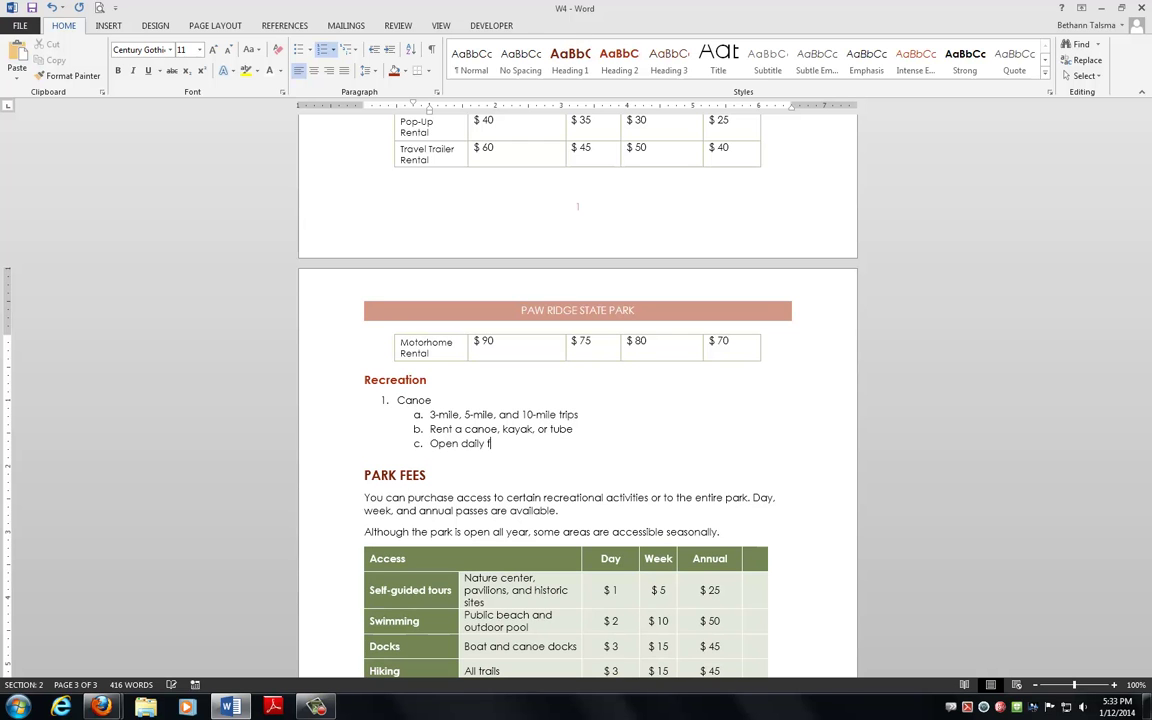
{"action": "type", "text": "rom May 1 thruogh "}
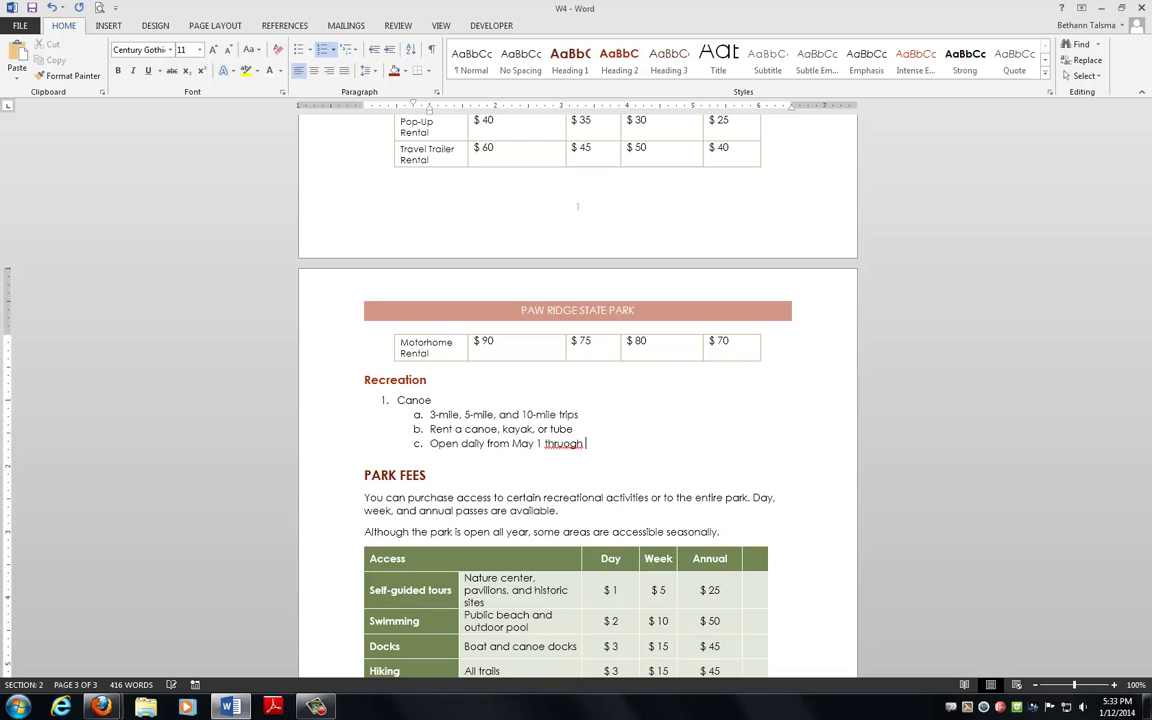
{"action": "type", "text": "September 30"}
{"action": "right_click", "coordinate": [562, 444]}
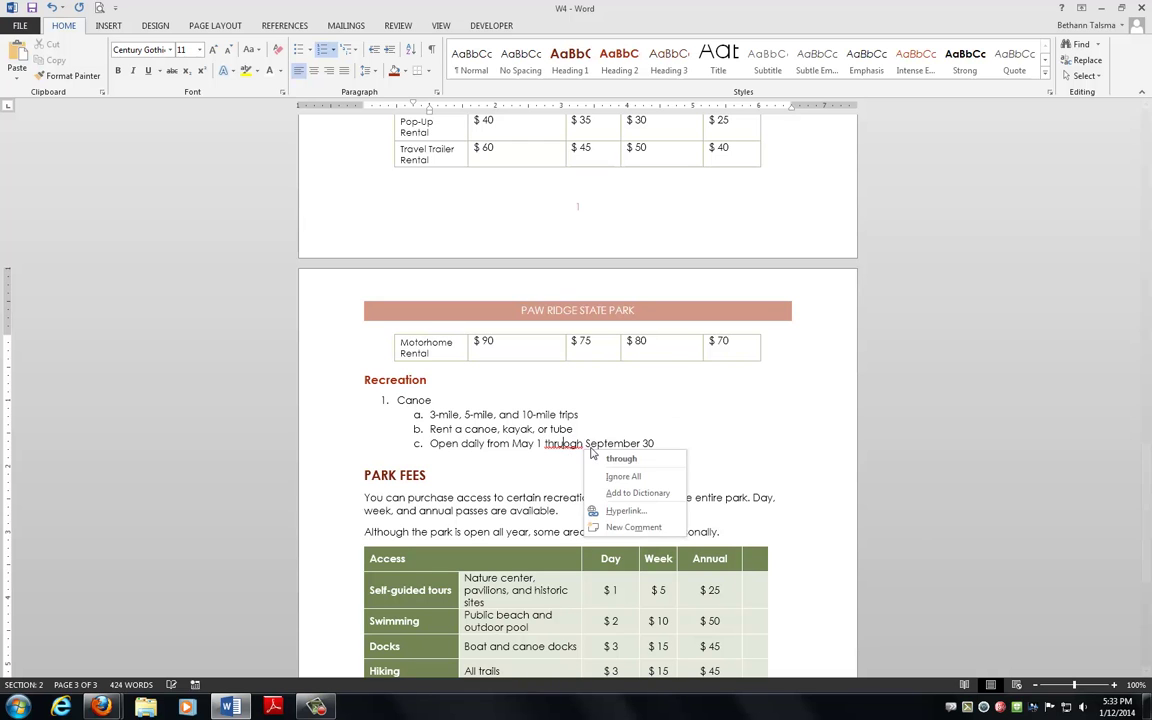
{"action": "left_click", "coordinate": [620, 459]}
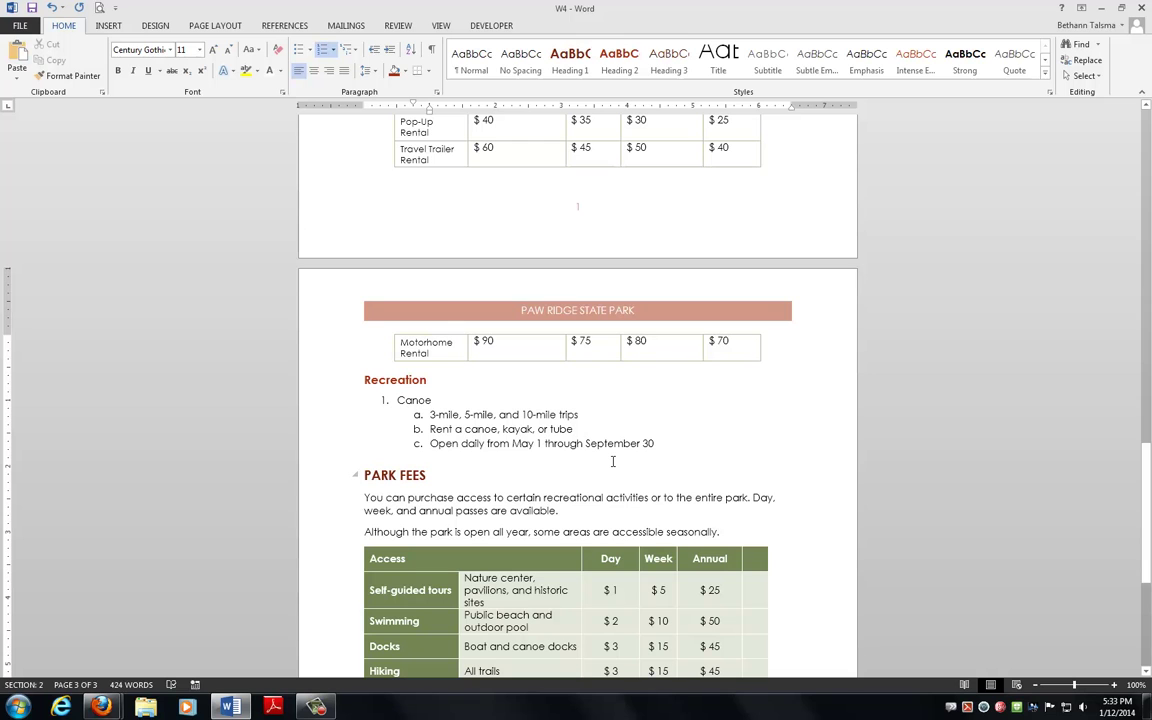
{"action": "key", "text": "End"}
- Add item 2 Fish with sub-points 'Private boats welcome or rentals available' and 'Fishing license required'
{"action": "key", "text": "Return"}
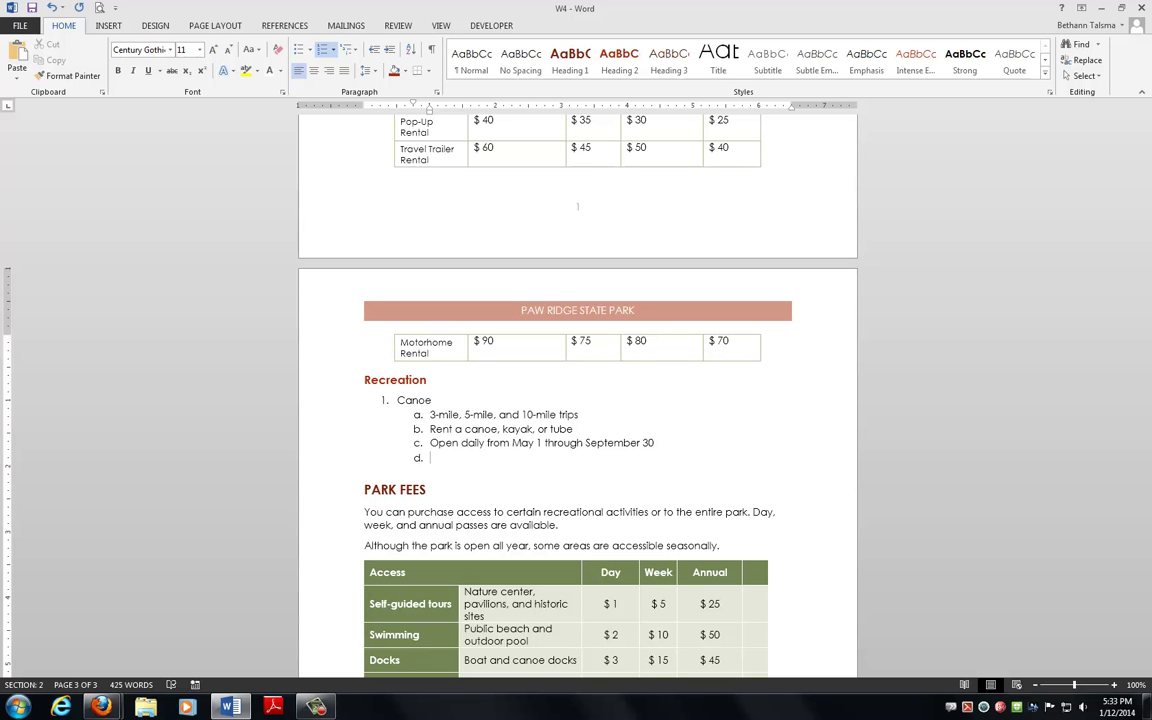
{"action": "key", "text": "shift+Tab"}
{"action": "type", "text": "Fish"}
{"action": "key", "text": "Return"}
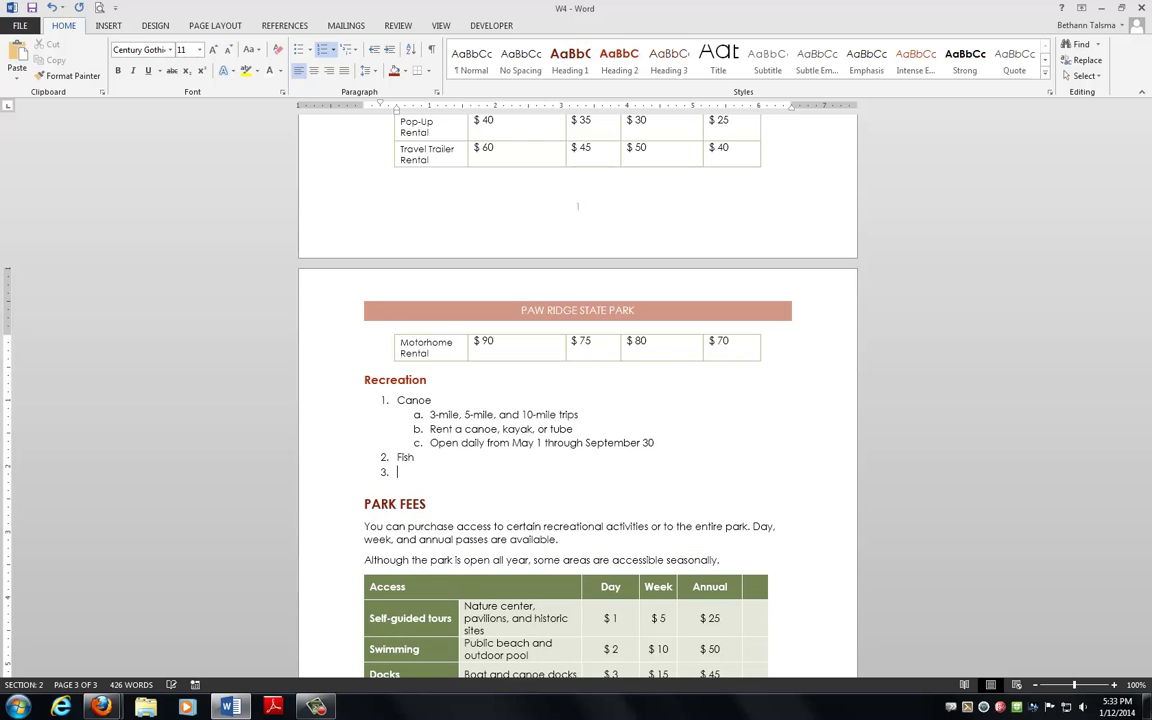
{"action": "key", "text": "Tab"}
{"action": "type", "text": "Private boats welcome"}
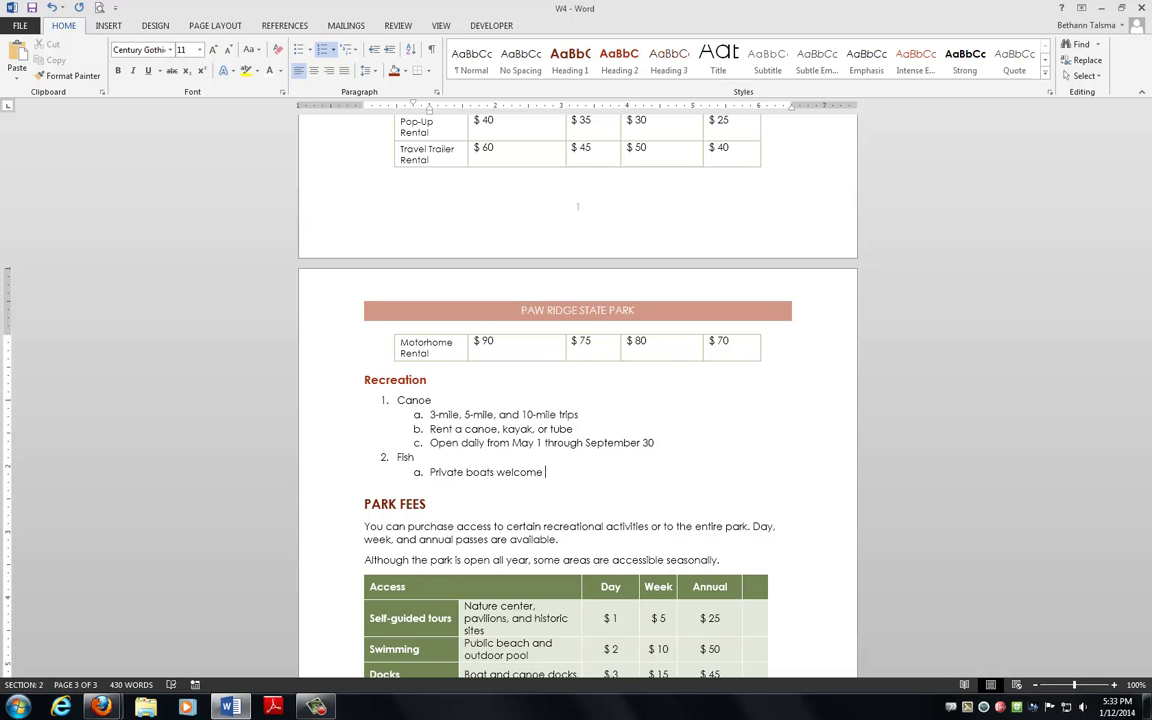
{"action": "type", "text": " or ren"}
{"action": "type", "text": "tals available"}
{"action": "key", "text": "Return"}
{"action": "type", "text": "Fishing license r"}
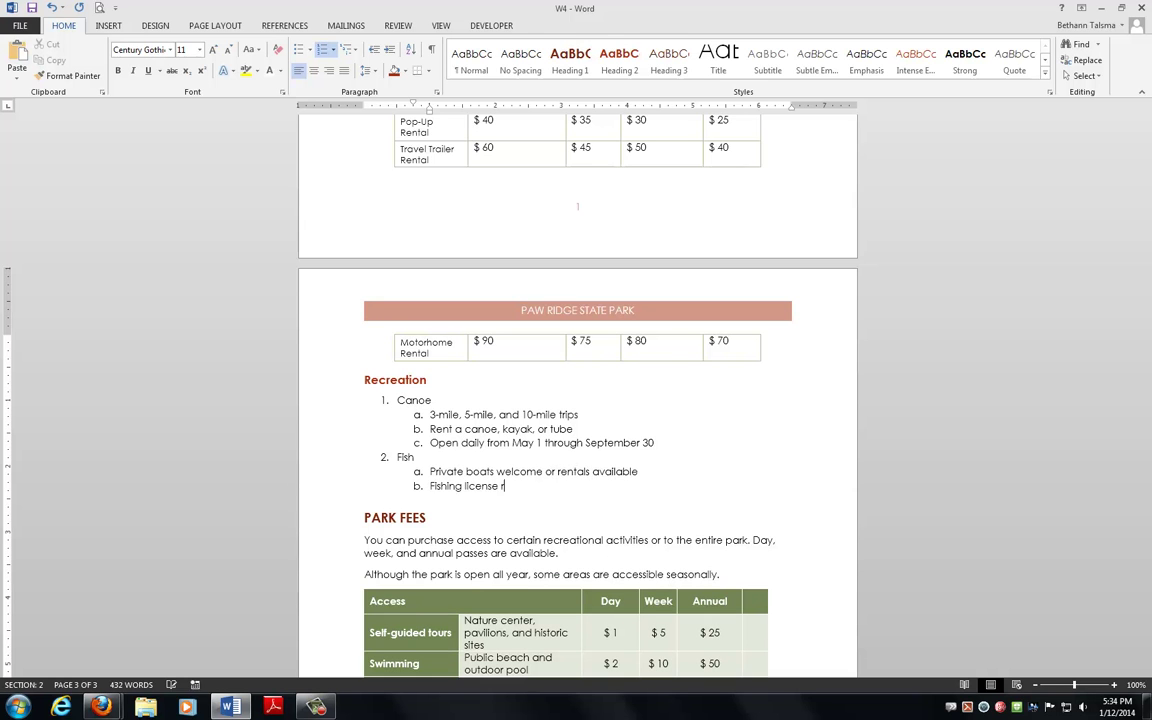
{"action": "type", "text": "equired"}
- Add item 3 Hike and start an empty sub-point beneath it
{"action": "key", "text": "Return"}
{"action": "key", "text": "shift+Tab"}
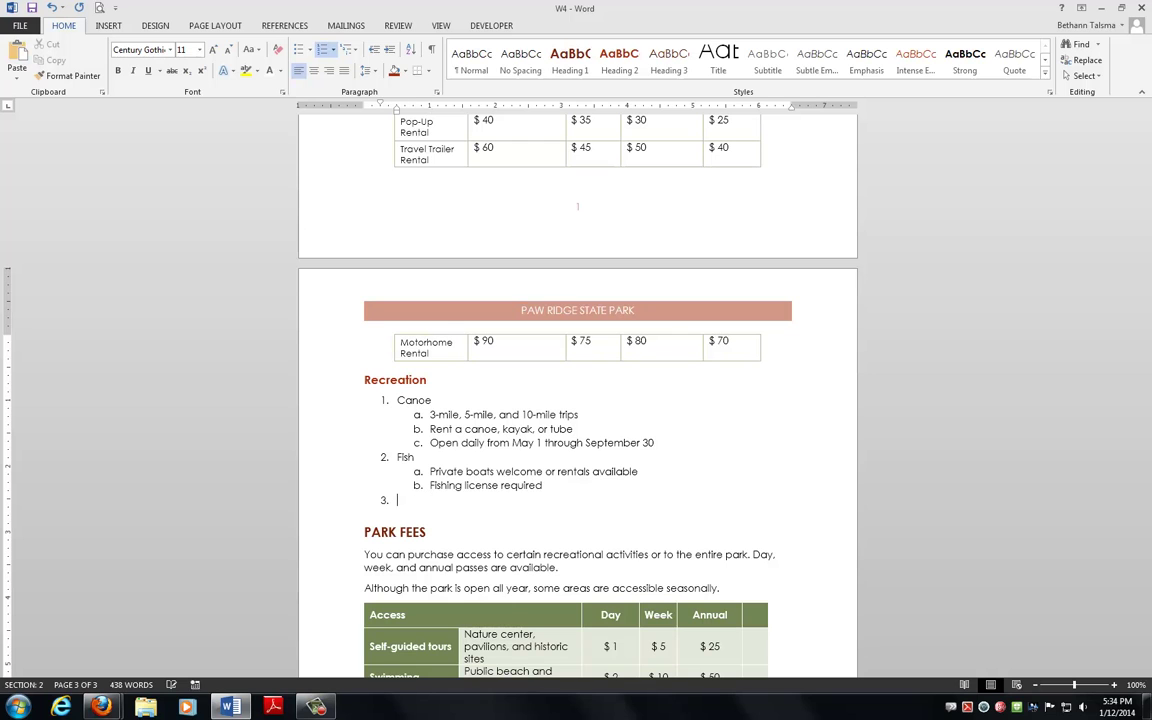
{"action": "type", "text": "Hike"}
{"action": "key", "text": "Return"}
{"action": "key", "text": "Tab"}
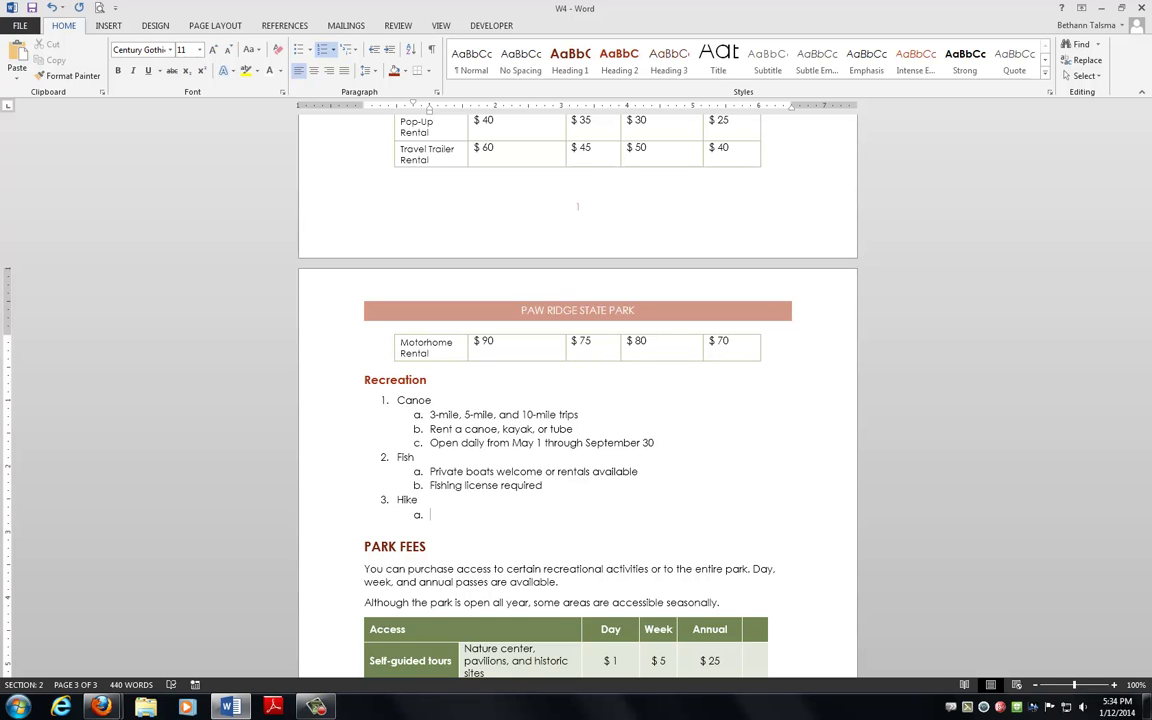
- Type the Hike sub-point '15 trails, ranging from 1 to 5 miles in length', fixing its typos
{"action": "type", "text": "15 trails, rainging from 1-"}
{"action": "key", "text": "BackSpace"}
{"action": "type", "text": "to 5 miles ni lenght"}
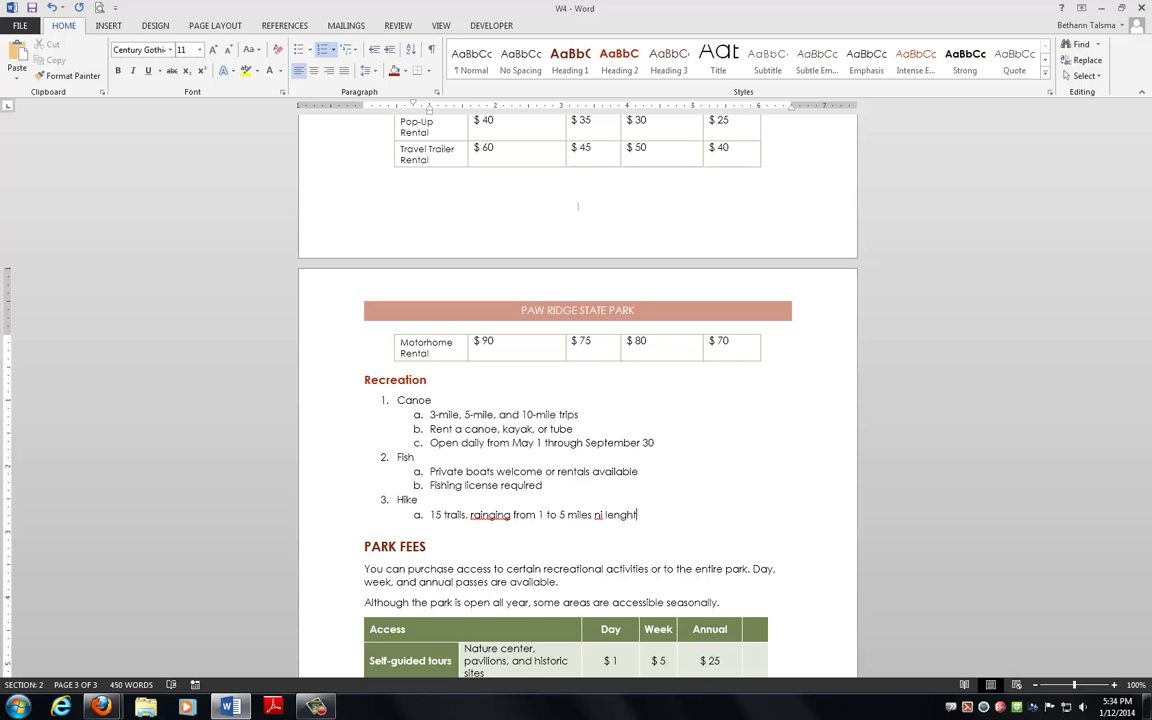
{"action": "key", "text": "ctrl+Left"}
{"action": "key", "text": "ctrl+Left"}
{"action": "key", "text": "Delete"}
{"action": "key", "text": "Right"}
{"action": "type", "text": "n"}
{"action": "key", "text": "Left"}
{"action": "key", "text": "ctrl+Left"}
{"action": "key", "text": "ctrl+Left"}
{"action": "key", "text": "ctrl+Left"}
{"action": "key", "text": "ctrl+Left"}
{"action": "key", "text": "Delete"}
{"action": "key", "text": "End"}
- Add a third-level list under the trails point: 2 easy, 10 moderate, 3 rugged
{"action": "key", "text": "Return"}
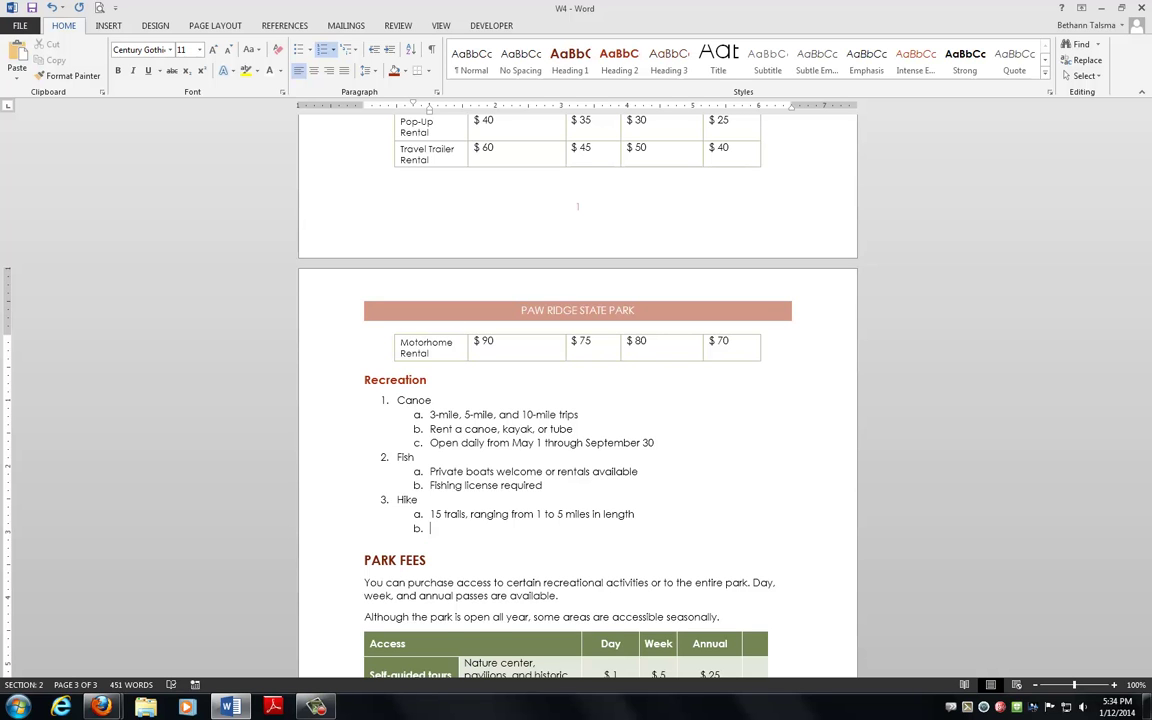
{"action": "key", "text": "Tab"}
{"action": "type", "text": "2 easy"}
{"action": "key", "text": "Return"}
{"action": "type", "text": "10 moderate"}
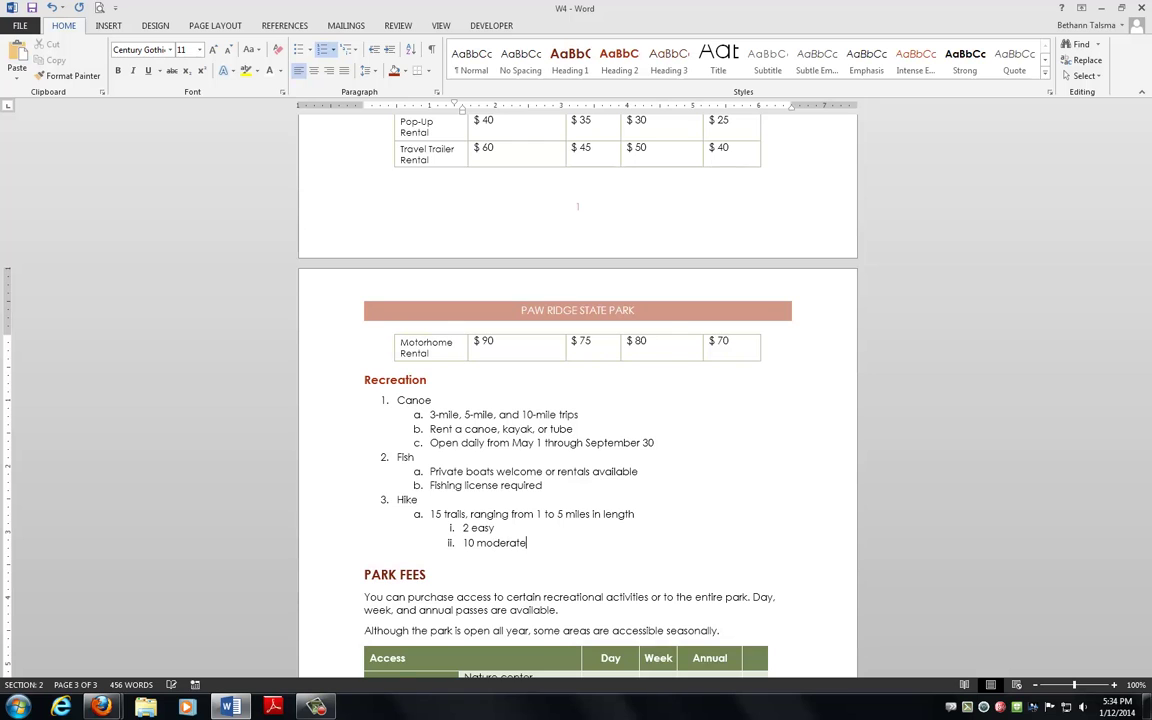
{"action": "key", "text": "Return"}
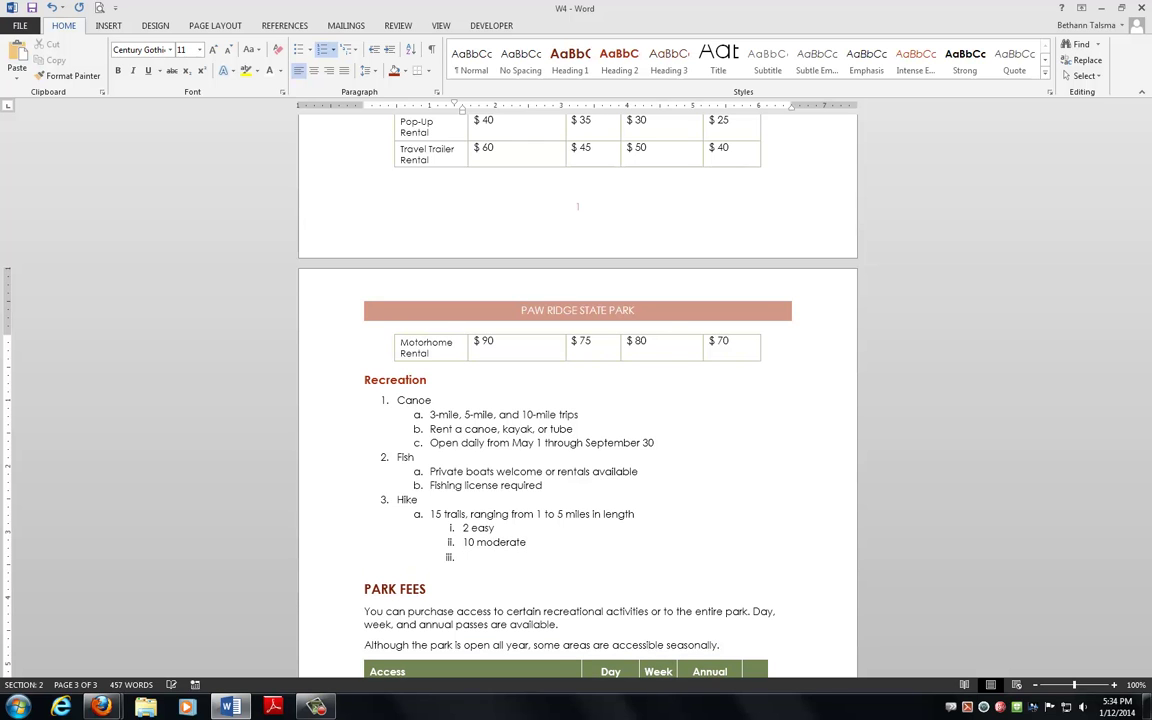
{"action": "type", "text": "3 rugged"}
- Add the Hike rule 'Bicycles not allowed on hiking trails' and top-level item 4 Swim, correcting Bicycles
{"action": "key", "text": "Return"}
{"action": "key", "text": "shift+Tab"}
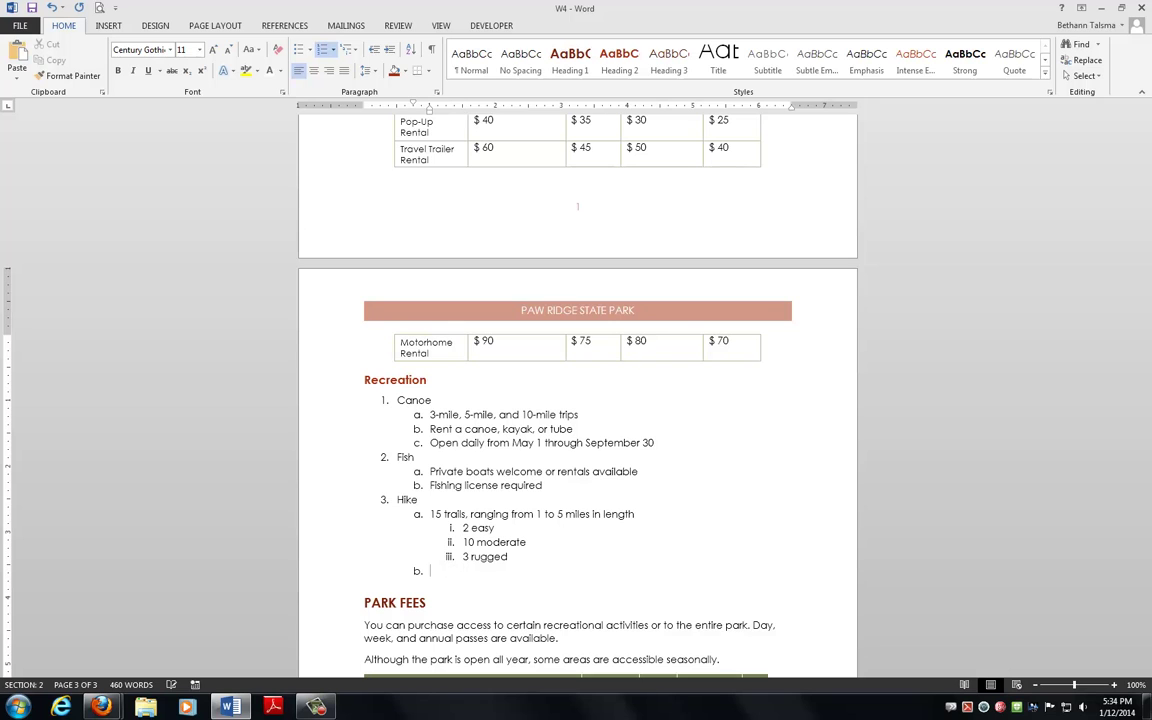
{"action": "type", "text": "Bicylces not allowed on hiking trails"}
{"action": "key", "text": "Return"}
{"action": "key", "text": "shift+Tab"}
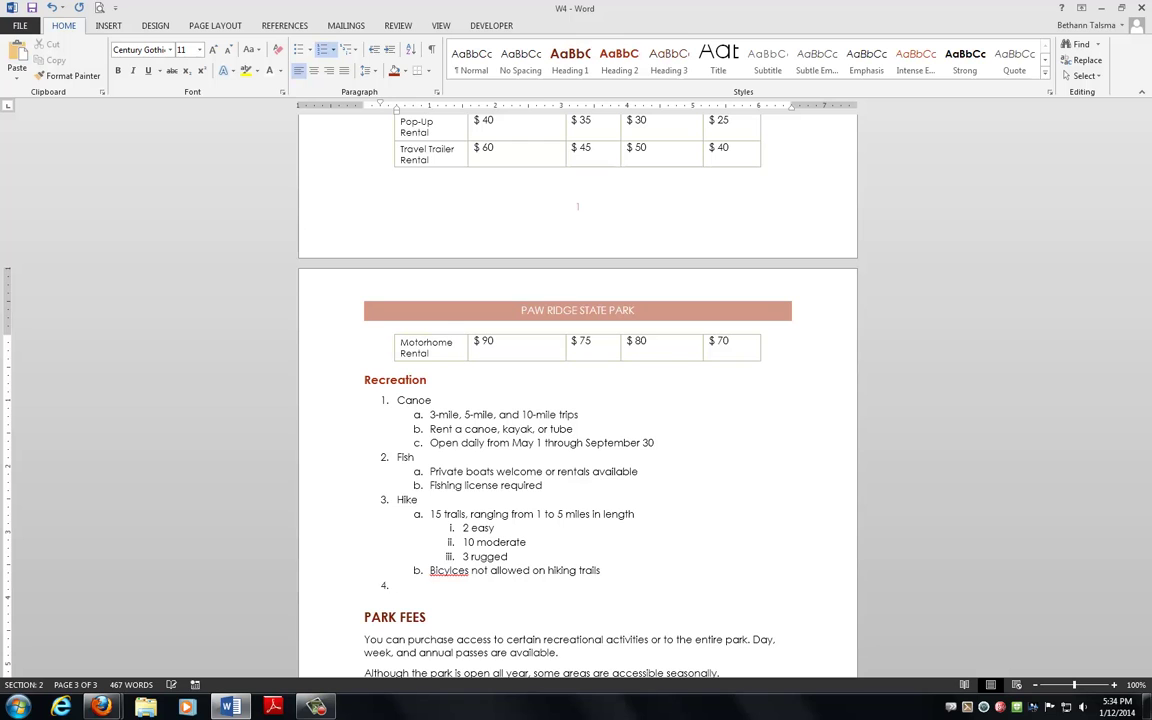
{"action": "type", "text": "swim"}
{"action": "key", "text": "Up"}
{"action": "key", "text": "shift+F10"}
{"action": "key", "text": "Return"}
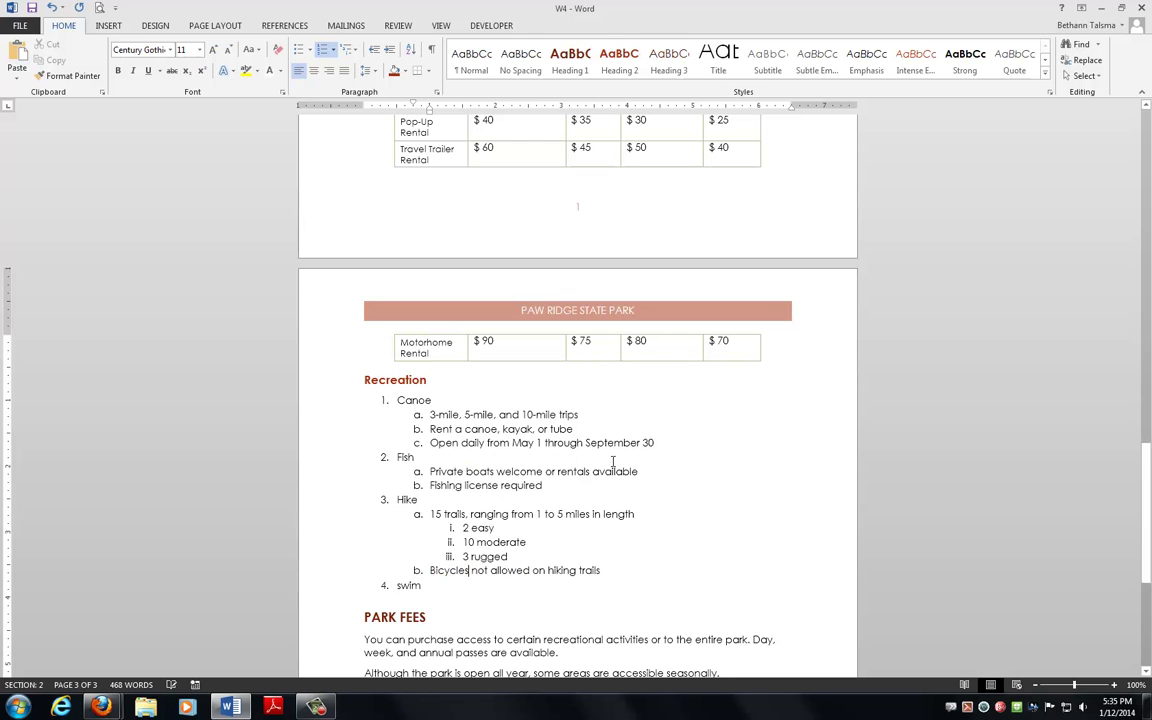
{"action": "key", "text": "Down"}
- Add Swim sub-items: public beach, Olympic-sized outdoor pool, and indoor pool for overnight guests
{"action": "key", "text": "Return"}
{"action": "key", "text": "Tab"}
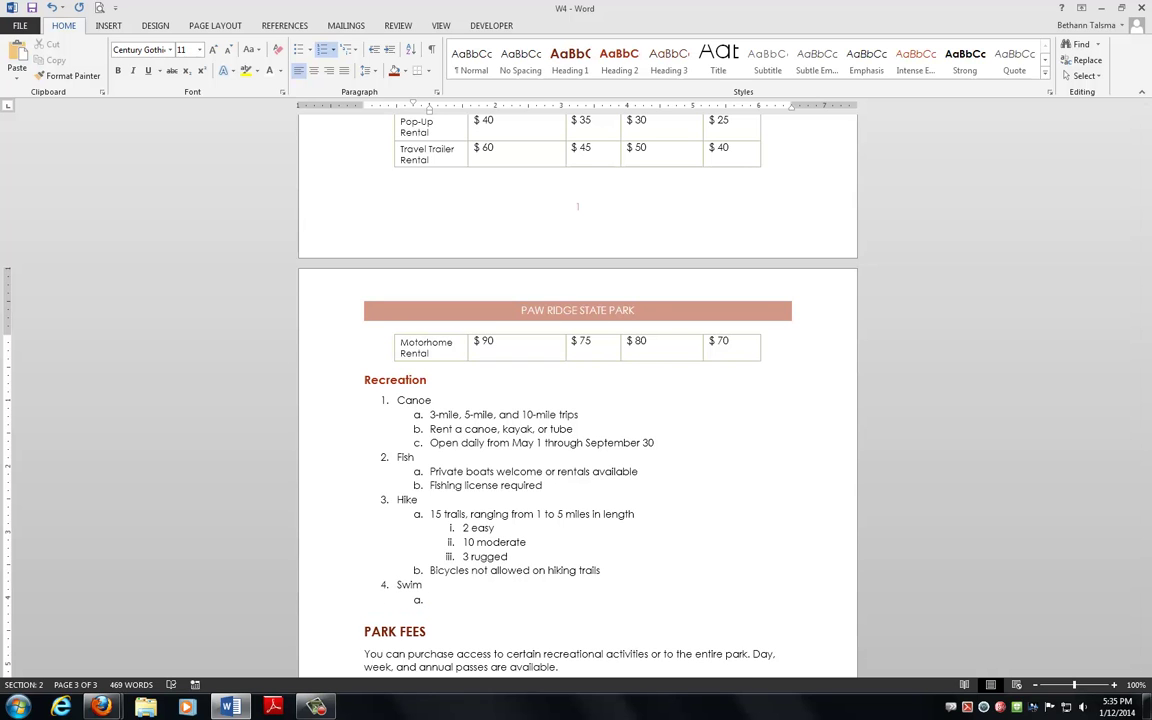
{"action": "type", "text": "public beach"}
{"action": "key", "text": "Return"}
{"action": "type", "text": "Iol"}
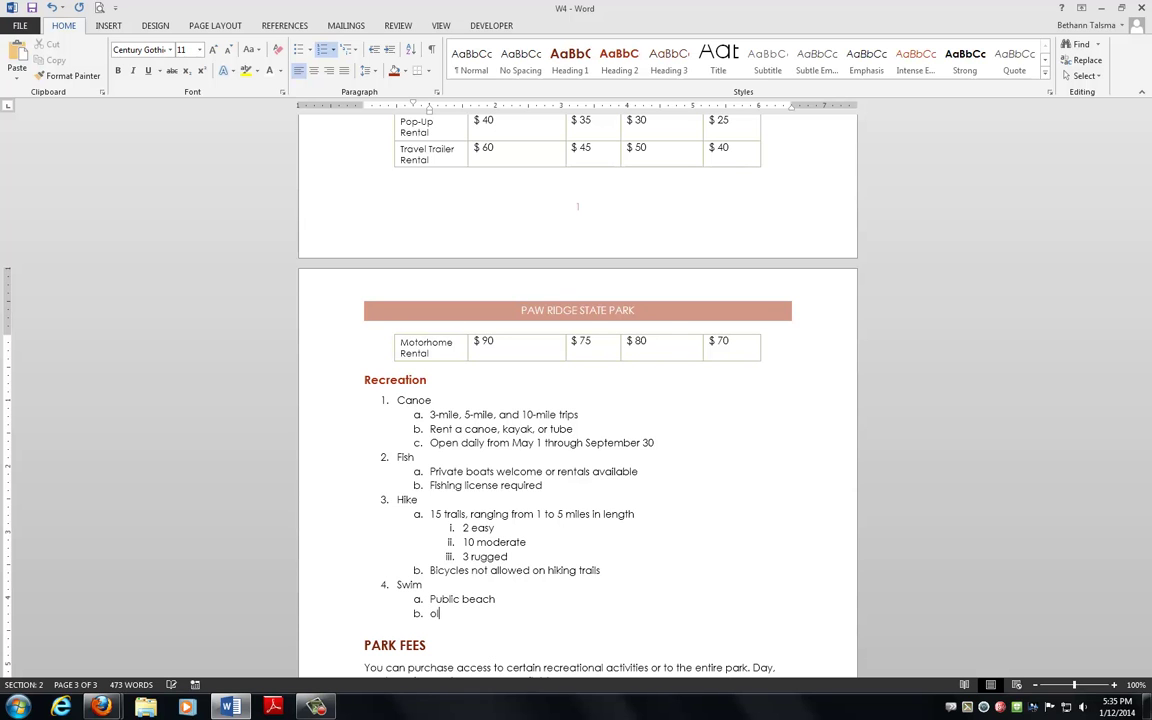
{"action": "type", "text": "ympic-sized outc"}
{"action": "type", "text": "oor pool"}
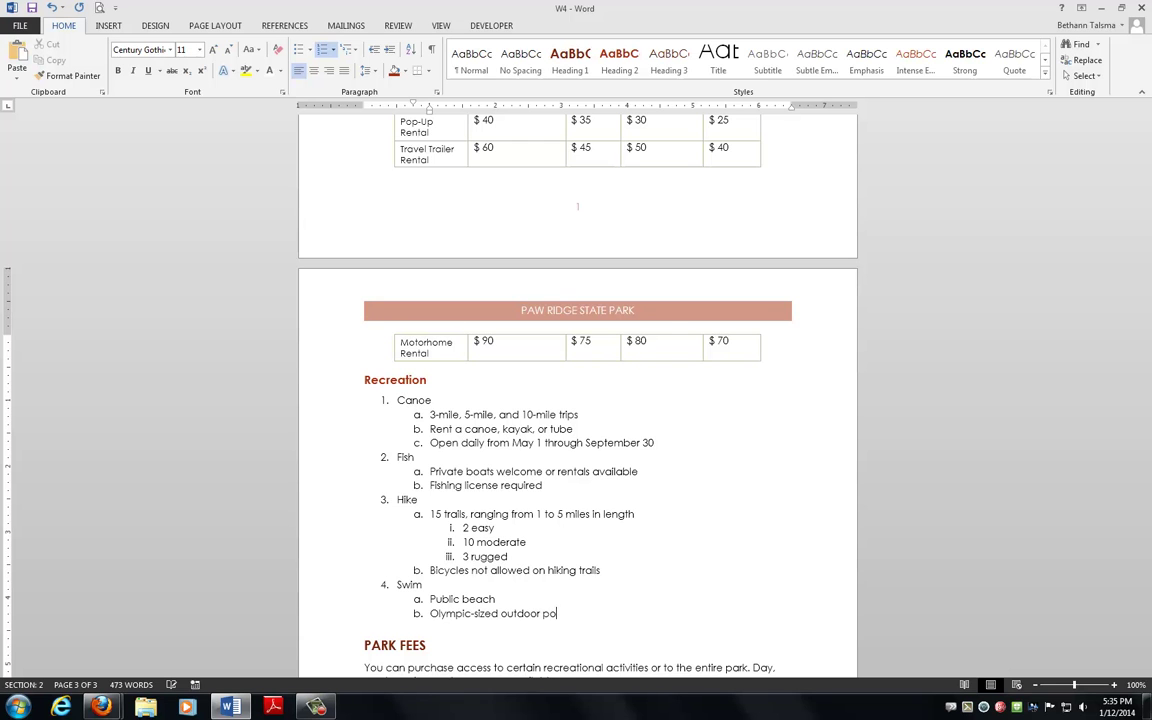
{"action": "key", "text": "Return"}
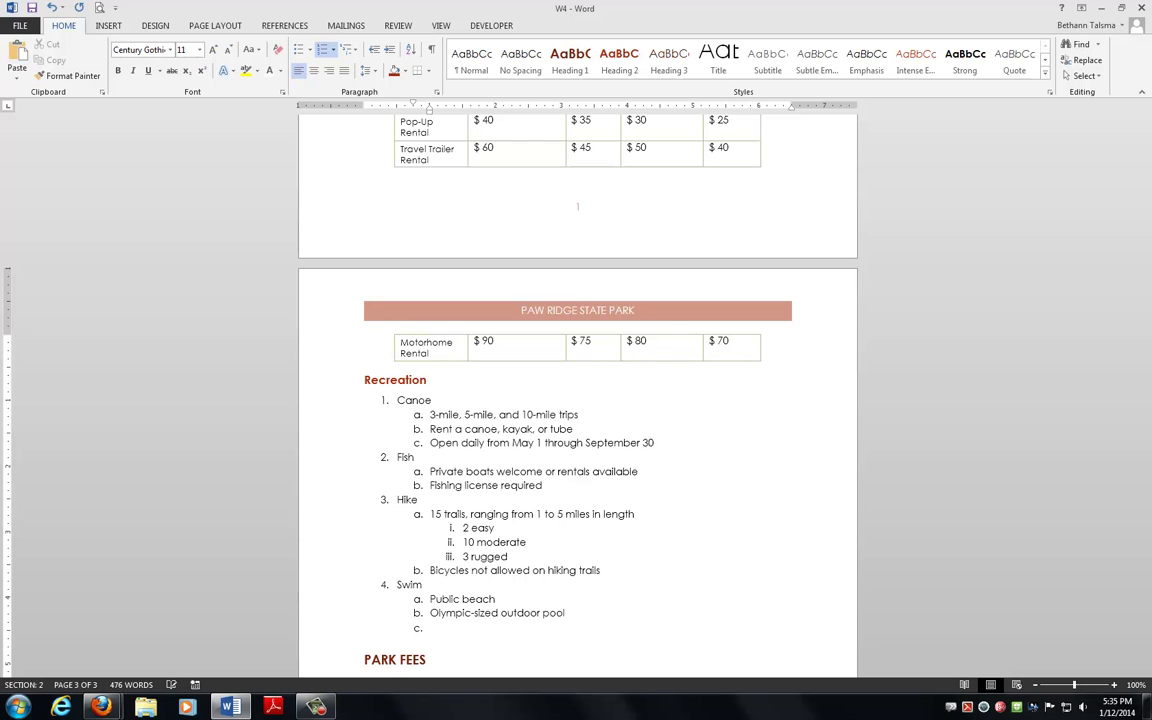
{"action": "type", "text": "indo"}
{"action": "type", "text": "or pool for c"}
{"action": "type", "text": "vernight guests"}
- Add Swim sub-items 'No lifeguards on duty' and 'Open May 15 through September 15', fixing 'through'
{"action": "key", "text": "Return"}
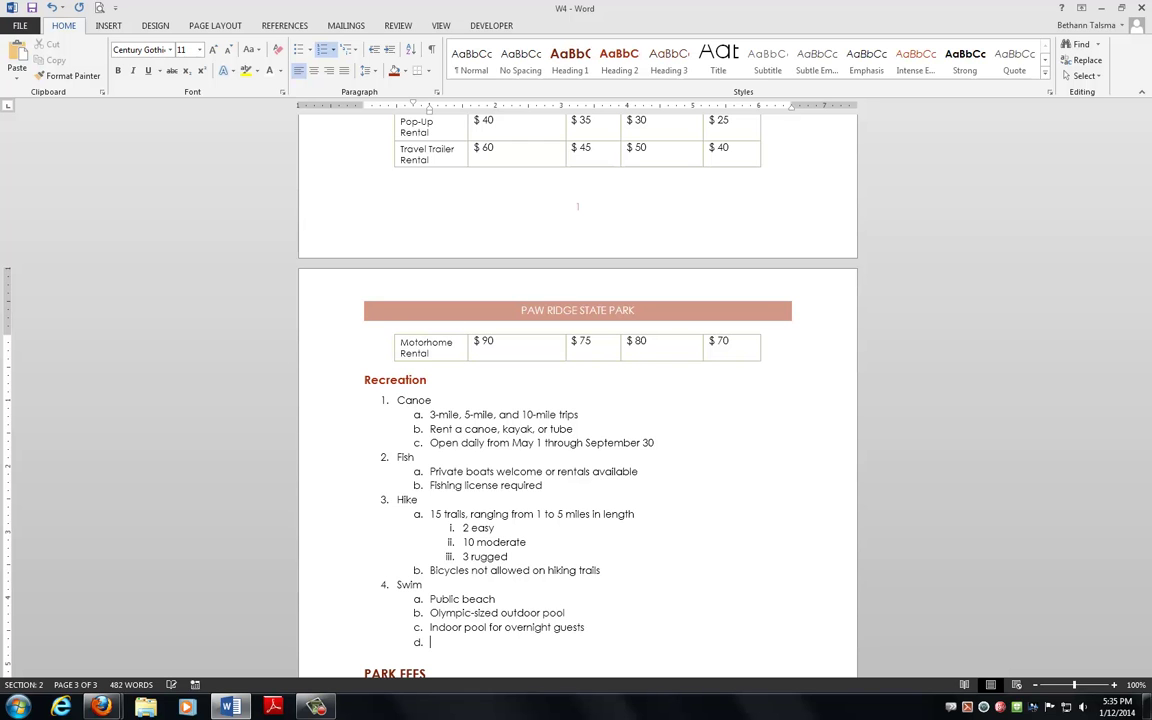
{"action": "type", "text": "No lifeguards on duty"}
{"action": "key", "text": "Return"}
{"action": "type", "text": "Open May 15 through"}
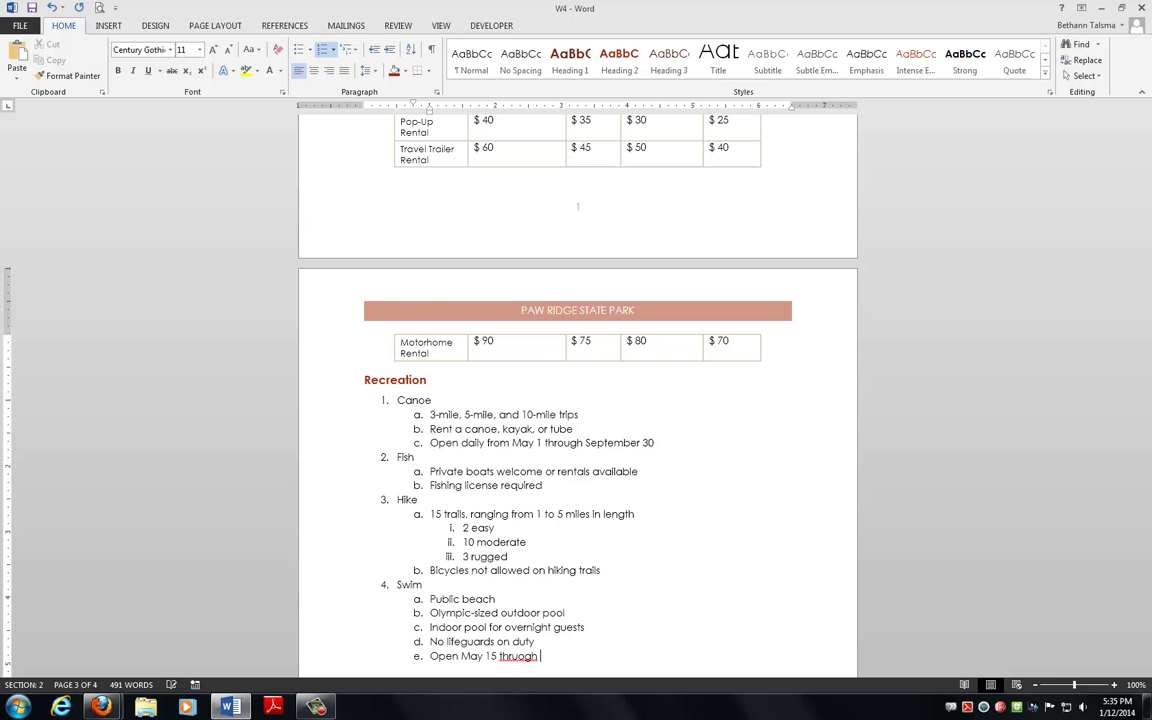
{"action": "key", "text": "Return"}
{"action": "type", "text": "15"}
{"action": "key", "text": "ctrl+Left"}
{"action": "key", "text": "ctrl+Left"}
{"action": "key", "text": "shift+F10"}
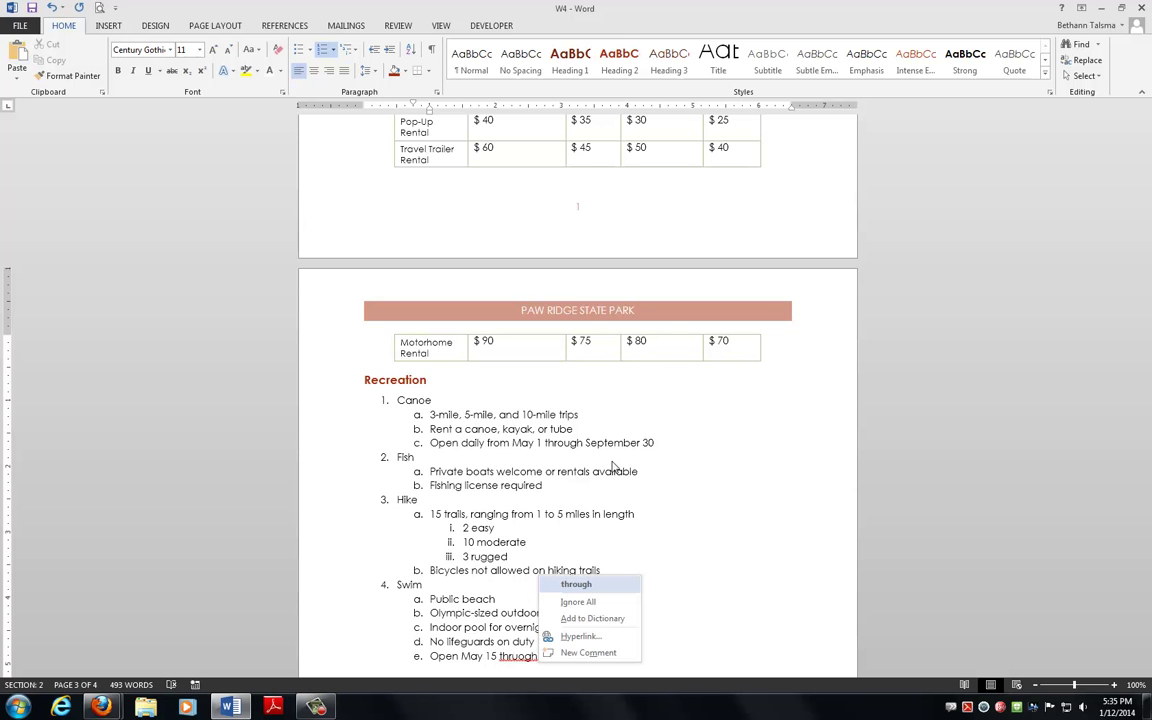
{"action": "key", "text": "Return"}
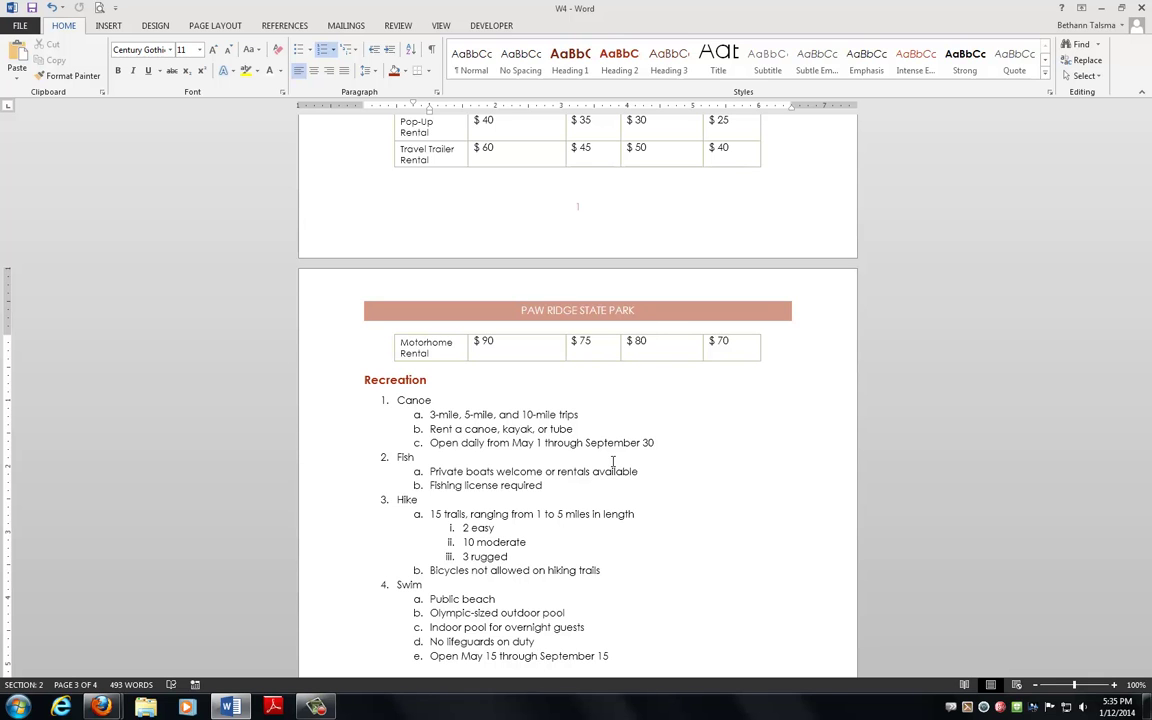
{"action": "scroll", "coordinate": [613, 461], "scroll_direction": "down", "scroll_amount": 2}
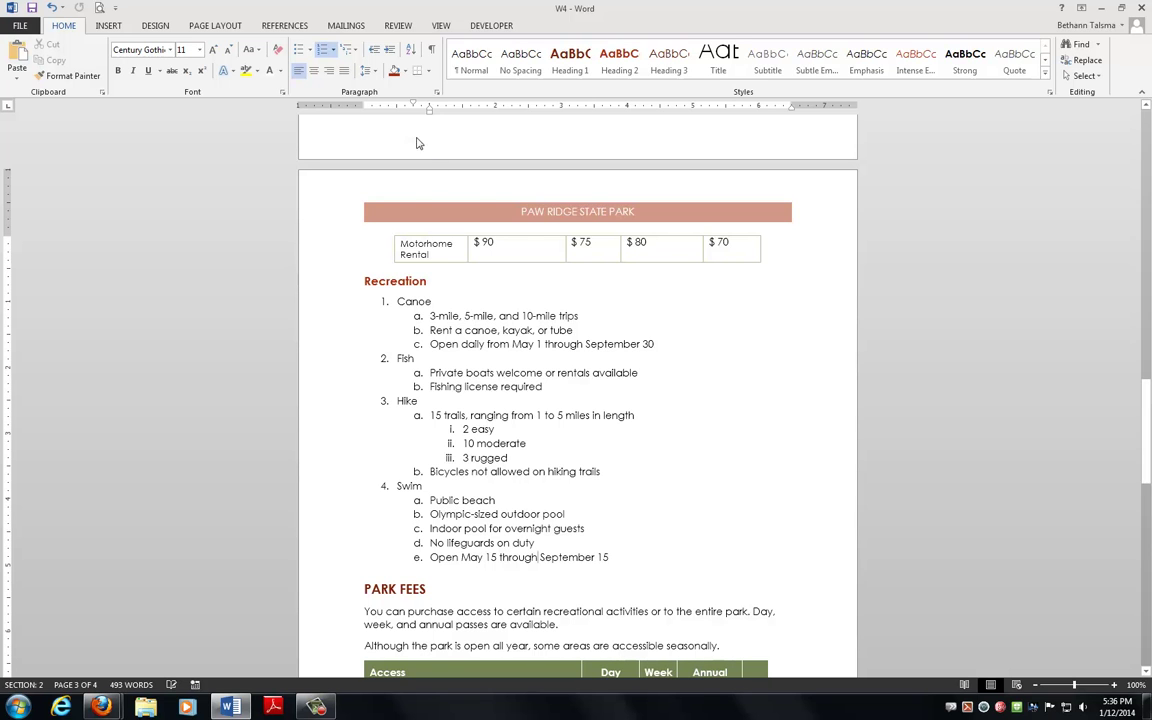
- Look over the Multilevel List formats without changing anything, then scroll up to the Lodging Rates table
{"action": "left_click", "coordinate": [356, 52]}
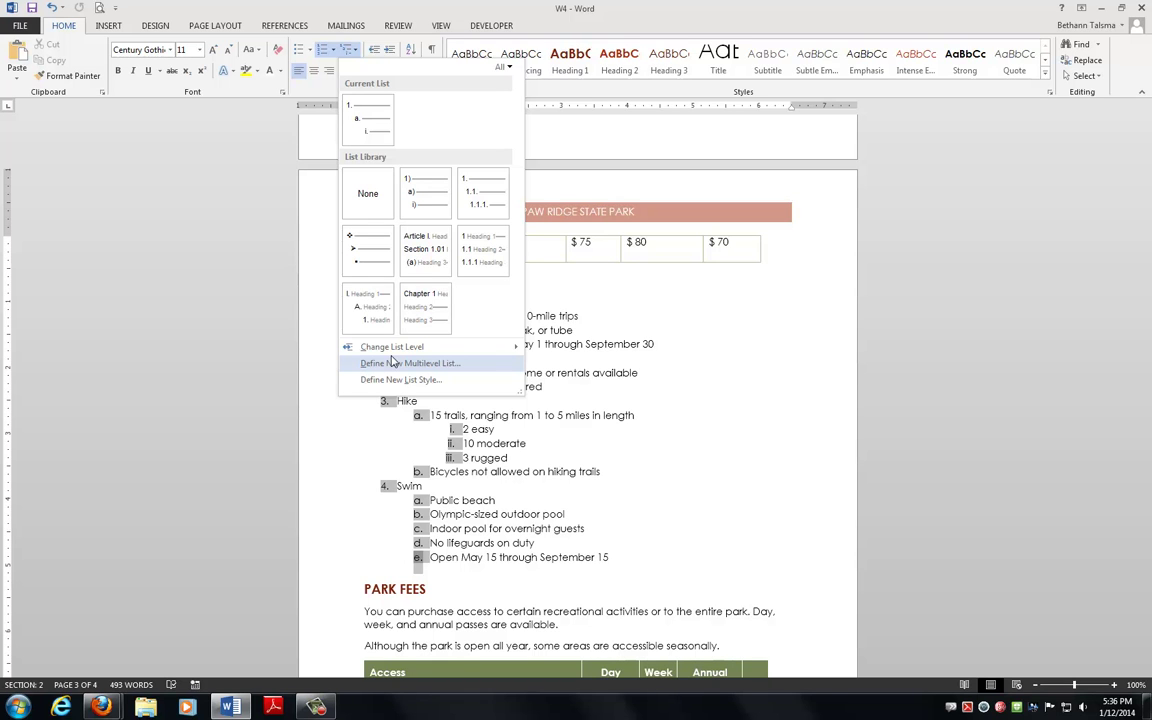
{"action": "left_click", "coordinate": [420, 510]}
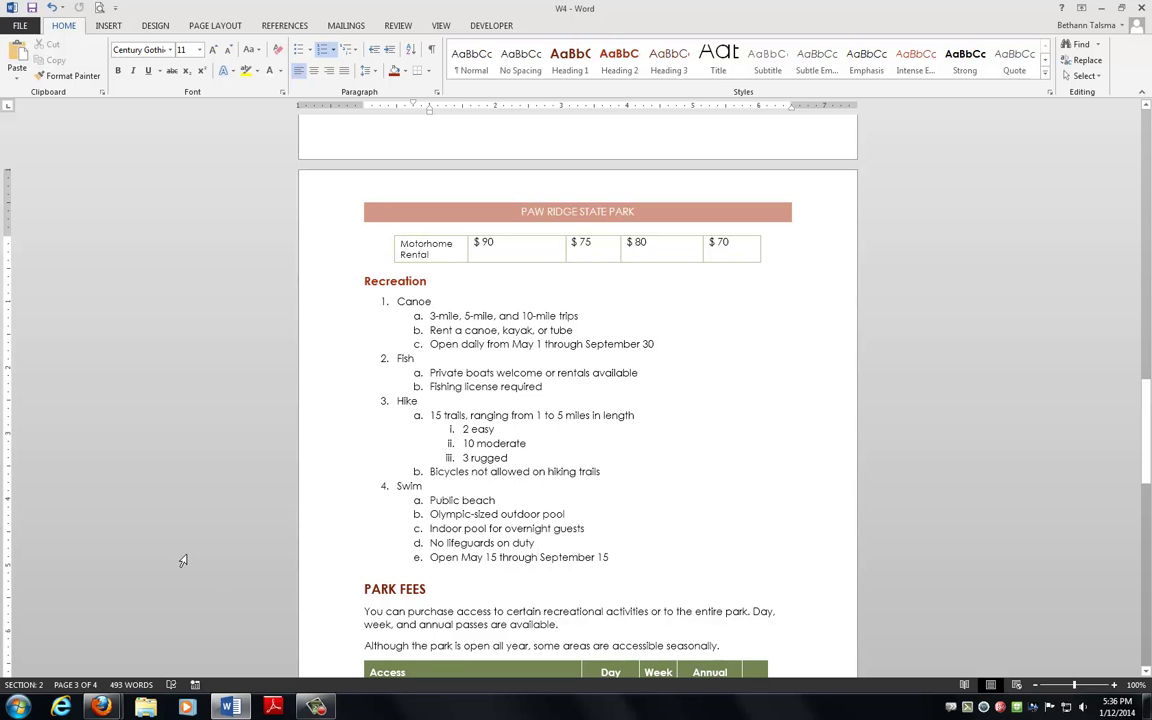
{"action": "scroll", "coordinate": [448, 505], "scroll_direction": "up", "scroll_amount": 5}
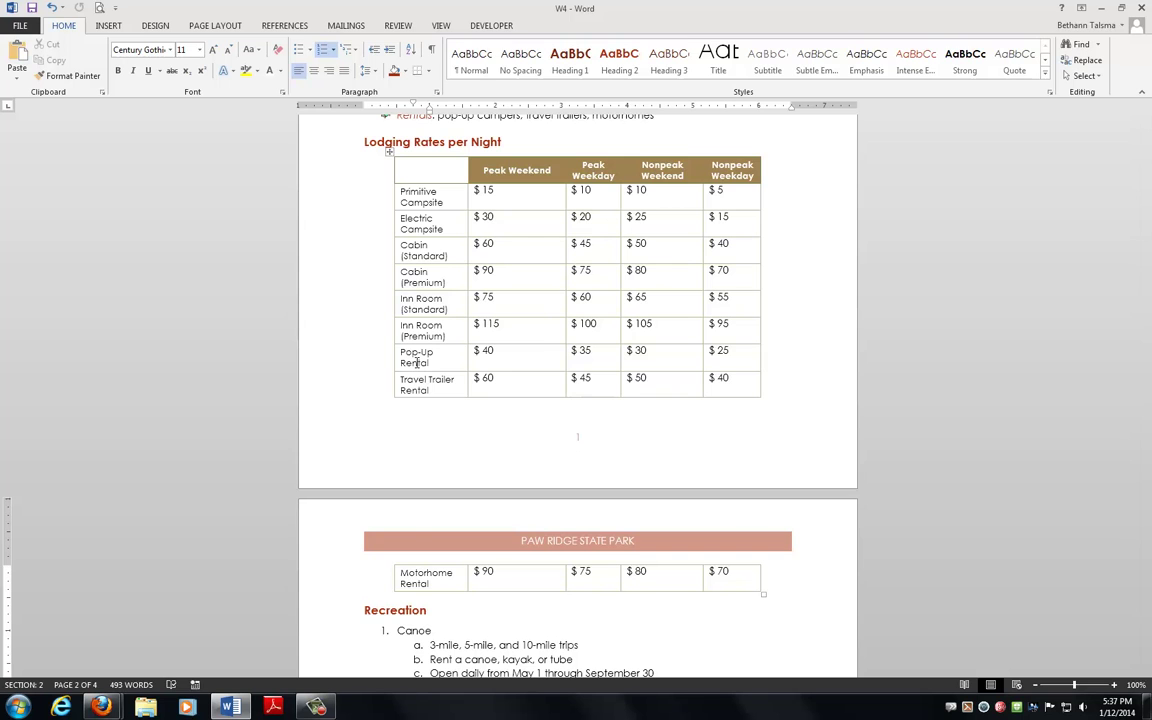
{"action": "key", "text": "alt+Tab"}
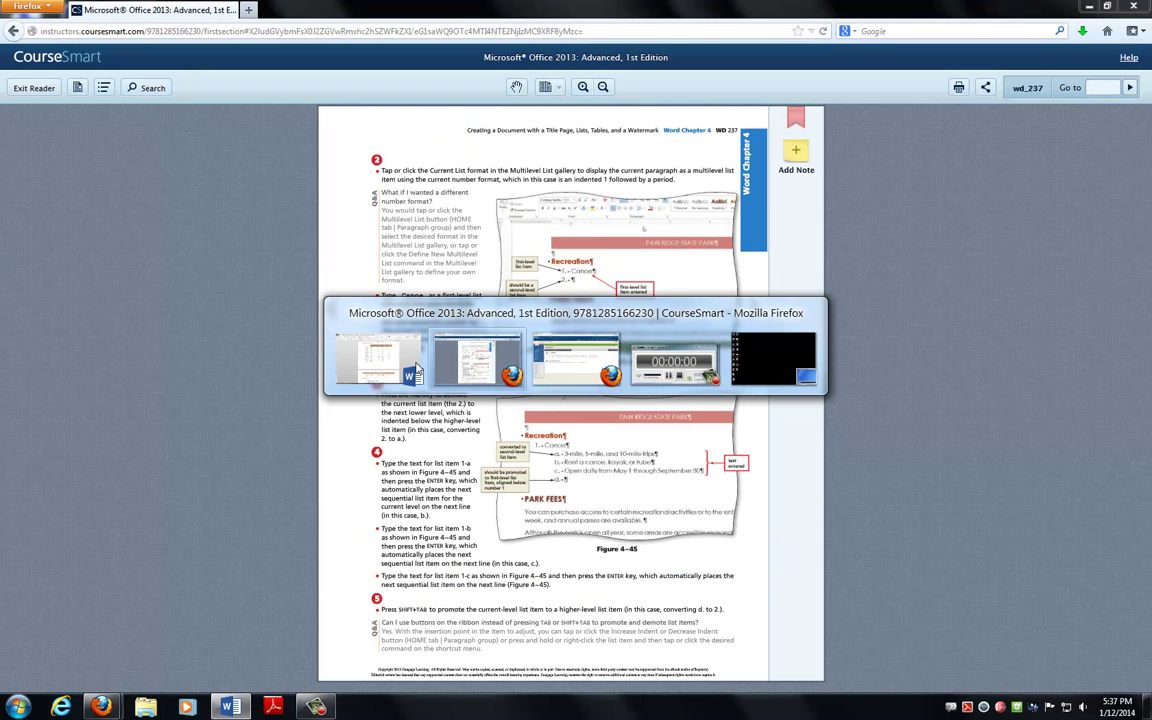
{"action": "left_click", "coordinate": [758, 311]}
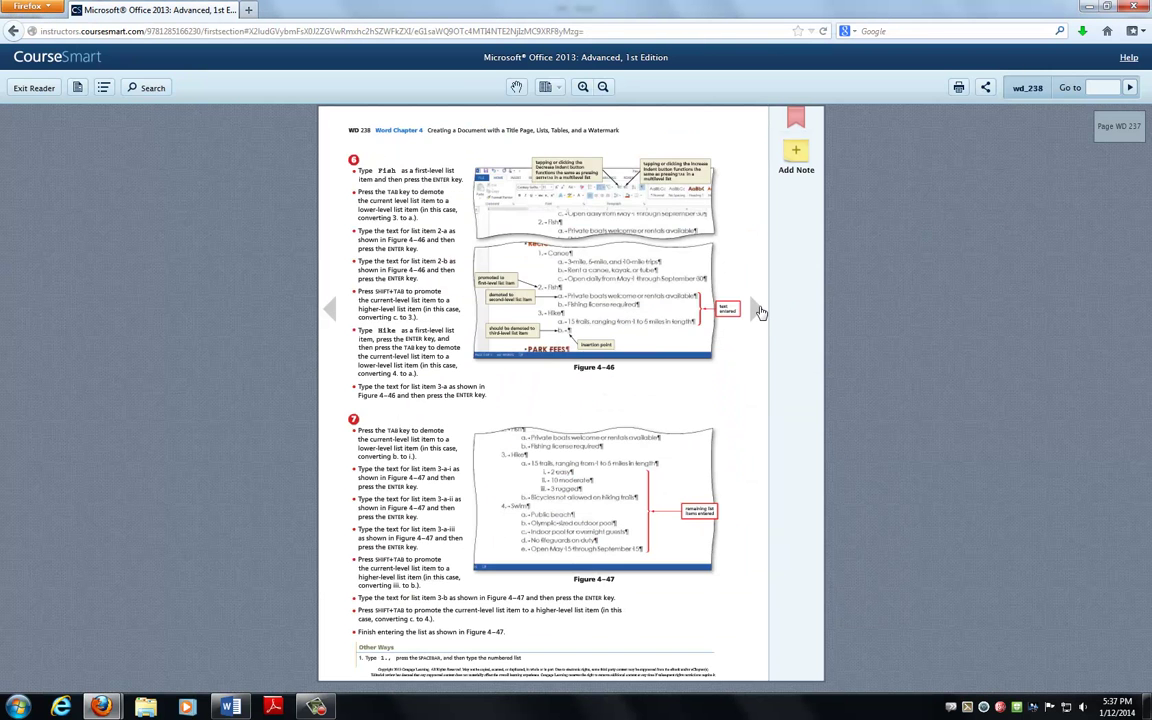
{"action": "left_click", "coordinate": [760, 312]}
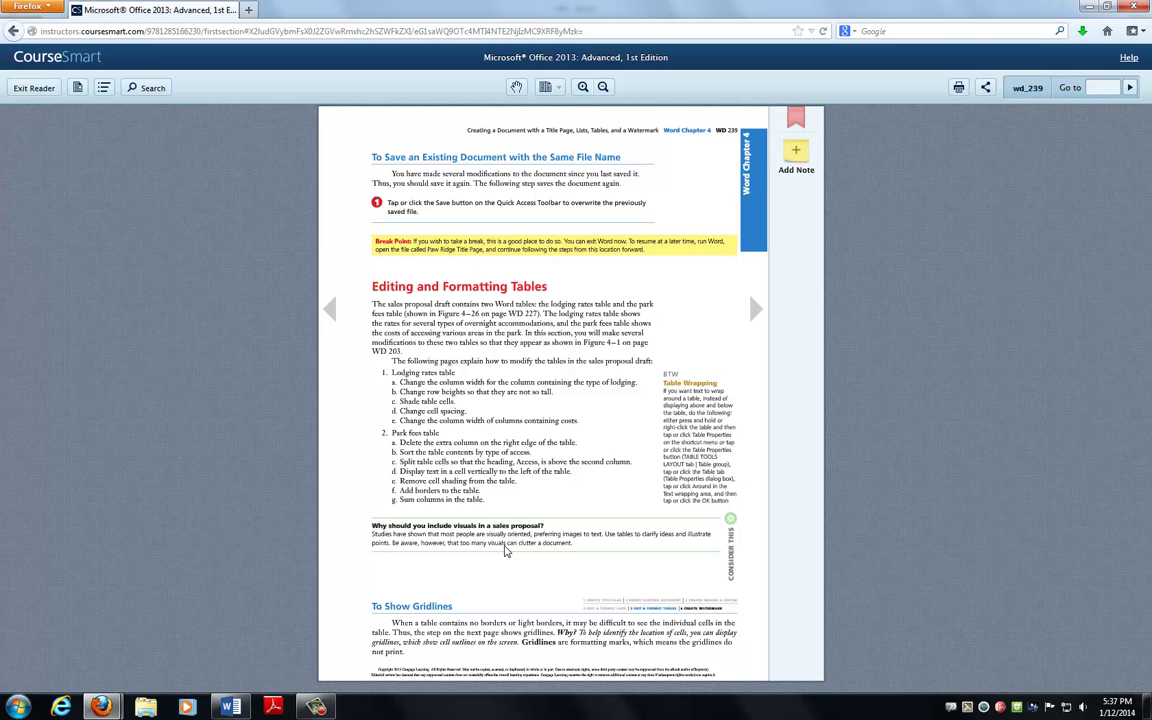
{"action": "key", "text": "alt+Tab"}
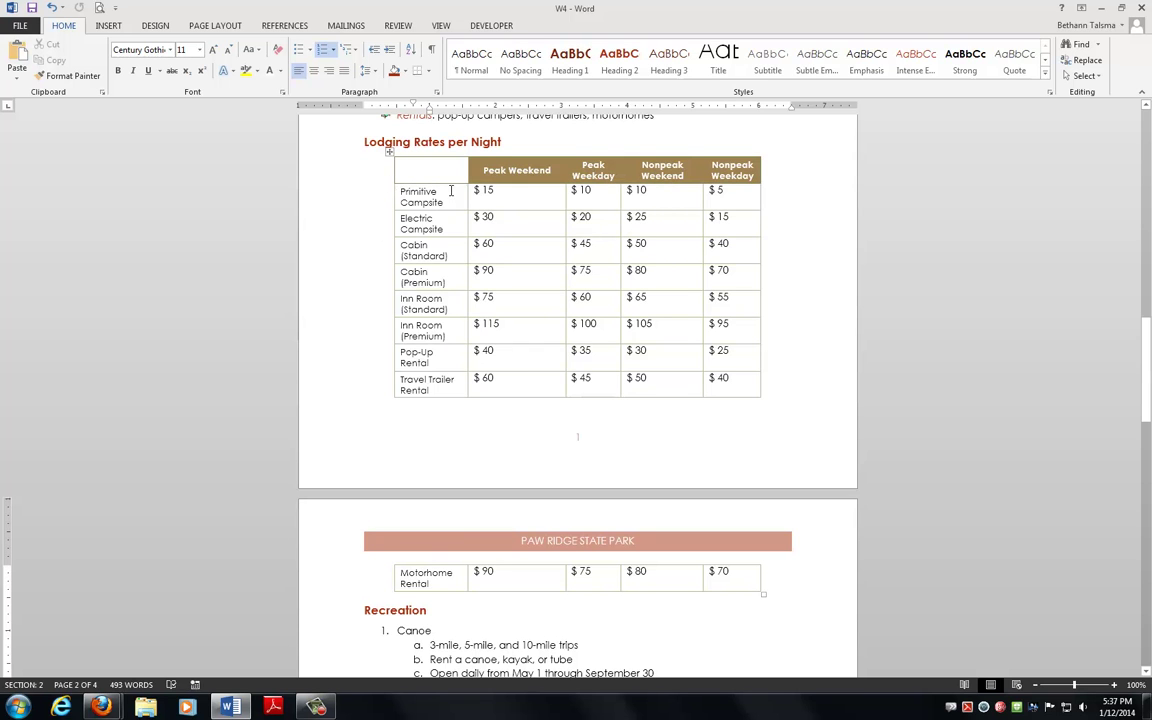
- Turn on View Gridlines for the Lodging Rates table from Table Tools Layout
{"action": "left_click", "coordinate": [487, 193]}
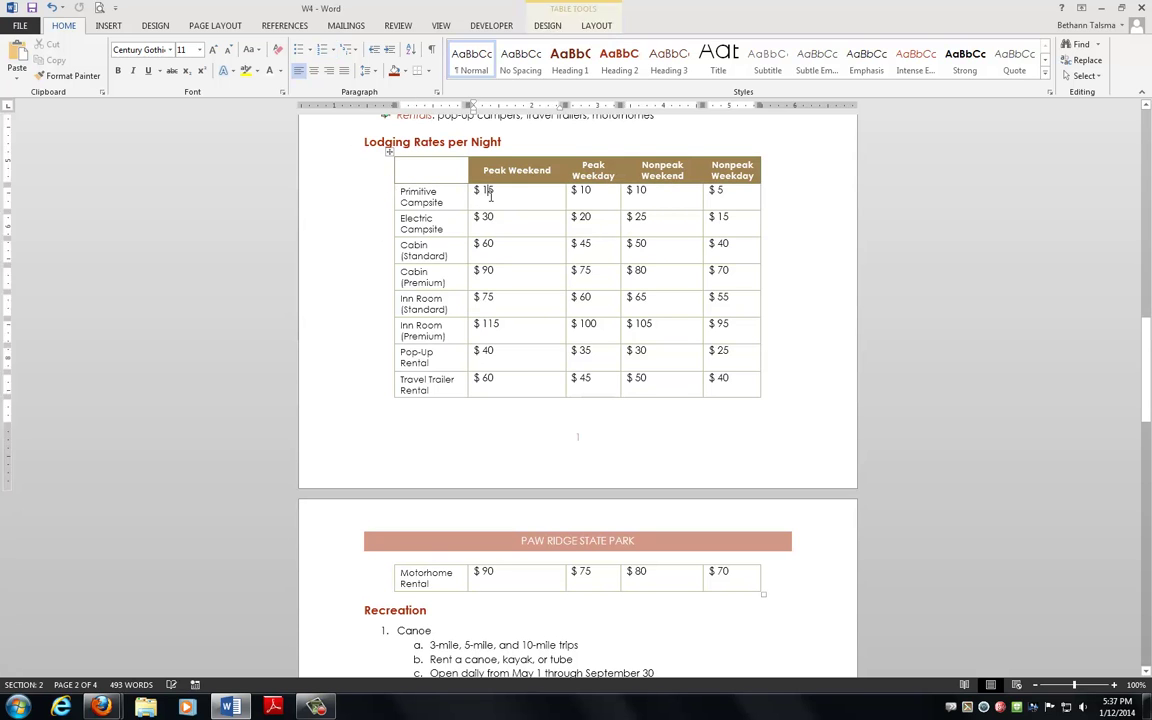
{"action": "left_click", "coordinate": [558, 30]}
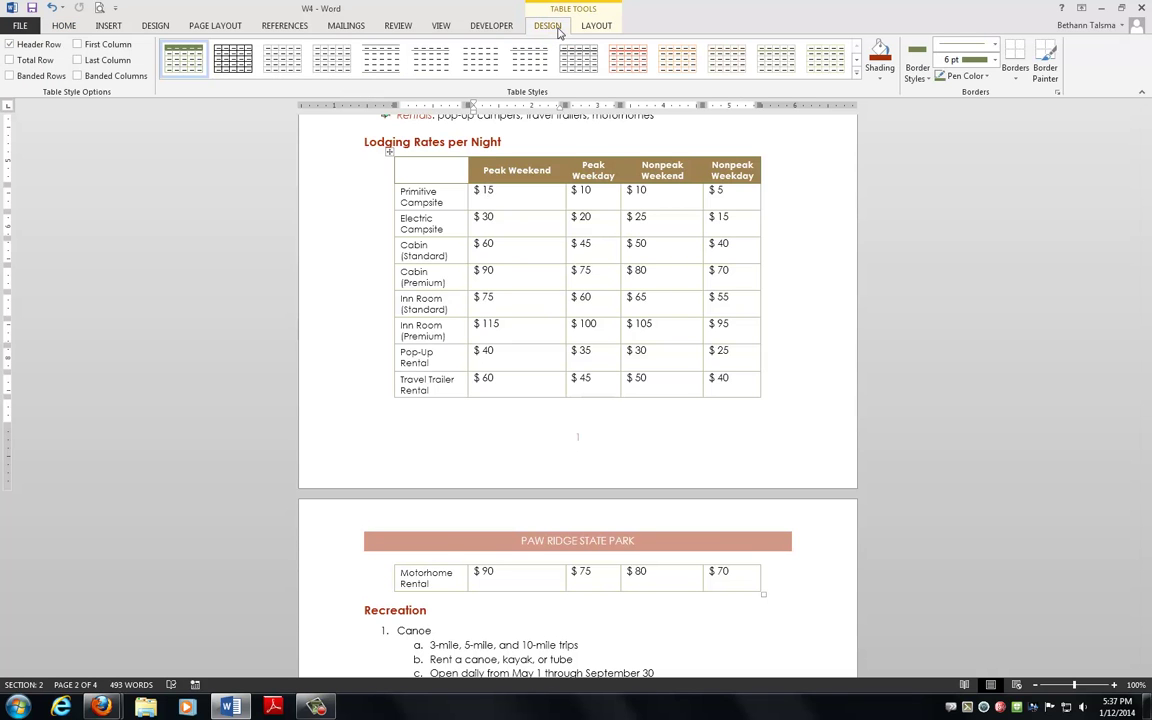
{"action": "left_click", "coordinate": [595, 27]}
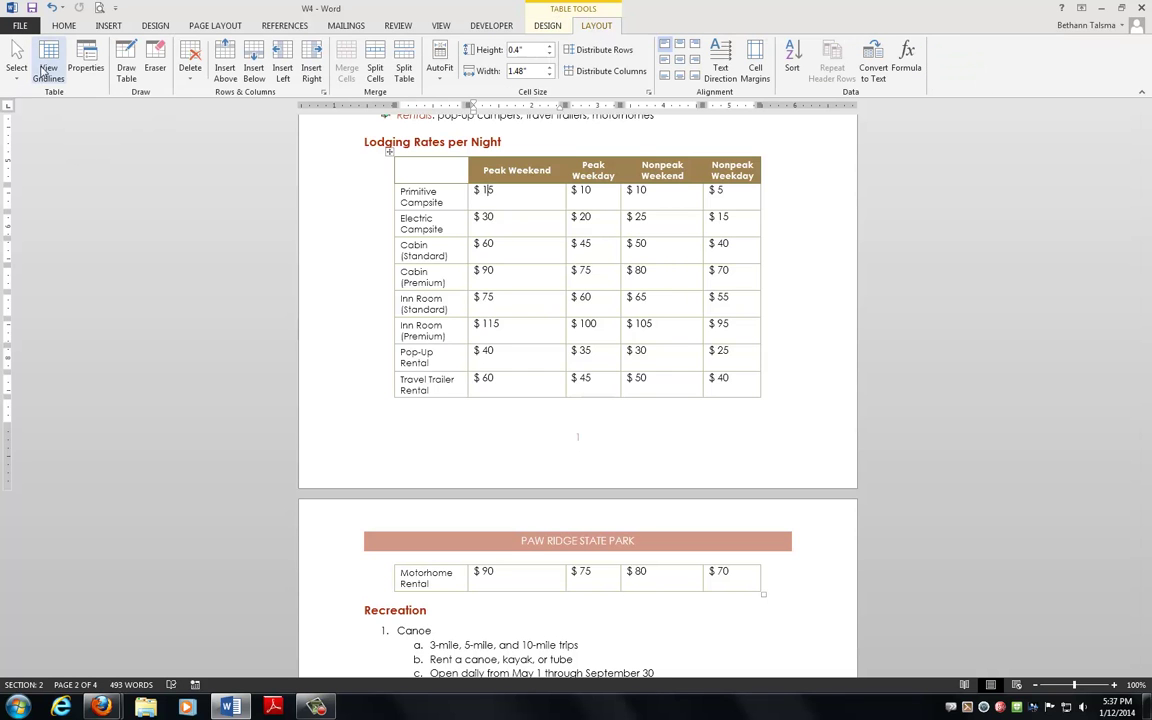
{"action": "left_click", "coordinate": [44, 70]}
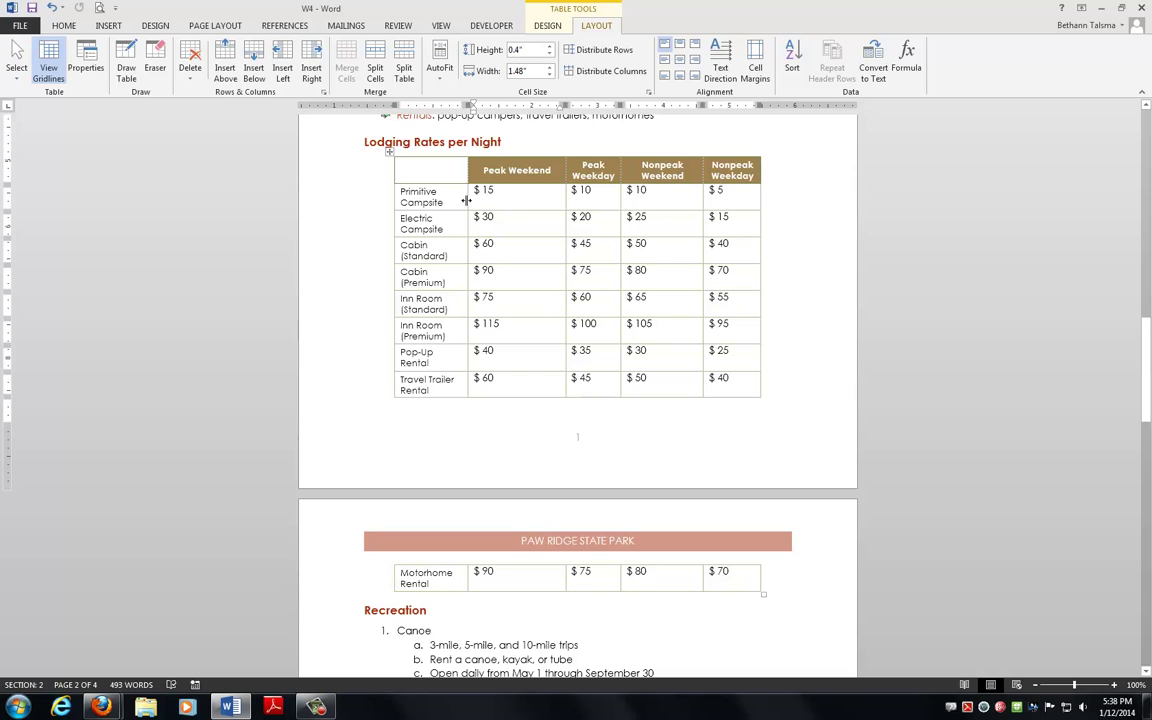
- Undo a trial widening of the Primitive Campsite cell, then AutoFit the first column to its text
{"action": "triple_click", "coordinate": [425, 202]}
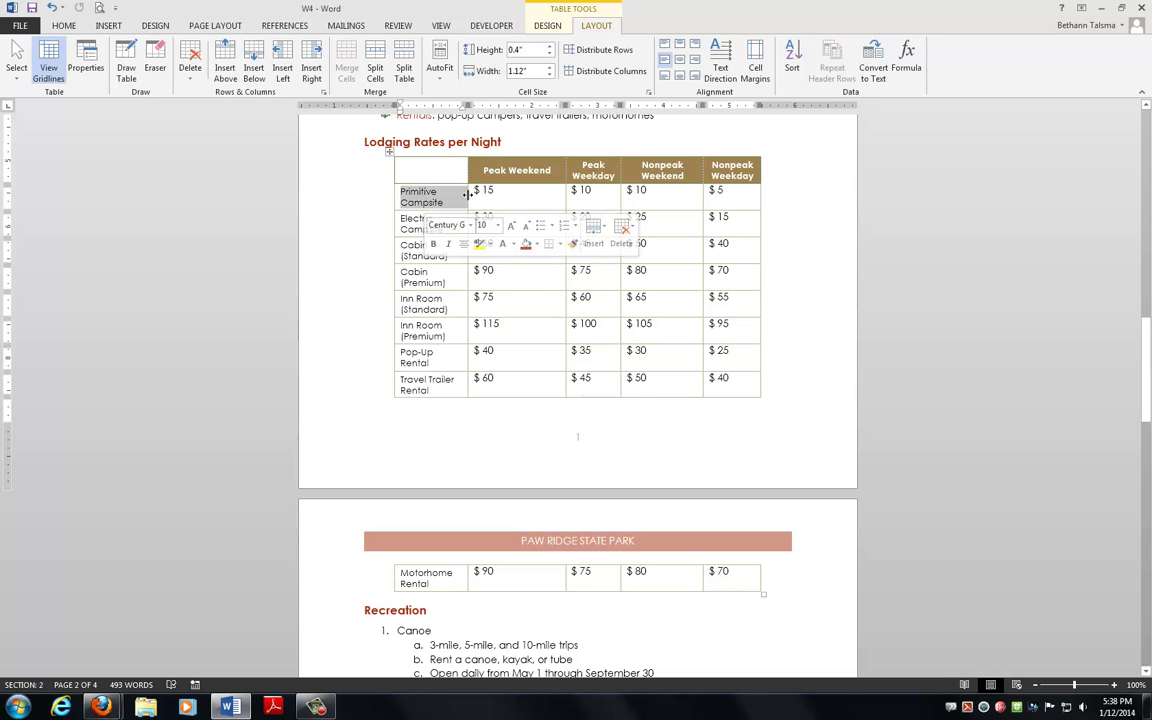
{"action": "left_click_drag", "start_coordinate": [466, 195], "coordinate": [504, 196]}
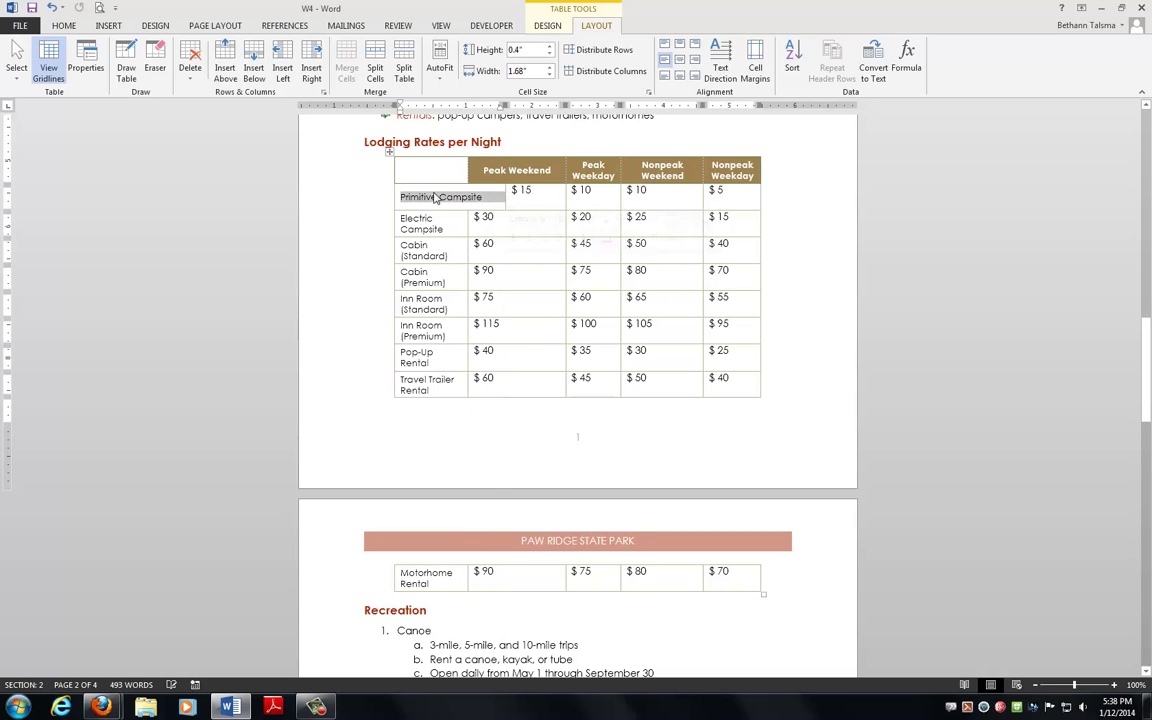
{"action": "key", "text": "ctrl+z"}
{"action": "left_click", "coordinate": [455, 202]}
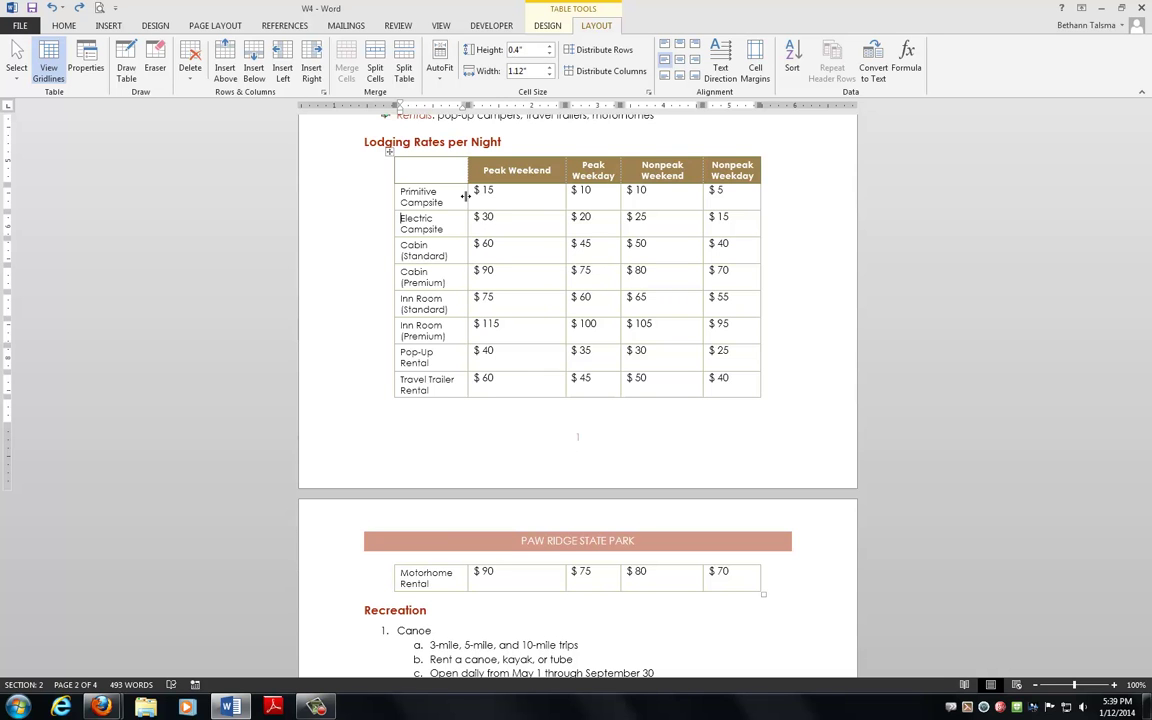
{"action": "double_click", "coordinate": [465, 196]}
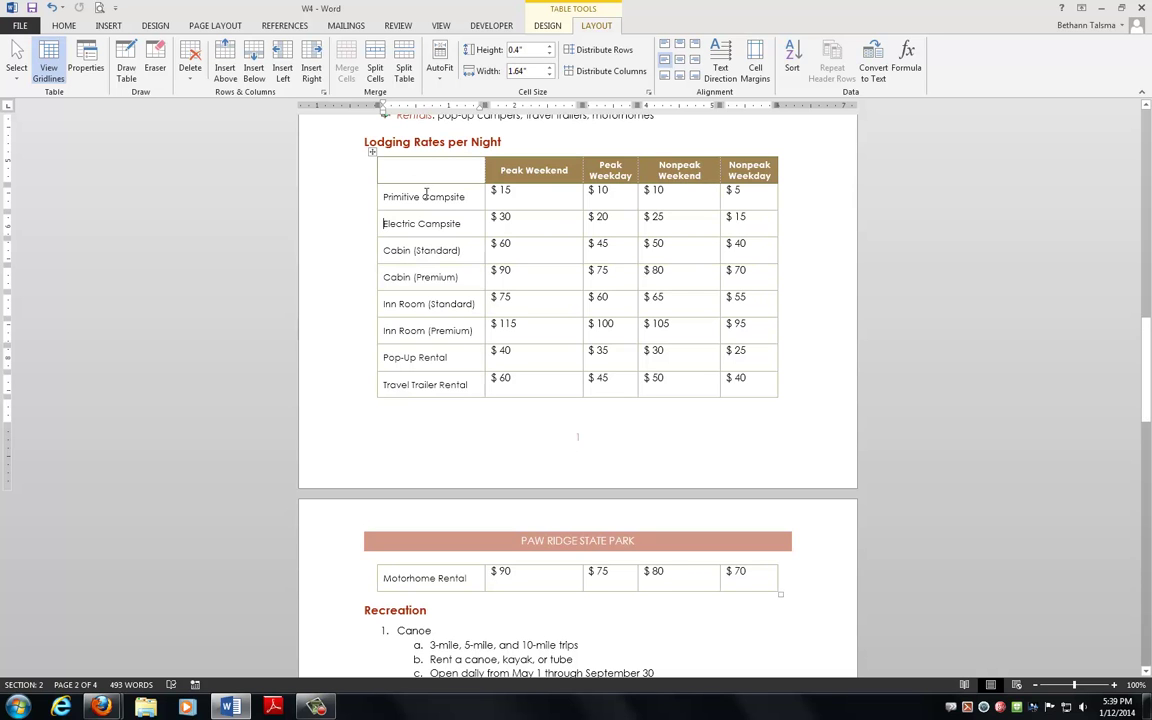
- AutoFit the whole Lodging Rates table to its contents
{"action": "left_click", "coordinate": [371, 151]}
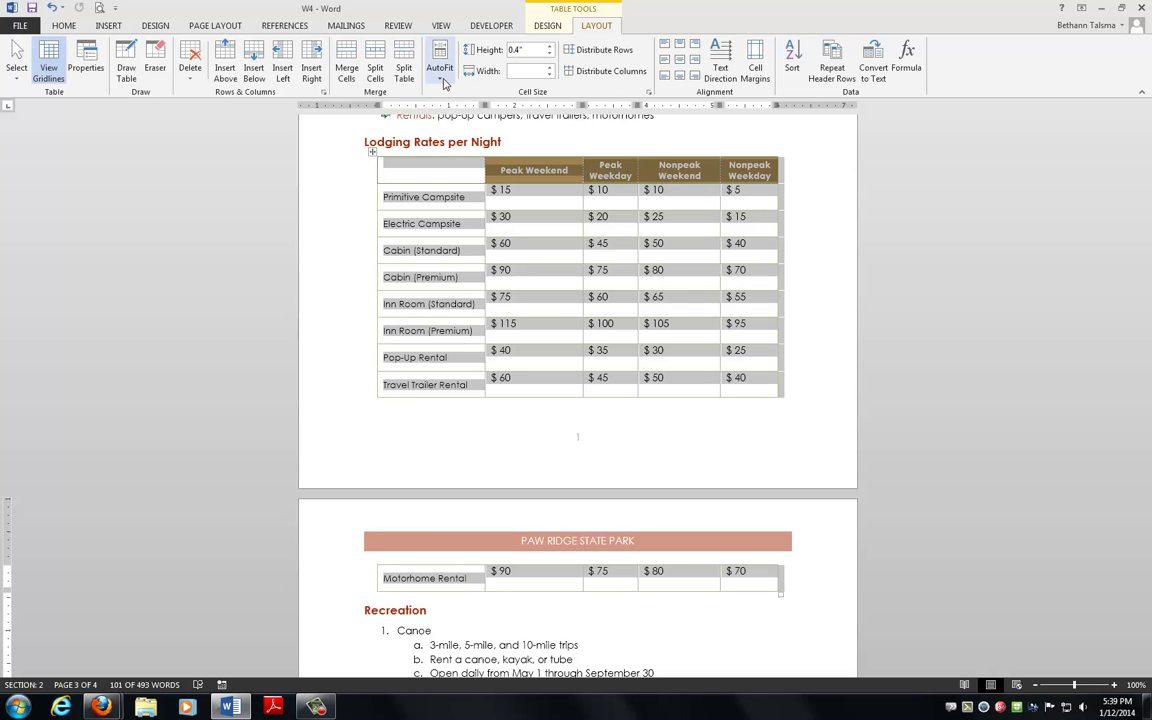
{"action": "left_click", "coordinate": [443, 81]}
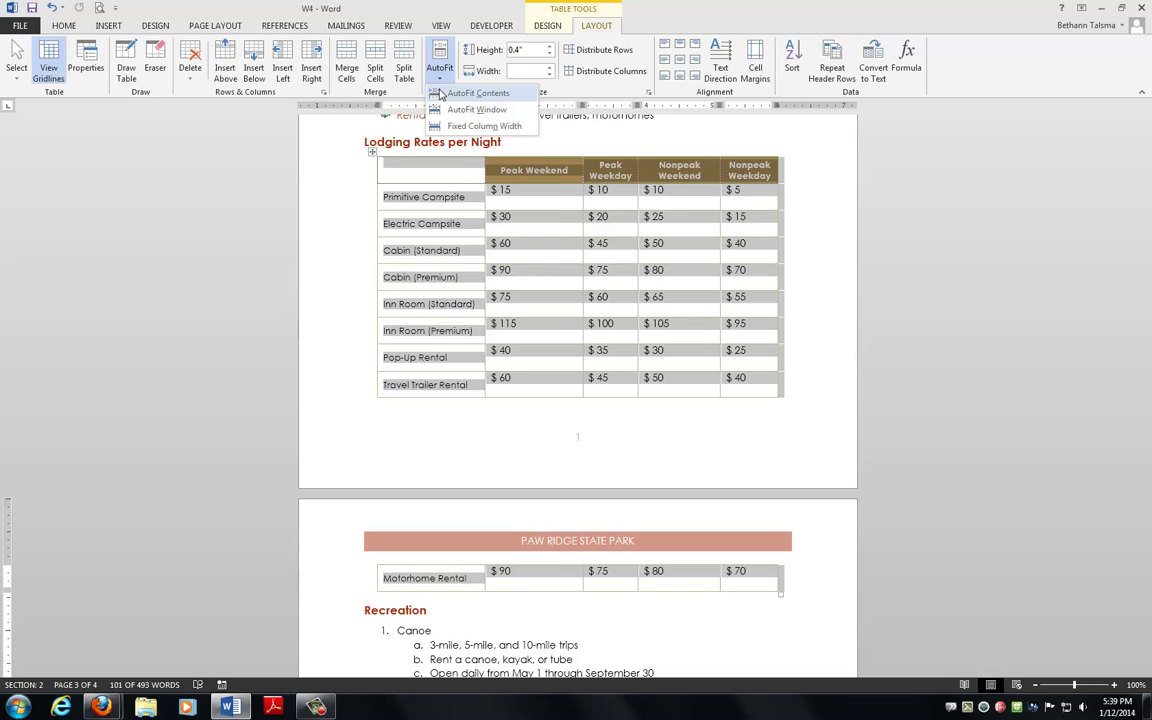
{"action": "left_click", "coordinate": [474, 93]}
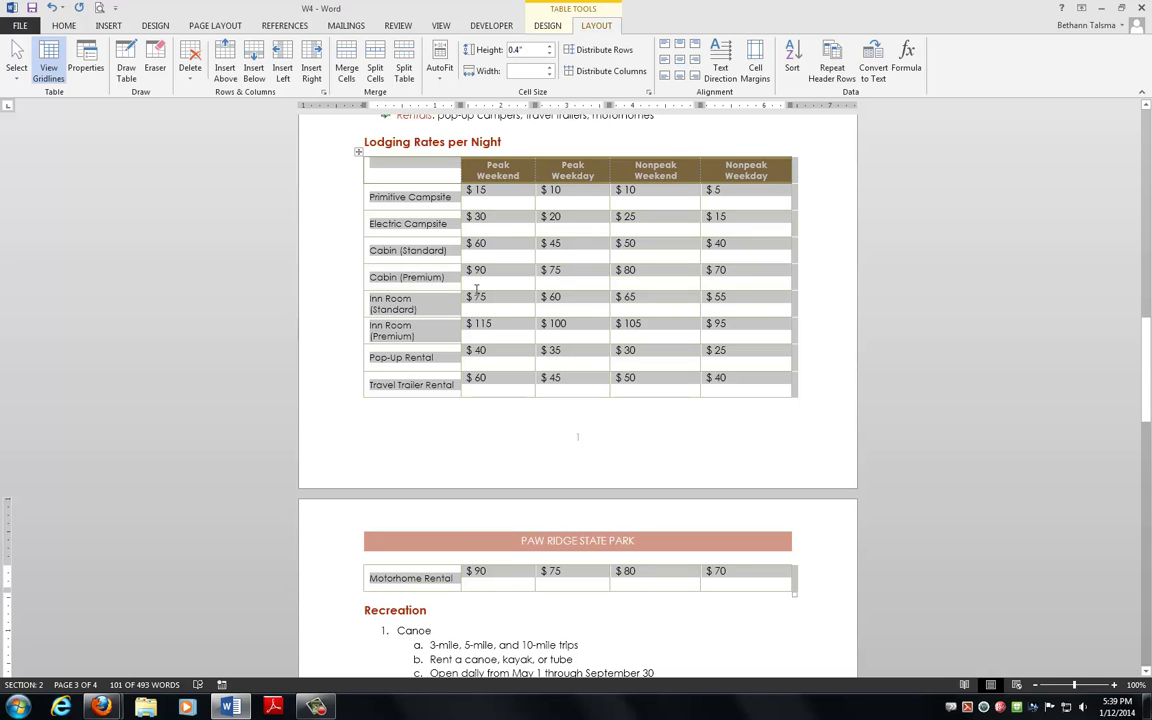
- Set the first column's width to 1.48 inches, then to 1.64 inches
{"action": "left_click", "coordinate": [421, 249]}
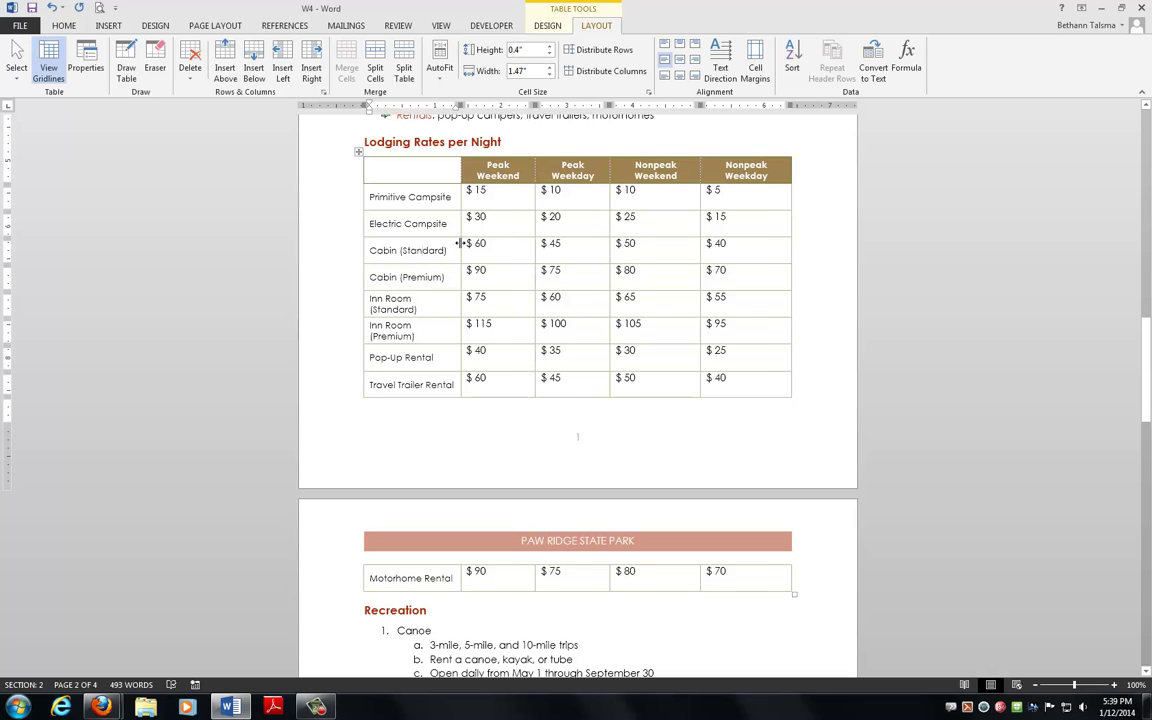
{"action": "double_click", "coordinate": [460, 243]}
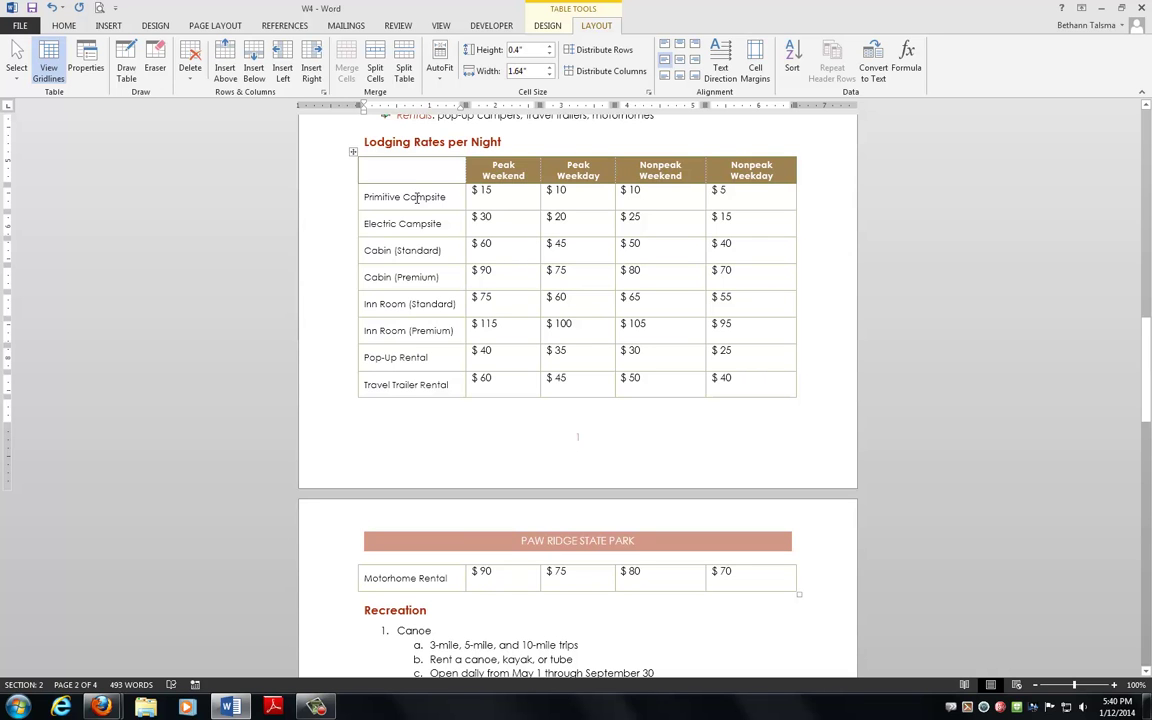
{"action": "triple_click", "coordinate": [522, 71]}
{"action": "type", "text": "1.4"}
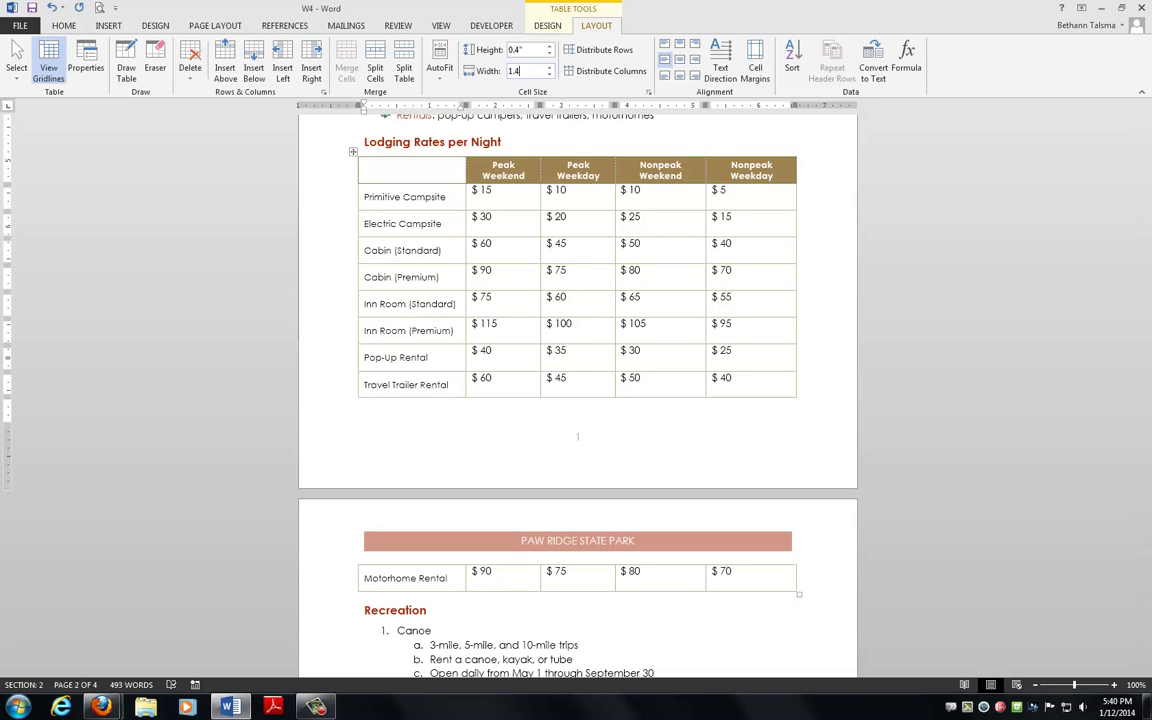
{"action": "type", "text": "8"}
{"action": "key", "text": "Return"}
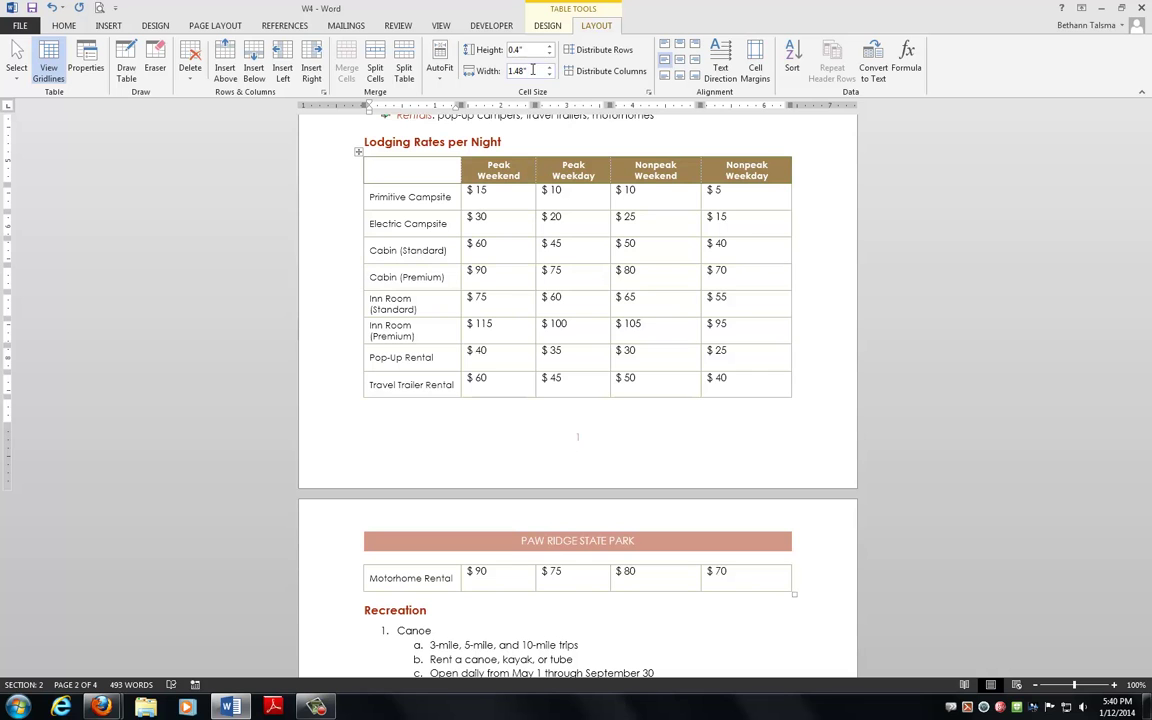
{"action": "double_click", "coordinate": [532, 70]}
{"action": "type", "text": "1.64"}
{"action": "key", "text": "Return"}
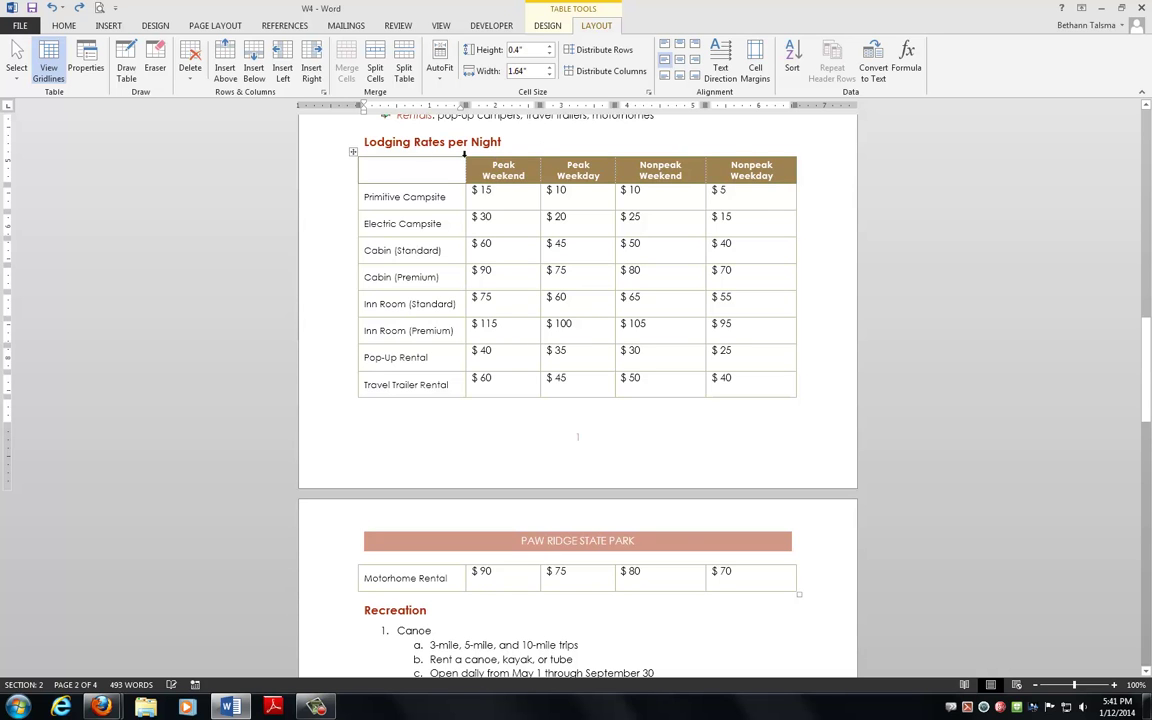
- Set the price rows, including Motorhome Rental, to a 0.3-inch row height
{"action": "left_click_drag", "start_coordinate": [330, 197], "coordinate": [330, 392]}
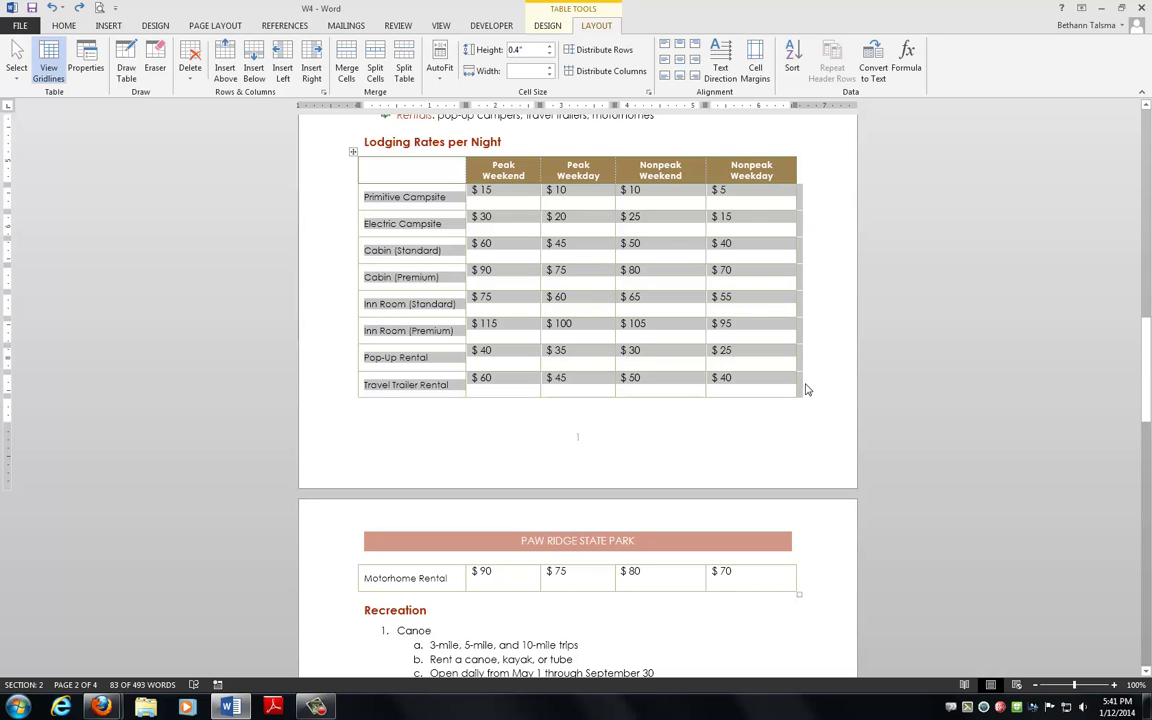
{"action": "left_click", "coordinate": [548, 56]}
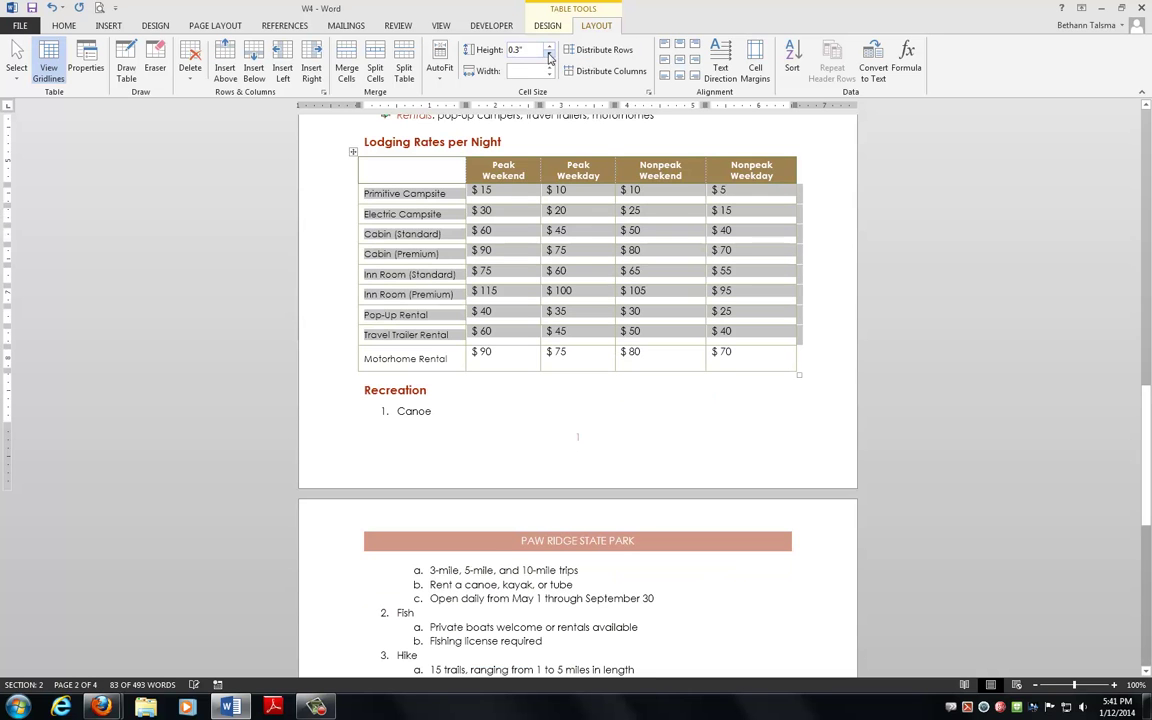
{"action": "left_click", "coordinate": [325, 358]}
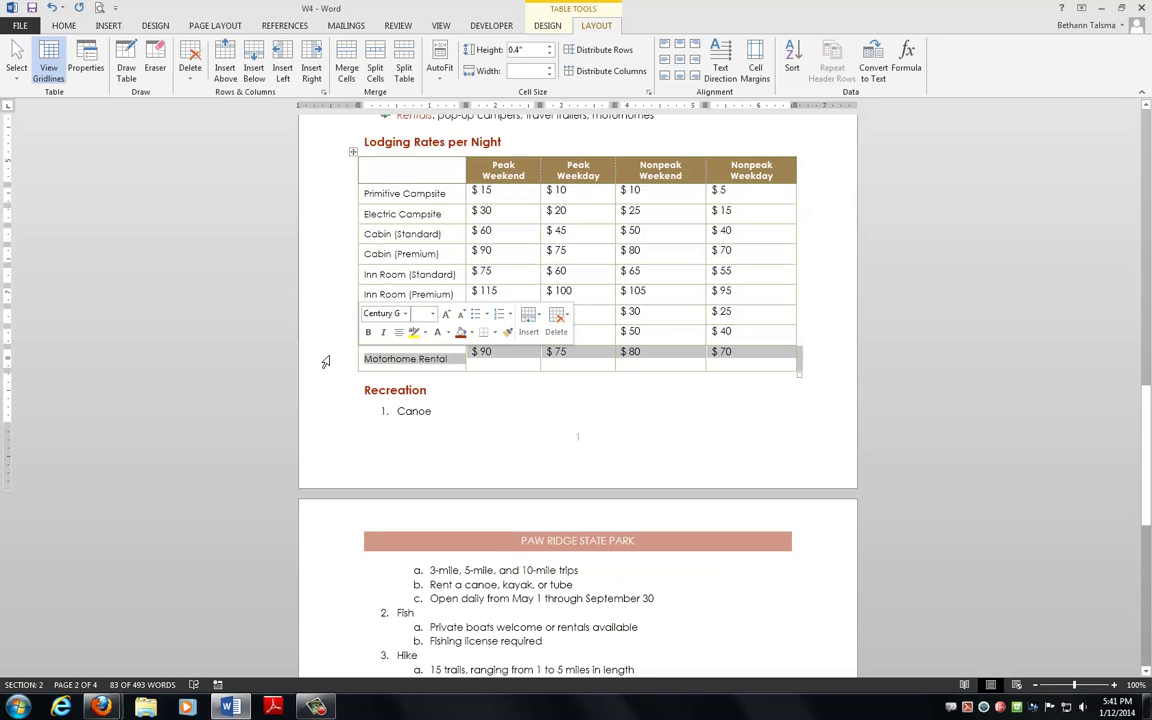
{"action": "left_click", "coordinate": [548, 55]}
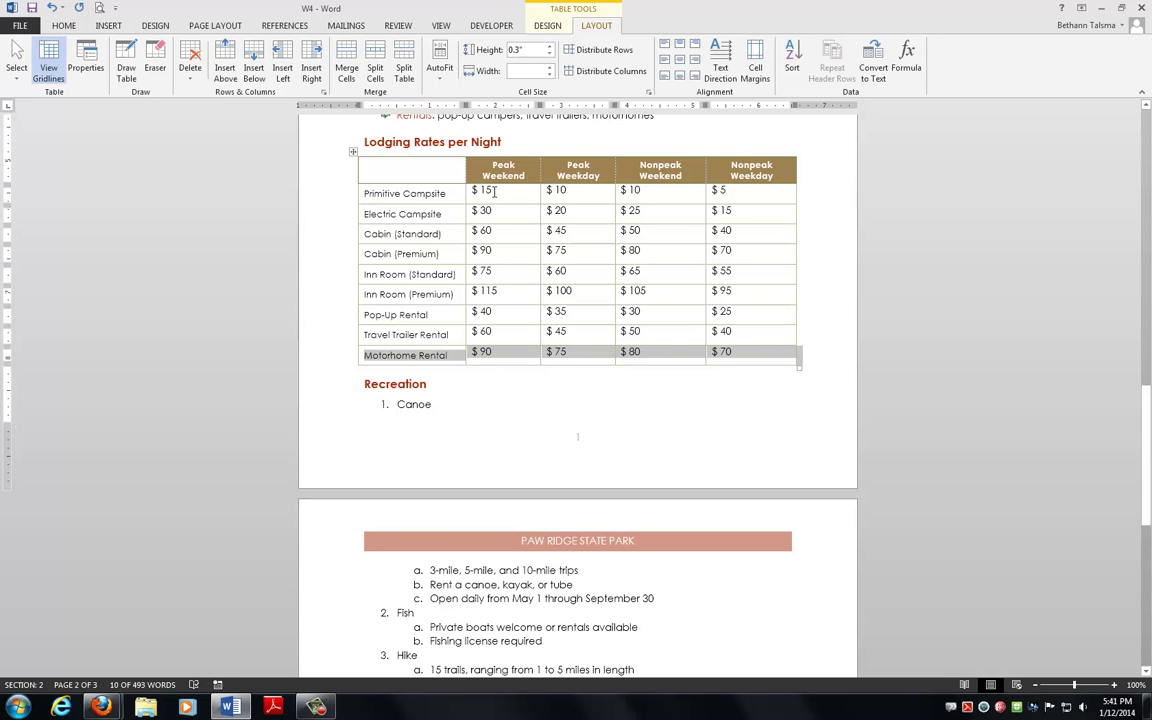
- Select the price cells from $15 to the last price and apply Align Center
{"action": "left_click_drag", "start_coordinate": [493, 190], "coordinate": [735, 352]}
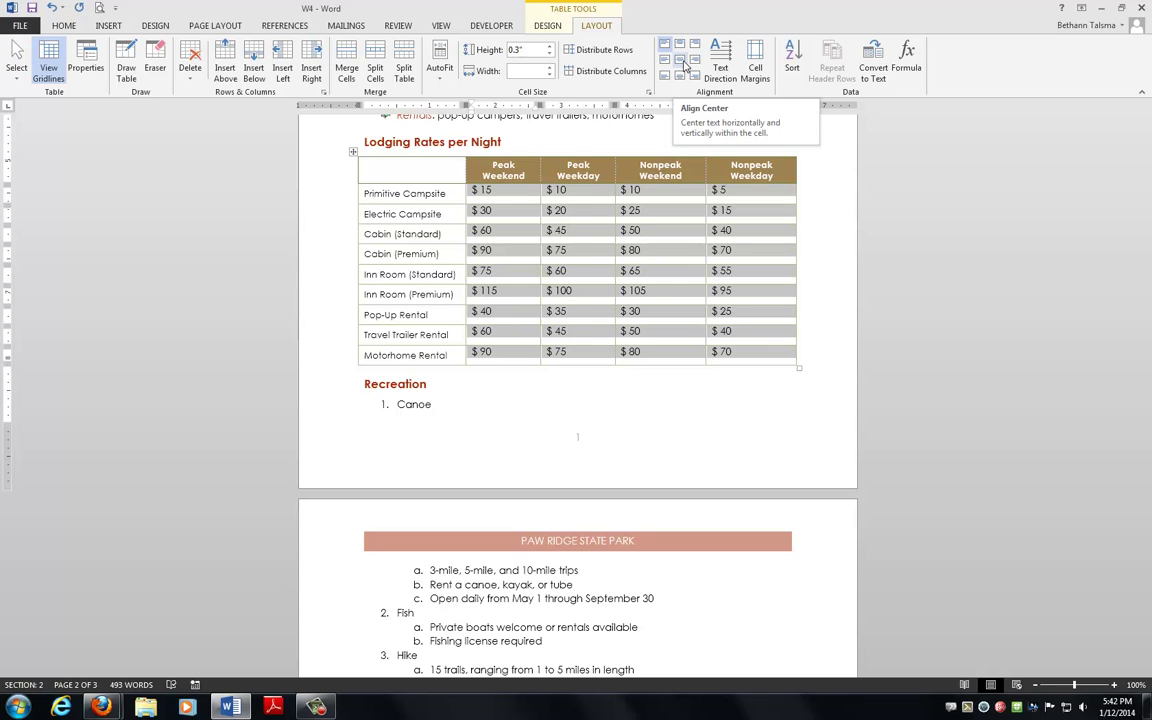
{"action": "left_click", "coordinate": [685, 65]}
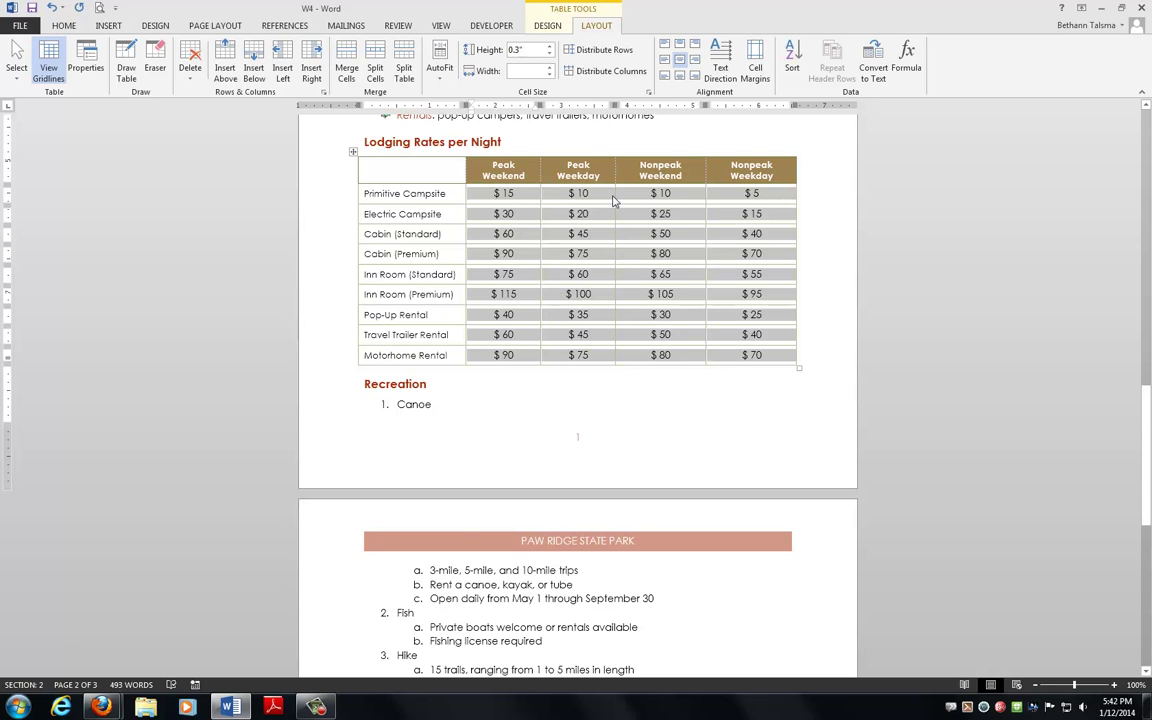
- Try a tan Shading fill on the empty top-left Lodging Rates cell, then undo it
{"action": "scroll", "coordinate": [375, 430], "scroll_direction": "down", "scroll_amount": 3}
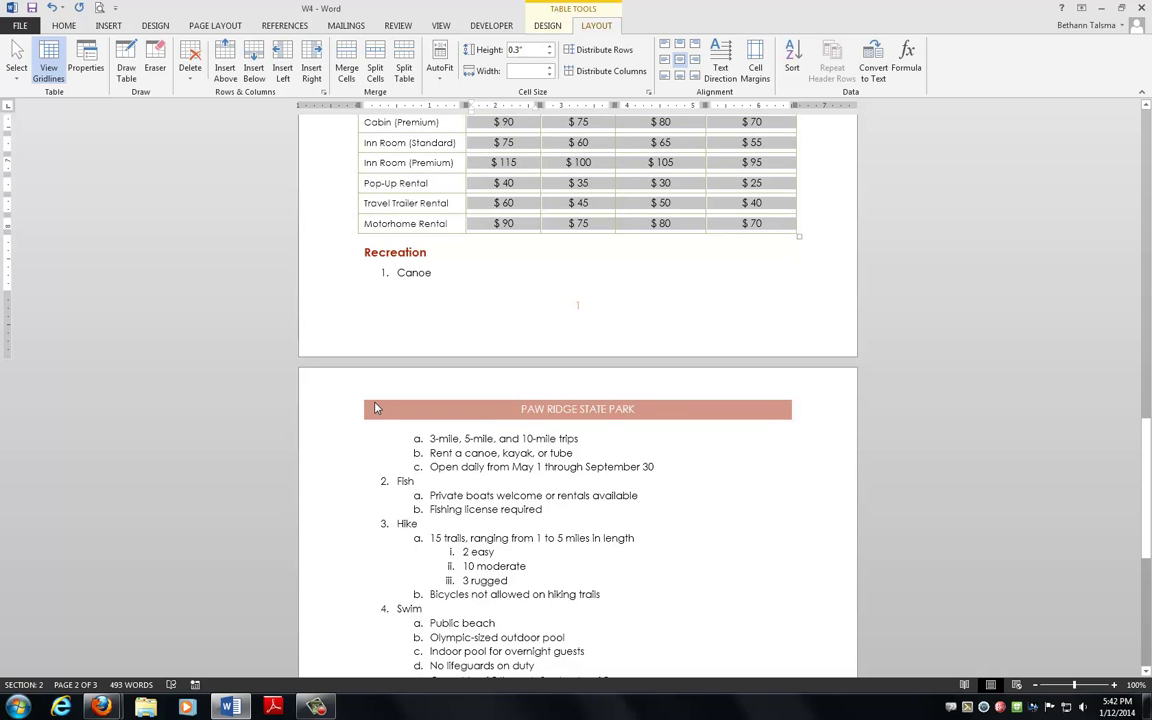
{"action": "scroll", "coordinate": [375, 408], "scroll_direction": "up", "scroll_amount": 4}
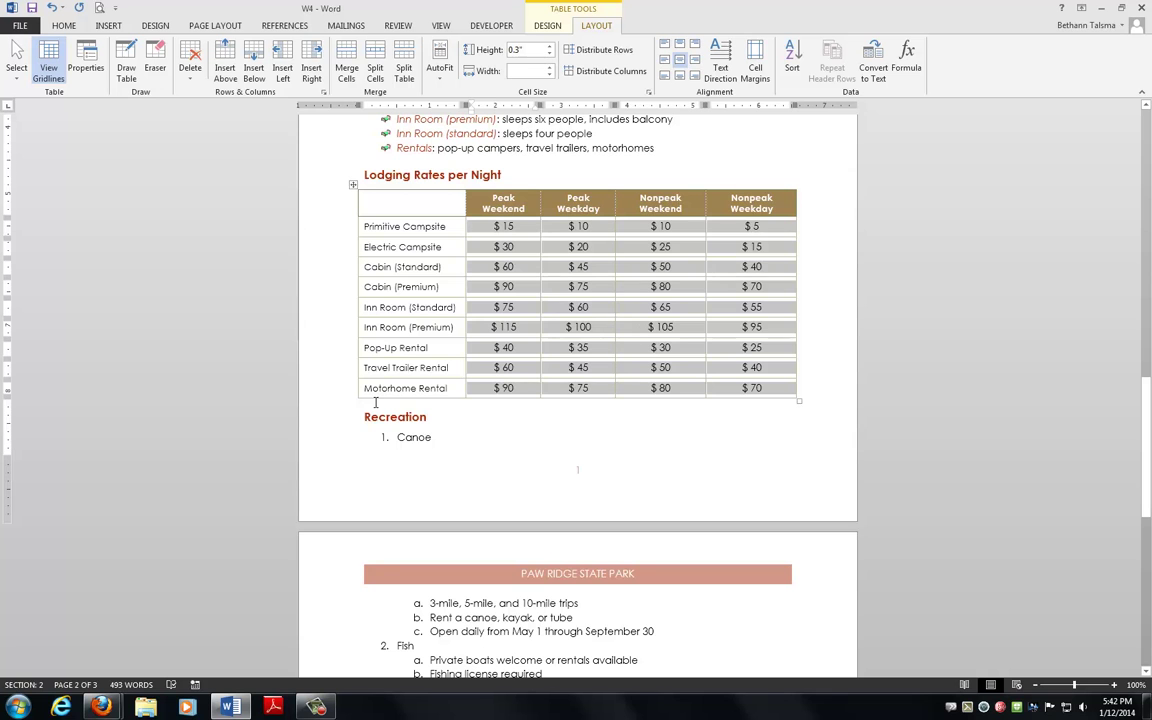
{"action": "scroll", "coordinate": [375, 403], "scroll_direction": "down", "scroll_amount": 3}
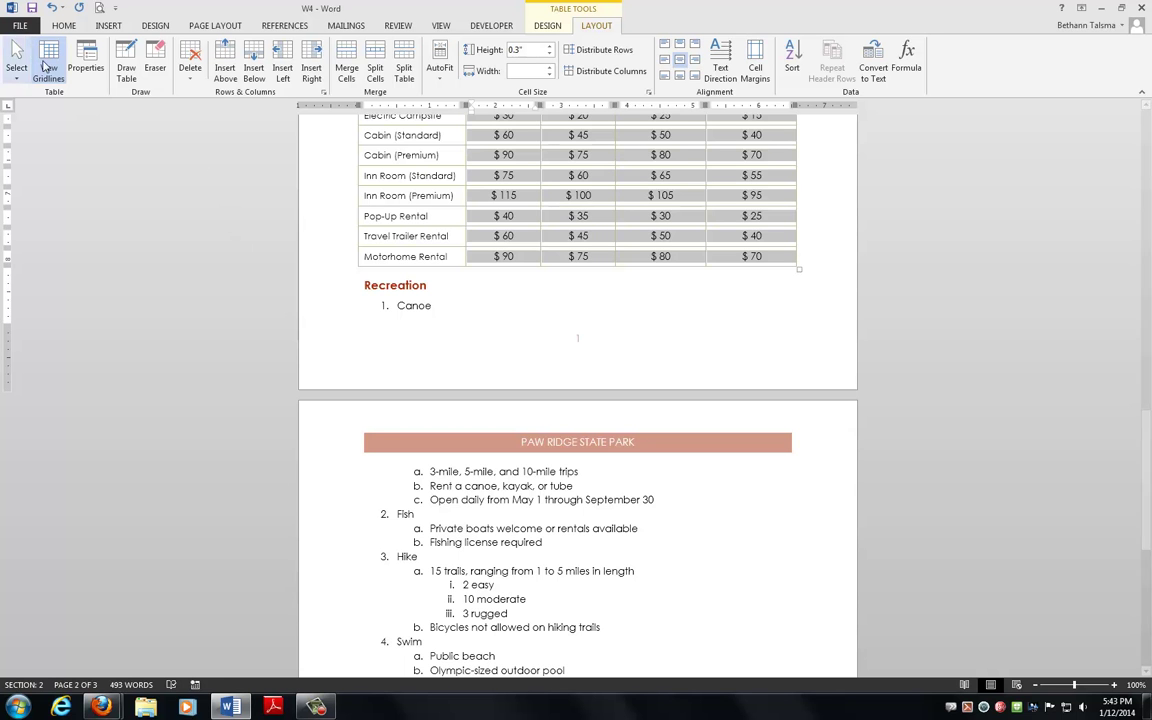
{"action": "scroll", "coordinate": [340, 310], "scroll_direction": "up", "scroll_amount": 5}
{"action": "left_click", "coordinate": [389, 265]}
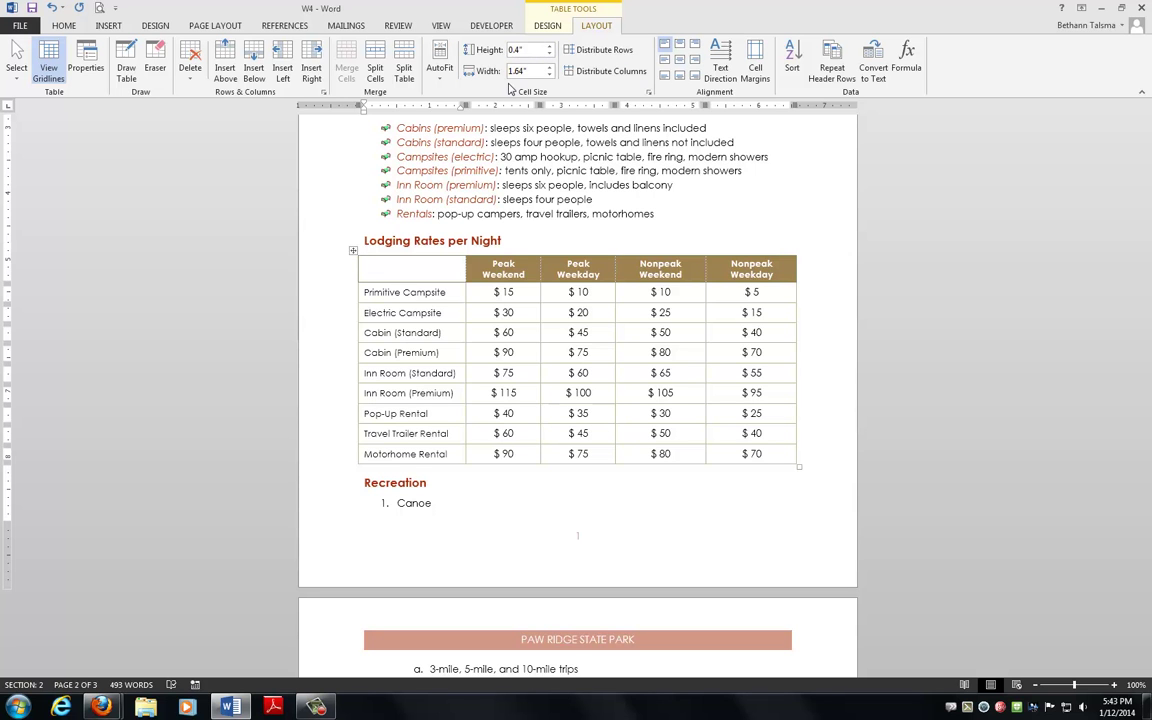
{"action": "left_click", "coordinate": [548, 27]}
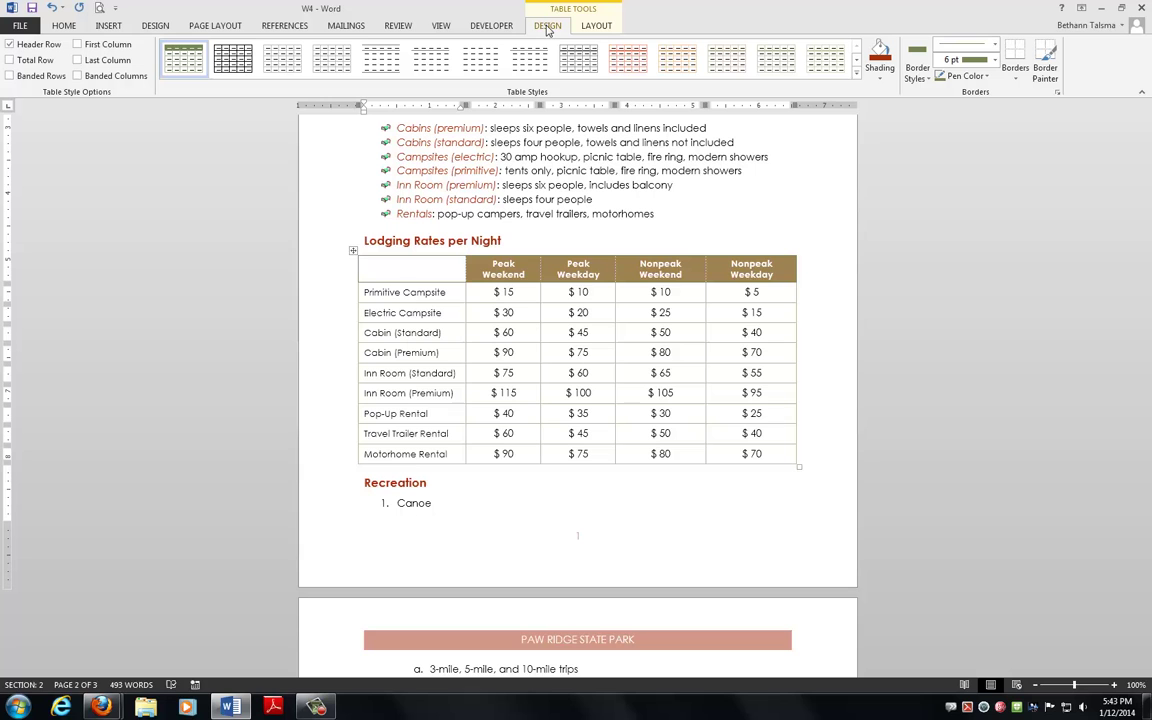
{"action": "left_click", "coordinate": [878, 82]}
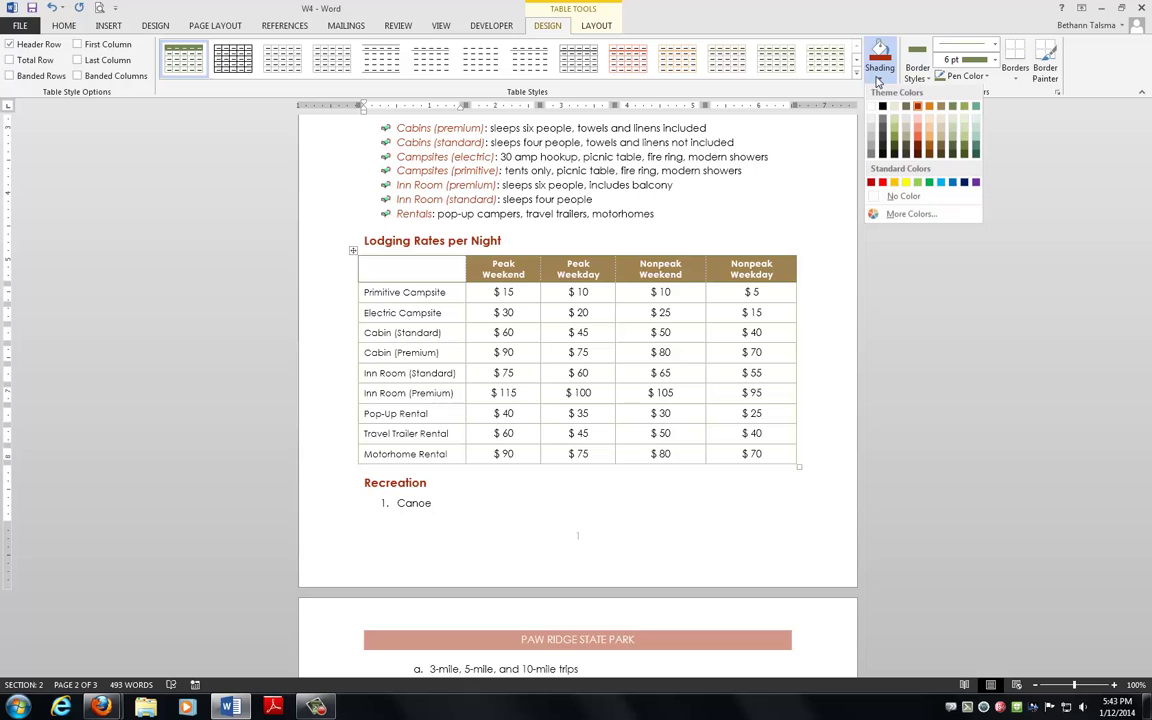
{"action": "left_click", "coordinate": [943, 108]}
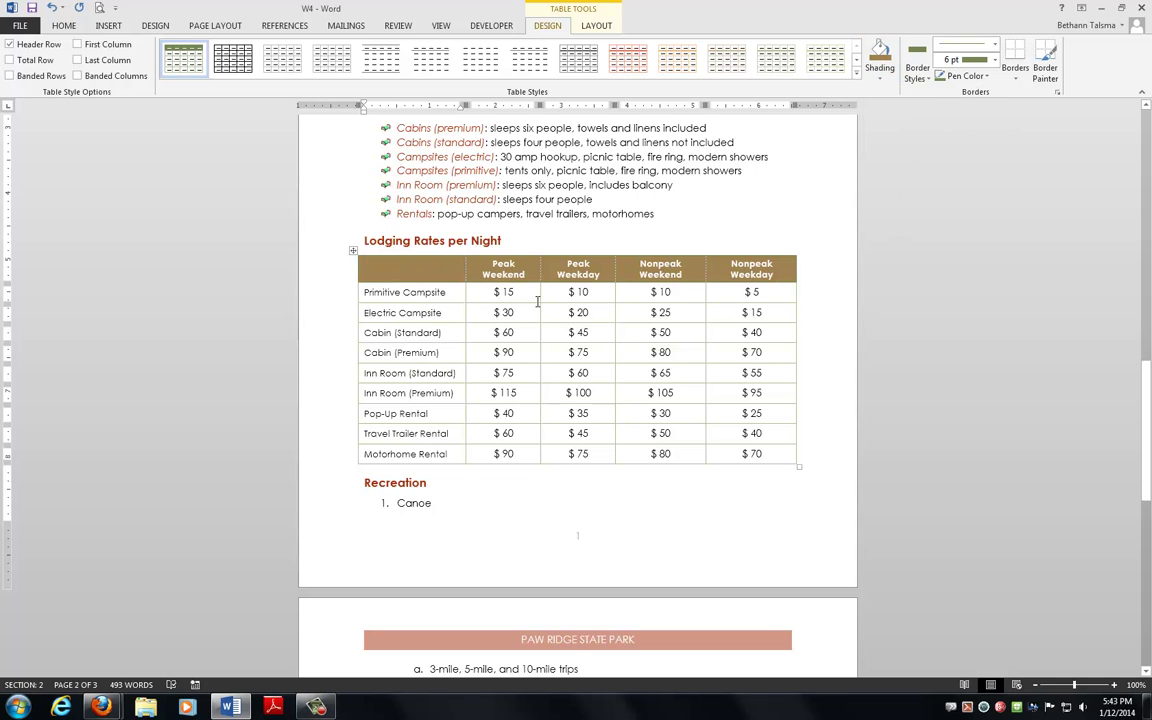
{"action": "key", "text": "ctrl+z"}
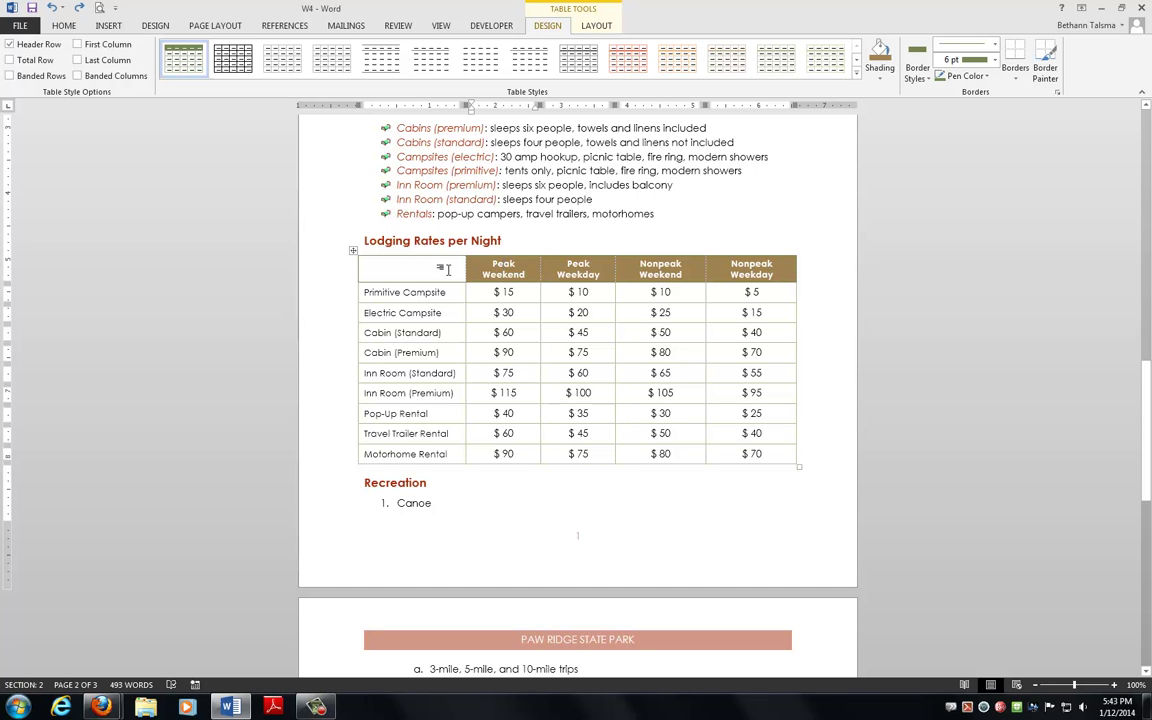
- Use Format Painter to copy the Peak Weekend header's formatting onto the empty top-left cell
{"action": "left_click", "coordinate": [63, 25]}
{"action": "left_click", "coordinate": [74, 76]}
{"action": "left_click", "coordinate": [418, 265]}
{"action": "left_click", "coordinate": [469, 268]}
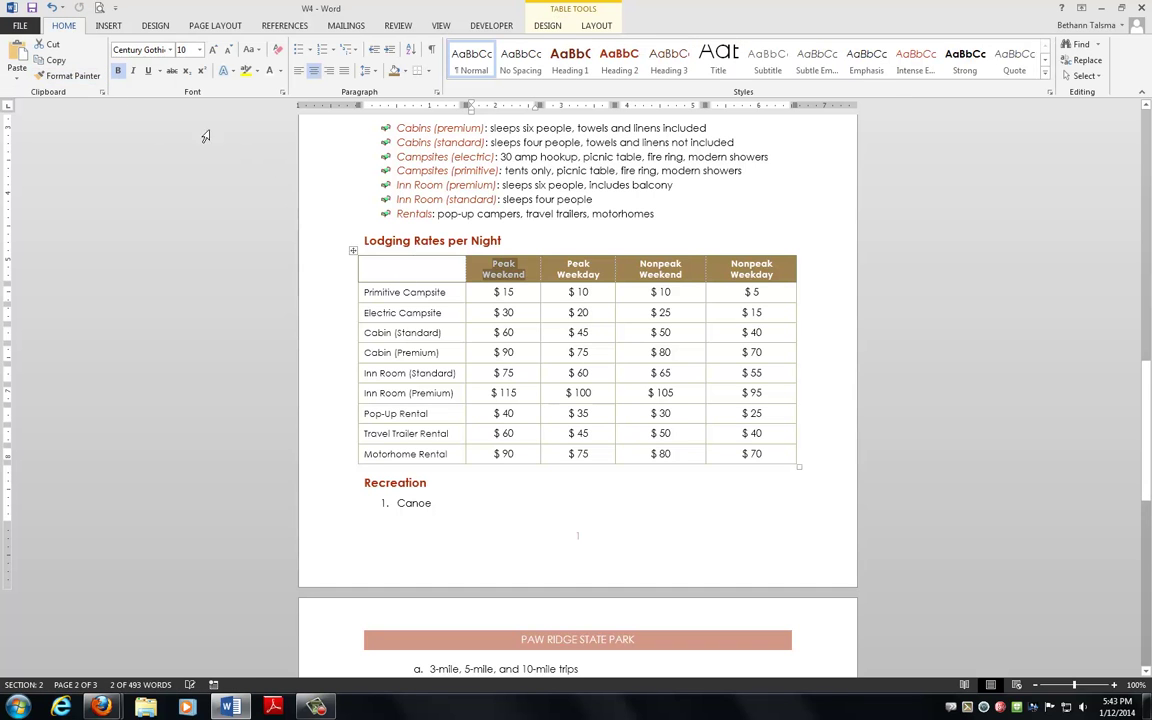
{"action": "left_click", "coordinate": [74, 76]}
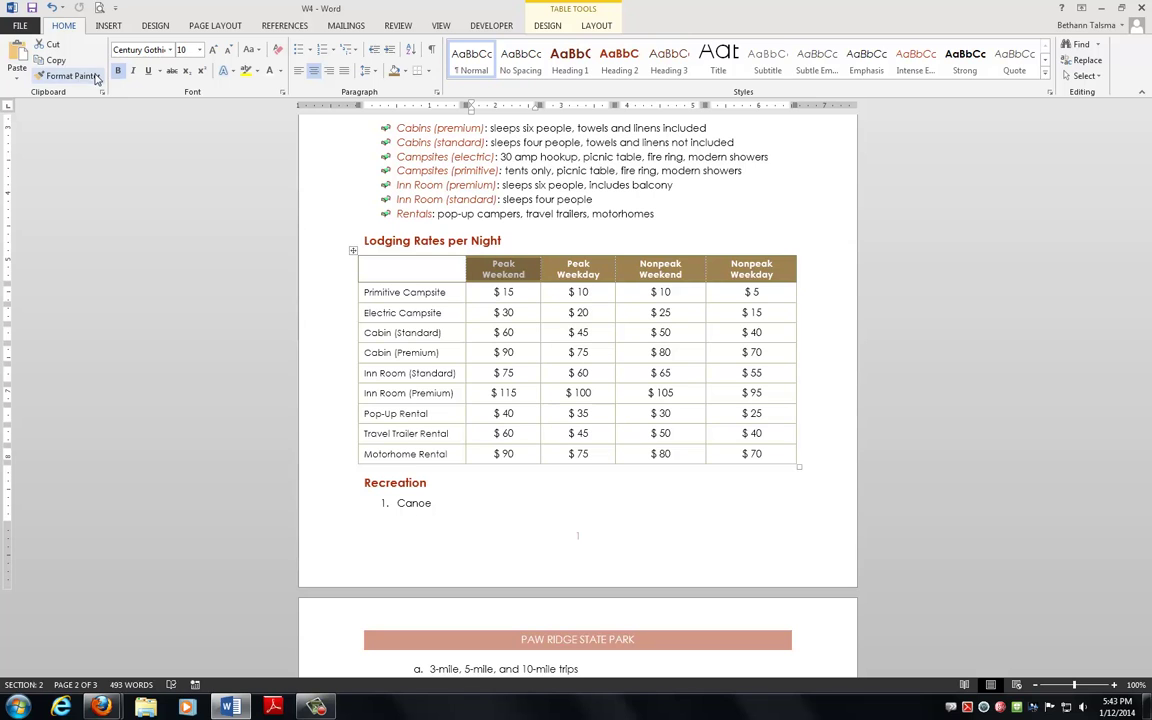
{"action": "left_click", "coordinate": [74, 76]}
{"action": "left_click", "coordinate": [390, 274]}
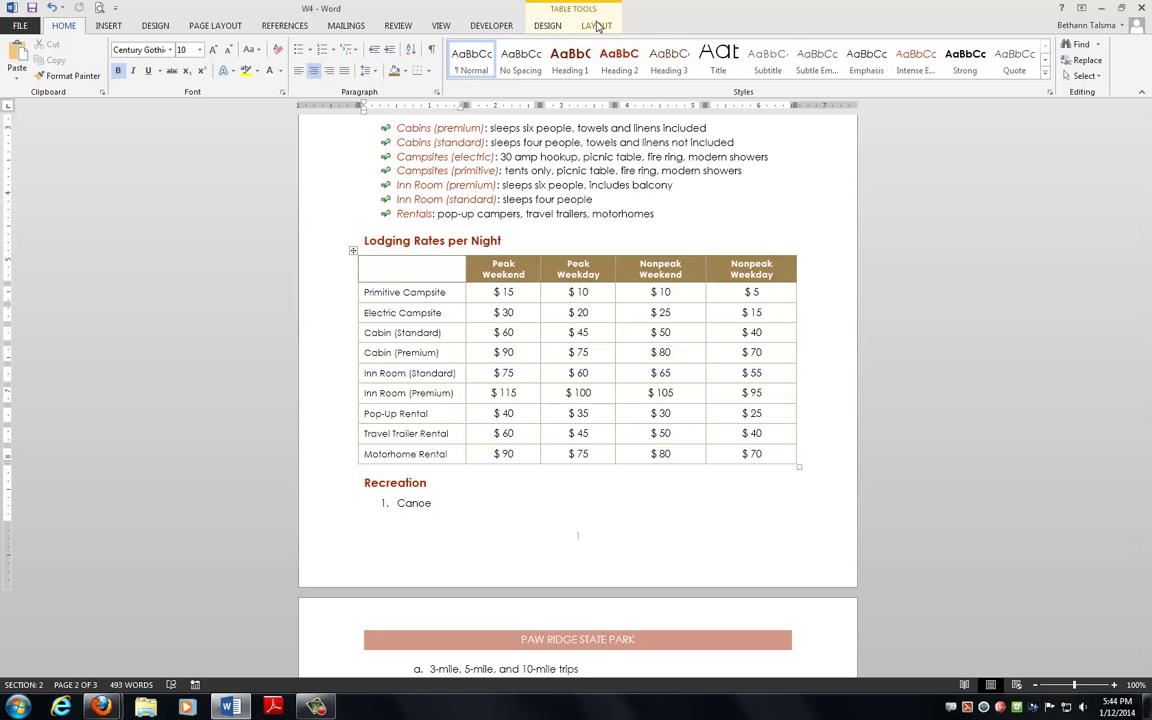
- Reselect the corner cell and return to the Table Tools Design options
{"action": "key", "text": "shift+Down"}
{"action": "key", "text": "shift+Right"}
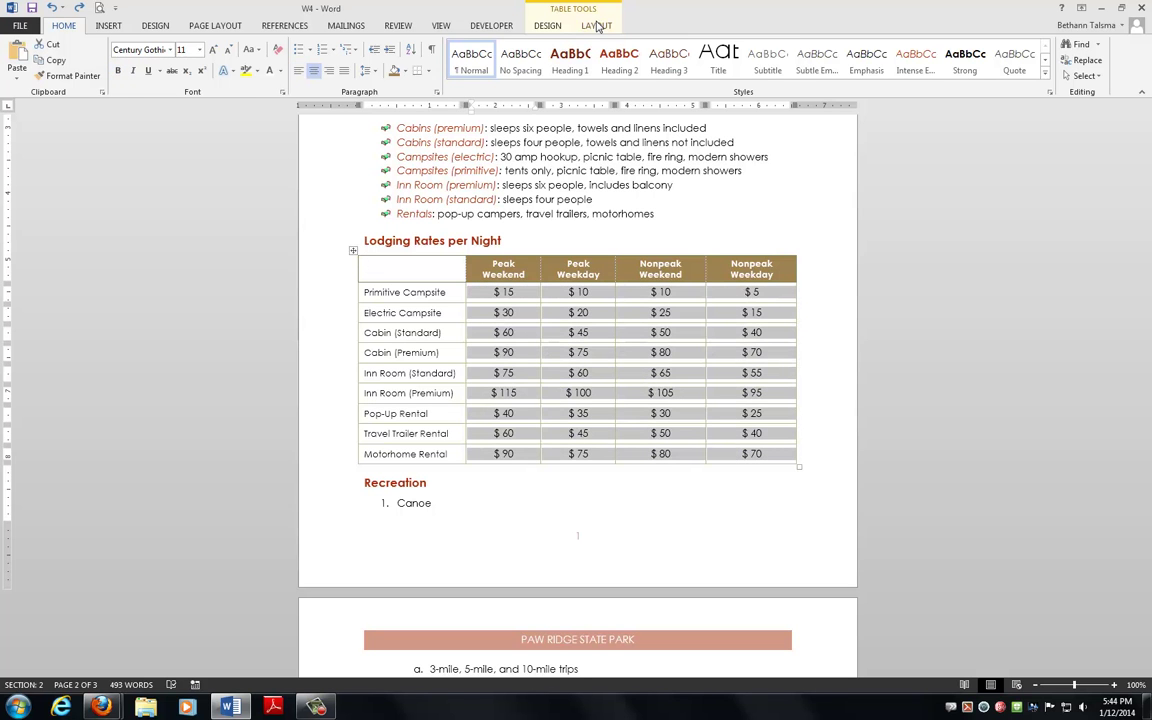
{"action": "left_click", "coordinate": [597, 26]}
{"action": "left_click", "coordinate": [386, 263]}
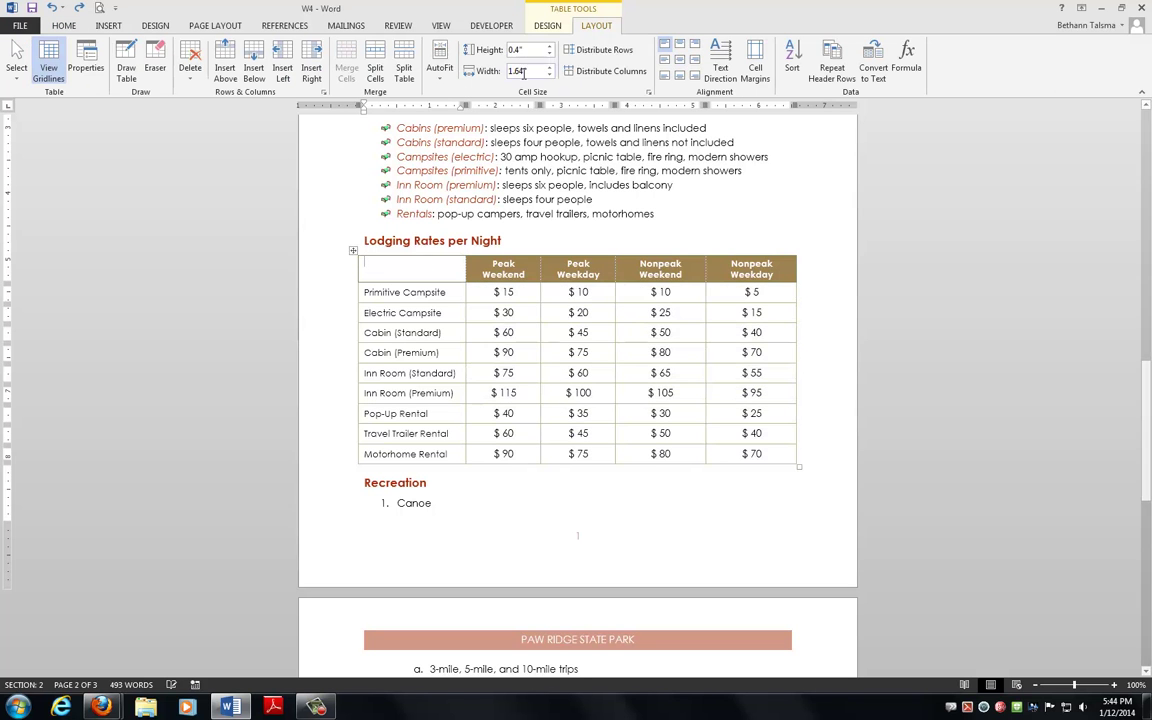
{"action": "left_click", "coordinate": [547, 26]}
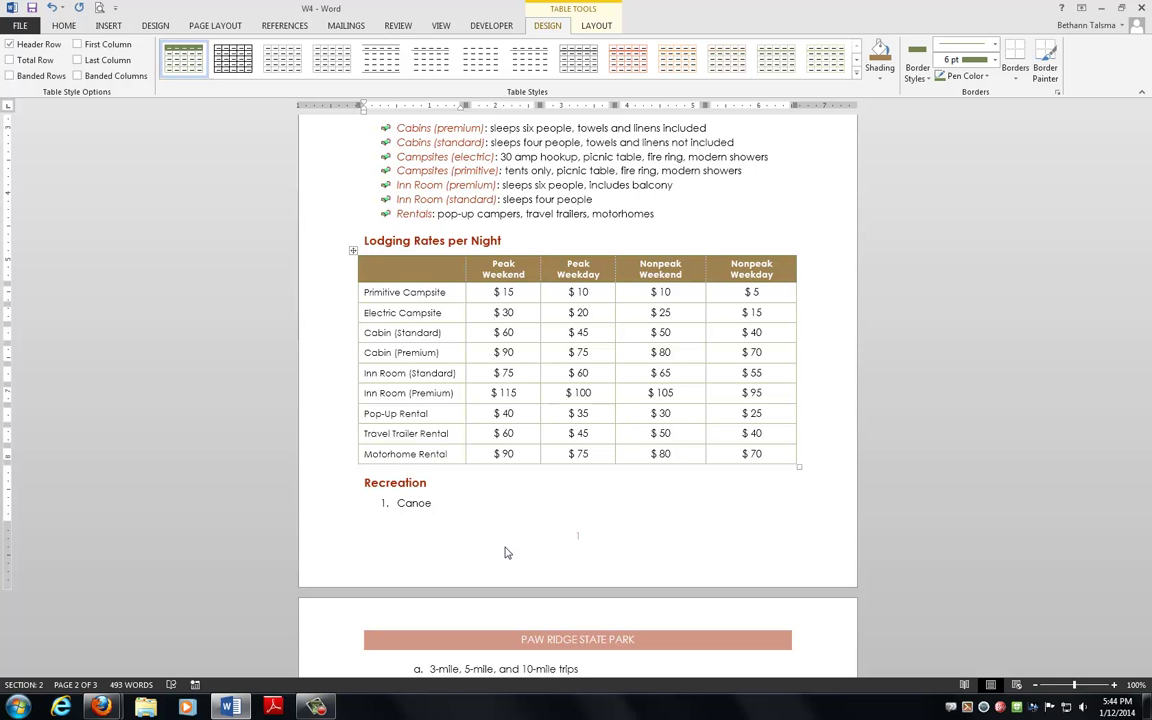
- Shade the Electric Campsite, Cabin (Premium) and Inn Room (Premium) rows brown
{"action": "mouse_move", "coordinate": [347, 321]}
{"action": "left_click", "coordinate": [323, 313]}
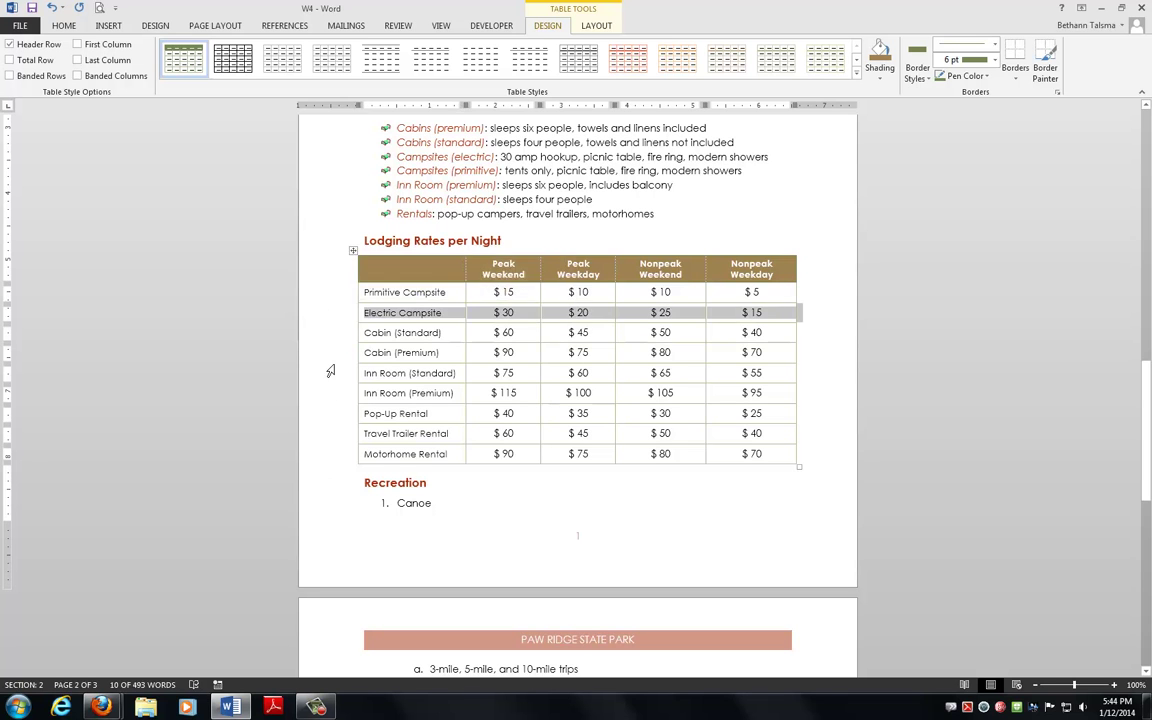
{"action": "left_click", "coordinate": [330, 352], "text": "ctrl"}
{"action": "left_click", "coordinate": [334, 393], "text": "ctrl"}
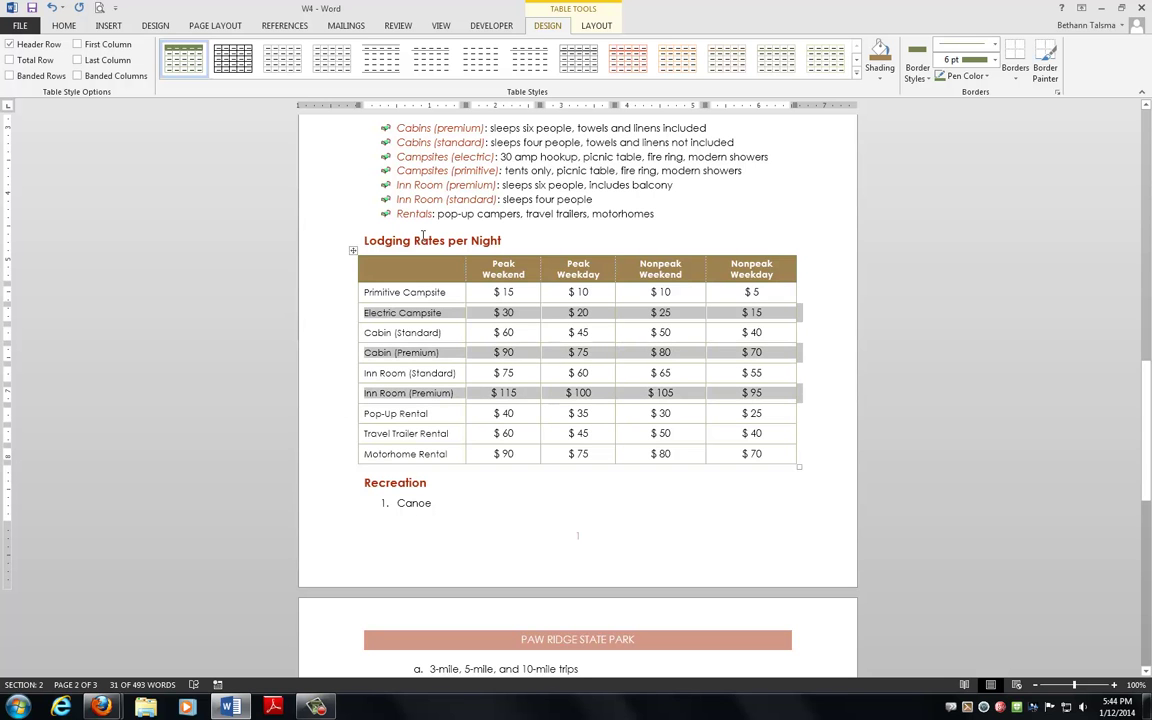
{"action": "left_click", "coordinate": [879, 54]}
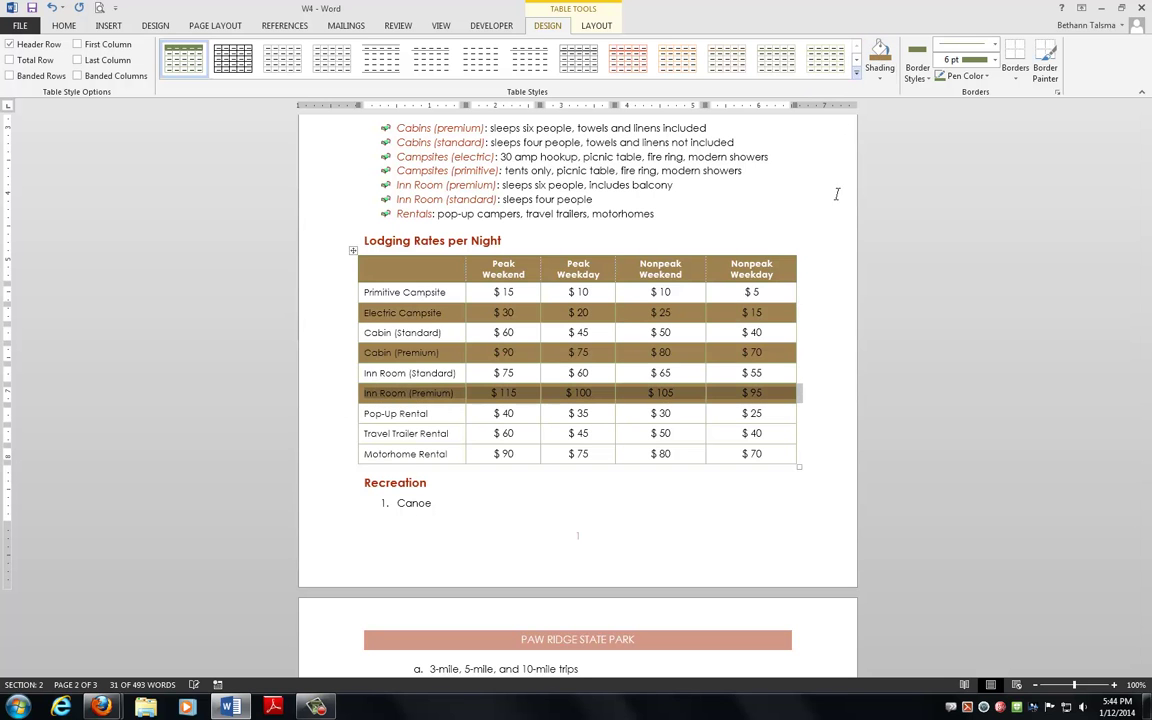
- Insert a practice row above Cabin (Standard) with text 'sdfasdfnsdlkj', then undo it
{"action": "right_click", "coordinate": [315, 334]}
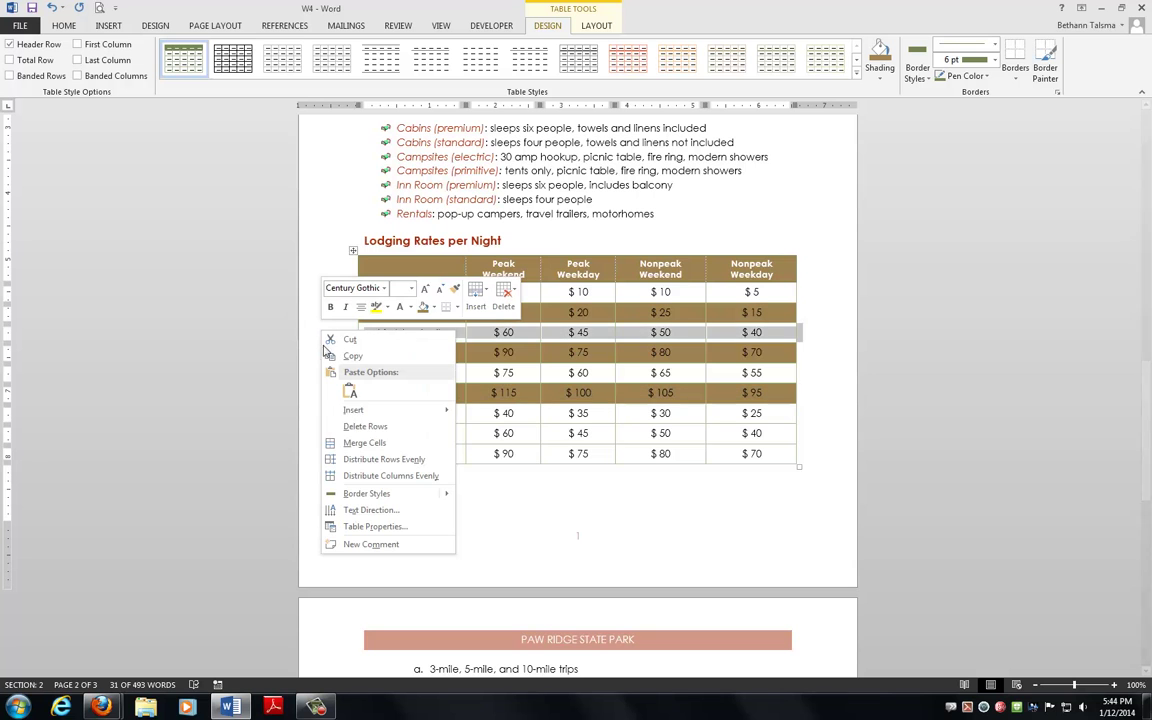
{"action": "mouse_move", "coordinate": [357, 415]}
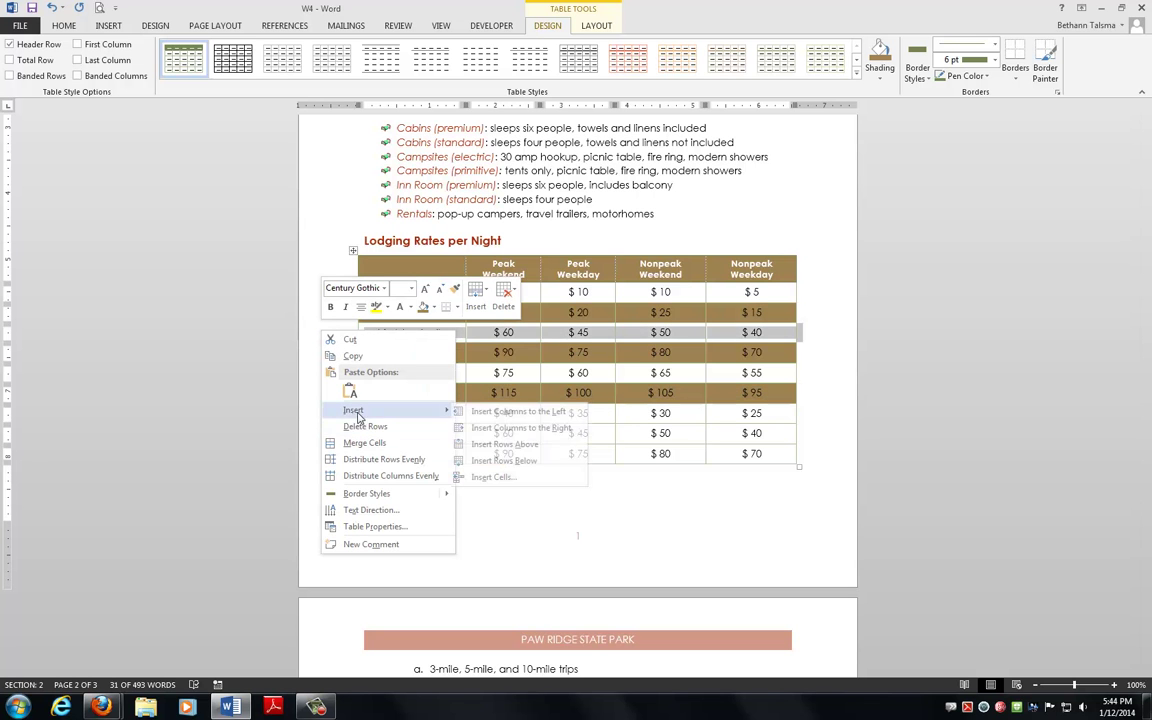
{"action": "left_click", "coordinate": [484, 446]}
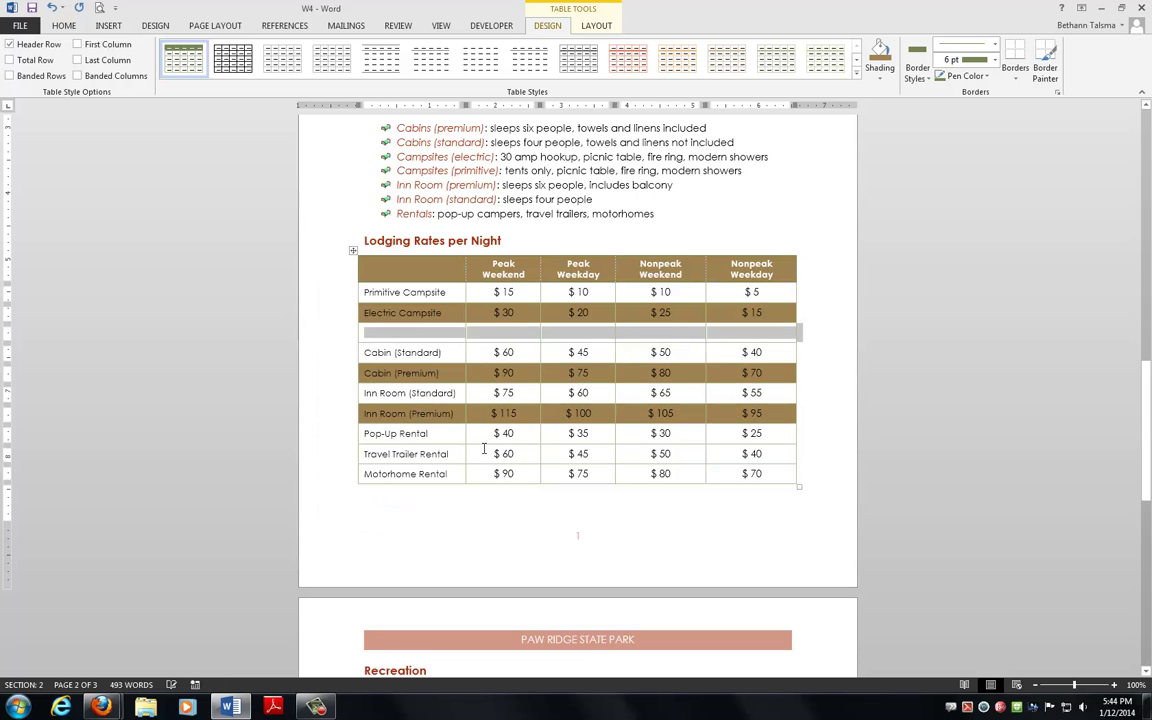
{"action": "type", "text": "sdfasdfnsdlkj"}
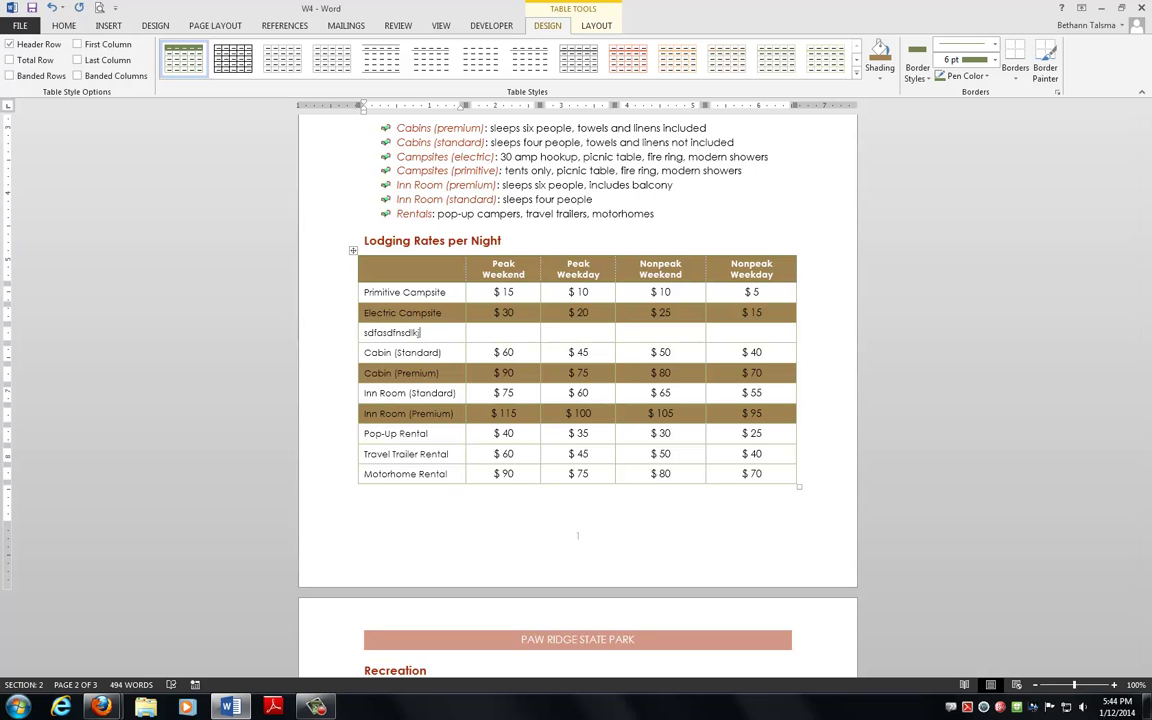
{"action": "key", "text": "ctrl+z"}
{"action": "key", "text": "ctrl+z"}
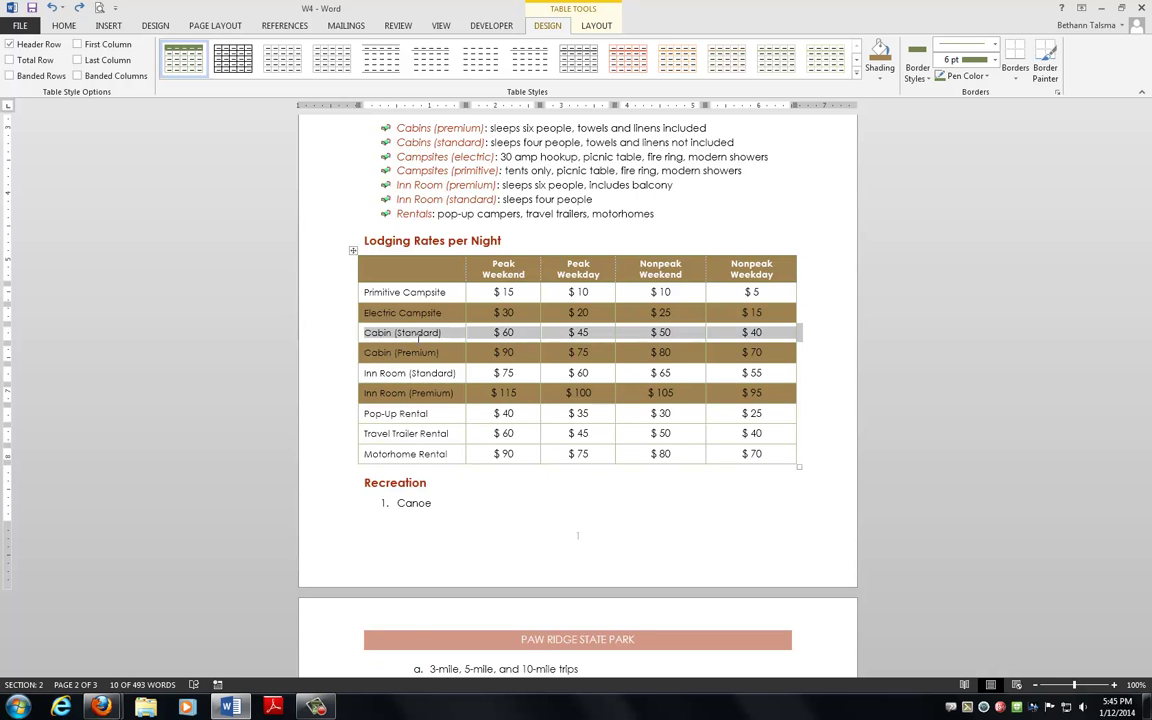
- Undo the brown row shading and turn on Banded Rows instead
{"action": "key", "text": "ctrl+z"}
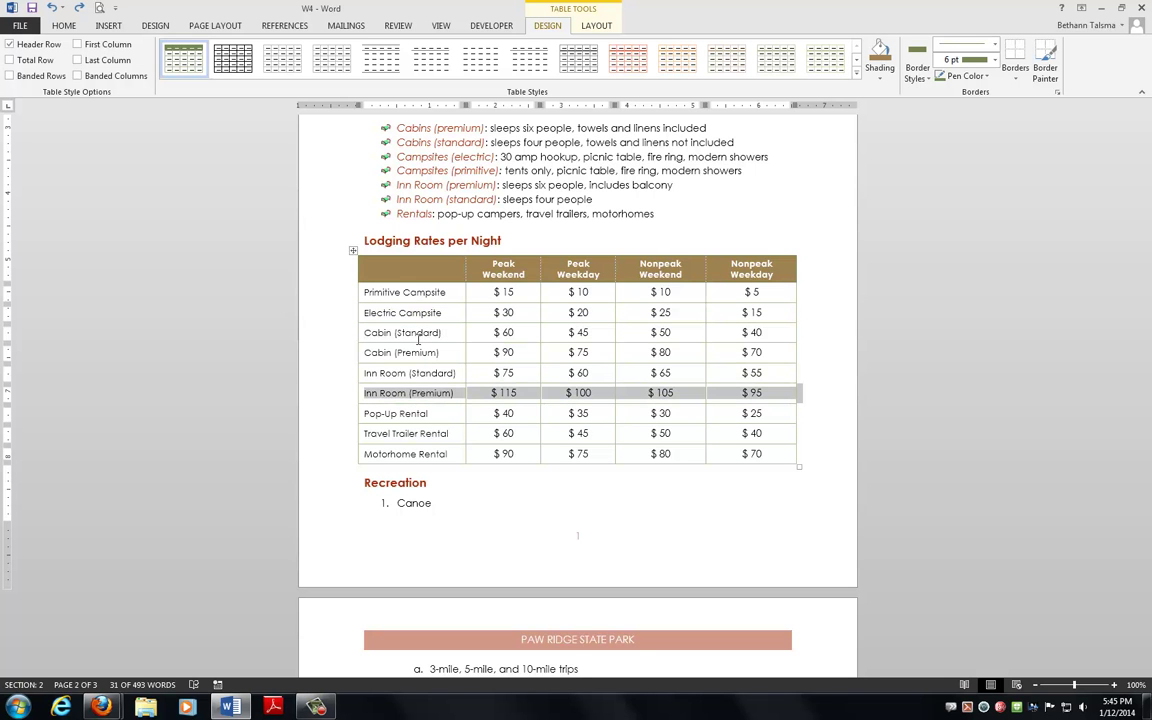
{"action": "left_click", "coordinate": [333, 314]}
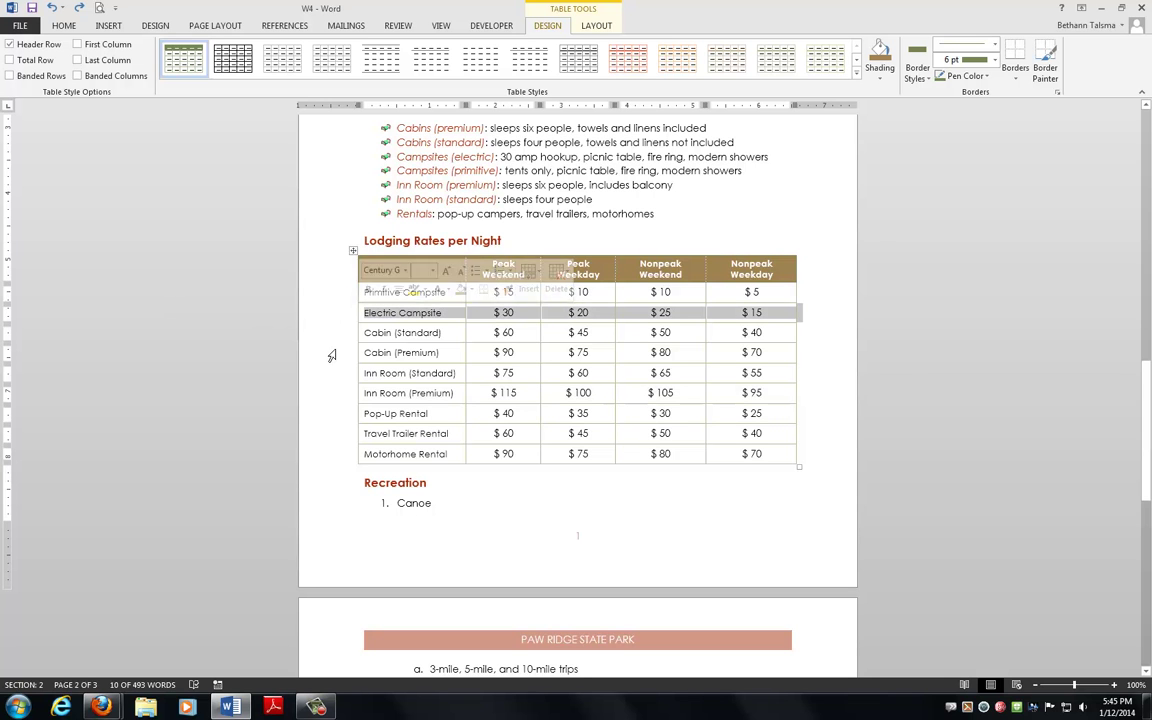
{"action": "left_click", "coordinate": [332, 352], "text": "ctrl"}
{"action": "left_click", "coordinate": [336, 394], "text": "ctrl"}
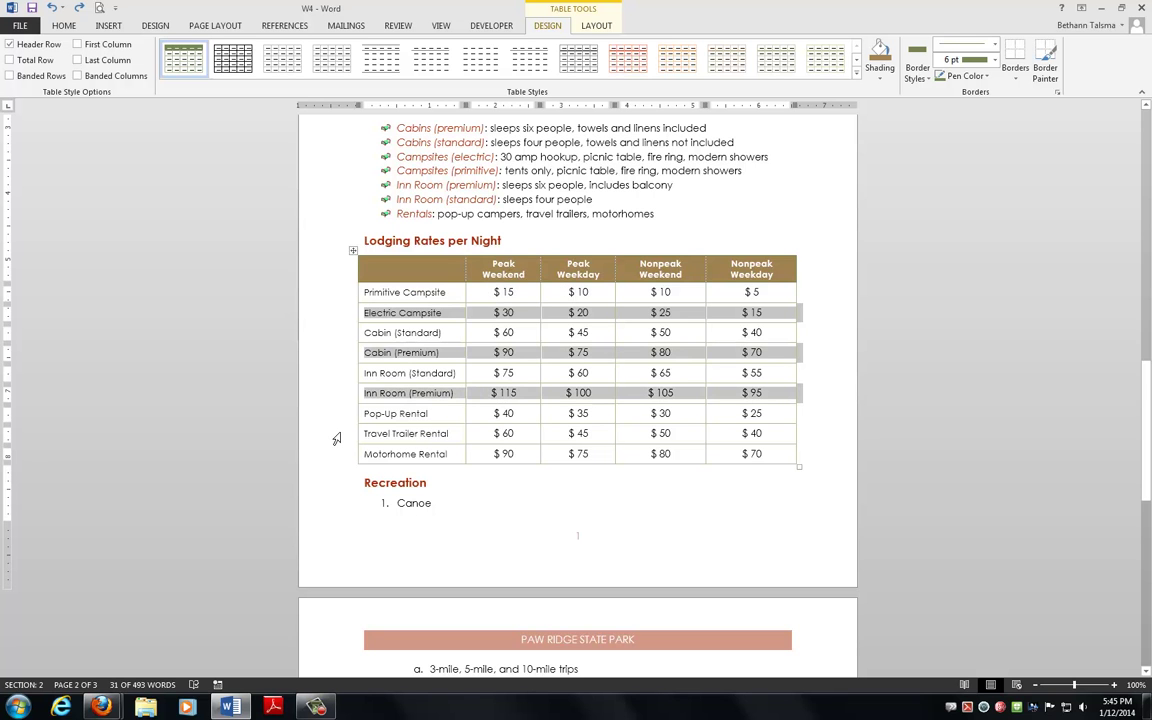
{"action": "left_click", "coordinate": [334, 437], "text": "ctrl"}
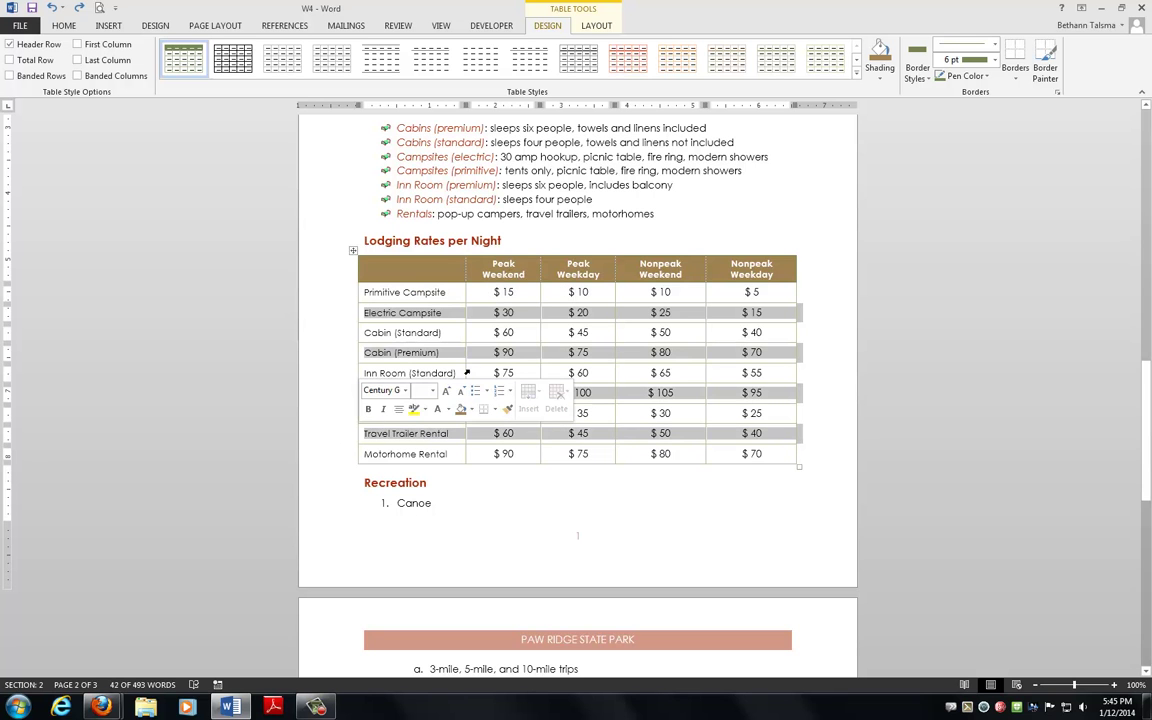
{"action": "left_click", "coordinate": [430, 372]}
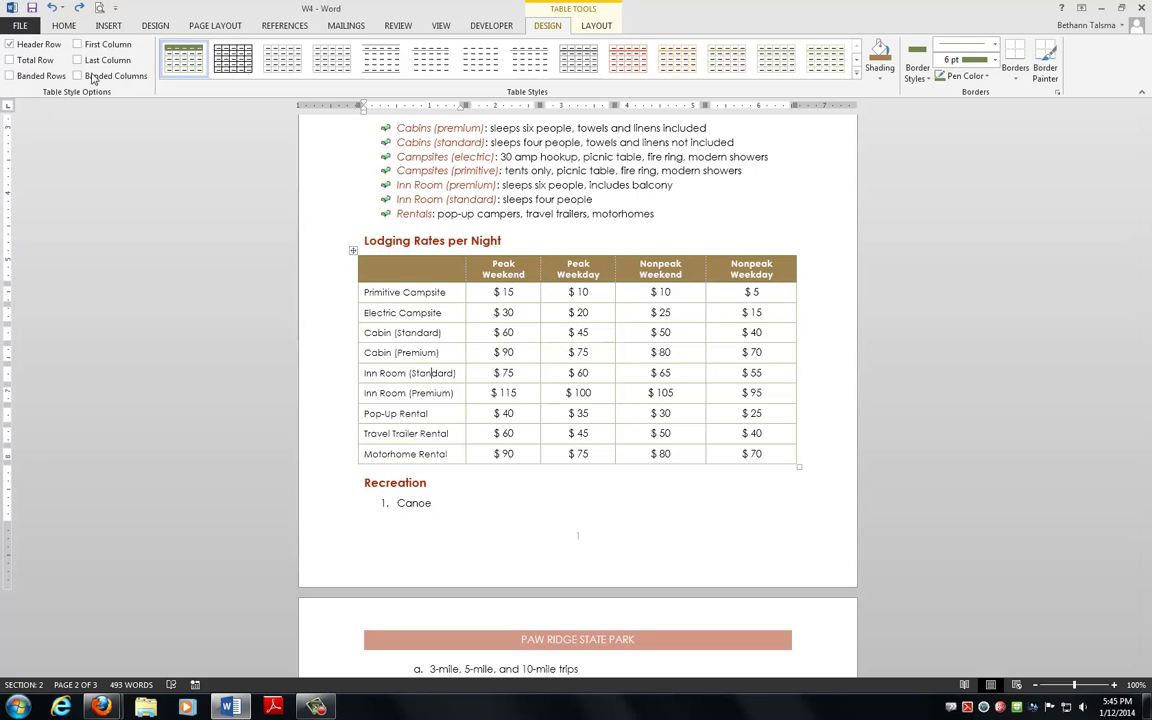
{"action": "left_click", "coordinate": [12, 79]}
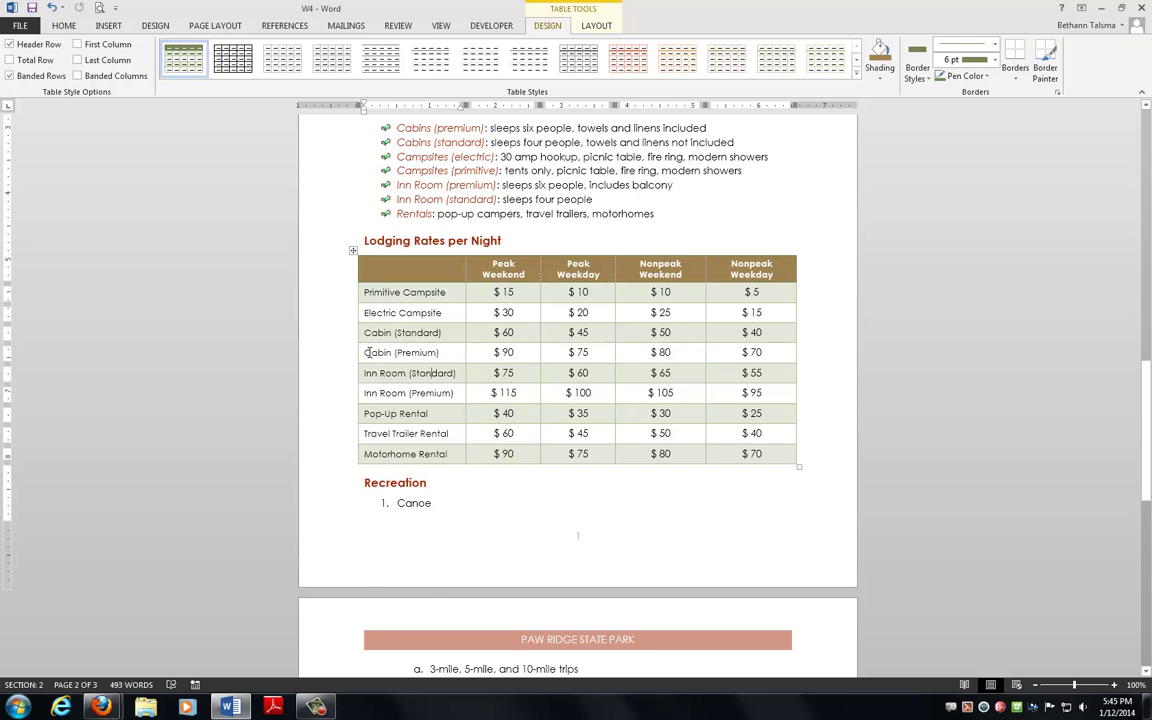
- Insert a row above Cabin (Premium) and type practice text 'Sdfjlksdfjl;sfj'
{"action": "right_click", "coordinate": [368, 352]}
{"action": "mouse_move", "coordinate": [440, 498]}
{"action": "left_click", "coordinate": [508, 534]}
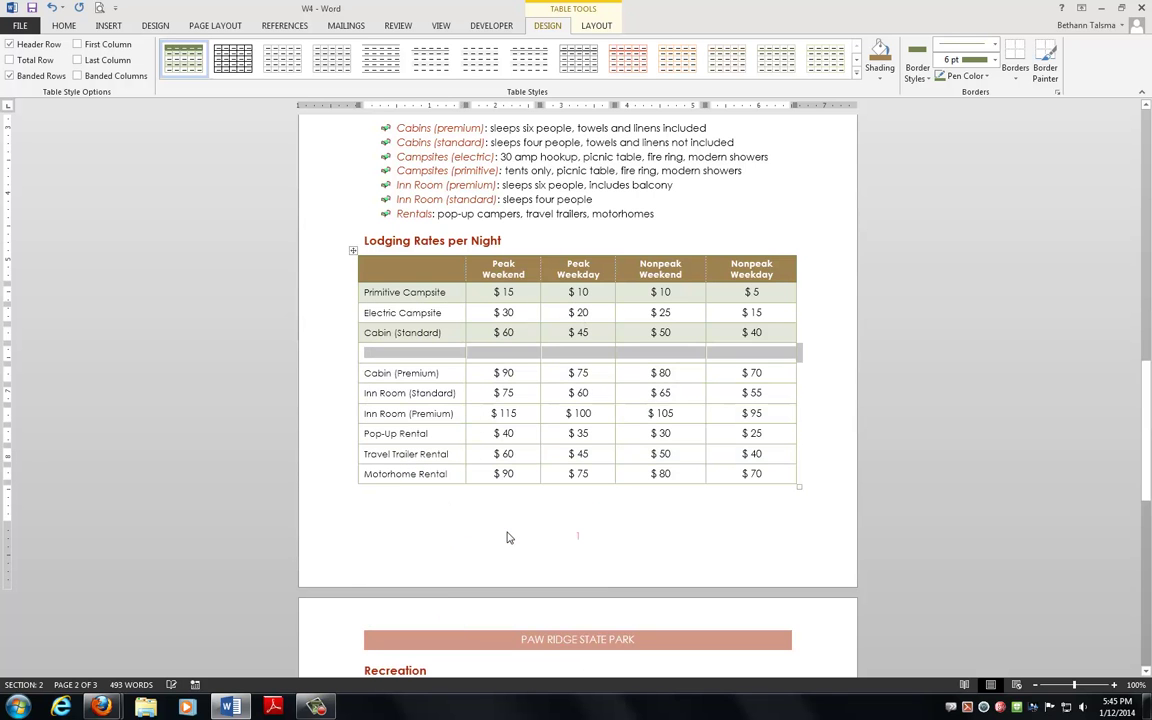
{"action": "type", "text": "Sdfjlksdfjl;sfj"}
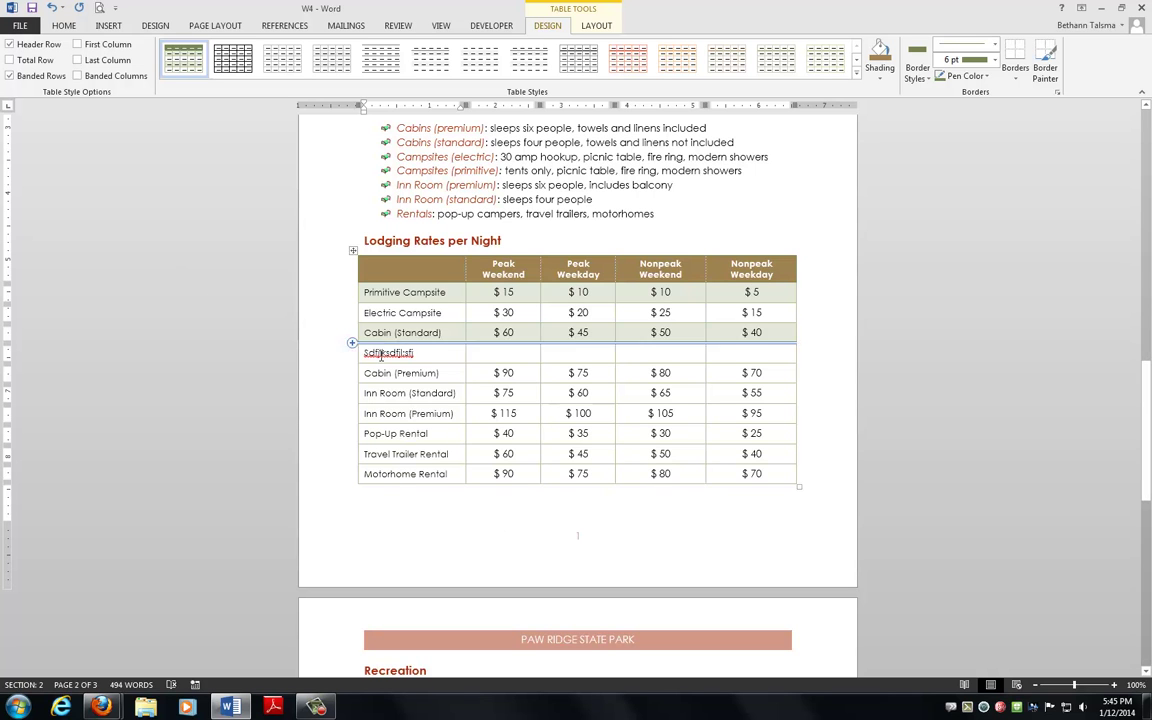
- Delete the mid-table practice row and add a bottom row with 'Sdfsdlfjk' and 'asdf'
{"action": "key", "text": "BackSpace"}
{"action": "key", "text": "BackSpace"}
{"action": "key", "text": "BackSpace"}
{"action": "key", "text": "BackSpace"}
{"action": "key", "text": "BackSpace"}
{"action": "key", "text": "BackSpace"}
{"action": "key", "text": "BackSpace"}
{"action": "key", "text": "BackSpace"}
{"action": "key", "text": "BackSpace"}
{"action": "key", "text": "BackSpace"}
{"action": "key", "text": "BackSpace"}
{"action": "key", "text": "BackSpace"}
{"action": "key", "text": "BackSpace"}
{"action": "key", "text": "BackSpace"}
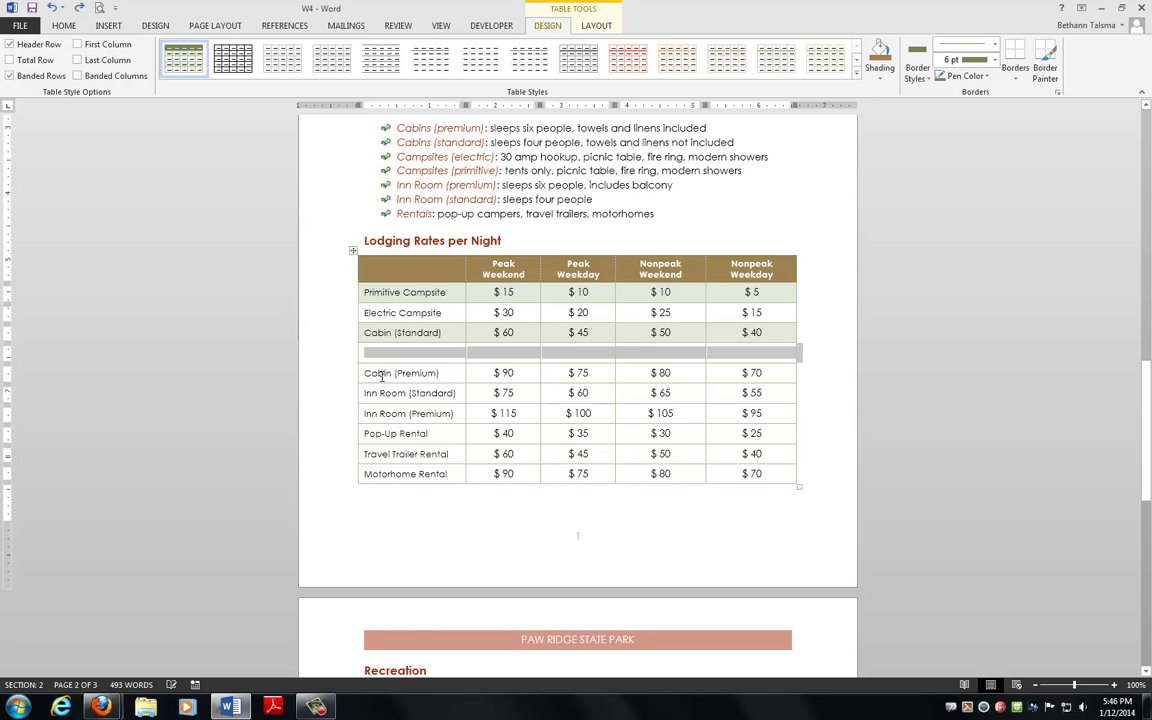
{"action": "key", "text": "BackSpace"}
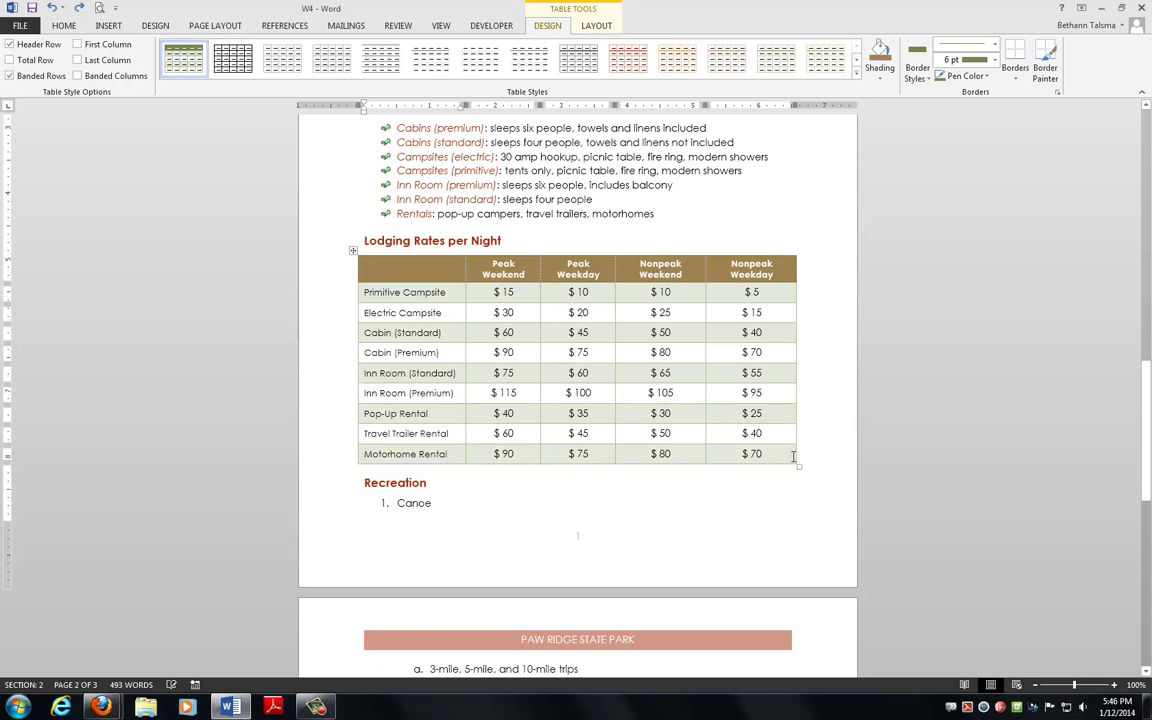
{"action": "key", "text": "Tab"}
{"action": "type", "text": "Sdfsdlfjk"}
{"action": "key", "text": "Tab"}
{"action": "key", "text": "Tab"}
{"action": "key", "text": "Tab"}
{"action": "key", "text": "Tab"}
{"action": "key", "text": "Tab"}
{"action": "type", "text": "asdf"}
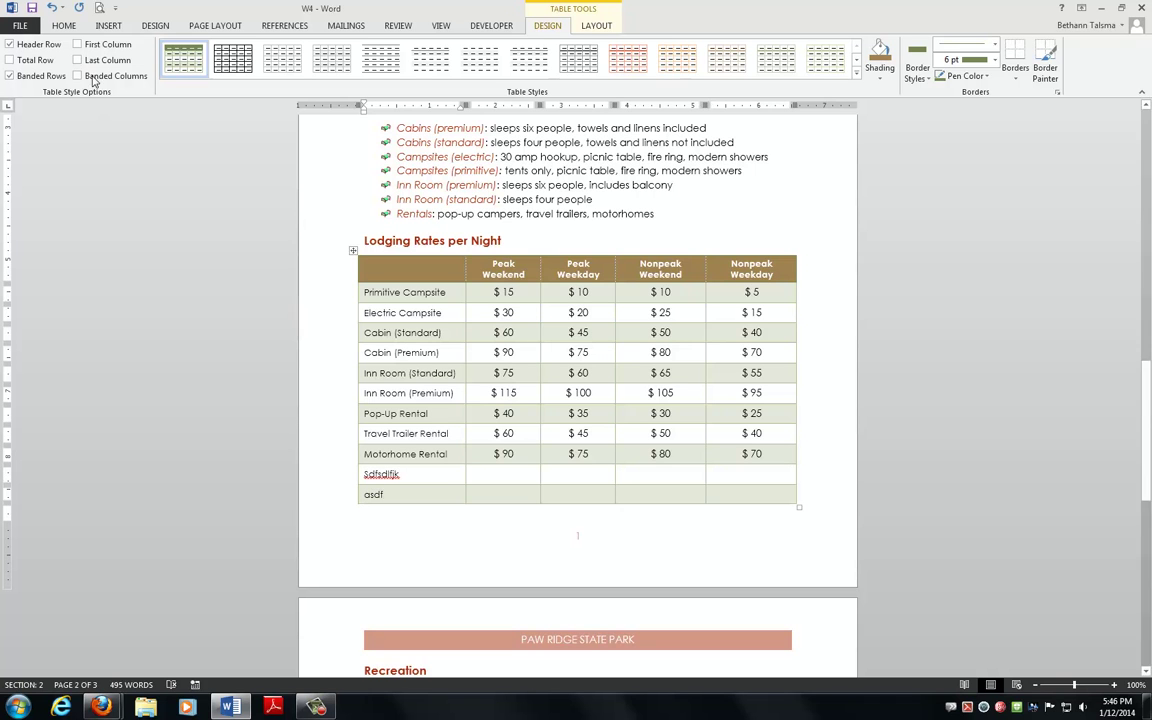
- Insert a practice row below Inn Room (Standard), then undo the extra row edits
{"action": "right_click", "coordinate": [335, 378]}
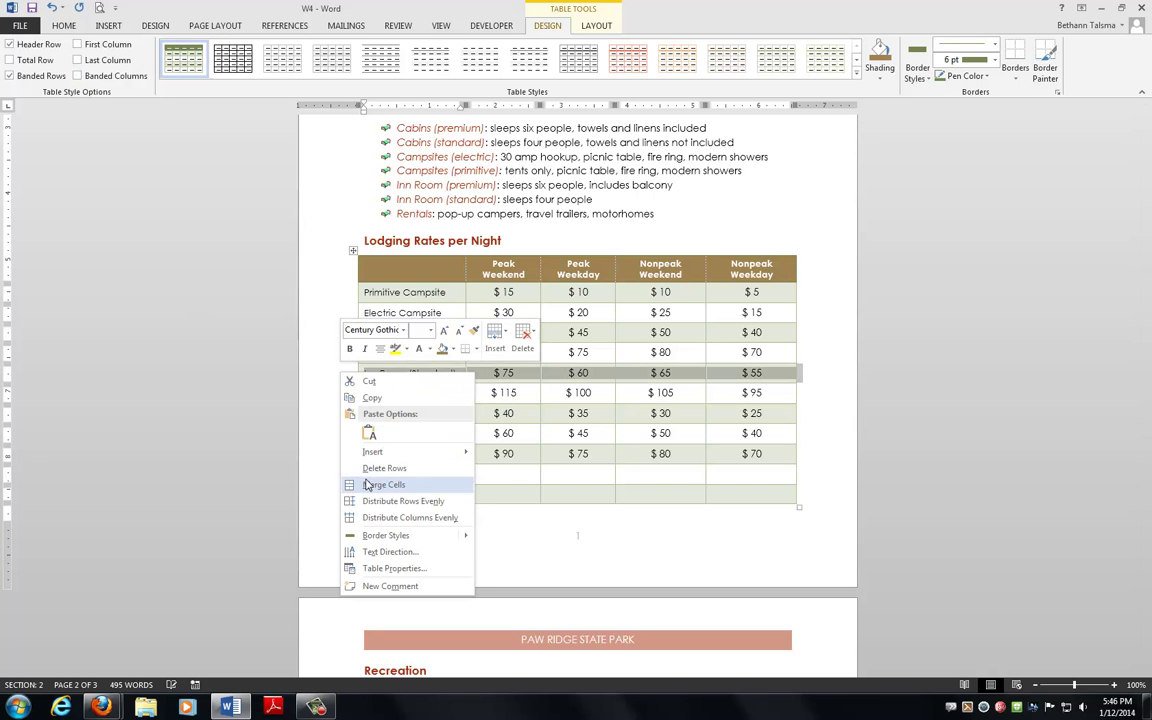
{"action": "mouse_move", "coordinate": [374, 455]}
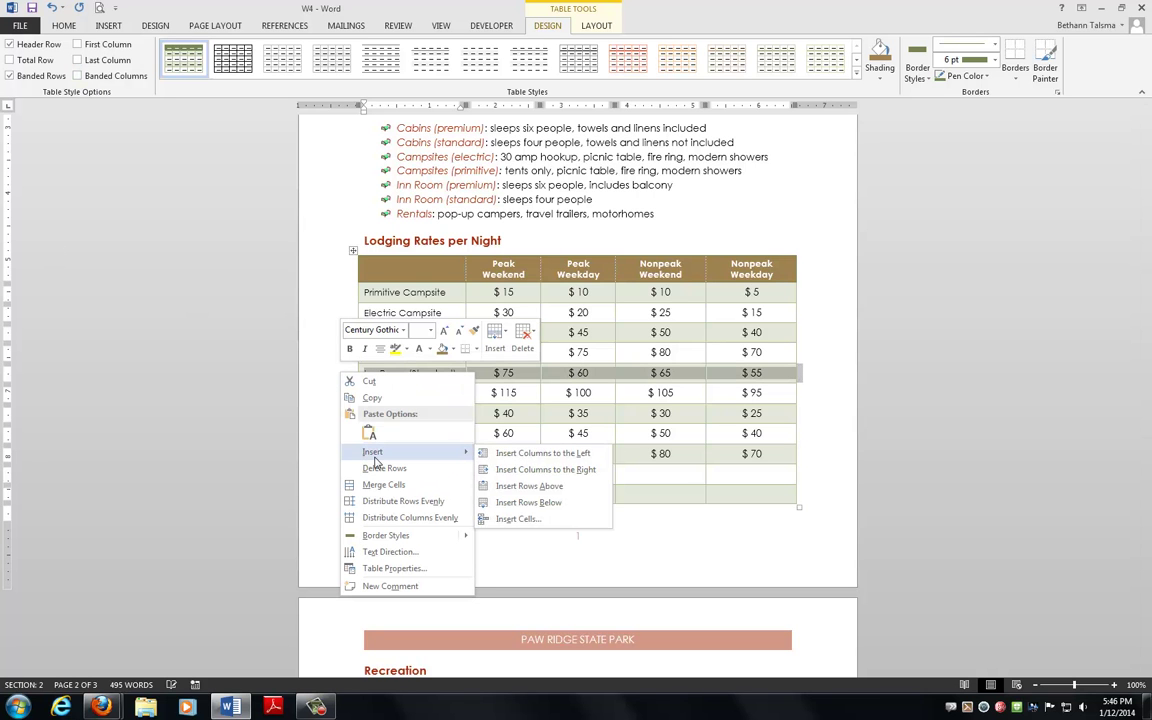
{"action": "left_click", "coordinate": [512, 502]}
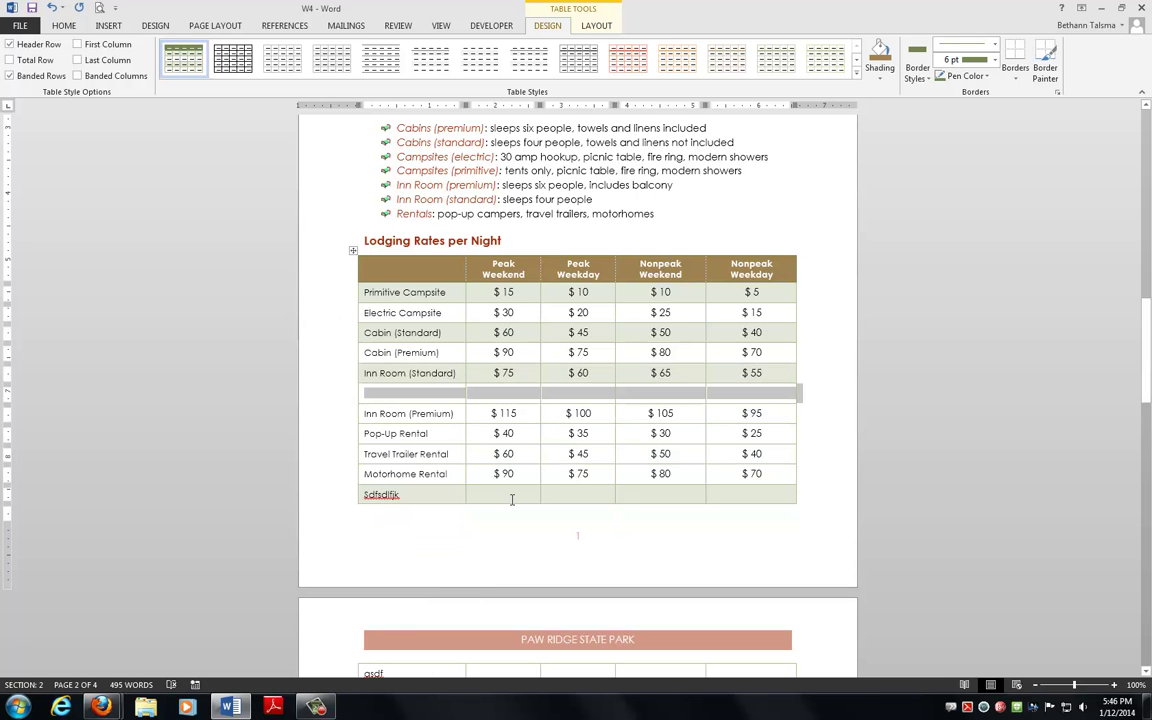
{"action": "type", "text": "sdfkjslkdfjklsjdf"}
{"action": "key", "text": "Tab"}
{"action": "key", "text": "Tab"}
{"action": "key", "text": "Tab"}
{"action": "key", "text": "Tab"}
{"action": "key", "text": "Tab"}
{"action": "key", "text": "Tab"}
{"action": "key", "text": "Tab"}
{"action": "key", "text": "Tab"}
{"action": "key", "text": "Tab"}
{"action": "key", "text": "Tab"}
{"action": "key", "text": "Tab"}
{"action": "key", "text": "Tab"}
{"action": "key", "text": "Tab"}
{"action": "key", "text": "Tab"}
{"action": "key", "text": "Tab"}
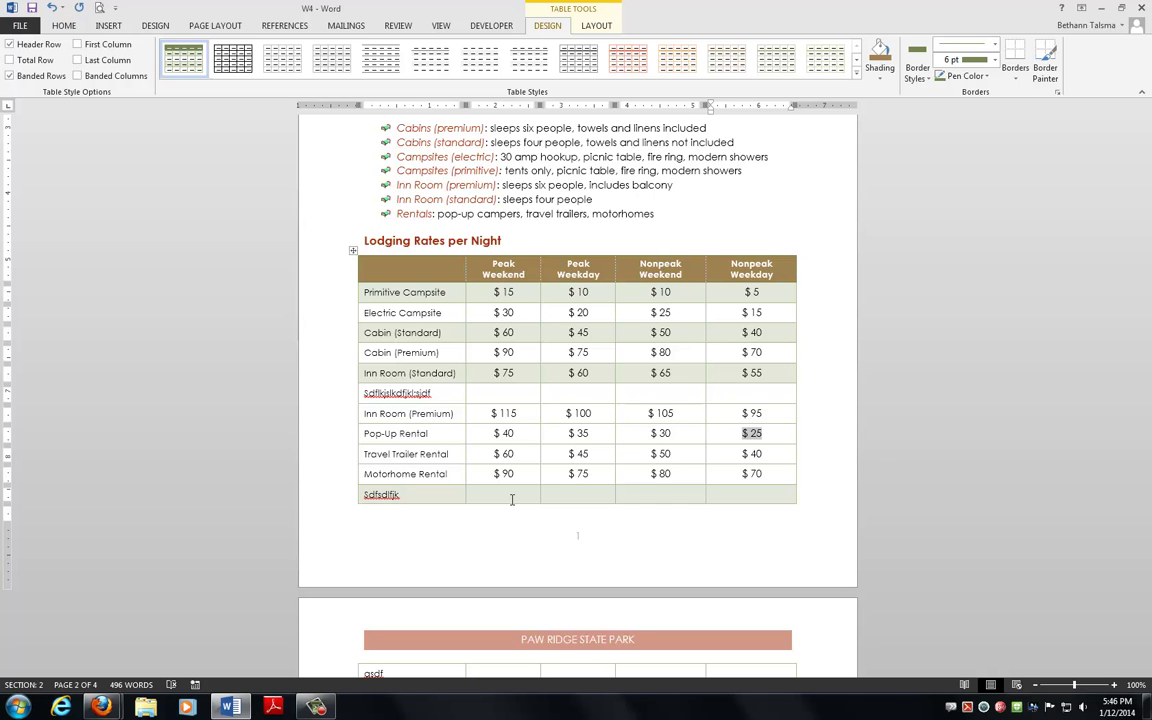
{"action": "key", "text": "Tab"}
{"action": "key", "text": "Tab"}
{"action": "key", "text": "Tab"}
{"action": "key", "text": "Tab"}
{"action": "key", "text": "Tab"}
{"action": "key", "text": "Tab"}
{"action": "key", "text": "Tab"}
{"action": "key", "text": "Tab"}
{"action": "key", "text": "Tab"}
{"action": "key", "text": "Tab"}
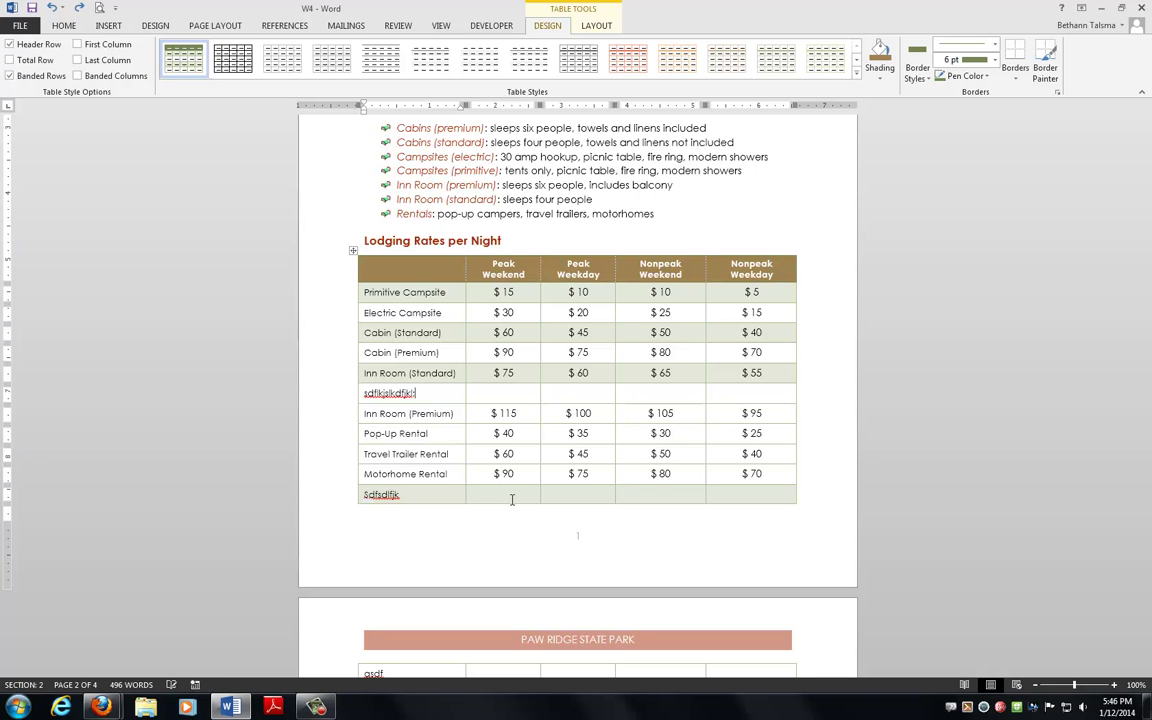
{"action": "key", "text": "ctrl+z"}
{"action": "key", "text": "ctrl+z"}
{"action": "key", "text": "ctrl+z"}
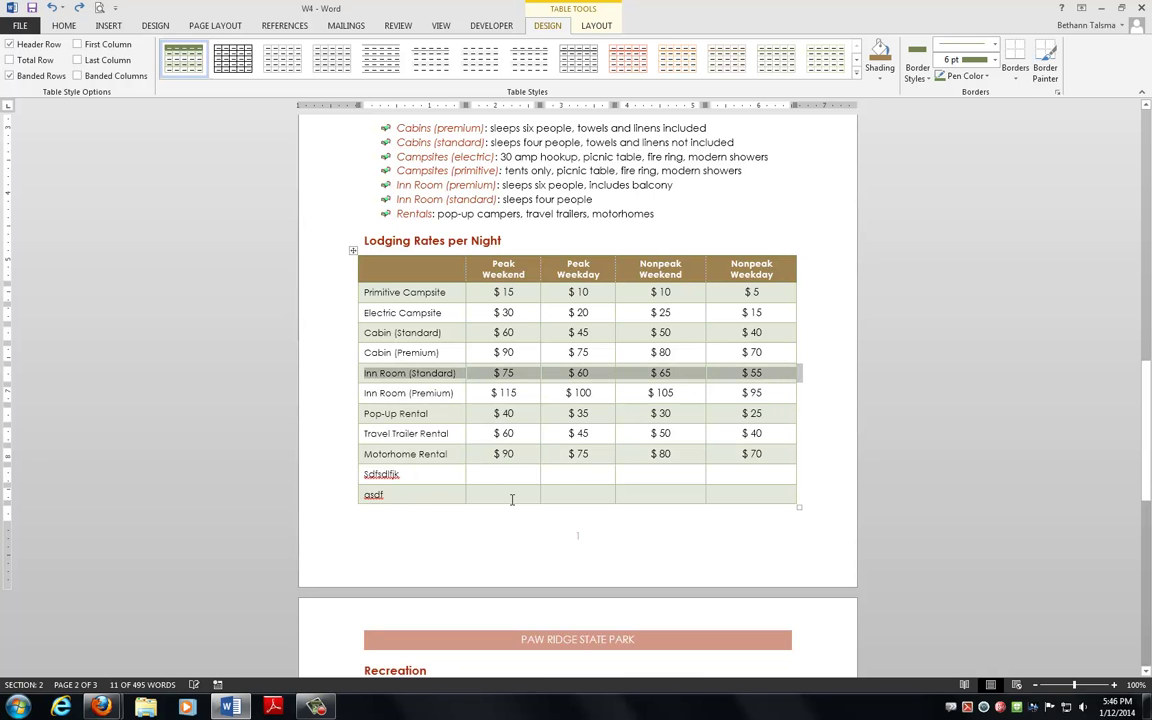
{"action": "key", "text": "ctrl+z"}
{"action": "key", "text": "ctrl+z"}
{"action": "key", "text": "ctrl+z"}
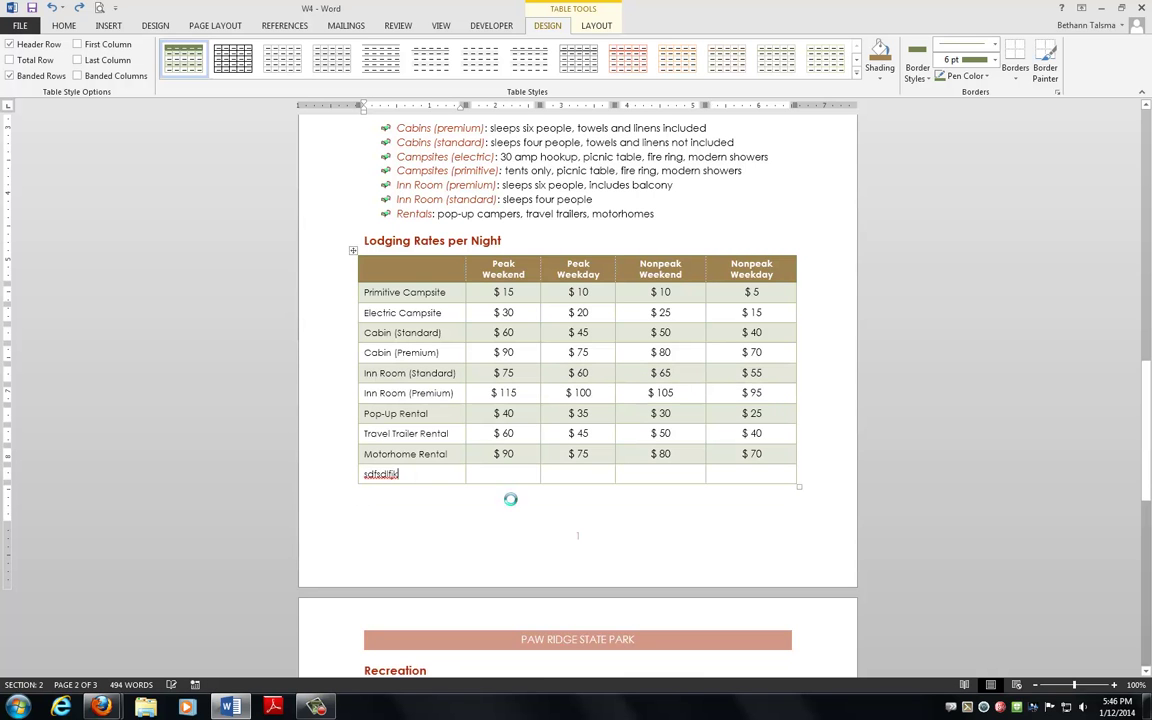
{"action": "key", "text": "ctrl+z"}
{"action": "key", "text": "ctrl+z"}
{"action": "key", "text": "ctrl+z"}
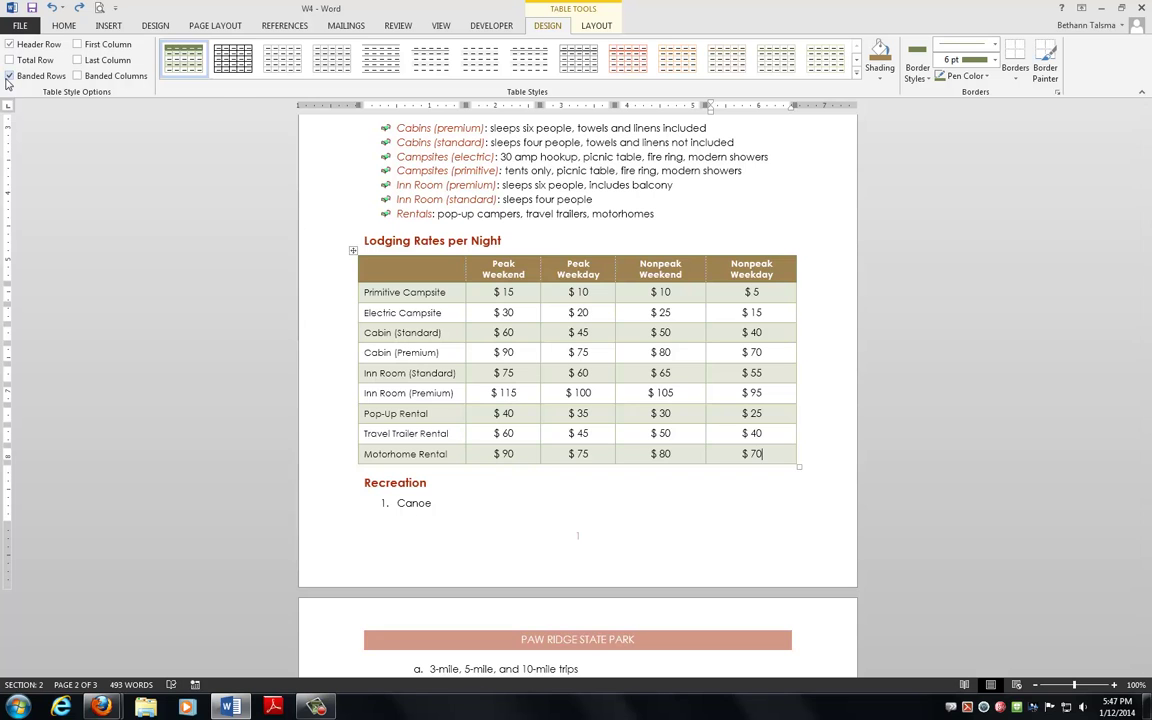
{"action": "key", "text": "Tab"}
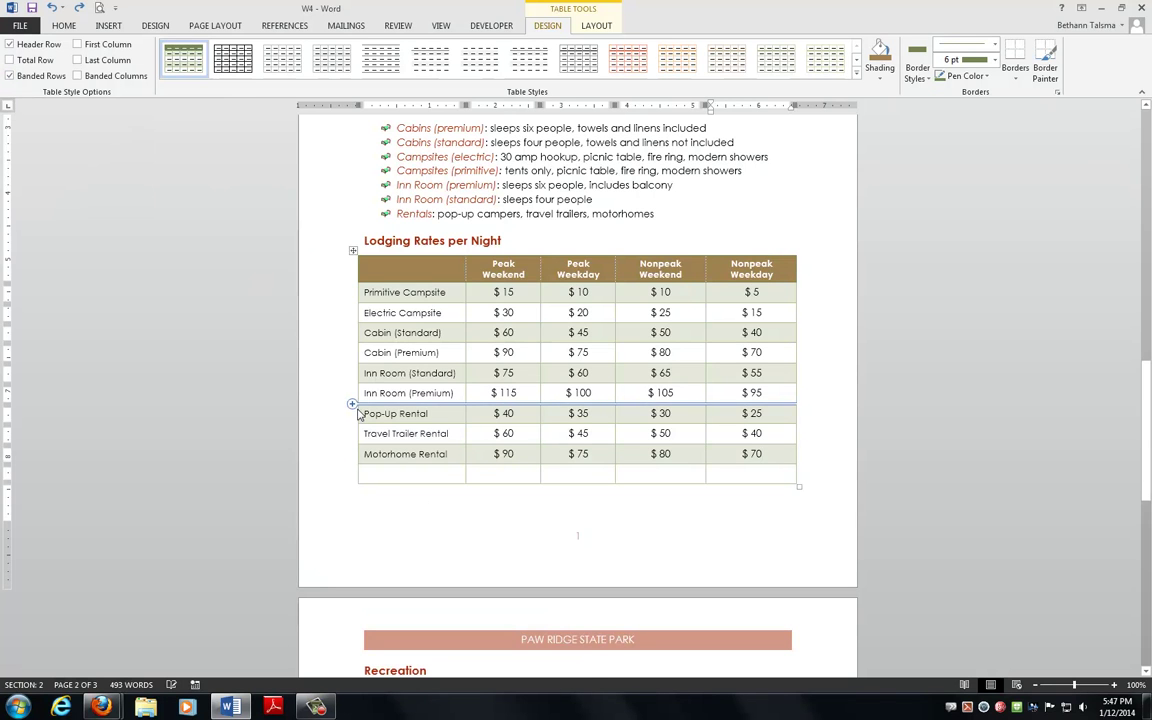
{"action": "type", "text": "sdfsdfjk"}
{"action": "key", "text": "Return"}
{"action": "type", "text": "asdf"}
{"action": "left_click", "coordinate": [352, 404]}
{"action": "type", "text": "sdflkjslkdfjkl"}
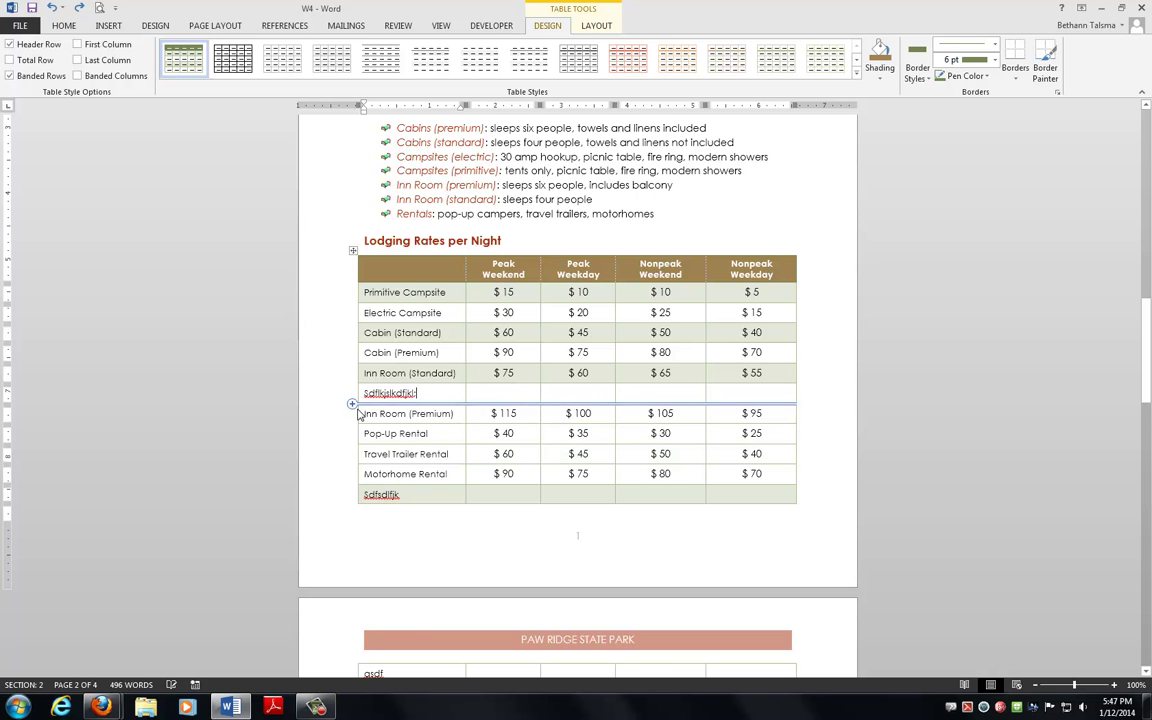
{"action": "left_click", "coordinate": [9, 76]}
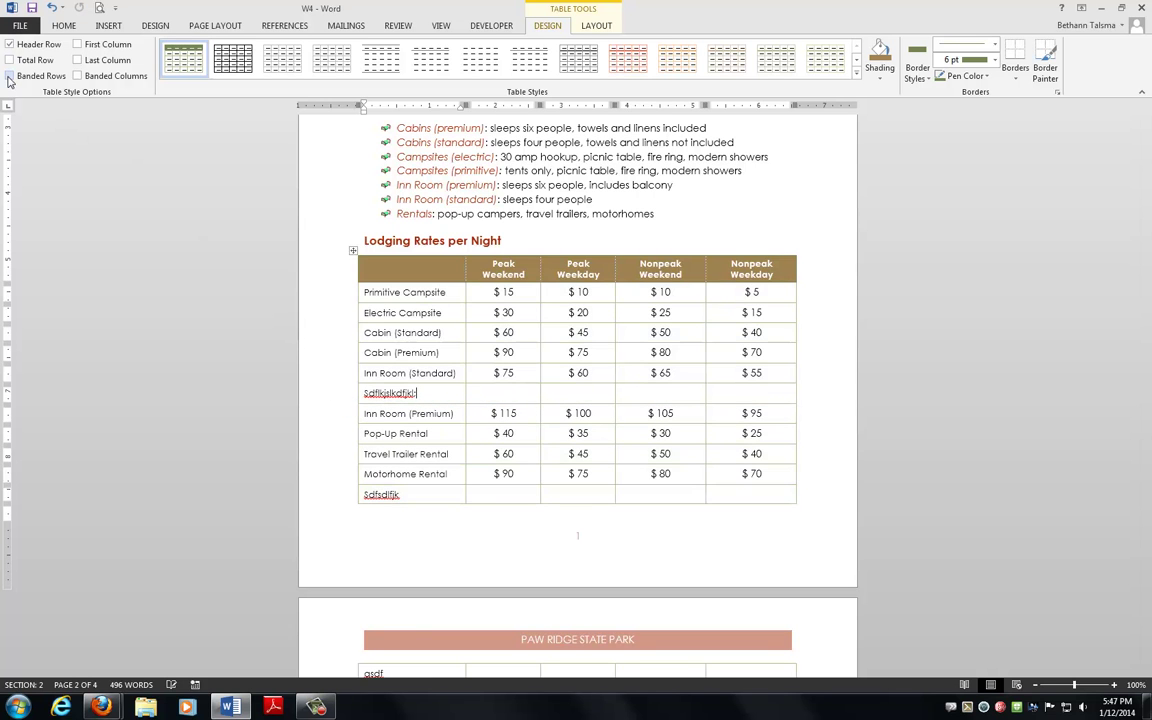
{"action": "left_click", "coordinate": [9, 76]}
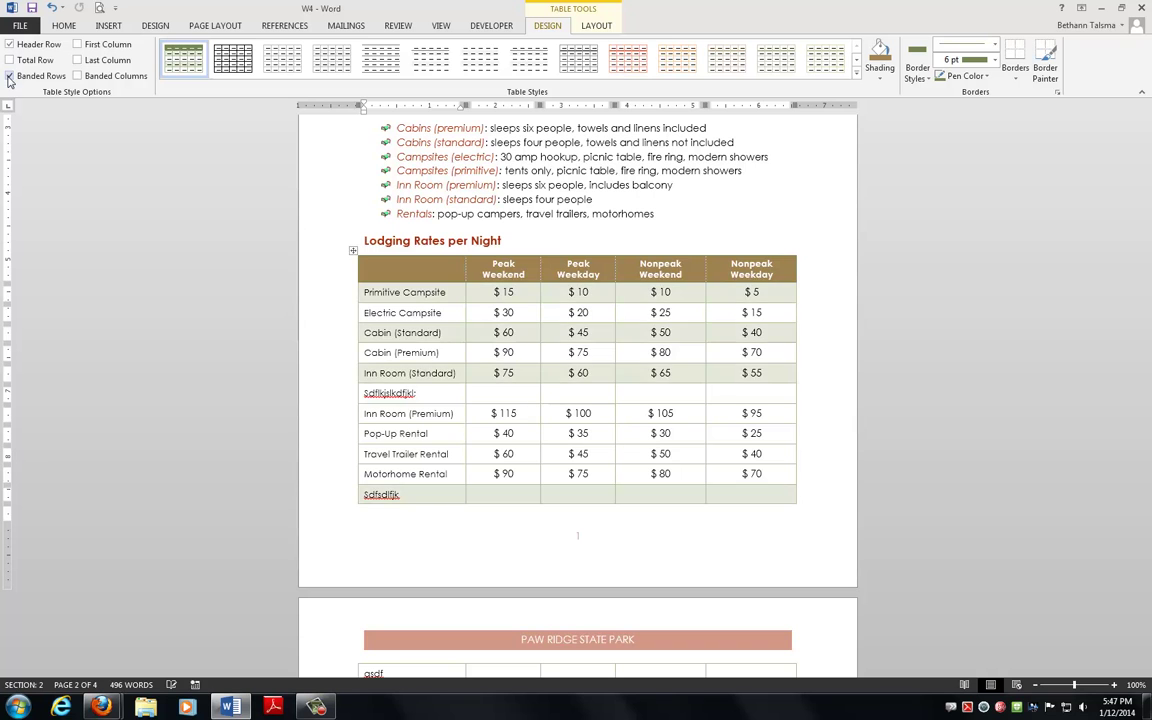
{"action": "left_click", "coordinate": [9, 76]}
{"action": "left_click", "coordinate": [77, 76]}
{"action": "left_click", "coordinate": [9, 77]}
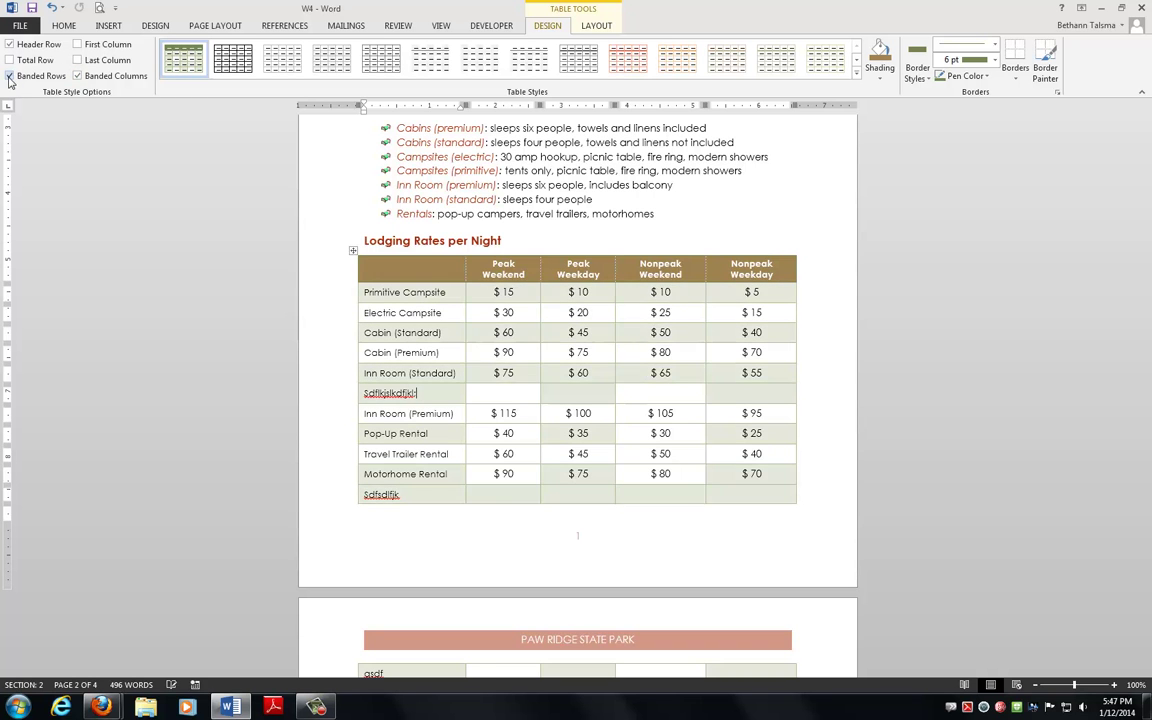
{"action": "left_click", "coordinate": [77, 76]}
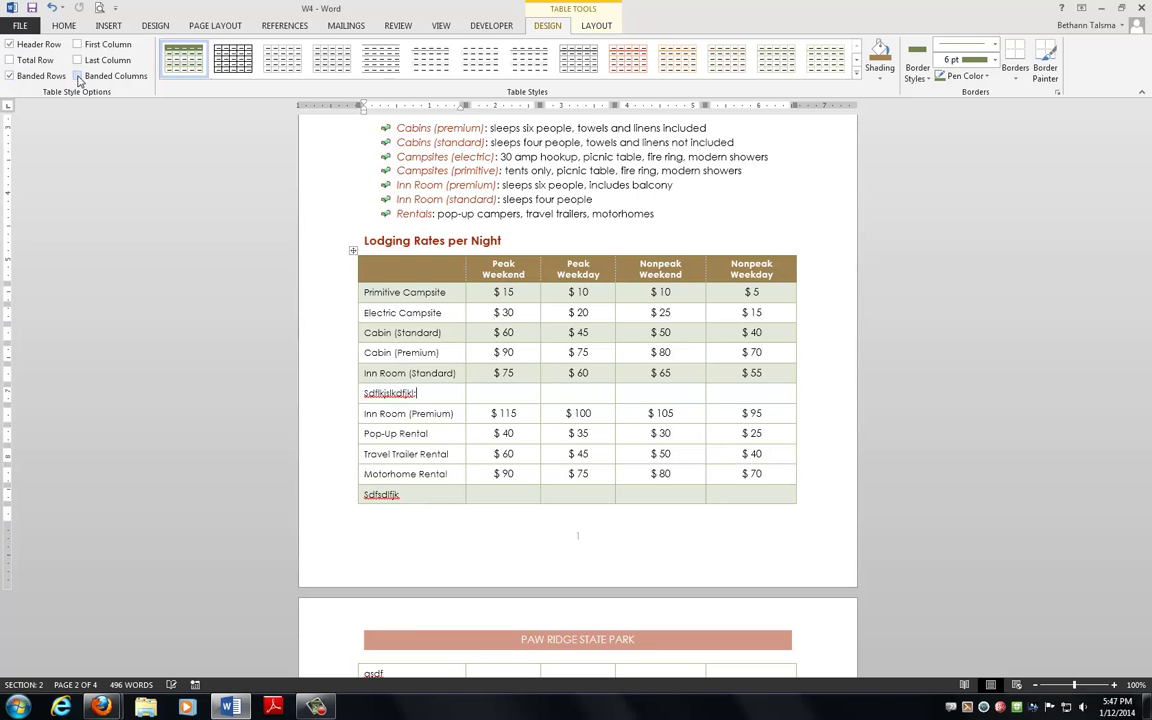
{"action": "left_click", "coordinate": [14, 74]}
{"action": "key", "text": "ctrl+z"}
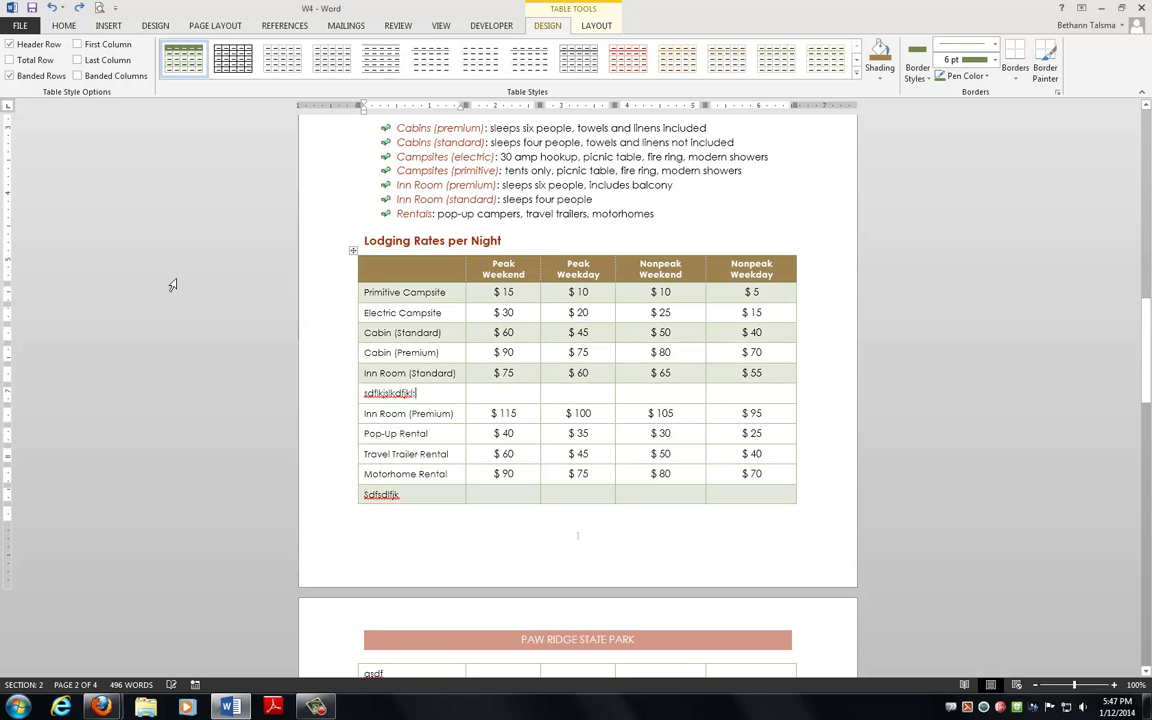
{"action": "key", "text": "ctrl+z"}
{"action": "key", "text": "ctrl+z"}
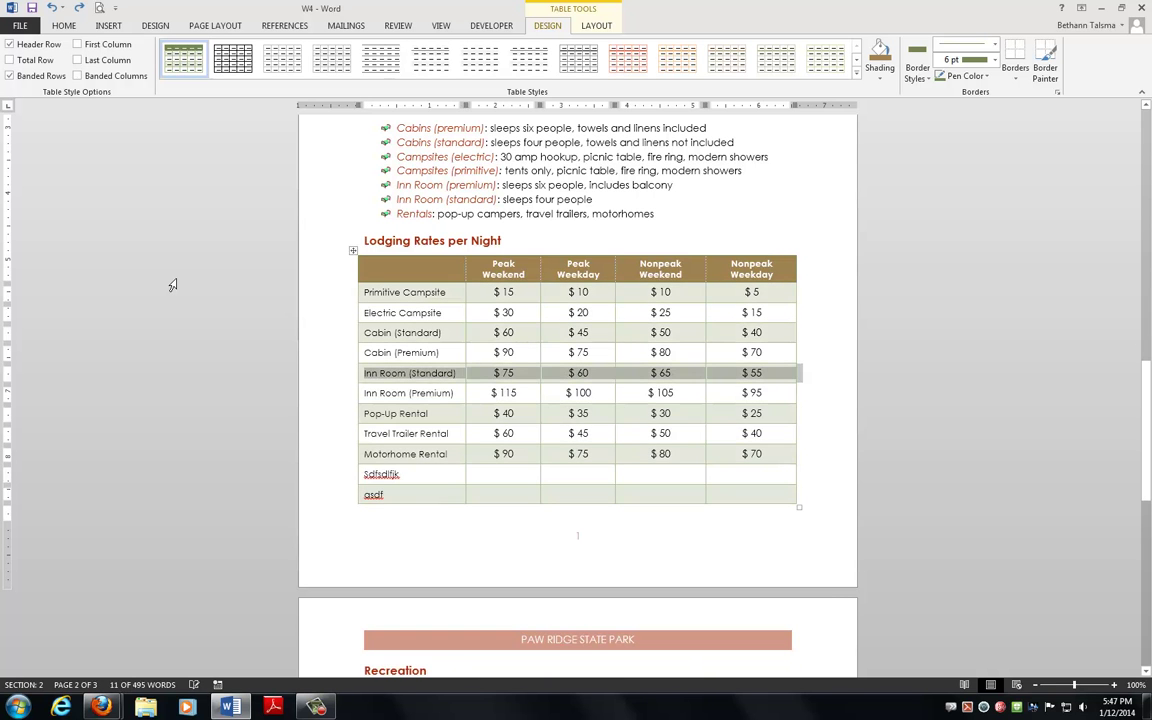
{"action": "key", "text": "ctrl+z"}
{"action": "key", "text": "ctrl+z"}
{"action": "key", "text": "ctrl+z"}
{"action": "key", "text": "ctrl+z"}
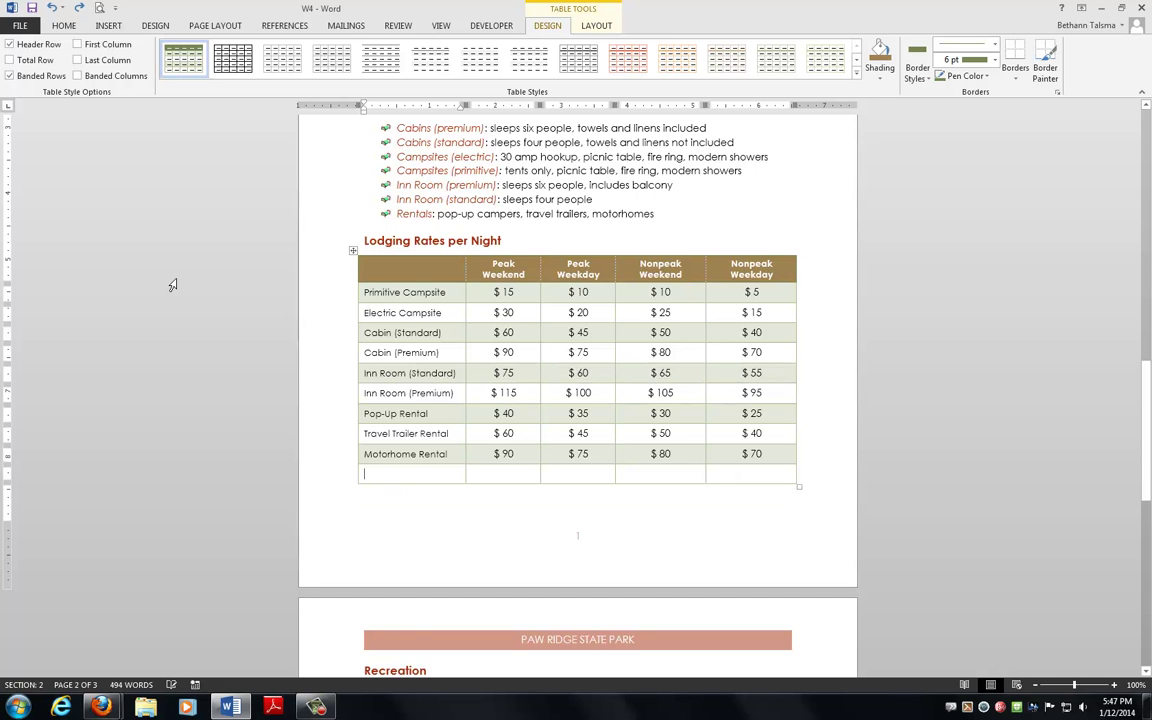
{"action": "key", "text": "ctrl+z"}
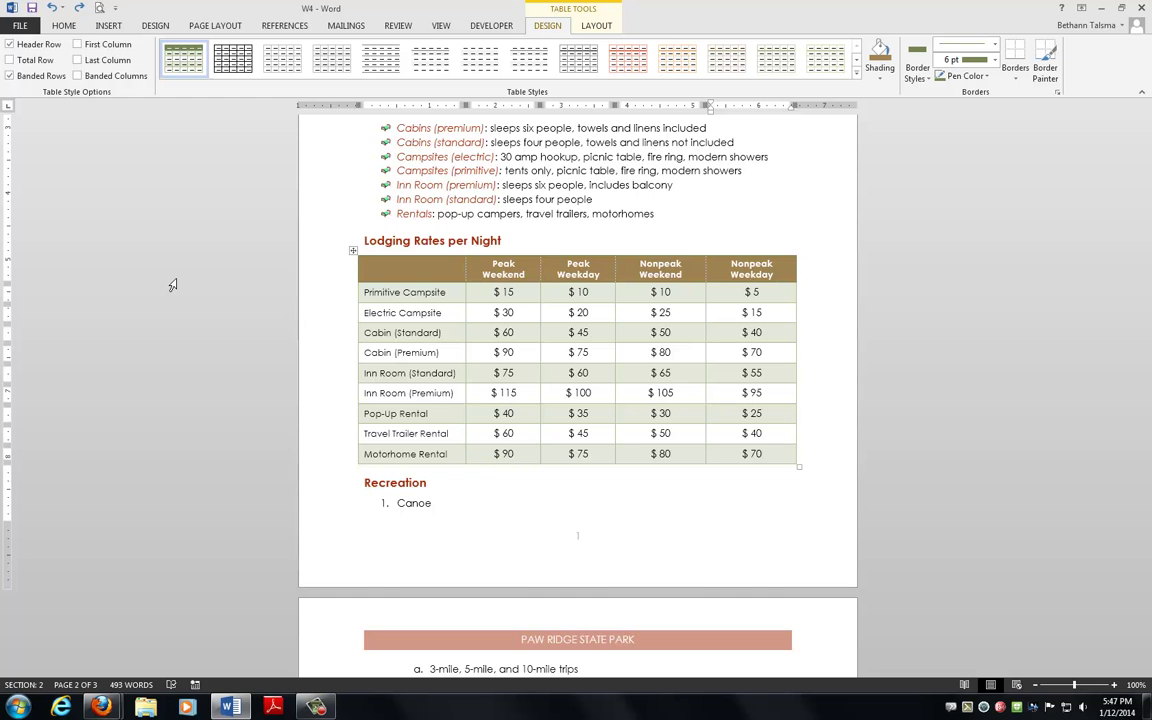
{"action": "left_click", "coordinate": [858, 74]}
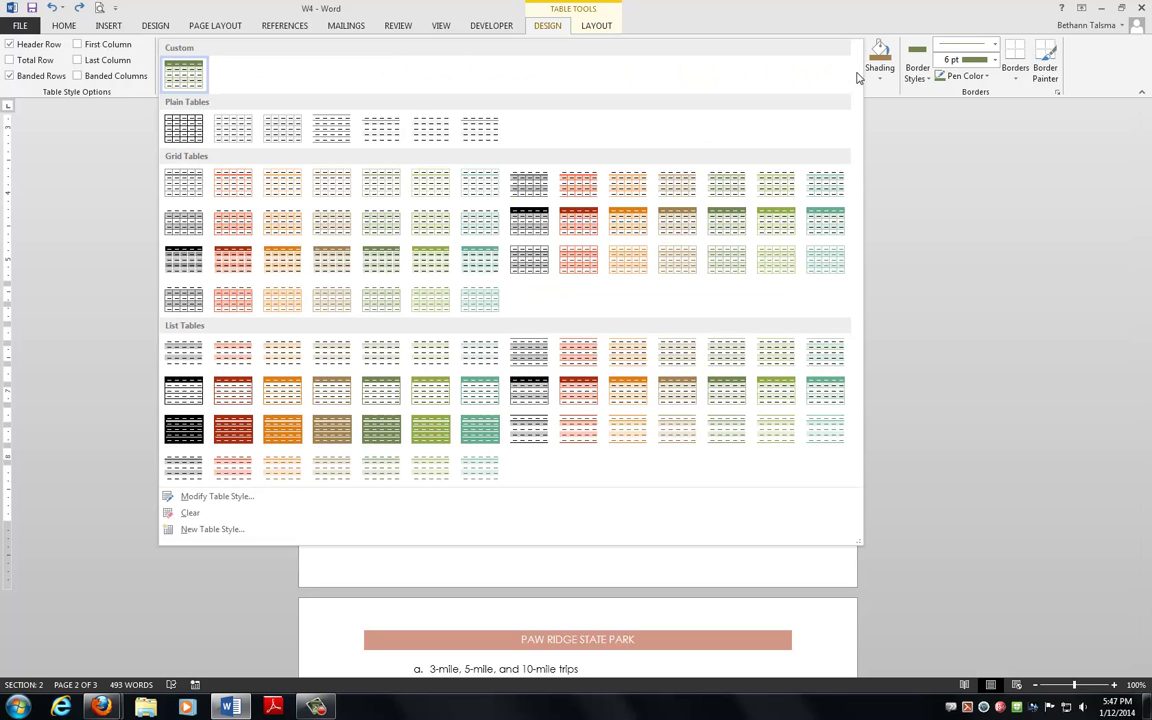
{"action": "left_click", "coordinate": [391, 262]}
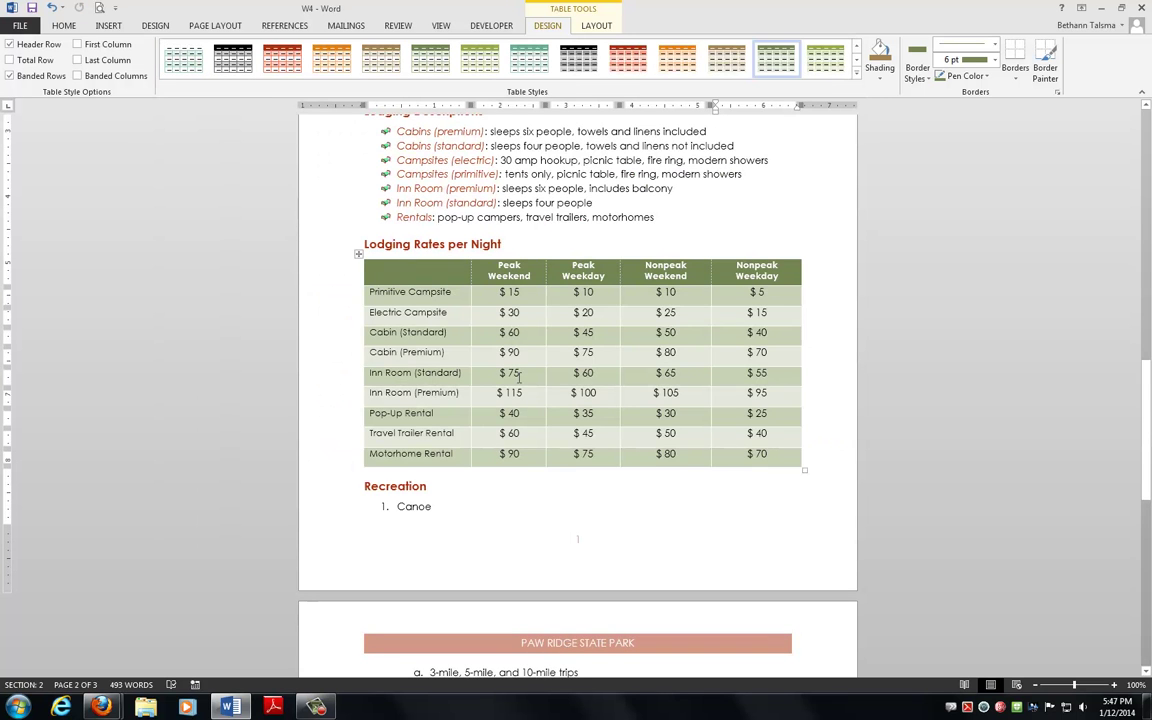
{"action": "key", "text": "ctrl+z"}
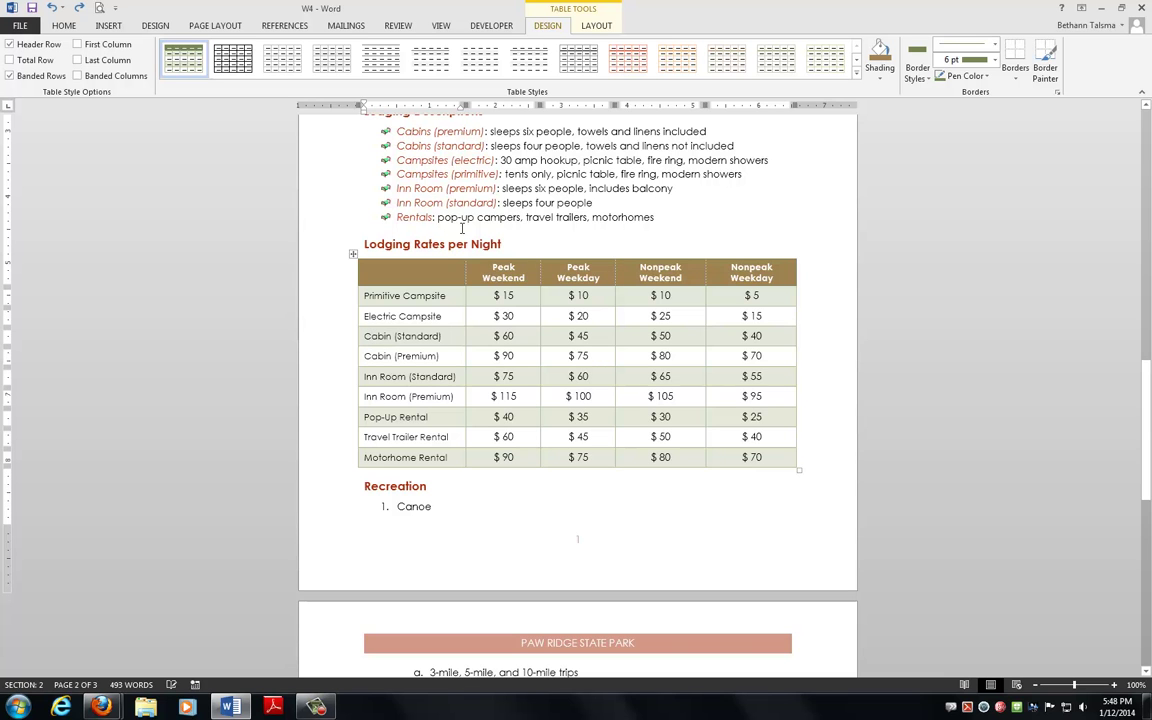
- In Cell Margins, enable Allow spacing between cells and set it to 0.02"
{"action": "left_click", "coordinate": [580, 27]}
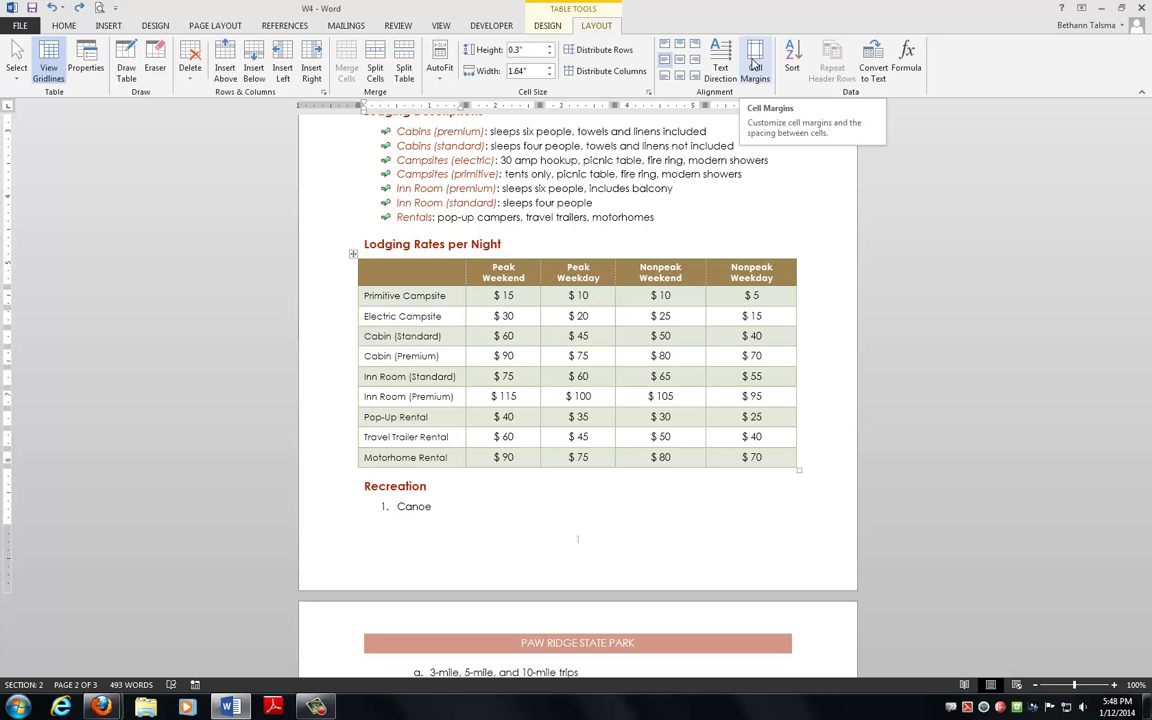
{"action": "left_click", "coordinate": [755, 65]}
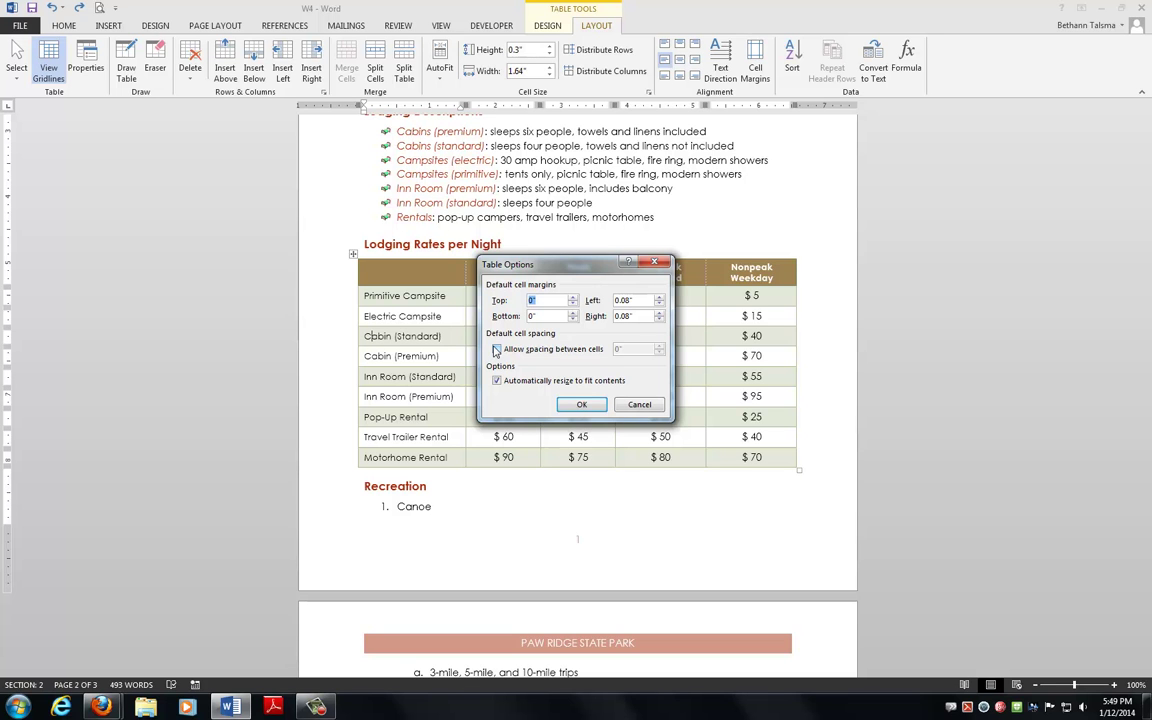
{"action": "left_click", "coordinate": [496, 349]}
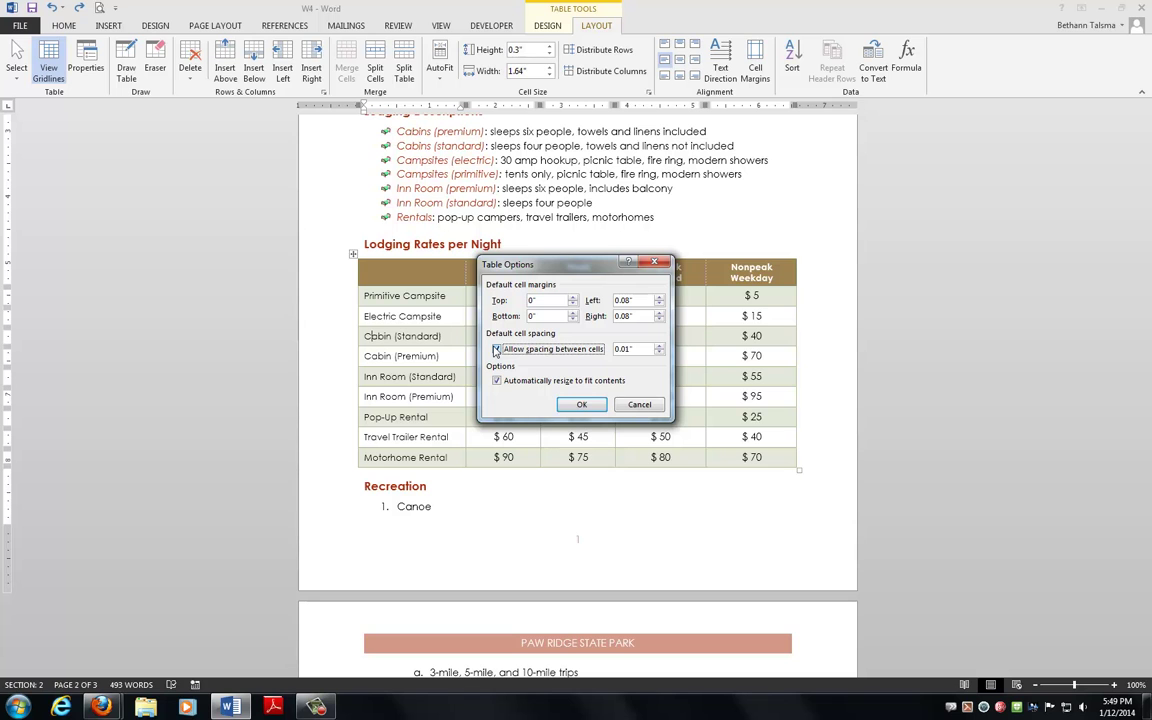
{"action": "left_click", "coordinate": [659, 345]}
{"action": "left_click", "coordinate": [659, 345]}
{"action": "left_click", "coordinate": [659, 352]}
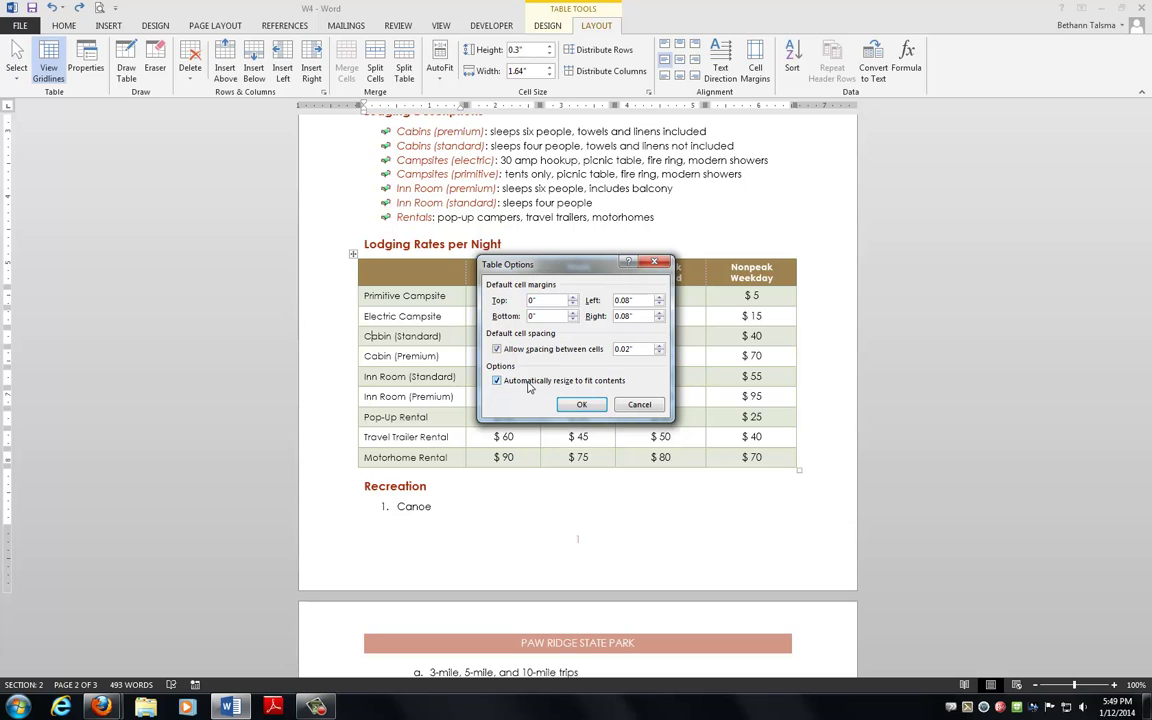
{"action": "left_click", "coordinate": [581, 404]}
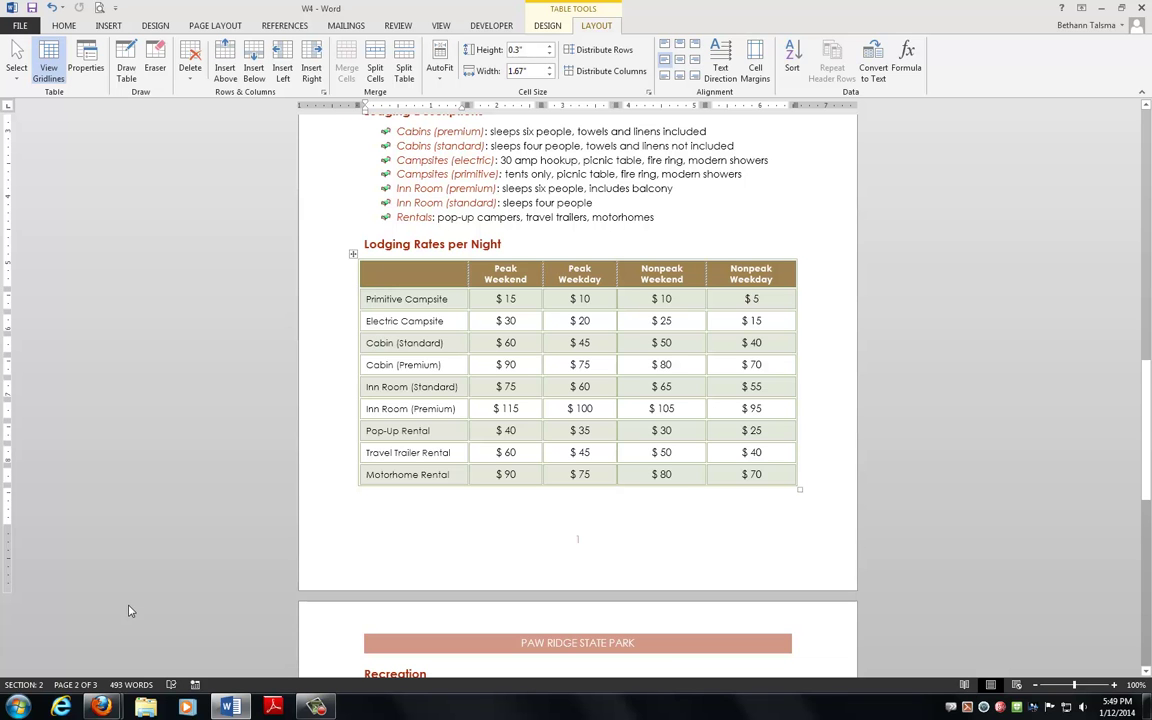
- Set the four price columns to a width of 0.95"
{"action": "scroll", "coordinate": [124, 554], "scroll_direction": "down", "scroll_amount": 3}
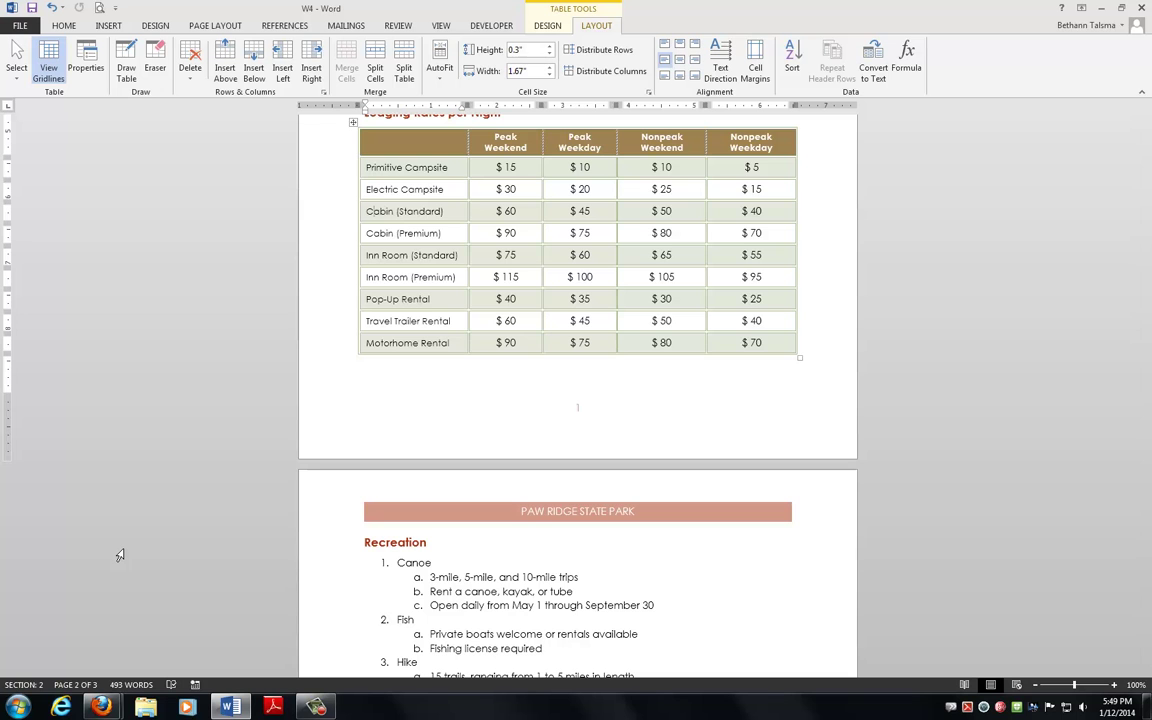
{"action": "scroll", "coordinate": [119, 555], "scroll_direction": "up", "scroll_amount": 2}
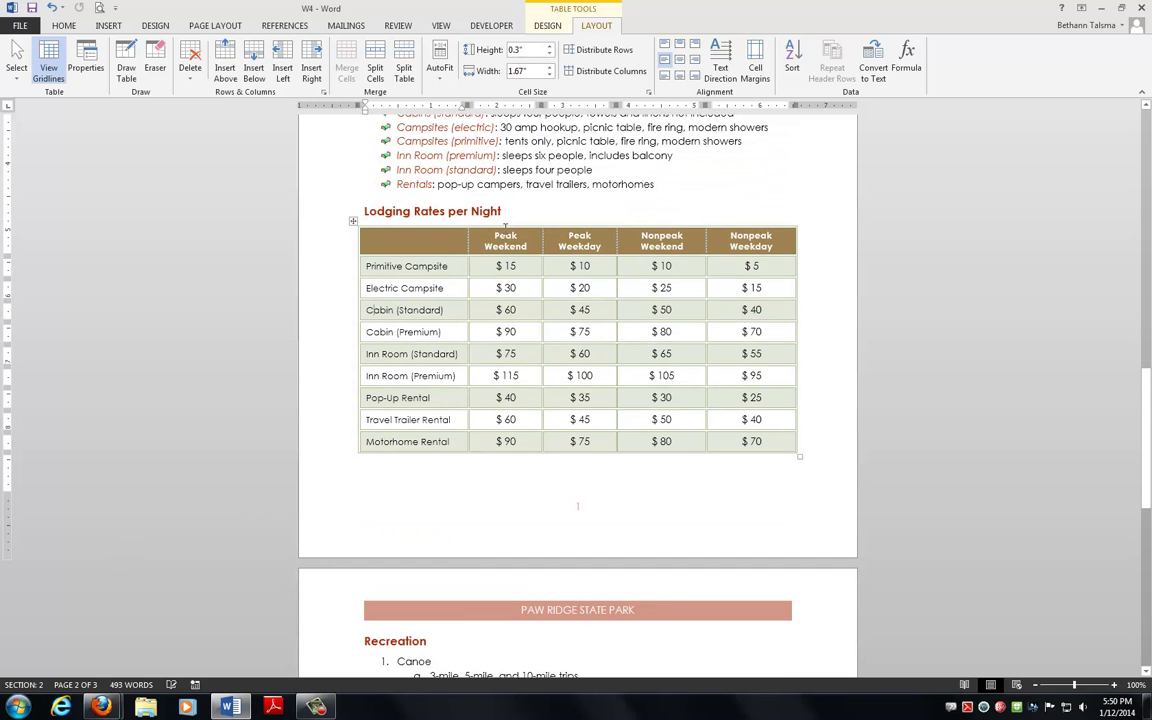
{"action": "left_click_drag", "start_coordinate": [504, 224], "coordinate": [752, 224]}
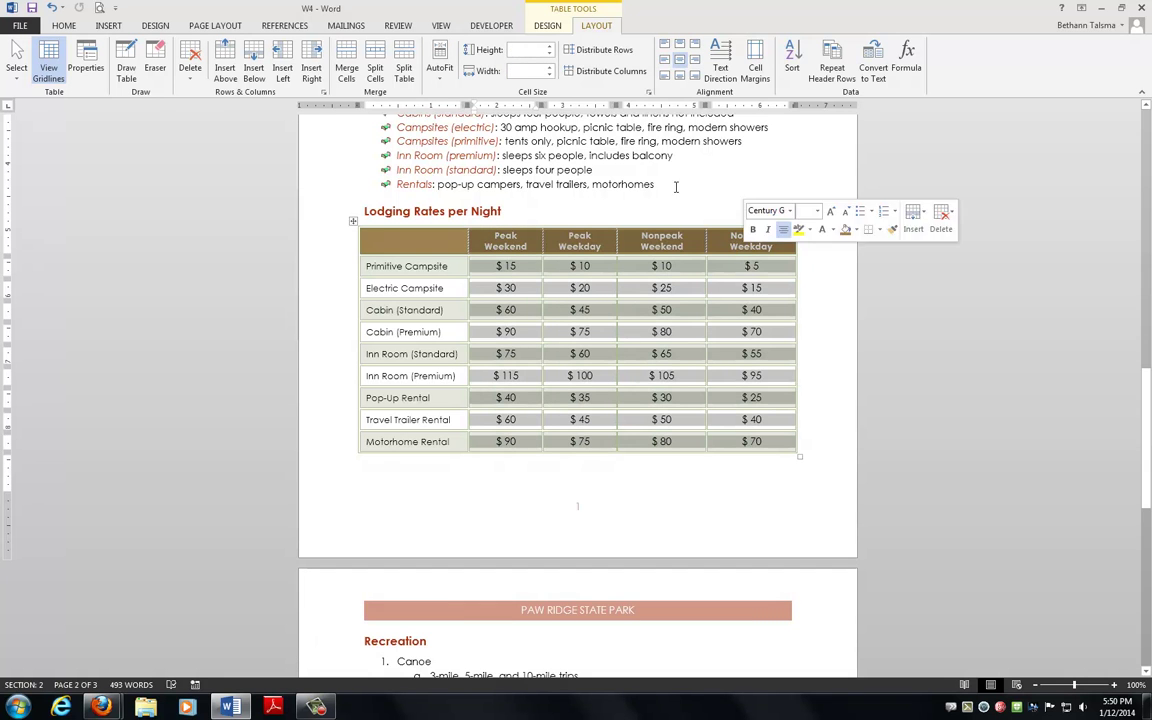
{"action": "left_click", "coordinate": [550, 76]}
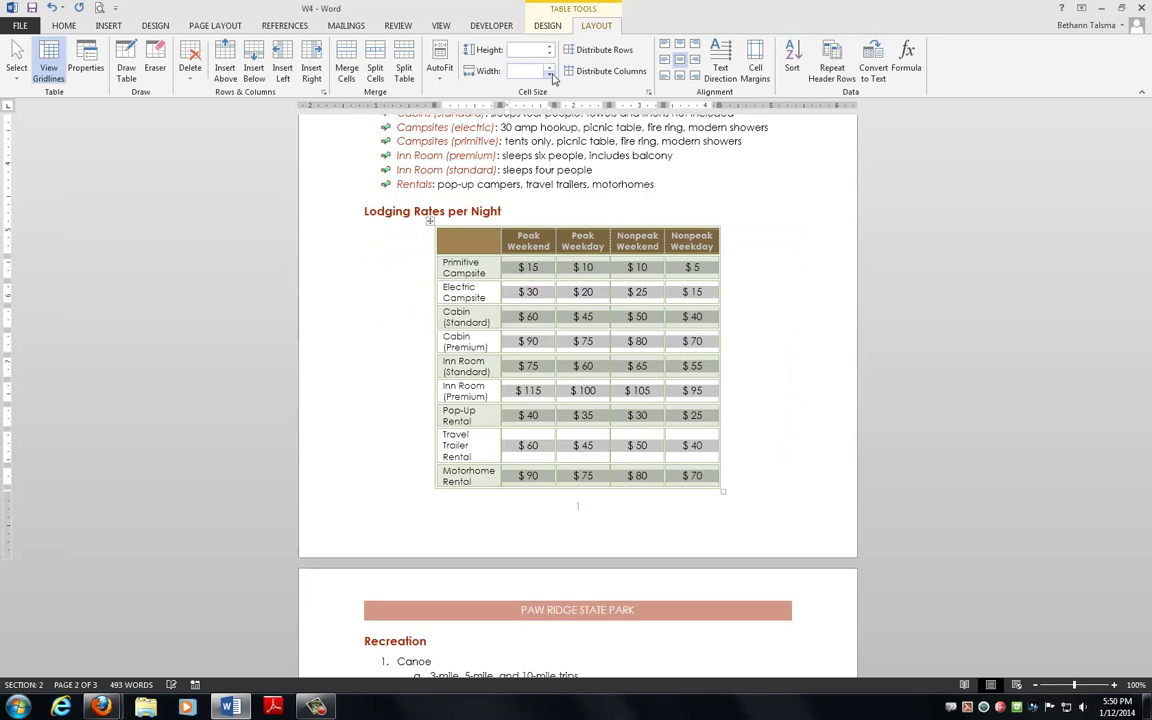
{"action": "left_click", "coordinate": [510, 71]}
{"action": "type", "text": ".95"}
{"action": "key", "text": "Return"}
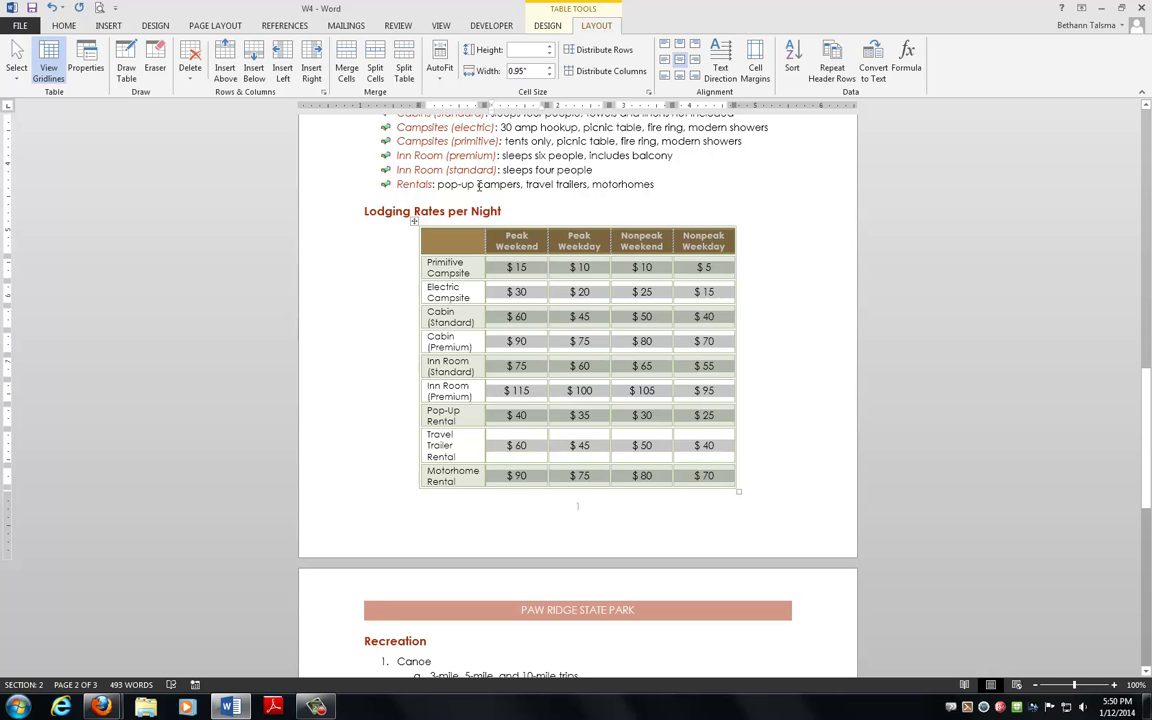
- AutoFit the first column to its row labels and check the column widths
{"action": "left_click", "coordinate": [411, 224]}
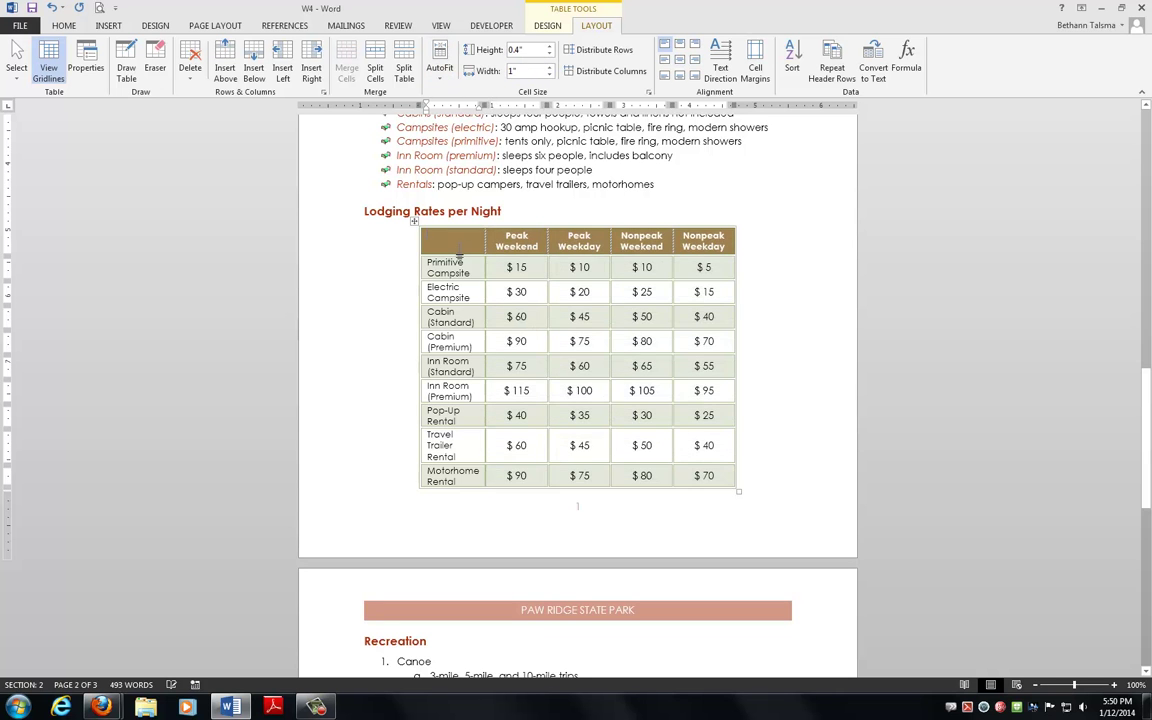
{"action": "double_click", "coordinate": [485, 265]}
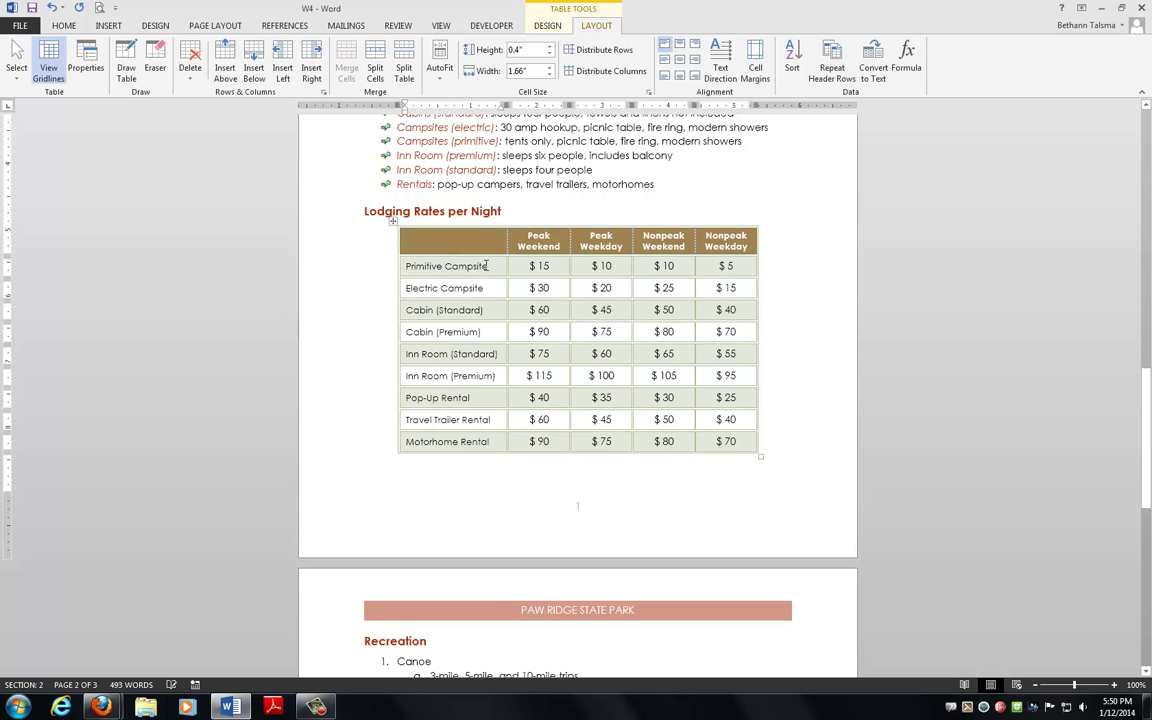
{"action": "left_click", "coordinate": [529, 265]}
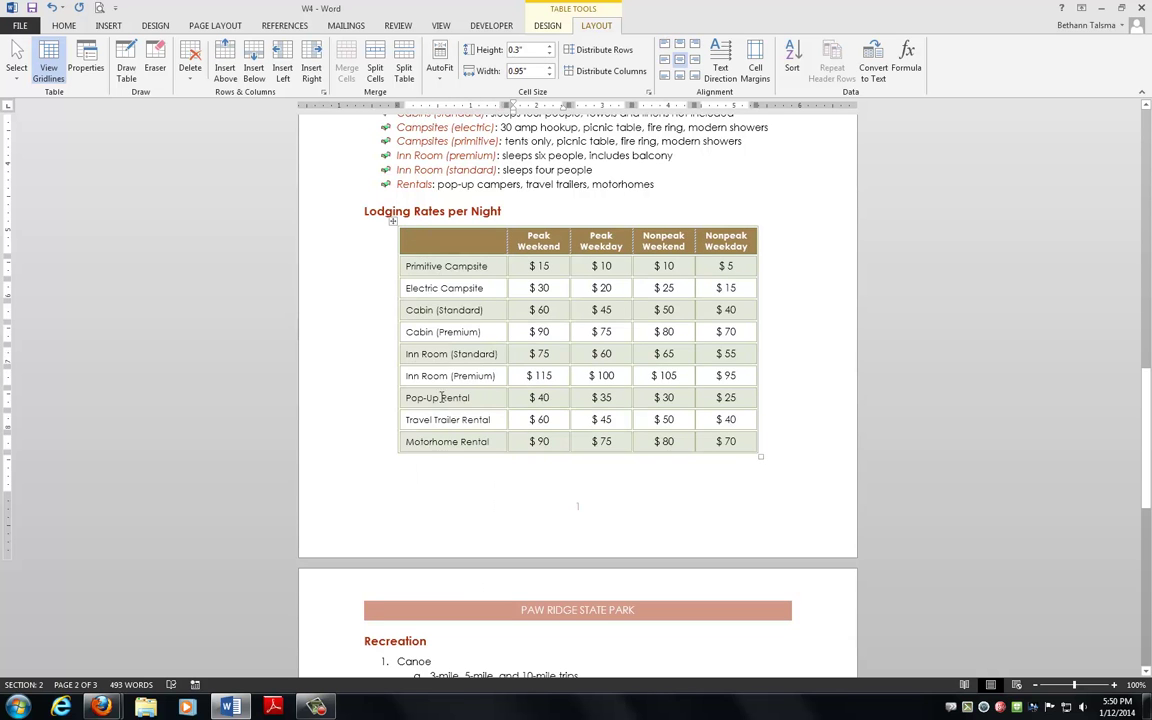
{"action": "left_click", "coordinate": [448, 267]}
- Switch to the Home tab and turn off Show/Hide ¶ formatting marks
{"action": "scroll", "coordinate": [459, 418], "scroll_direction": "down", "scroll_amount": 3}
{"action": "scroll", "coordinate": [459, 418], "scroll_direction": "up", "scroll_amount": 5}
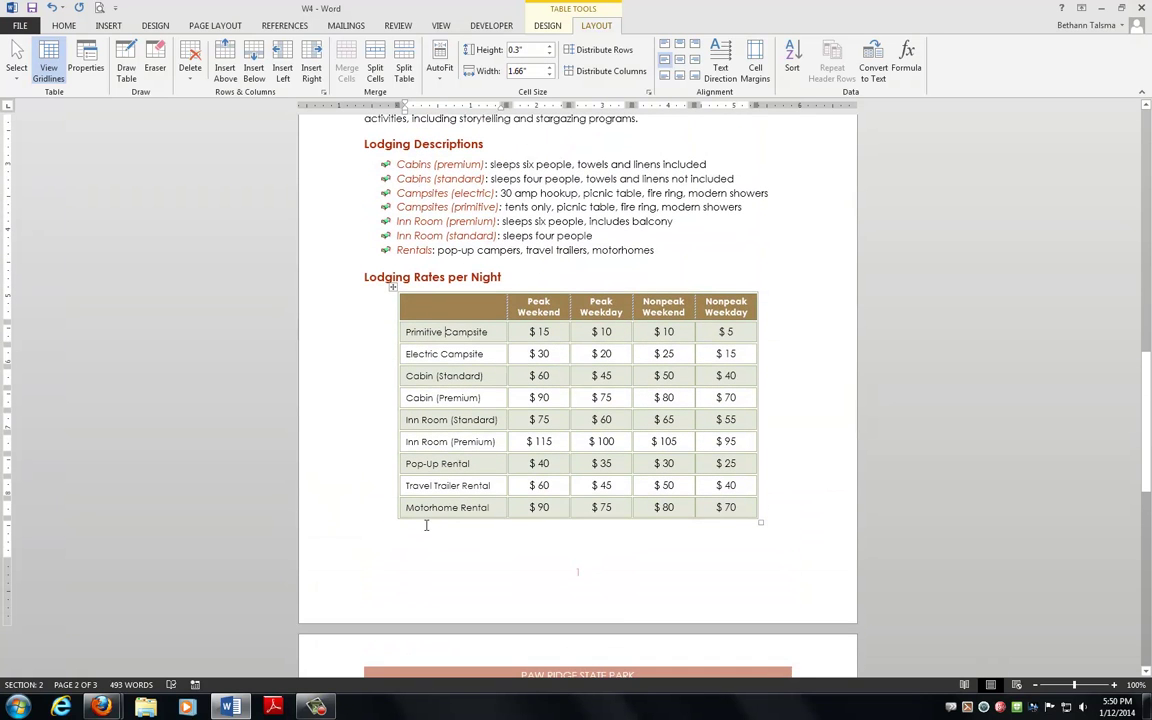
{"action": "left_click", "coordinate": [63, 25]}
{"action": "left_click", "coordinate": [431, 49]}
{"action": "scroll", "coordinate": [397, 559], "scroll_direction": "down", "scroll_amount": 3}
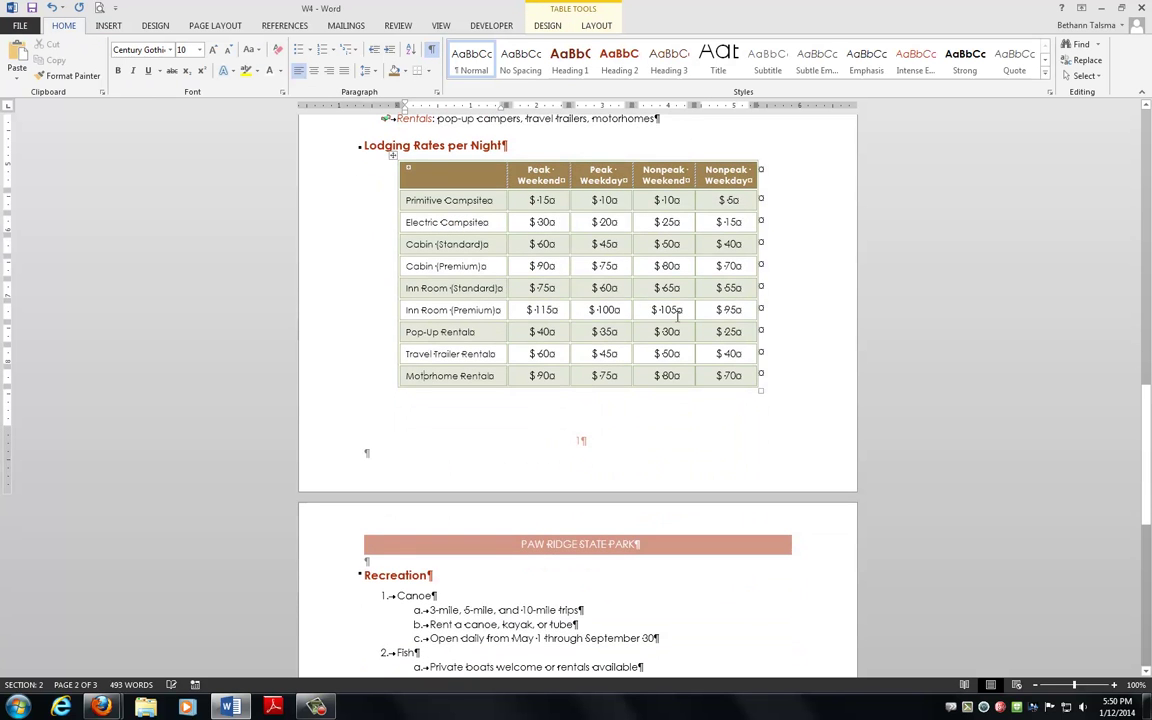
{"action": "scroll", "coordinate": [530, 346], "scroll_direction": "up", "scroll_amount": 1}
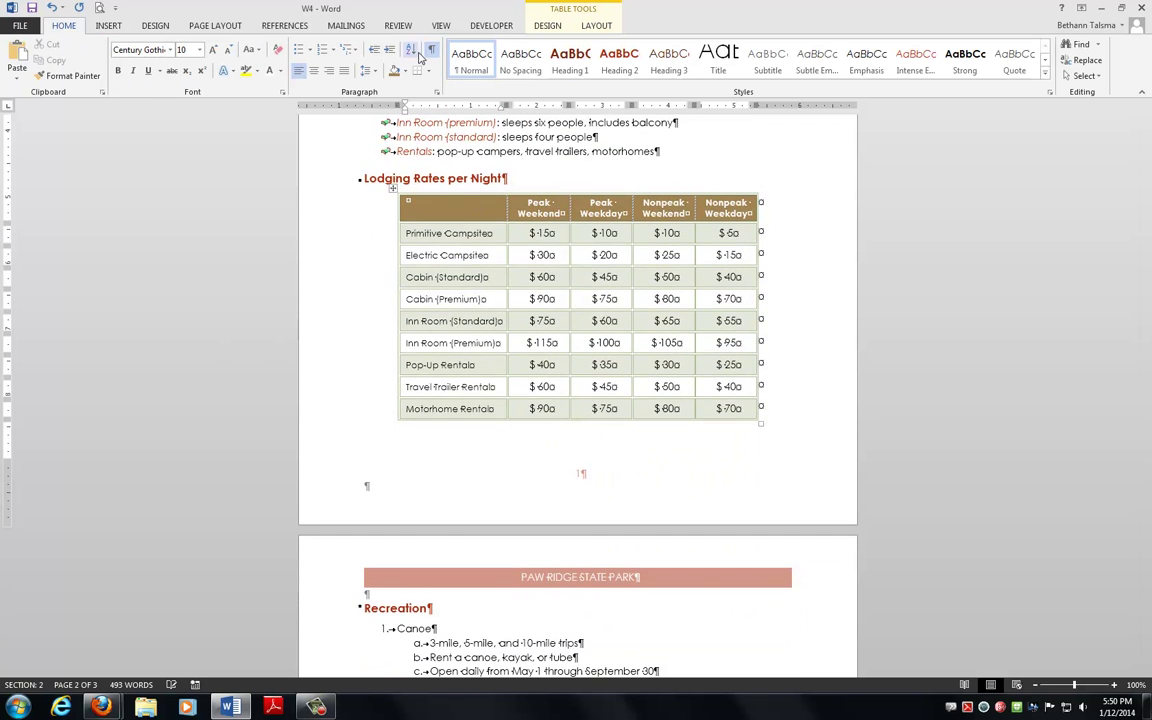
{"action": "left_click", "coordinate": [431, 49]}
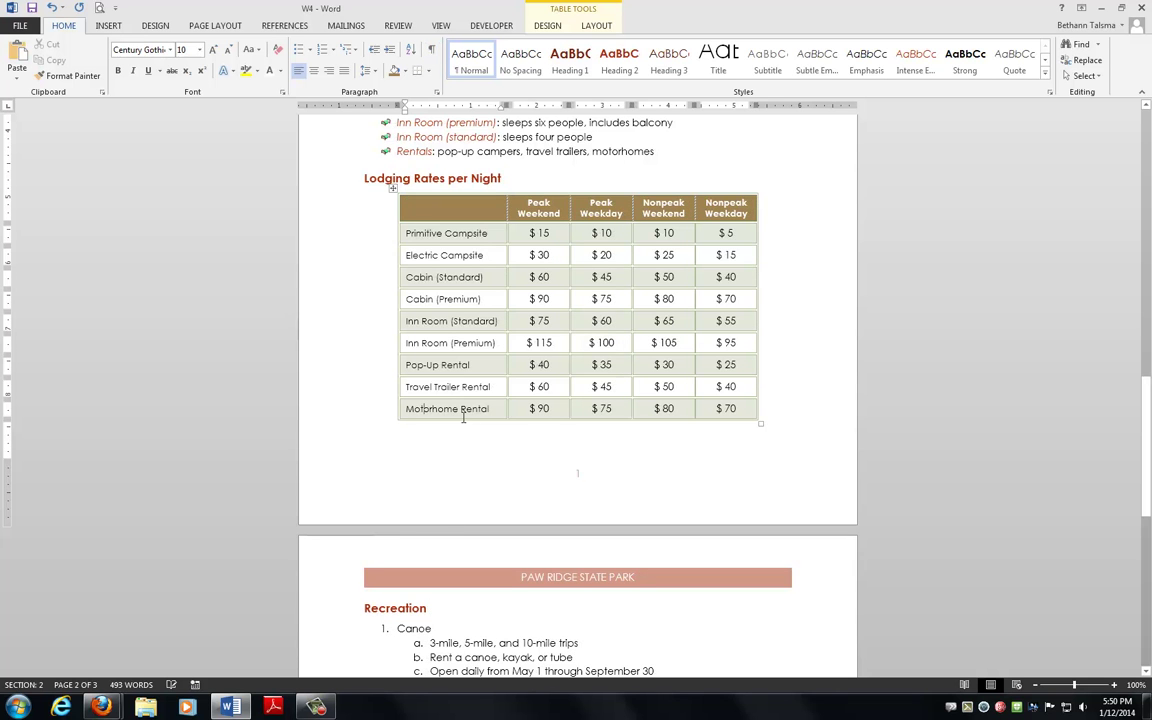
- Scroll to the Recreation list on page 3 and show formatting marks with Ctrl+Shift+8
{"action": "scroll", "coordinate": [420, 370], "scroll_direction": "down", "scroll_amount": 1}
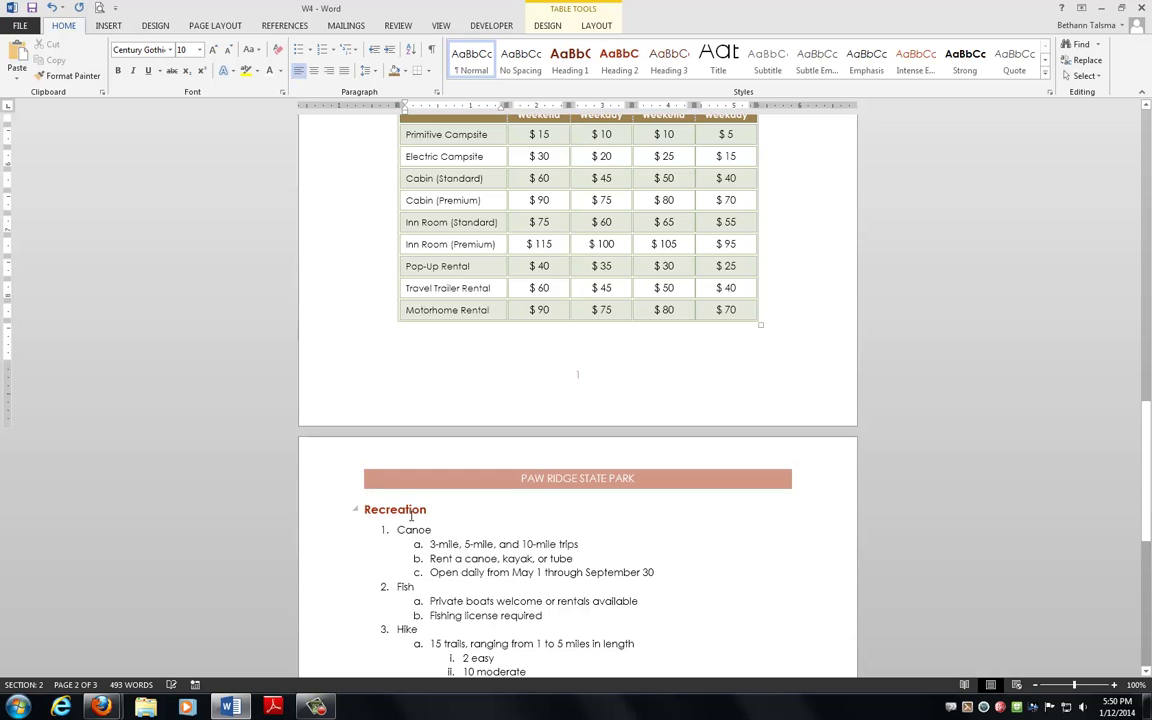
{"action": "scroll", "coordinate": [407, 355], "scroll_direction": "up", "scroll_amount": 2}
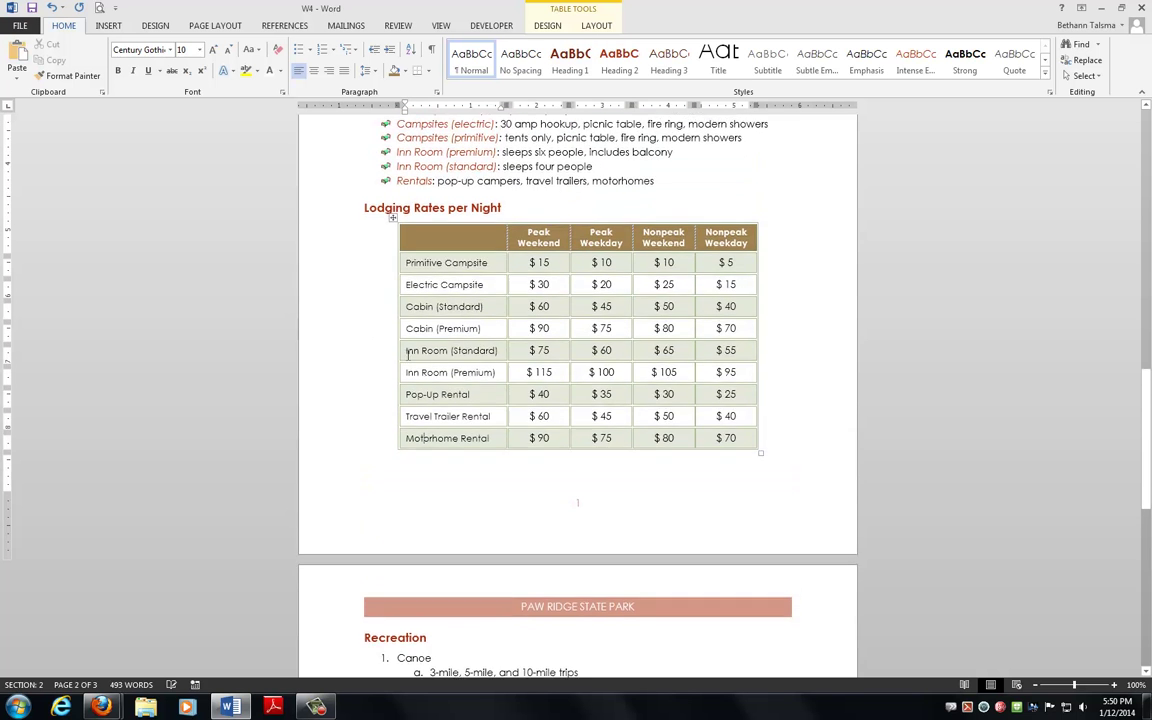
{"action": "scroll", "coordinate": [407, 358], "scroll_direction": "down", "scroll_amount": 2}
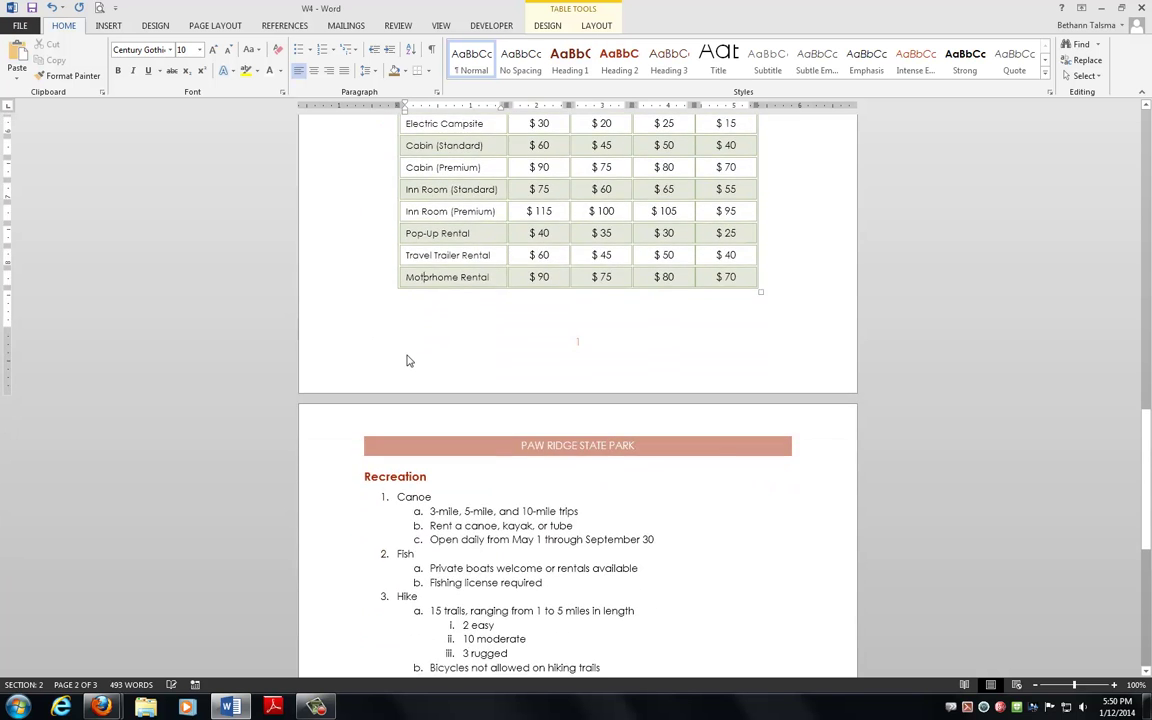
{"action": "scroll", "coordinate": [407, 358], "scroll_direction": "down", "scroll_amount": 3}
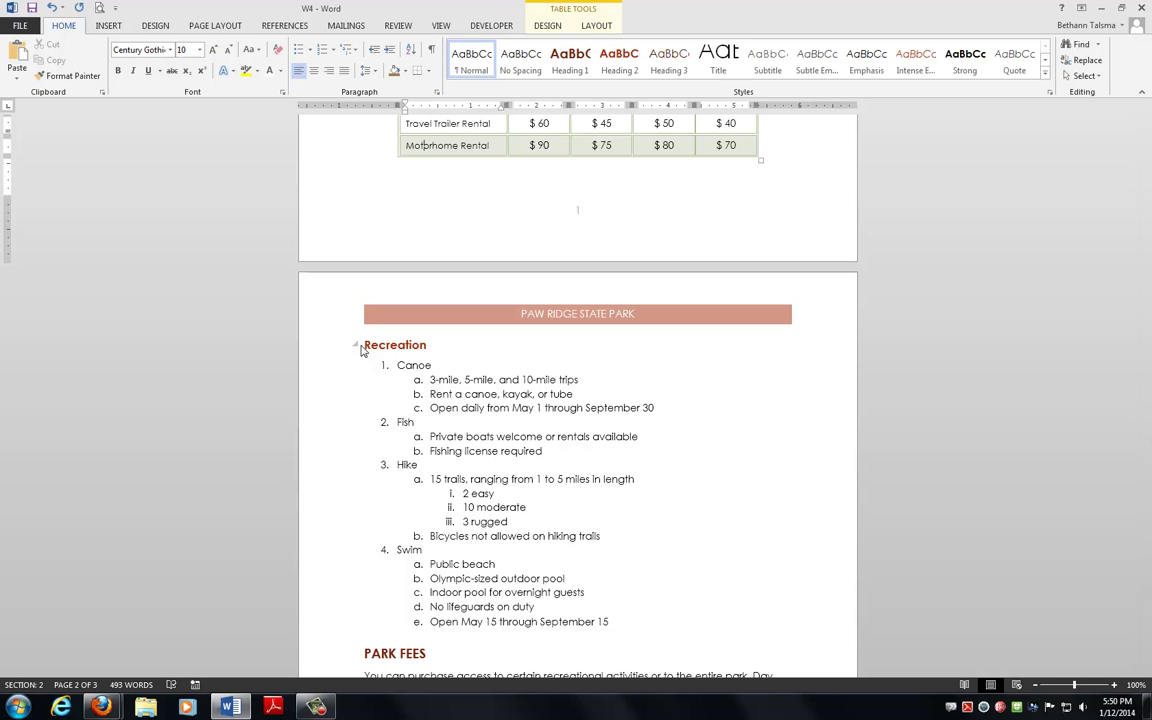
{"action": "scroll", "coordinate": [432, 245], "scroll_direction": "up", "scroll_amount": 5}
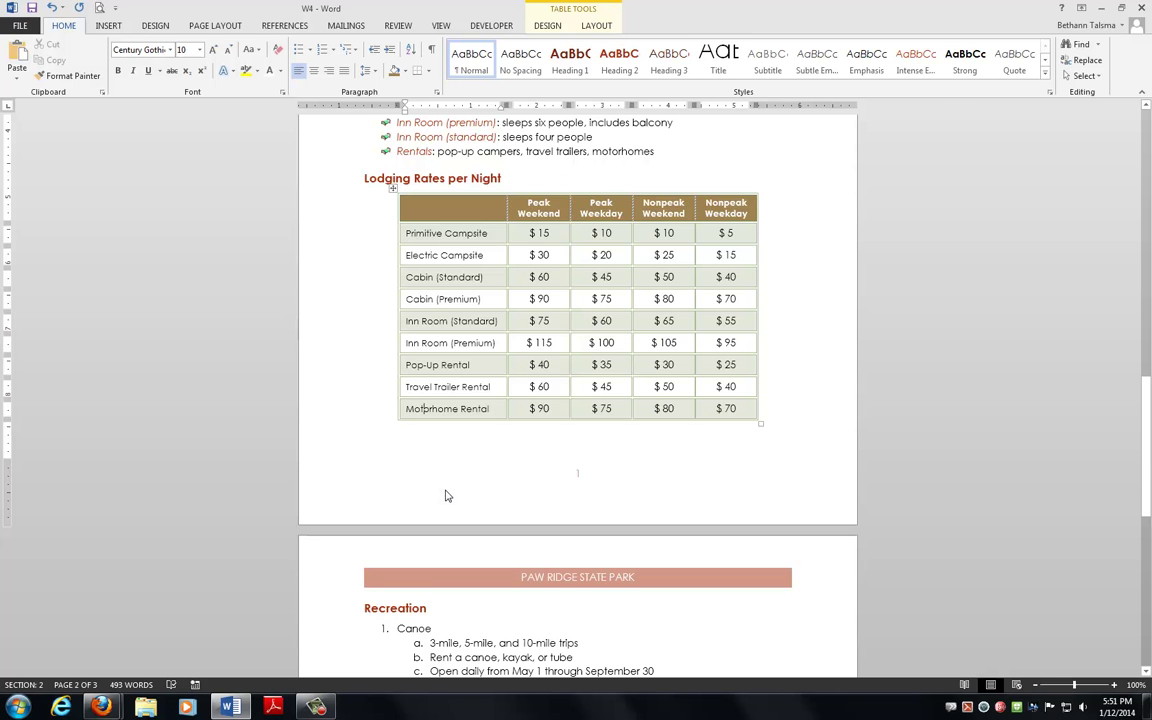
{"action": "scroll", "coordinate": [448, 488], "scroll_direction": "down", "scroll_amount": 2}
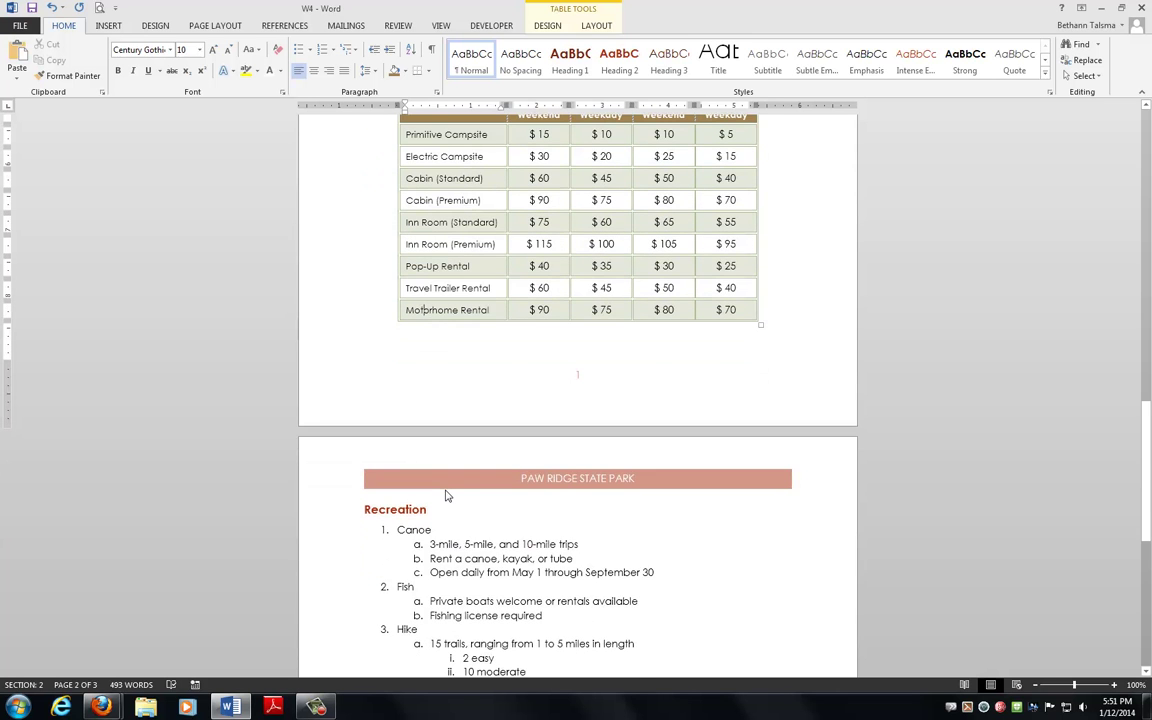
{"action": "scroll", "coordinate": [447, 496], "scroll_direction": "down", "scroll_amount": 5}
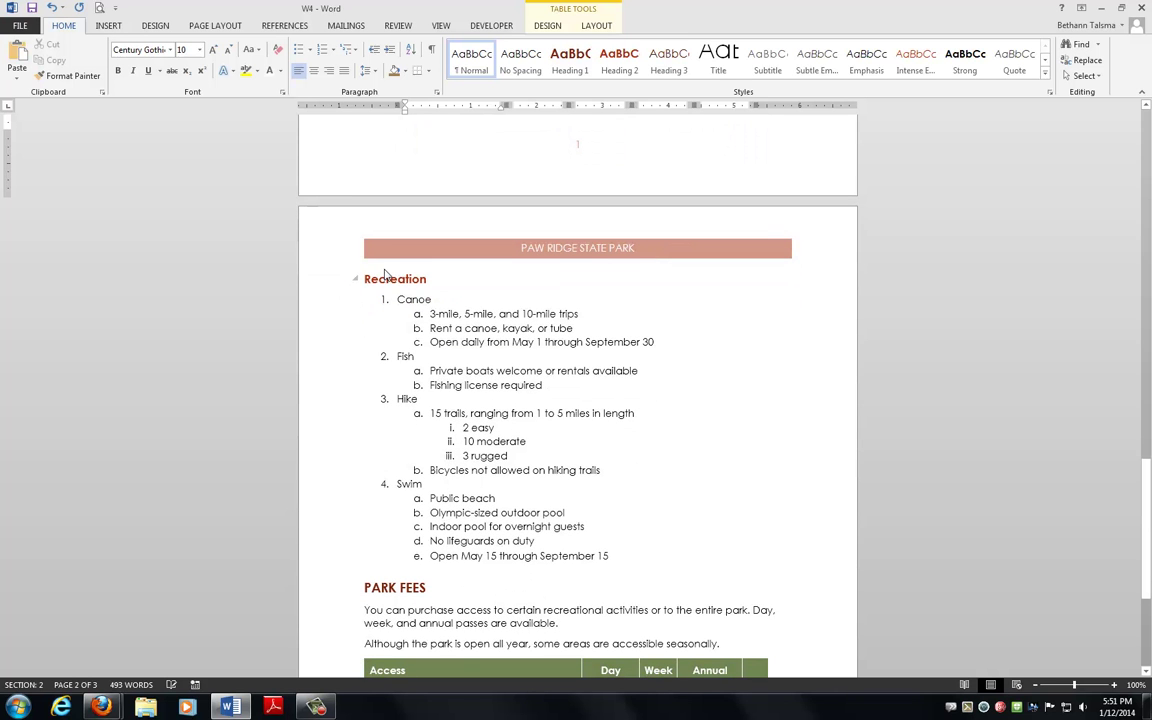
{"action": "key", "text": "ctrl+shift+8"}
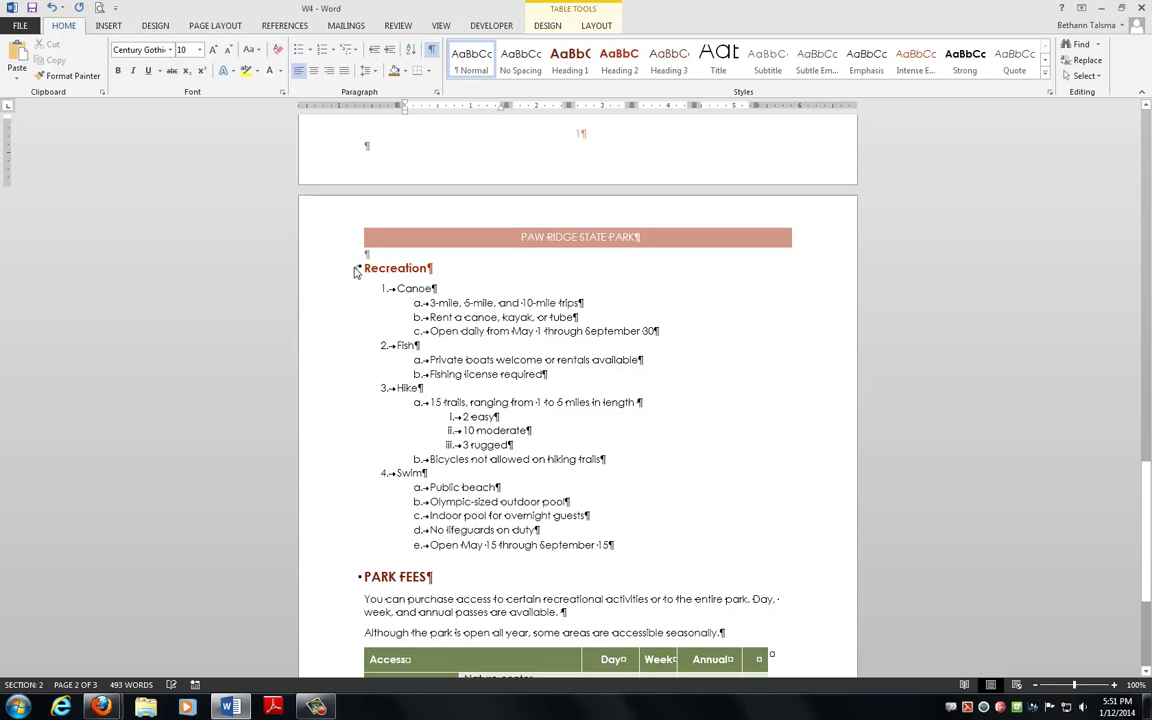
{"action": "mouse_move", "coordinate": [367, 271]}
- Apply Keep with next and Keep lines together to the Recreation heading through the first Canoe lines
{"action": "left_click_drag", "start_coordinate": [388, 266], "coordinate": [553, 316]}
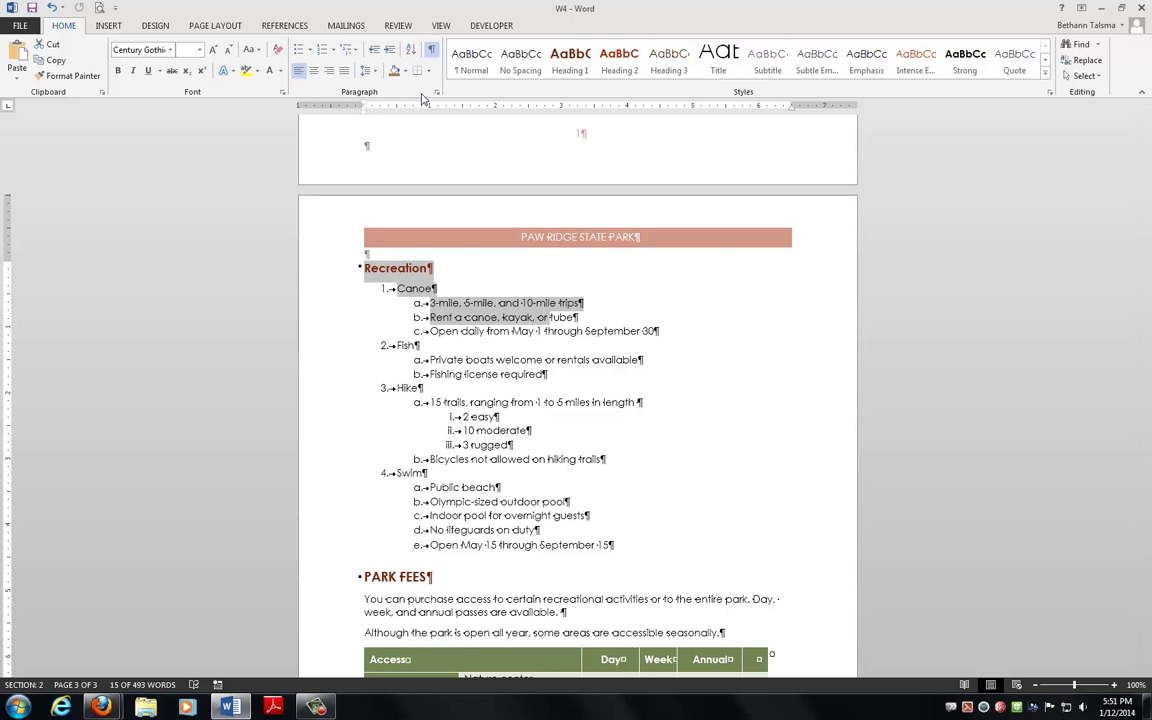
{"action": "left_click", "coordinate": [435, 91]}
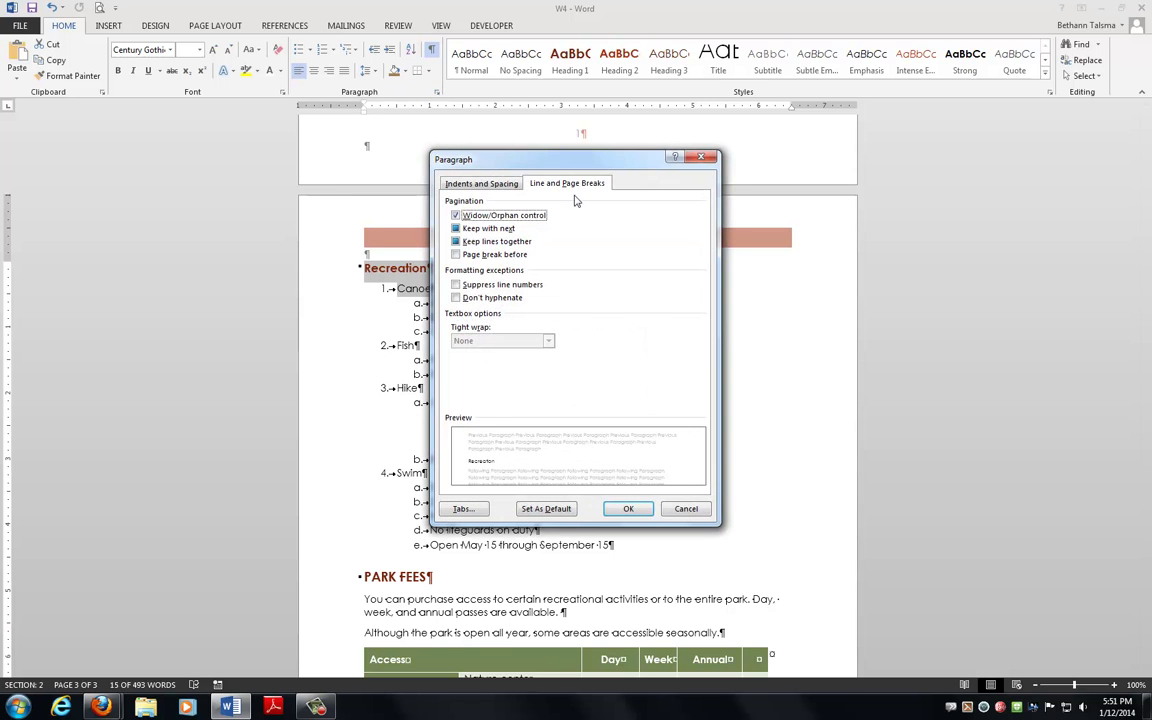
{"action": "left_click", "coordinate": [456, 229]}
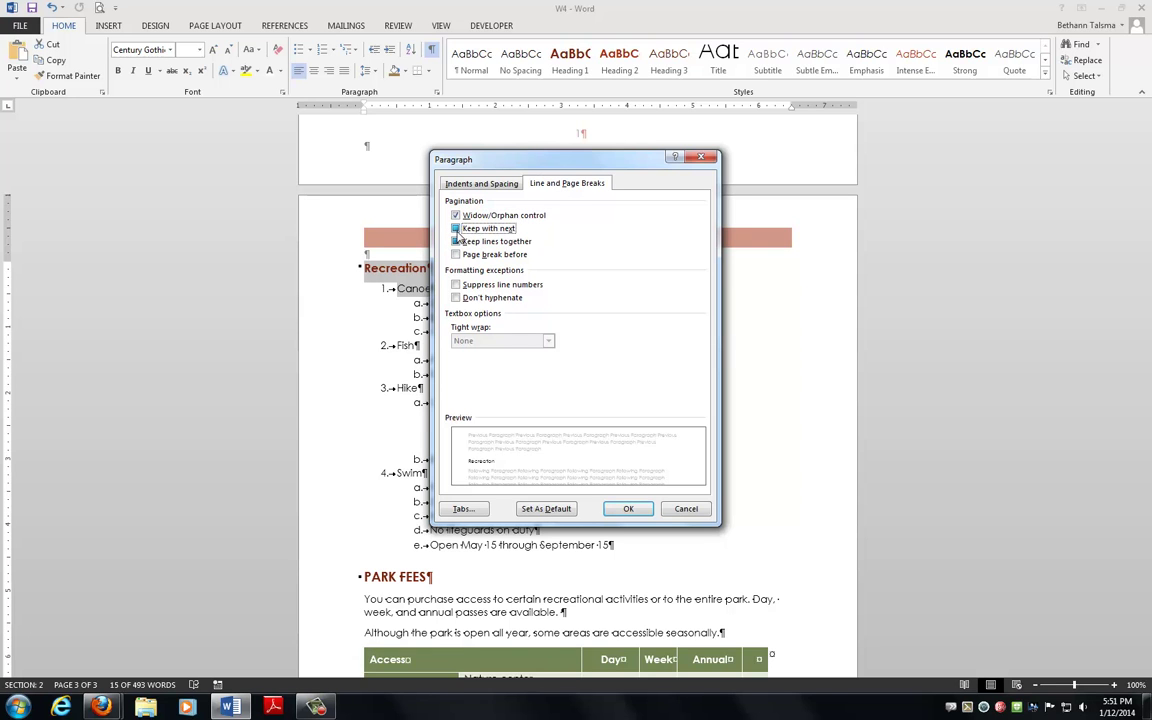
{"action": "left_click", "coordinate": [456, 241]}
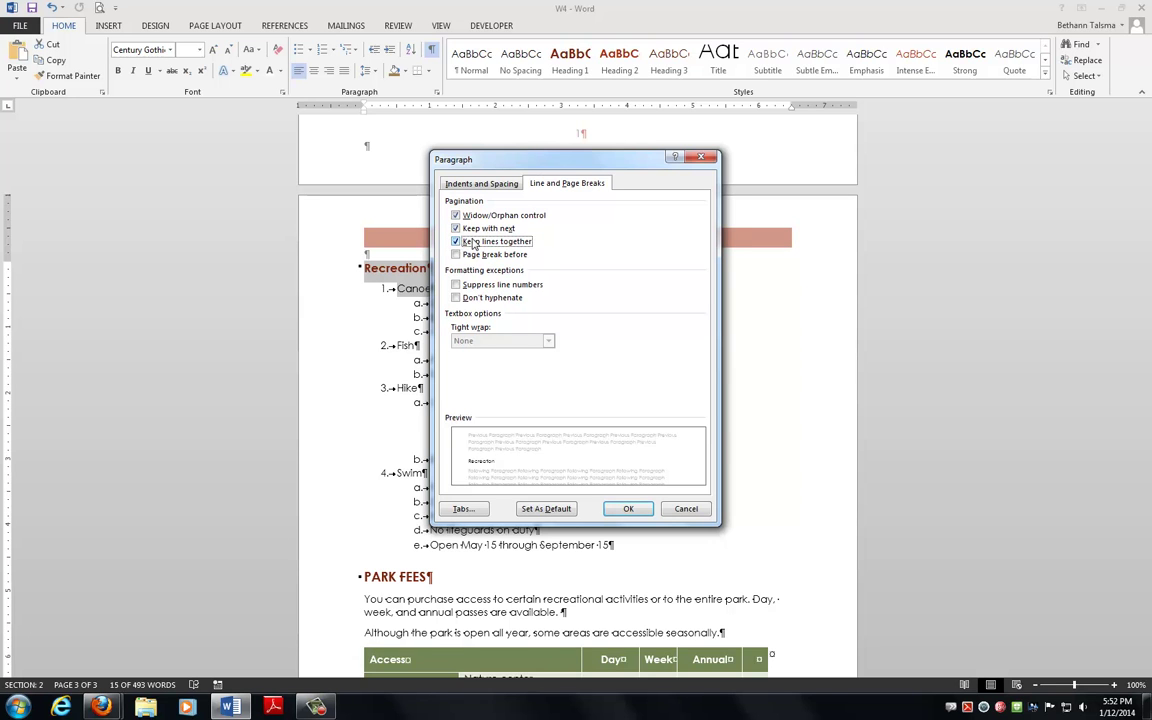
{"action": "left_click_drag", "start_coordinate": [536, 162], "coordinate": [766, 163]}
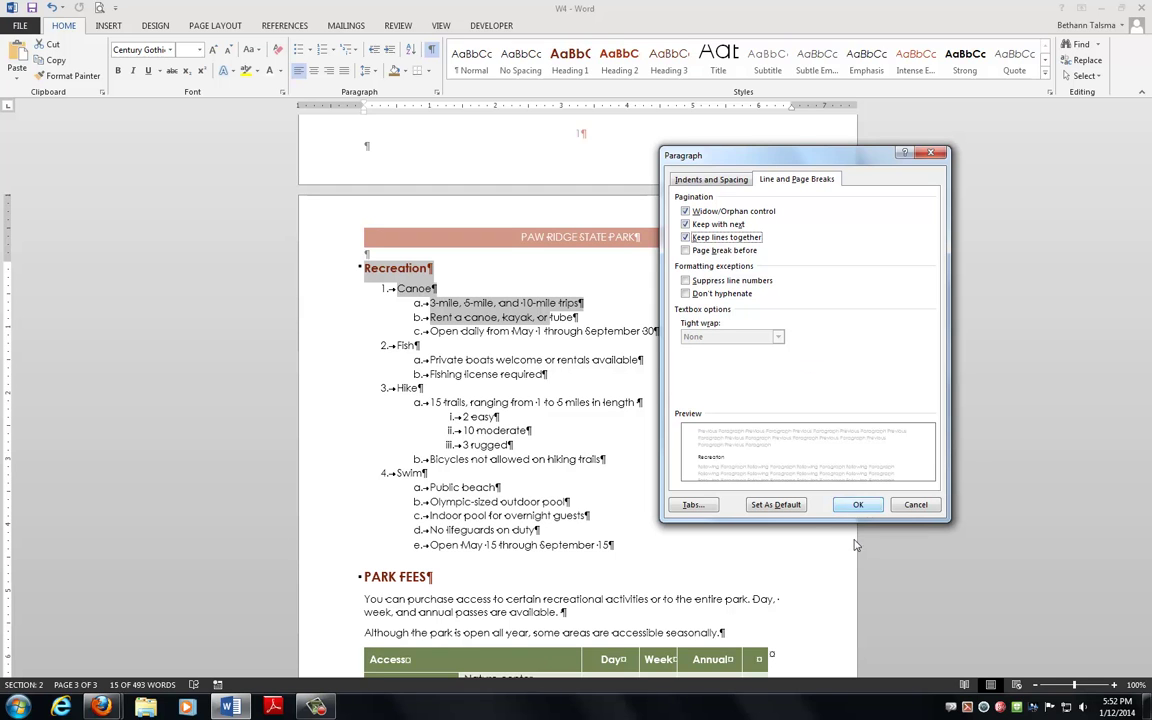
{"action": "left_click", "coordinate": [859, 505]}
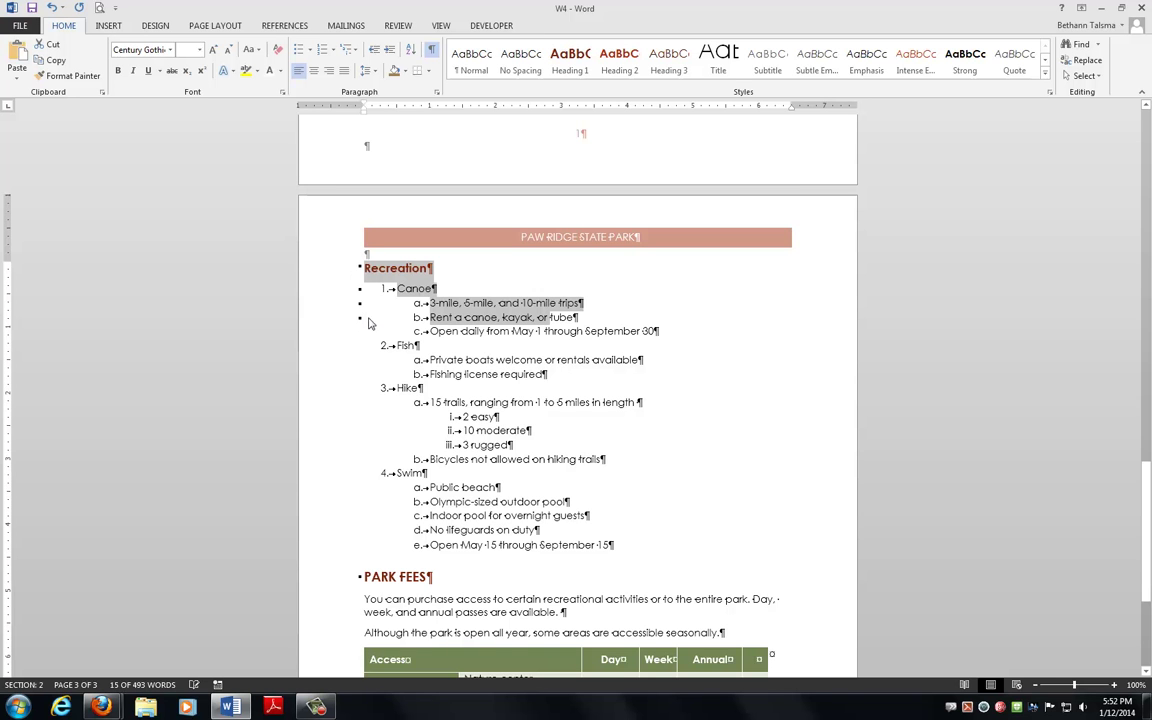
{"action": "scroll", "coordinate": [367, 321], "scroll_direction": "up", "scroll_amount": 8}
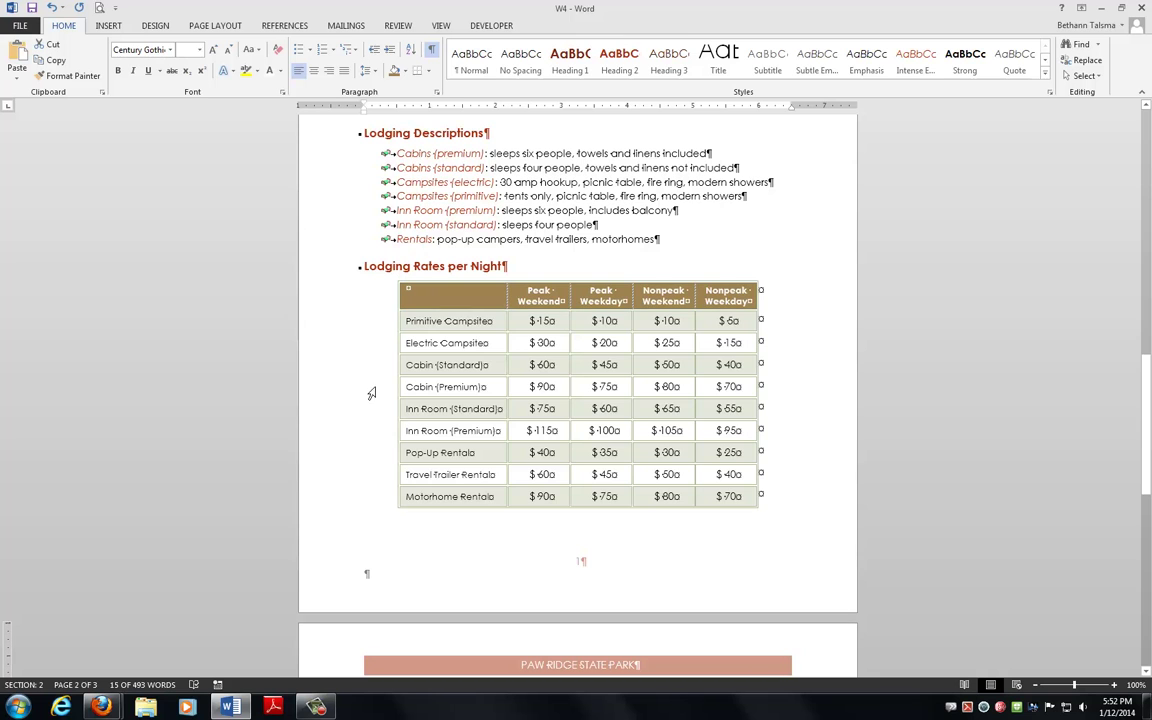
{"action": "left_click_drag", "start_coordinate": [378, 366], "coordinate": [368, 453]}
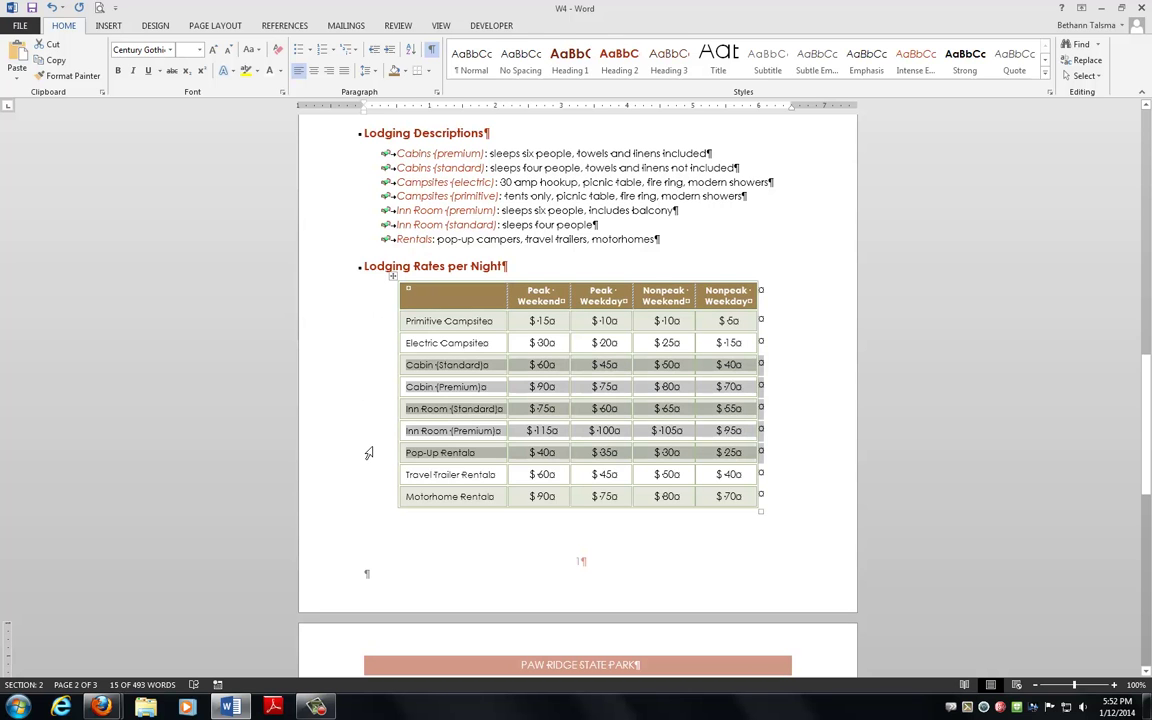
{"action": "key", "text": "BackSpace"}
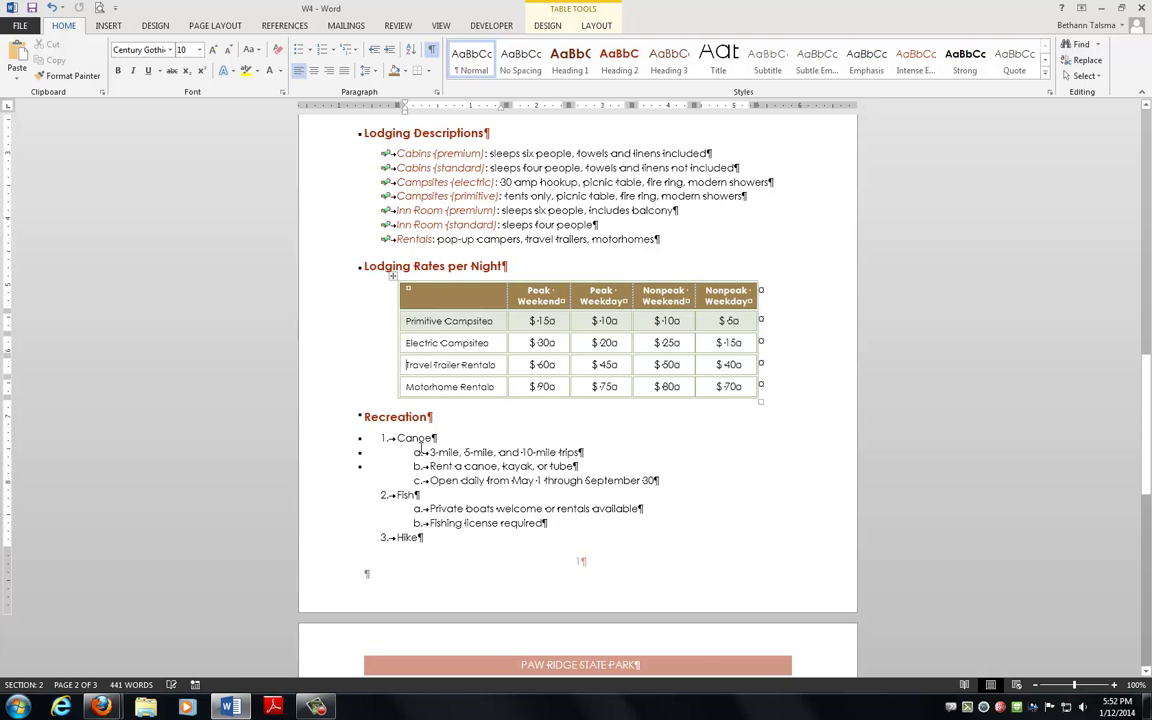
{"action": "key", "text": "ctrl+z"}
{"action": "left_click_drag", "start_coordinate": [375, 393], "coordinate": [377, 431]}
{"action": "key", "text": "BackSpace"}
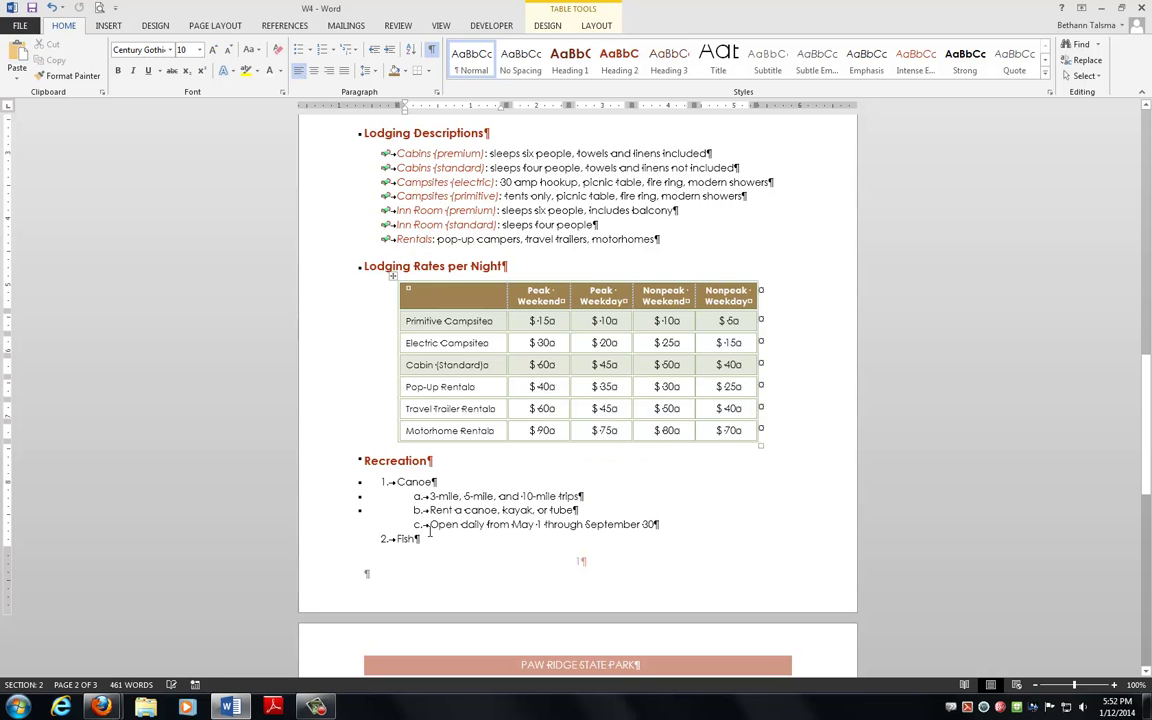
{"action": "scroll", "coordinate": [406, 511], "scroll_direction": "down", "scroll_amount": 1}
{"action": "scroll", "coordinate": [406, 511], "scroll_direction": "down", "scroll_amount": 2}
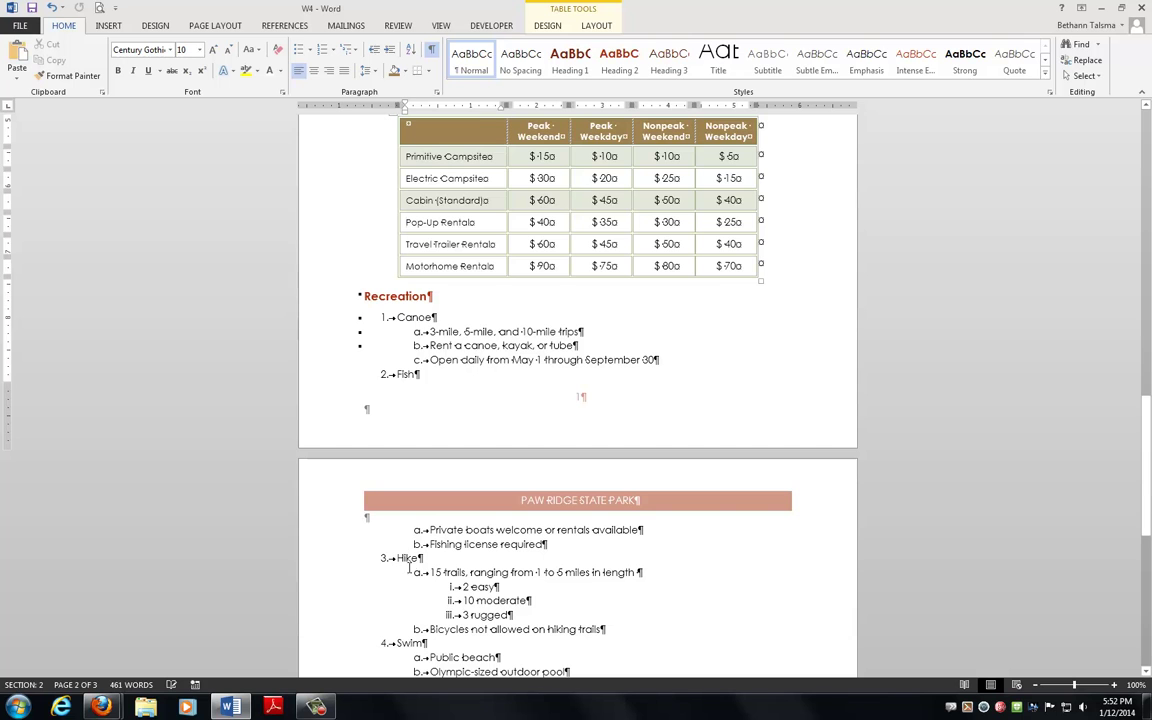
{"action": "scroll", "coordinate": [450, 545], "scroll_direction": "up", "scroll_amount": 1}
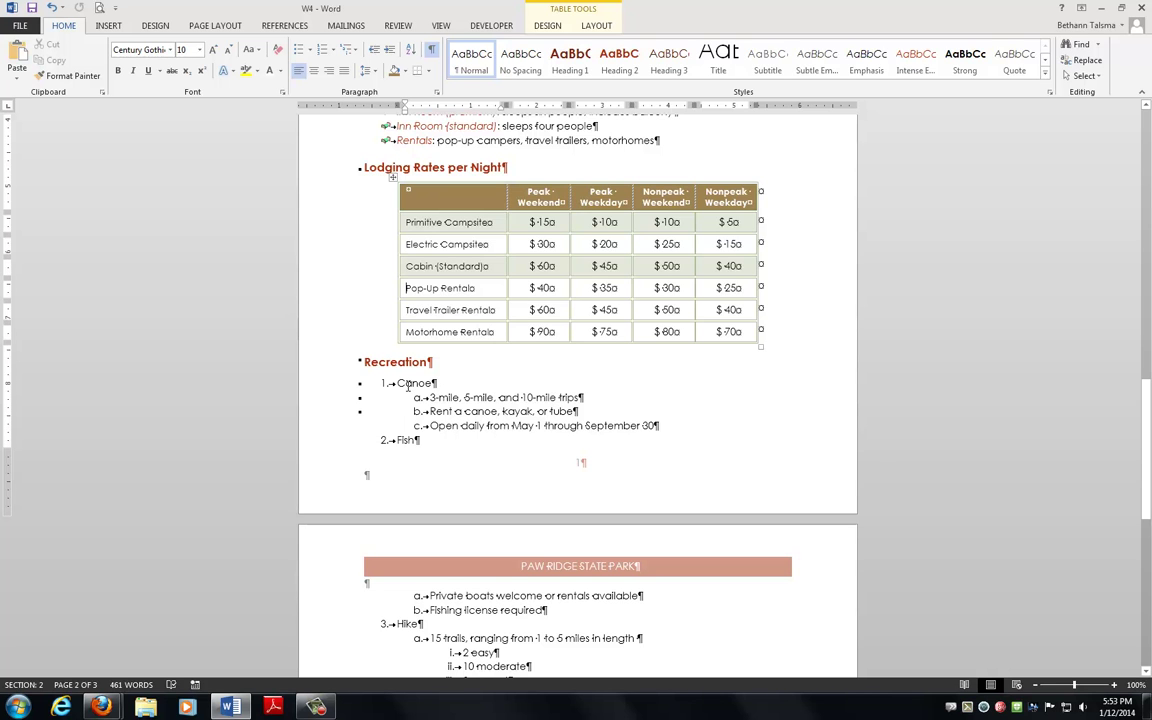
{"action": "scroll", "coordinate": [408, 388], "scroll_direction": "down", "scroll_amount": 2}
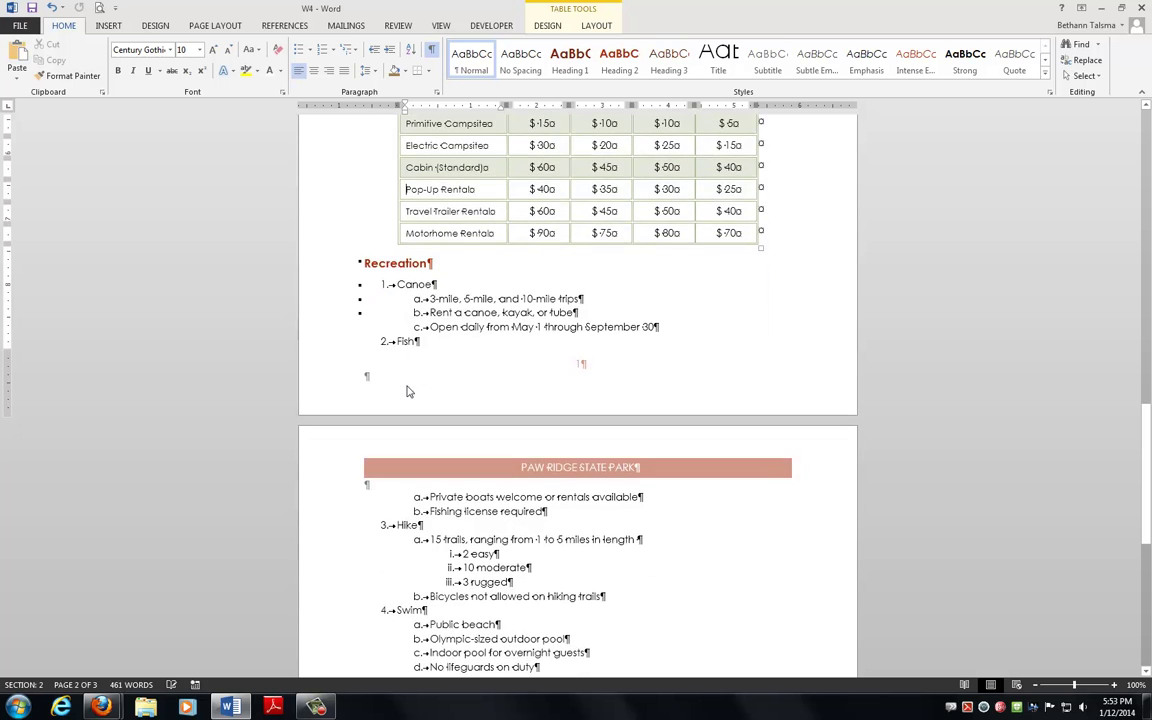
{"action": "scroll", "coordinate": [408, 390], "scroll_direction": "up", "scroll_amount": 2}
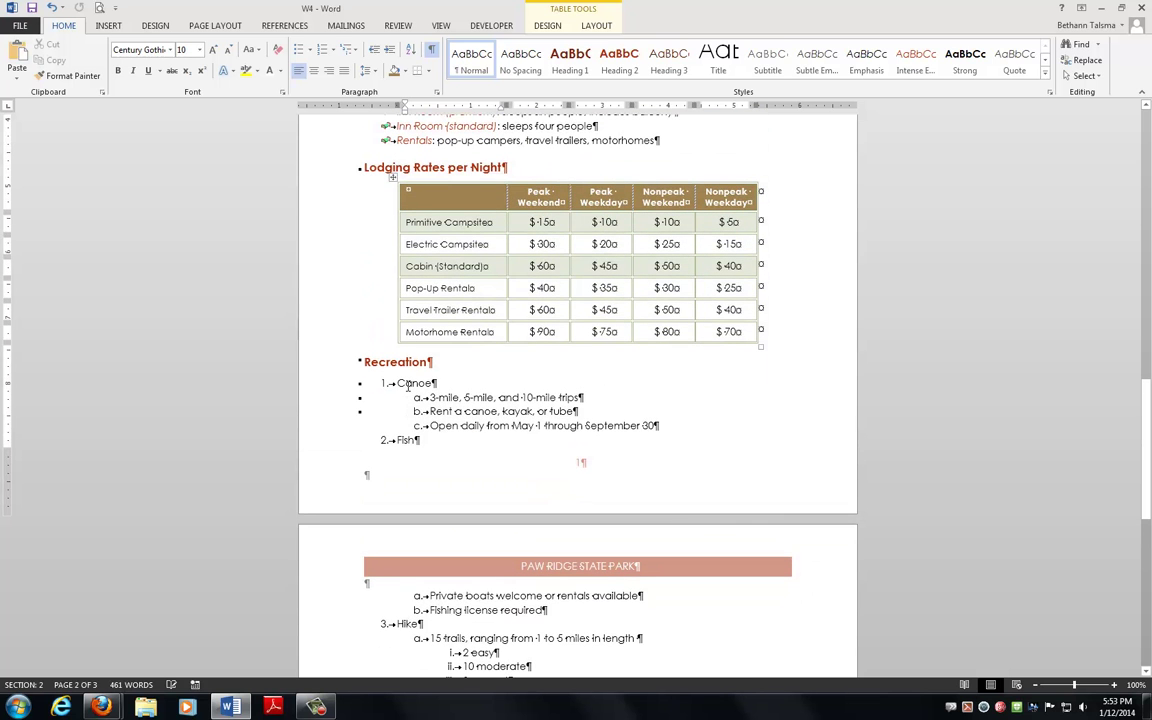
{"action": "type", "text": "Cabin (Premium)\t$ 90\t$ 75\t$ 80\t$ 70 Inn Room (Standard)\t$ 75\t$ 60\t$ 65\t$ 55 Inn Room (Premium)\t$ 115\t$ 100\t$ 105\t$ 95"}
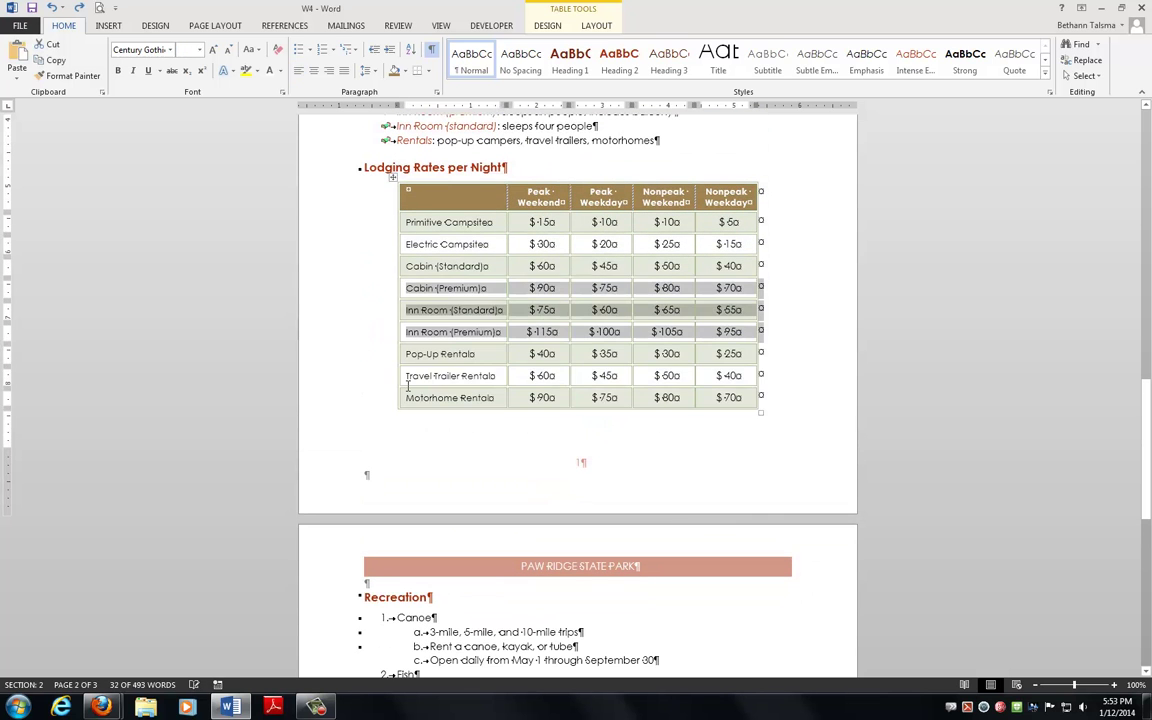
{"action": "scroll", "coordinate": [408, 388], "scroll_direction": "down", "scroll_amount": 8}
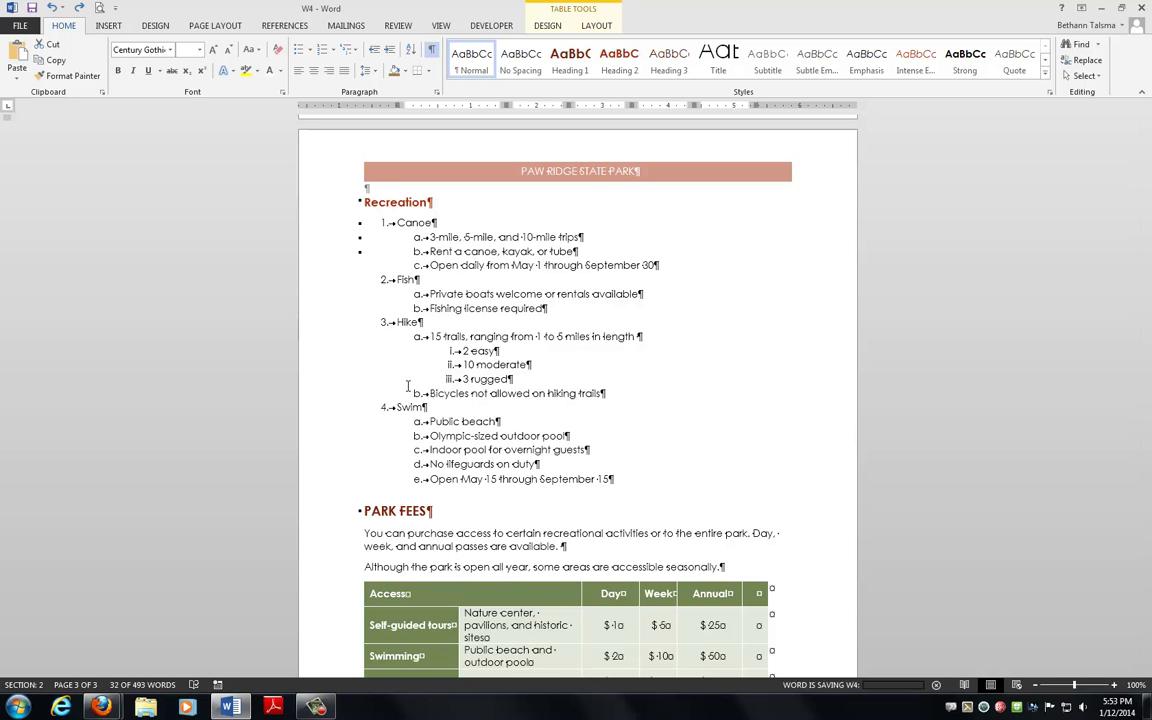
- Turn off the ¶ formatting marks and scroll down to the Park Fees table
{"action": "left_click", "coordinate": [432, 50]}
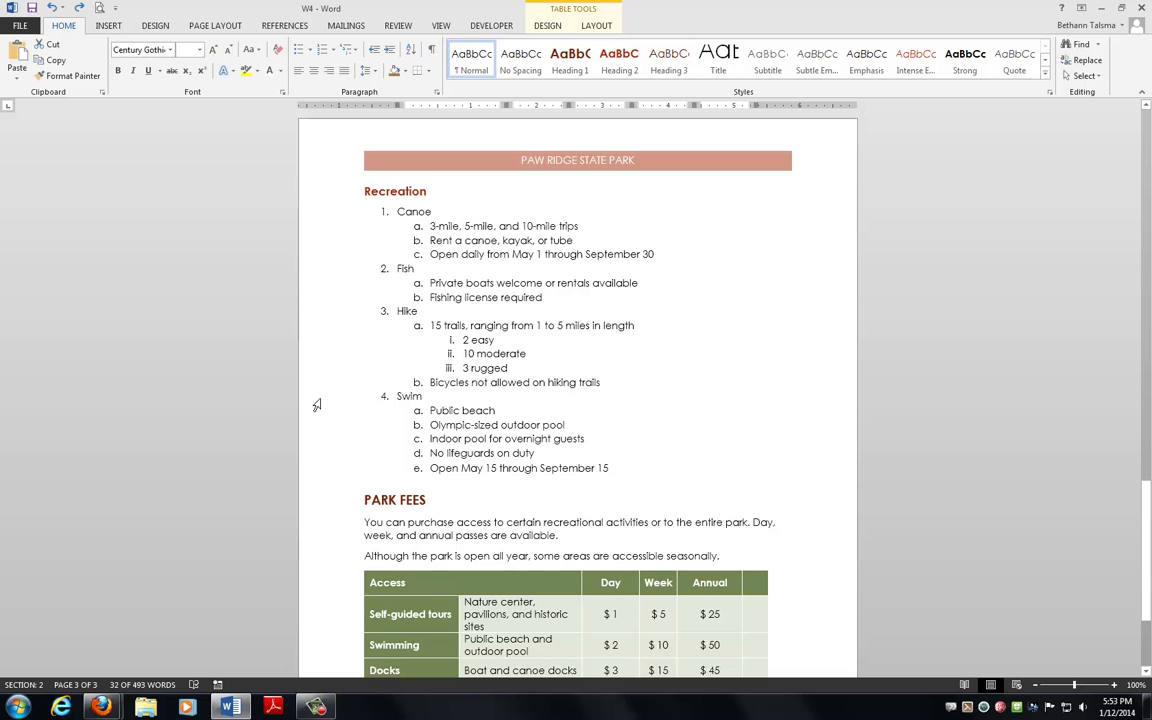
{"action": "scroll", "coordinate": [318, 404], "scroll_direction": "down", "scroll_amount": 3}
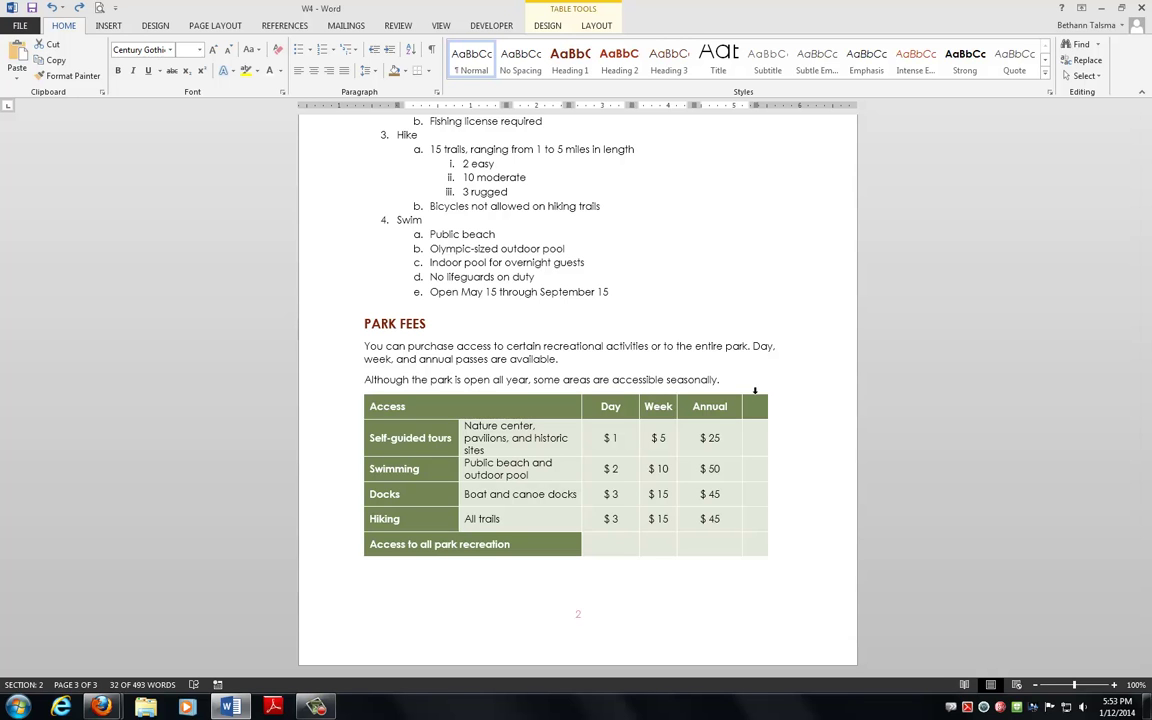
- Try deleting the empty last column with Delete Columns, then undo the change
{"action": "right_click", "coordinate": [755, 392]}
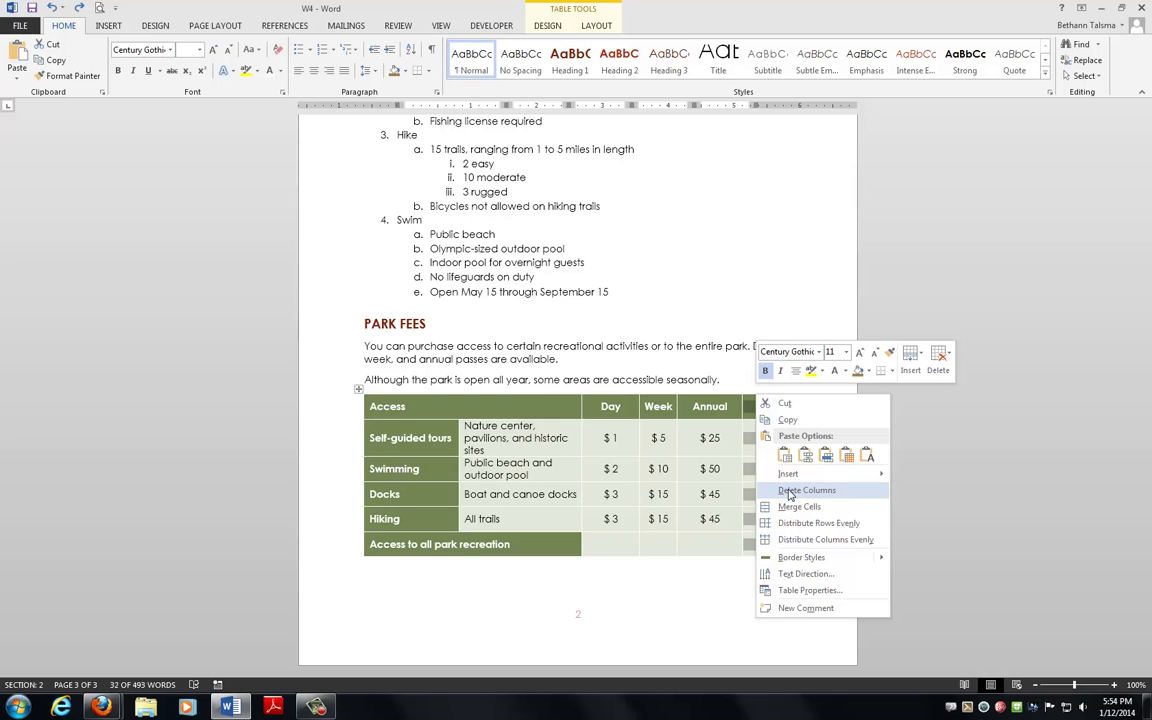
{"action": "left_click", "coordinate": [547, 25]}
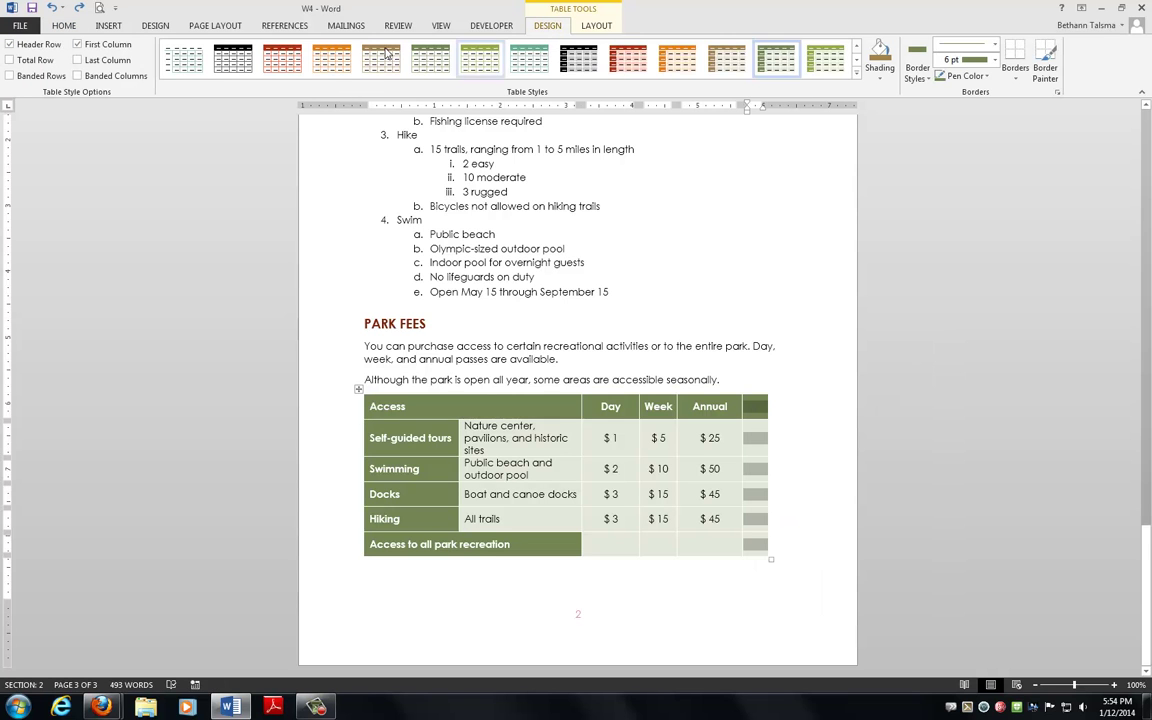
{"action": "left_click", "coordinate": [596, 25]}
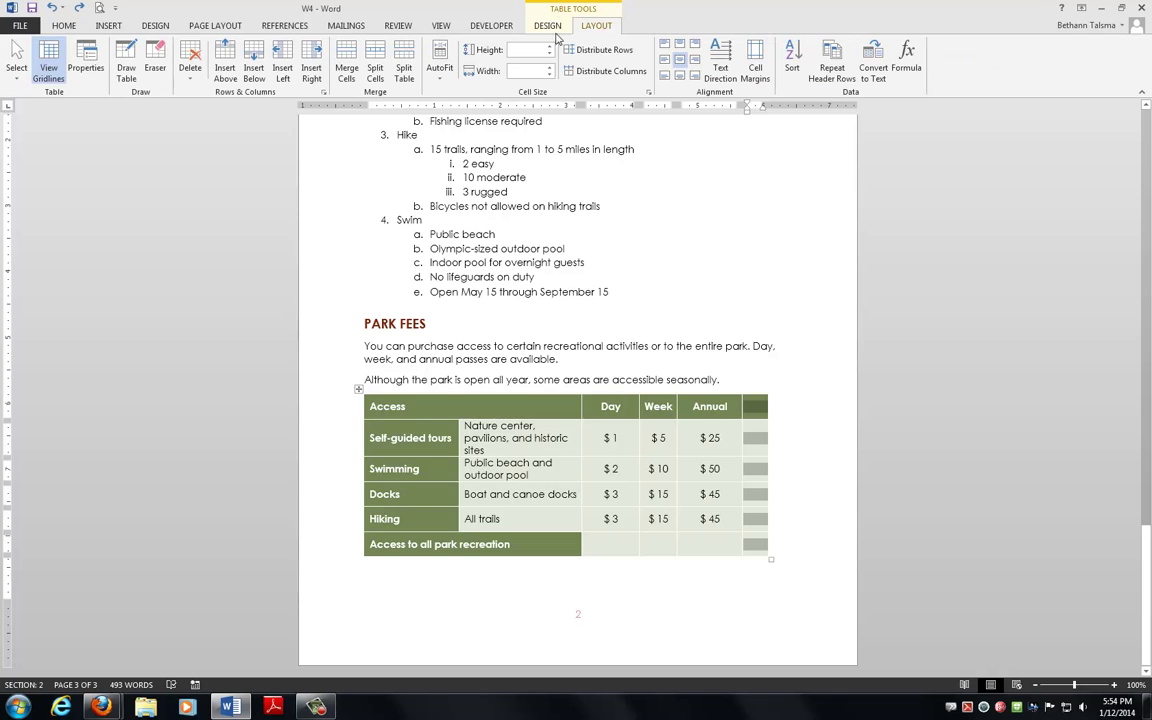
{"action": "left_click", "coordinate": [188, 70]}
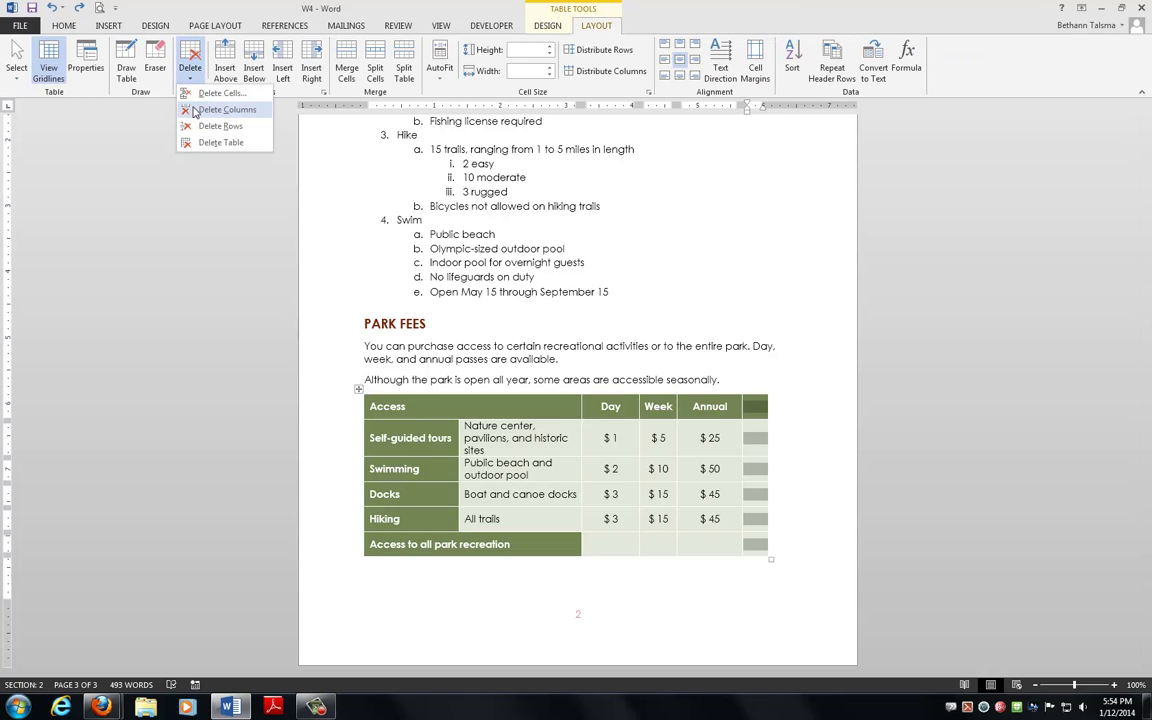
{"action": "left_click", "coordinate": [195, 109]}
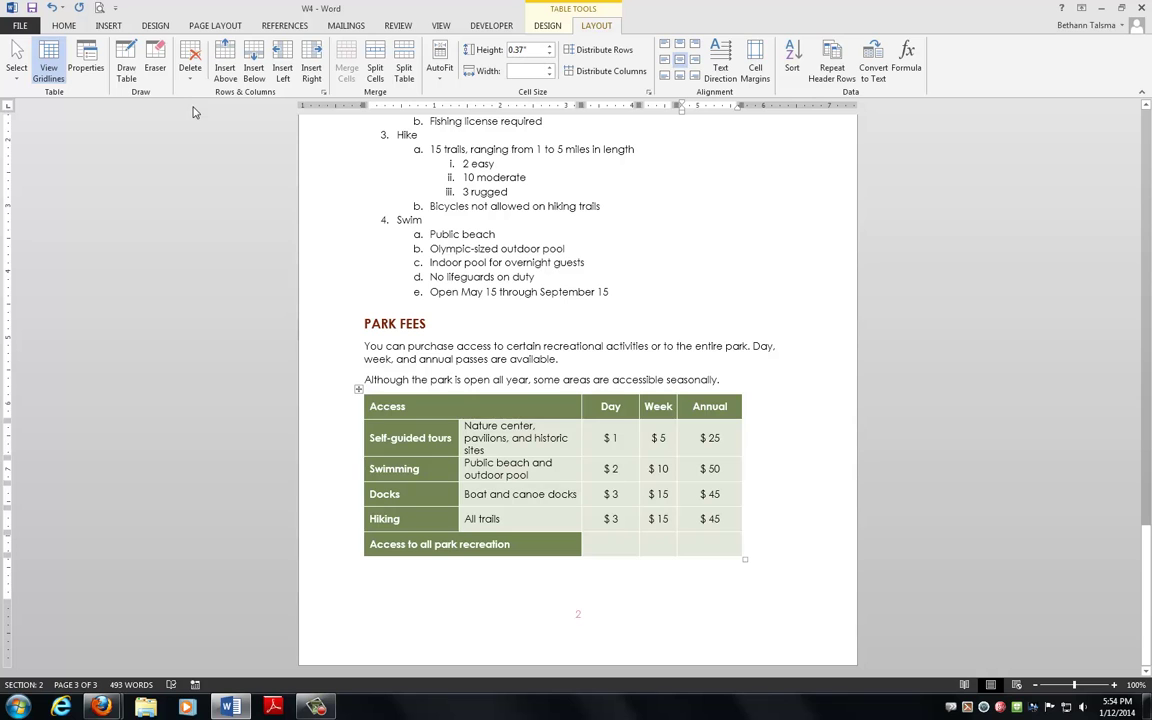
{"action": "key", "text": "ctrl+z"}
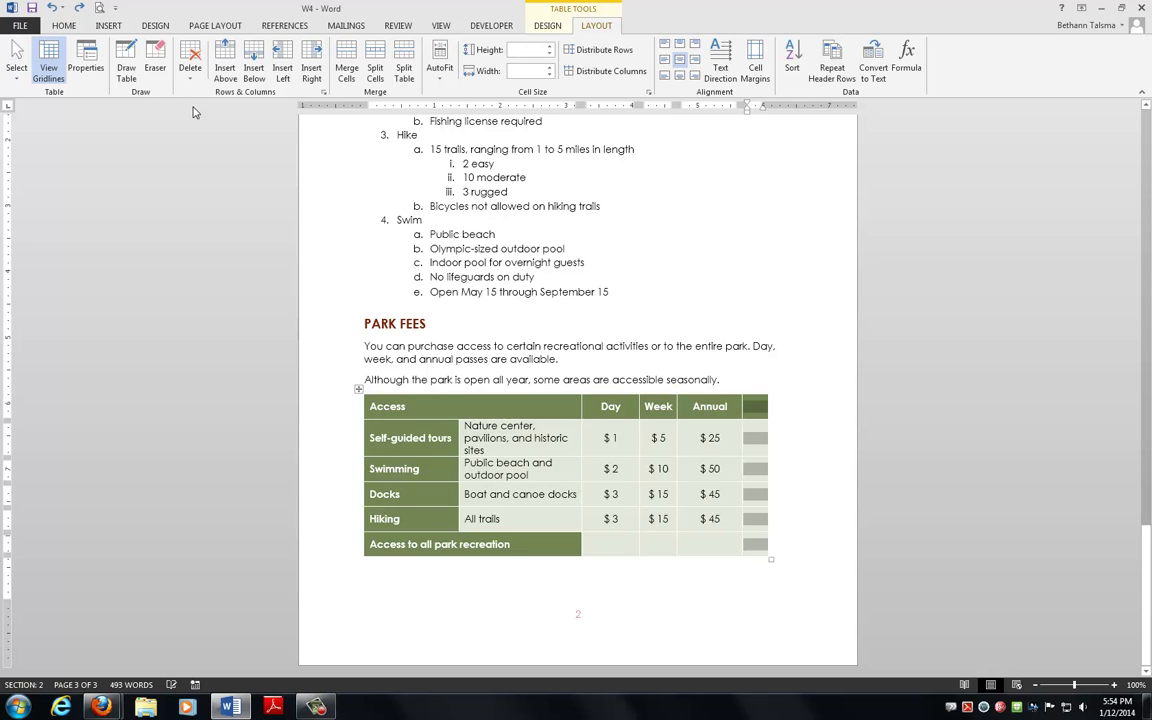
{"action": "key", "text": "Left"}
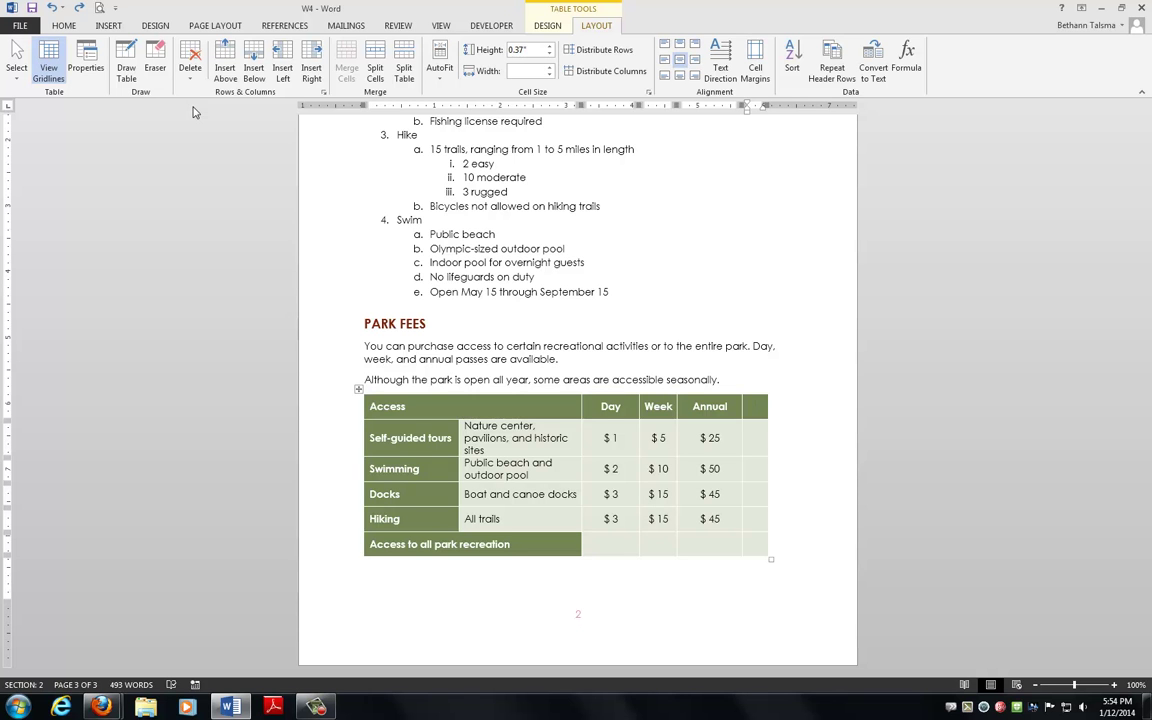
{"action": "key", "text": "ctrl+z"}
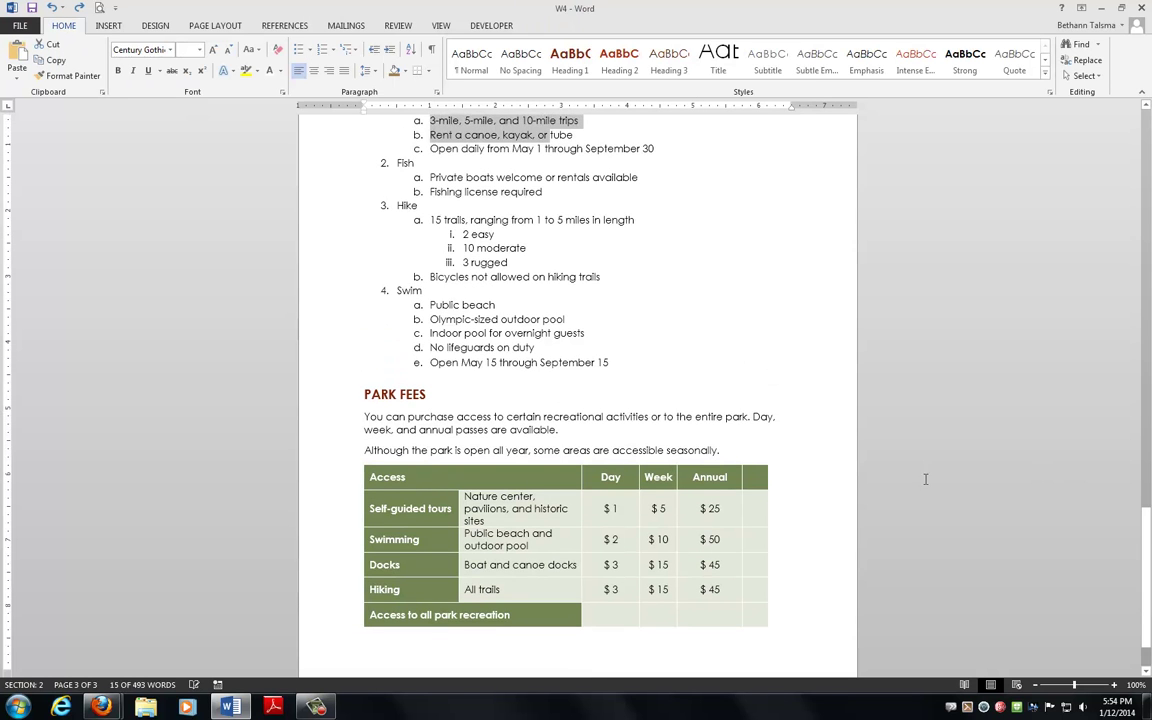
- Select the empty last column and delete it with Backspace so Annual ends the table
{"action": "left_click", "coordinate": [758, 461]}
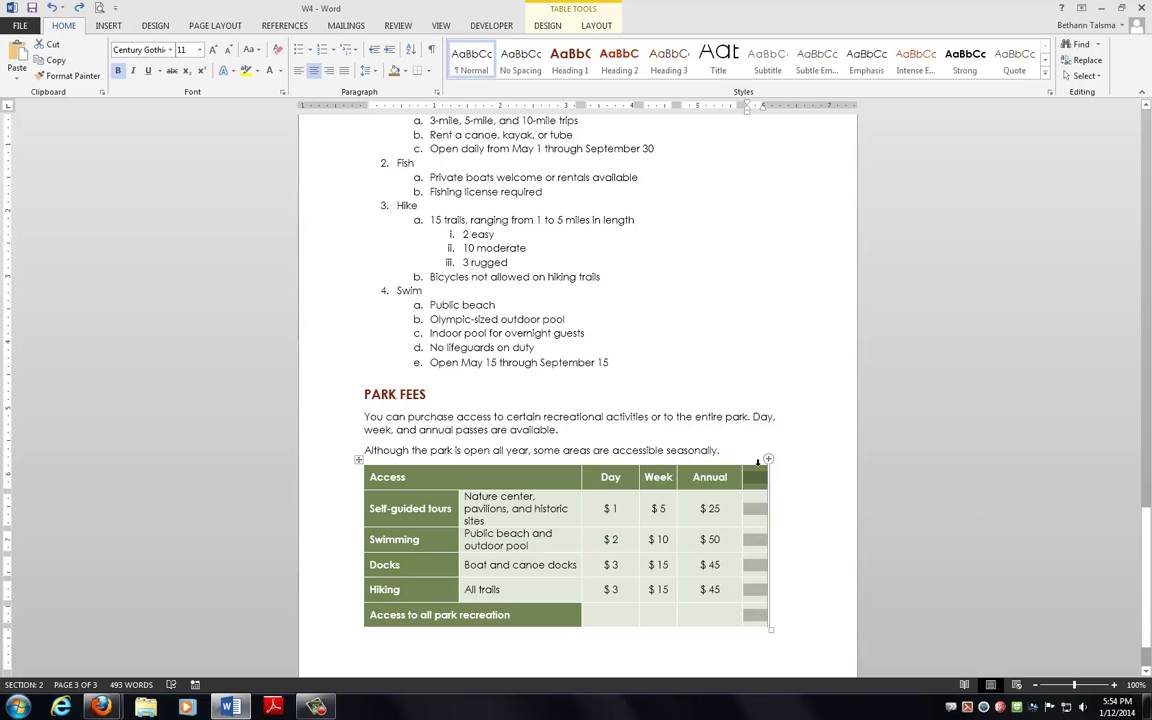
{"action": "key", "text": "BackSpace"}
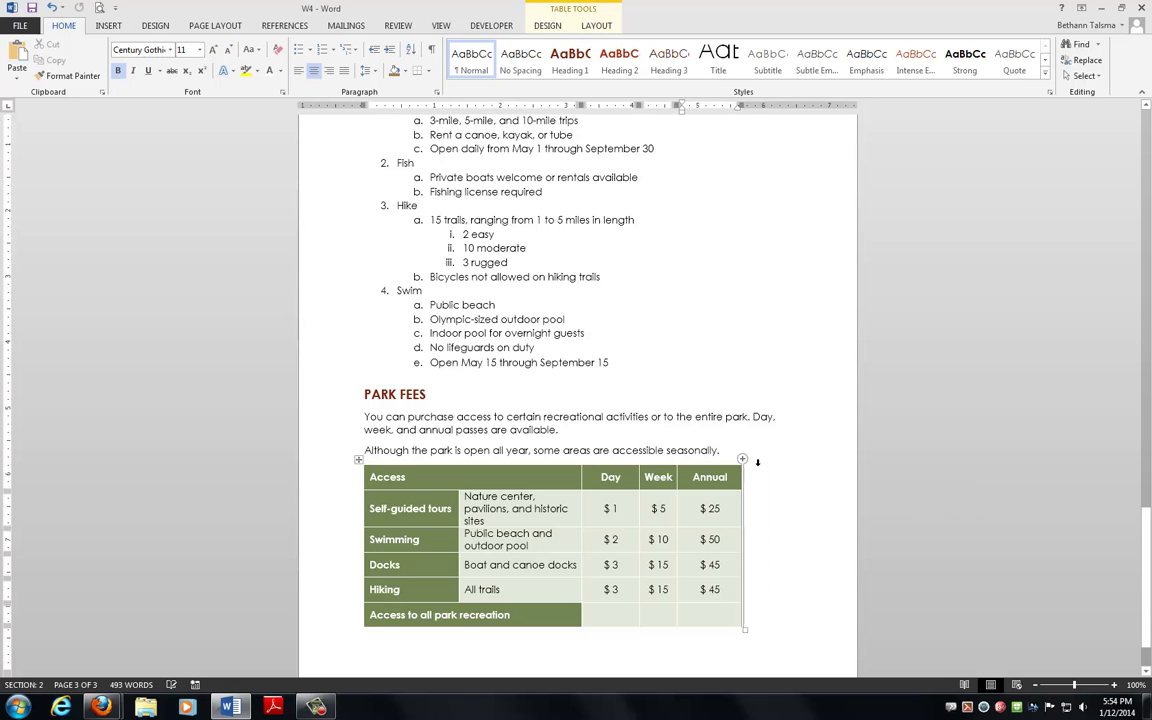
{"action": "scroll", "coordinate": [757, 463], "scroll_direction": "down", "scroll_amount": 1}
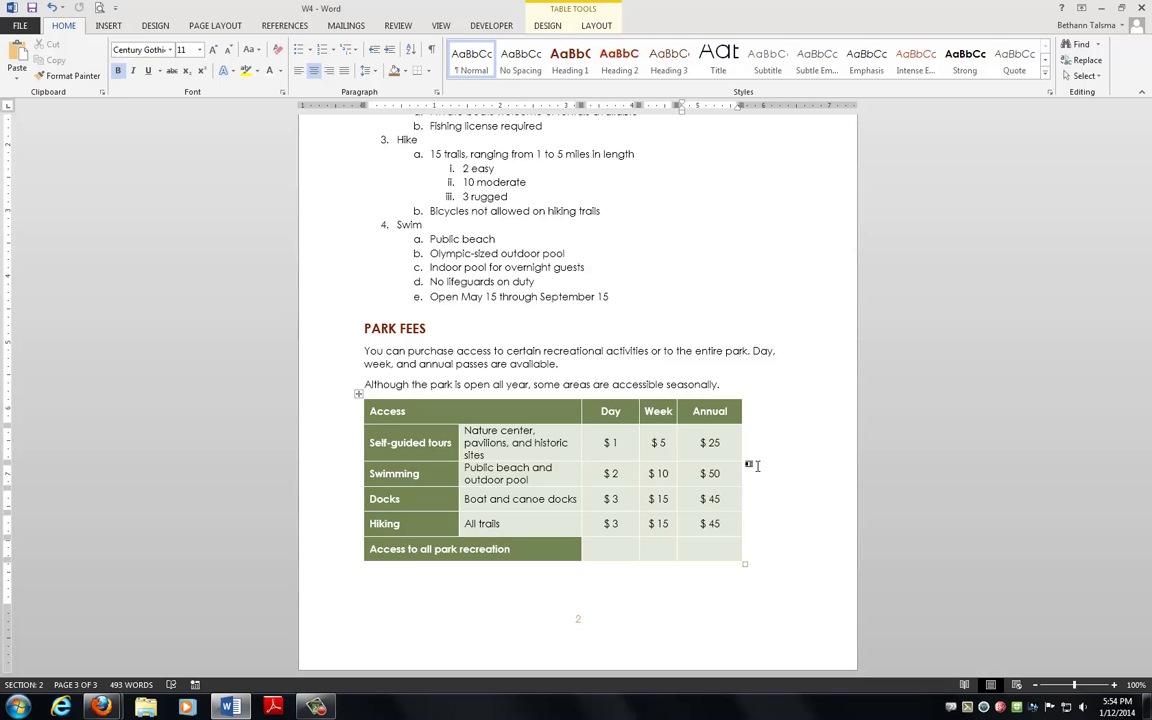
{"action": "left_click", "coordinate": [103, 93]}
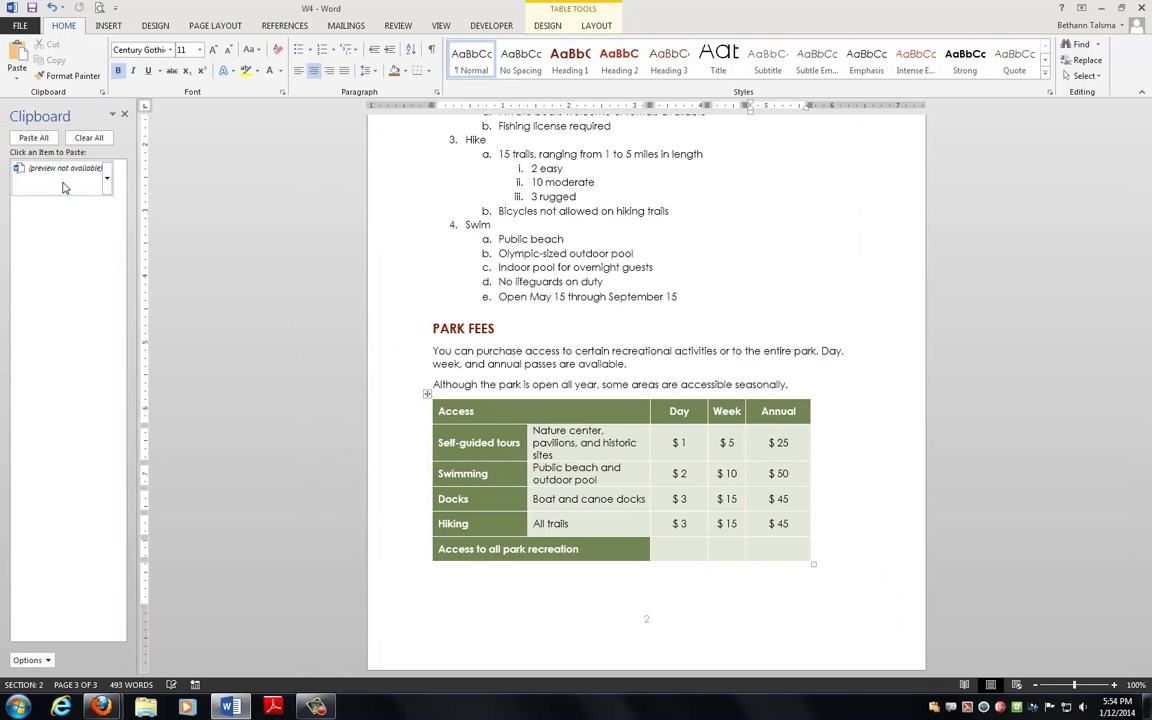
{"action": "left_click", "coordinate": [125, 113]}
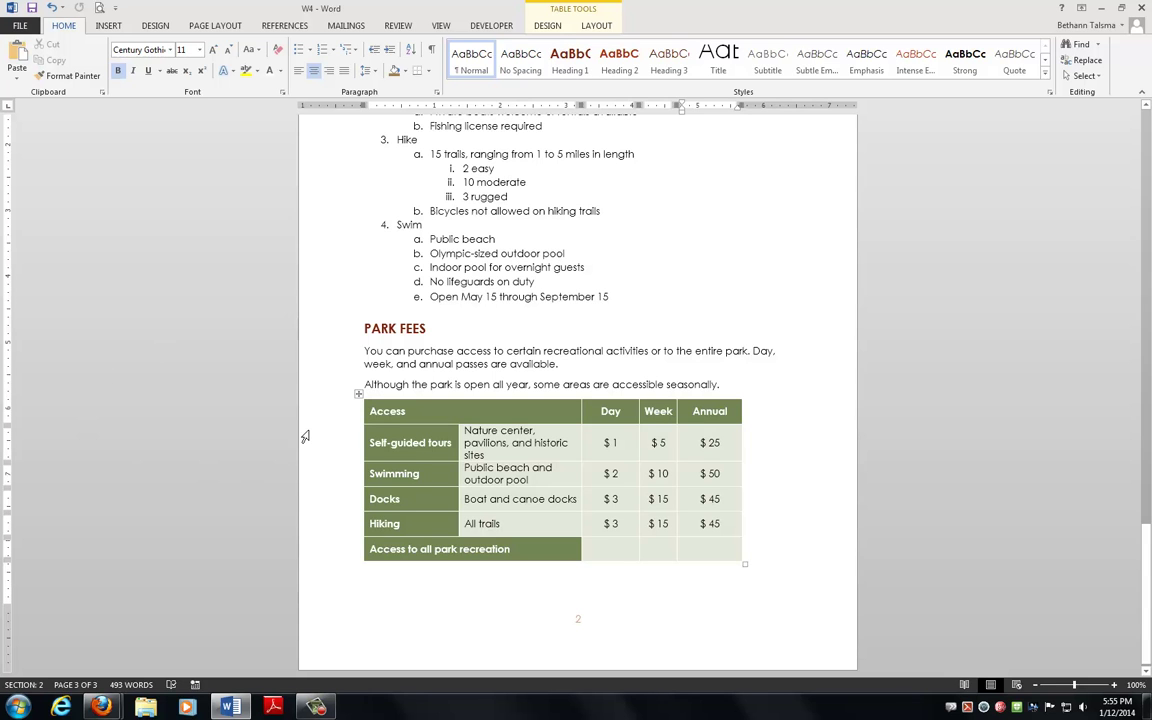
- Select the four fee rows and open the Sort dialog to review the sort-by columns
{"action": "left_click_drag", "start_coordinate": [321, 438], "coordinate": [336, 526]}
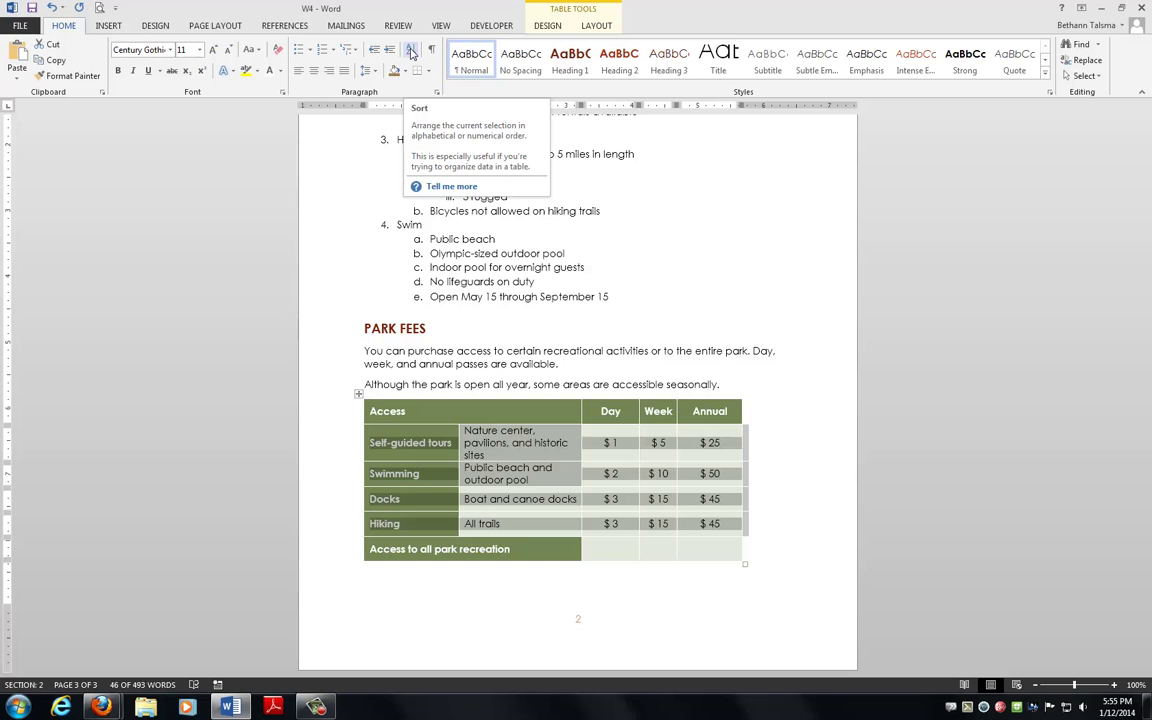
{"action": "left_click", "coordinate": [600, 26]}
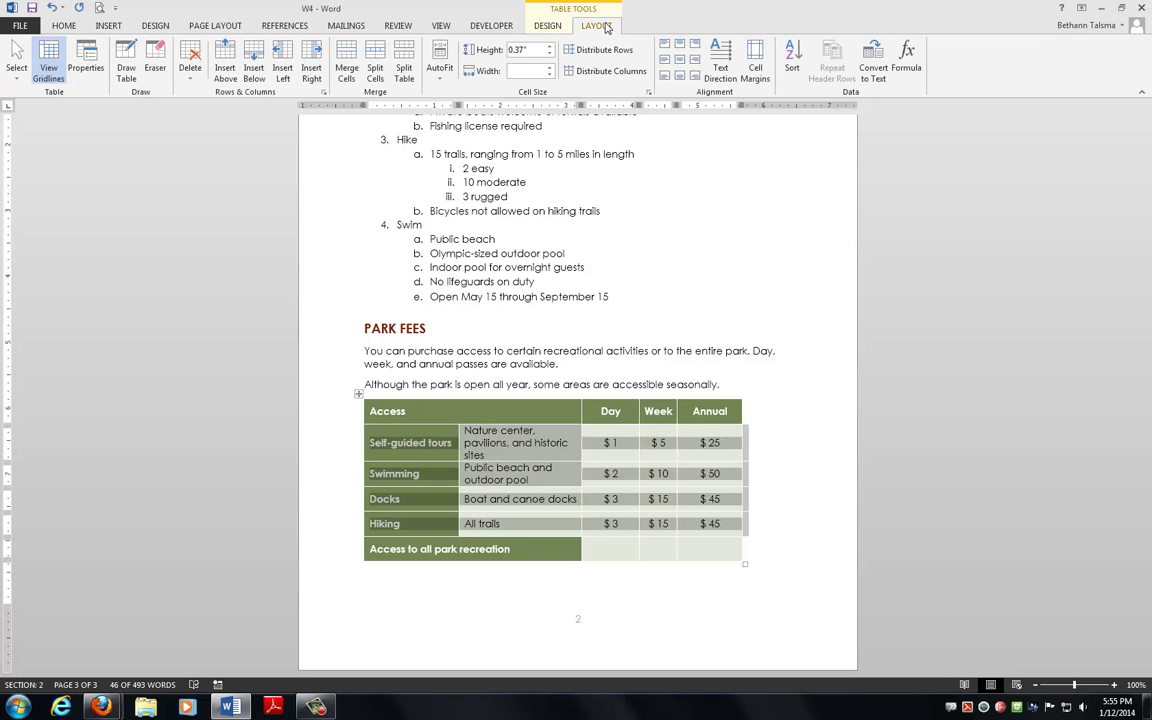
{"action": "left_click", "coordinate": [791, 62]}
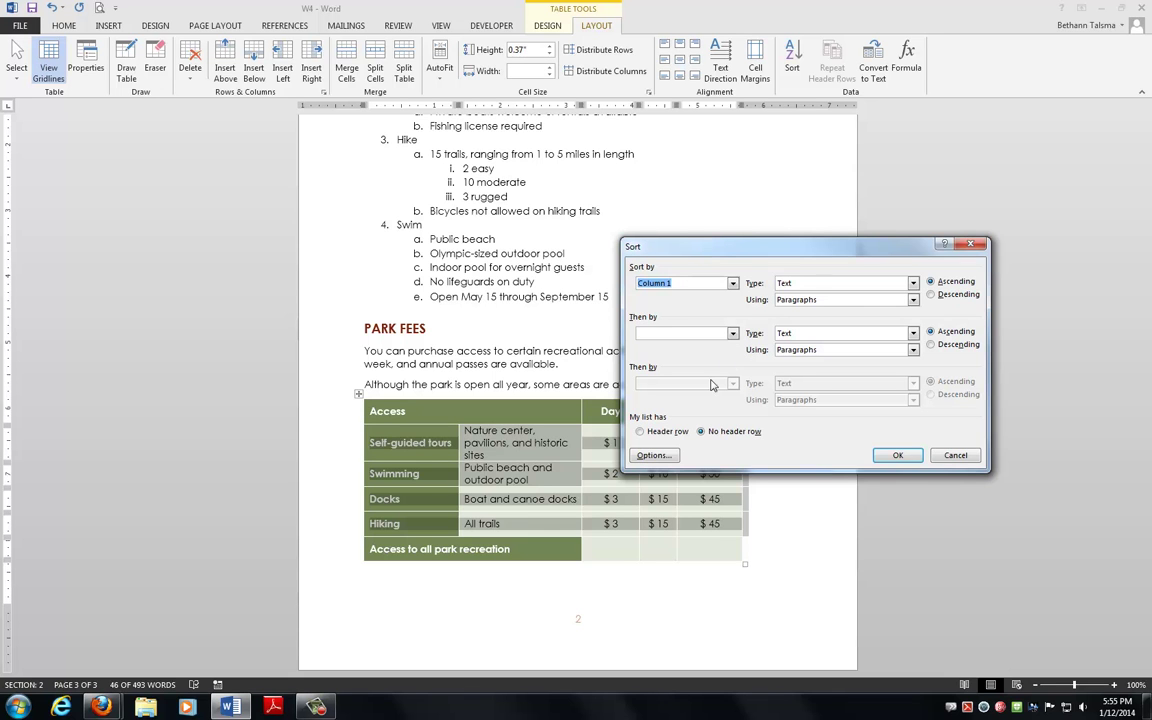
{"action": "left_click", "coordinate": [640, 432]}
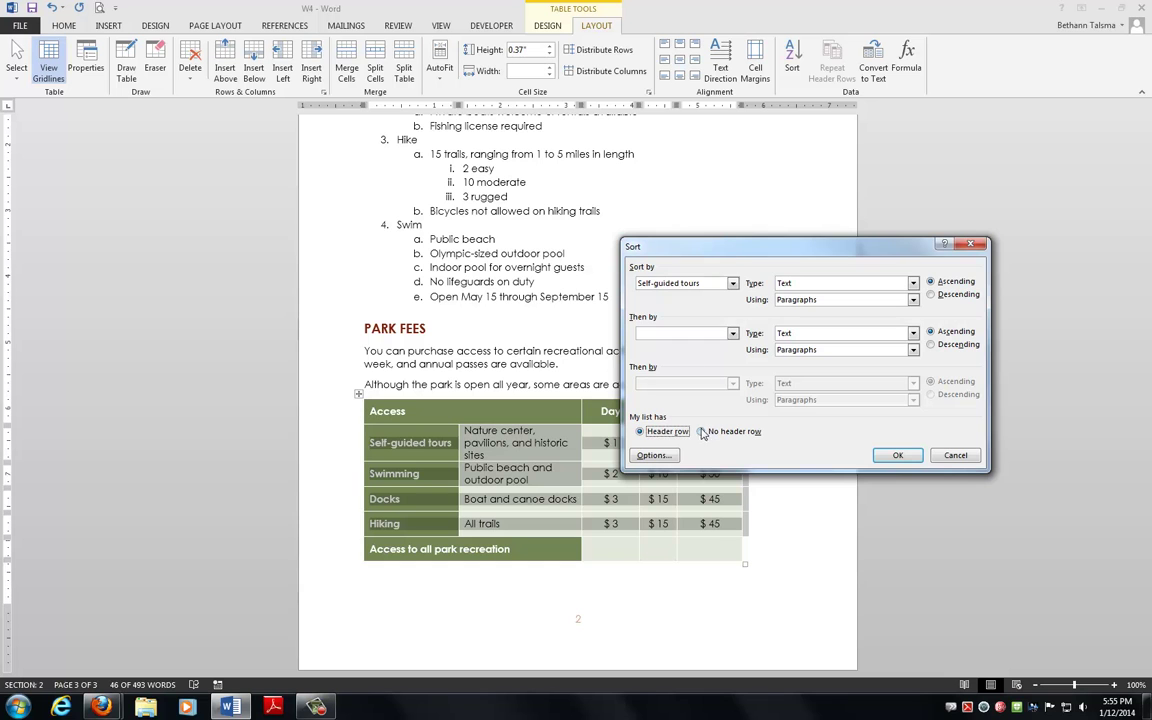
{"action": "left_click_drag", "start_coordinate": [637, 250], "coordinate": [588, 557]}
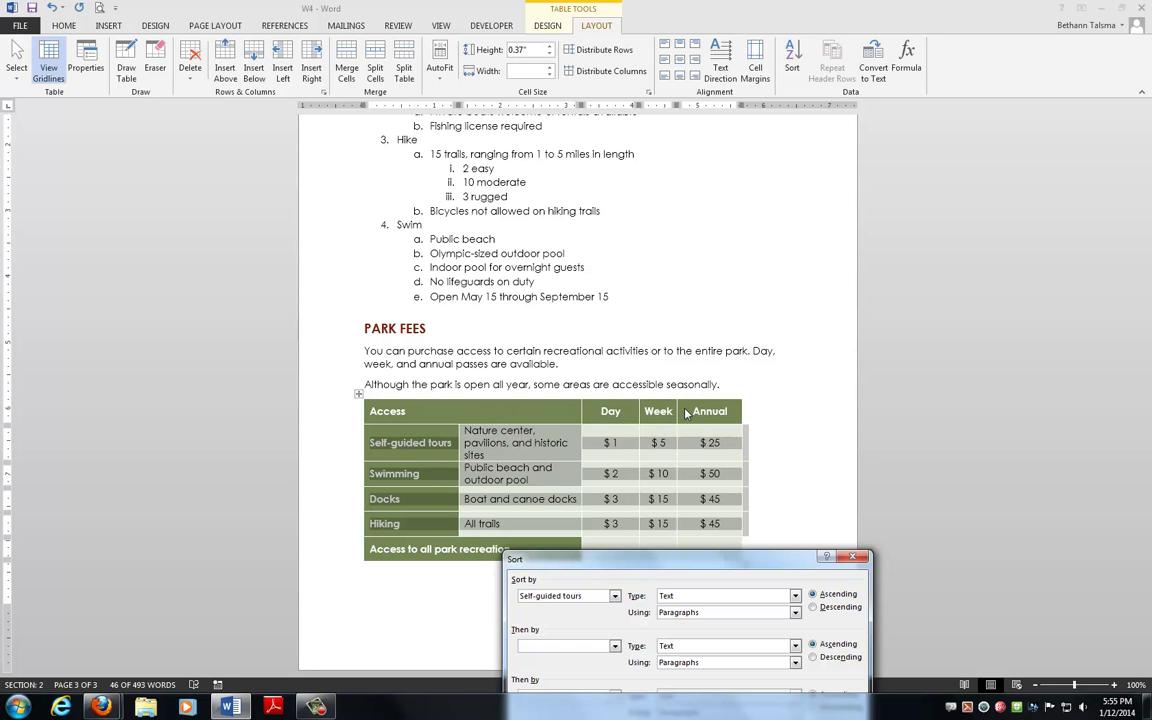
{"action": "left_click", "coordinate": [615, 596]}
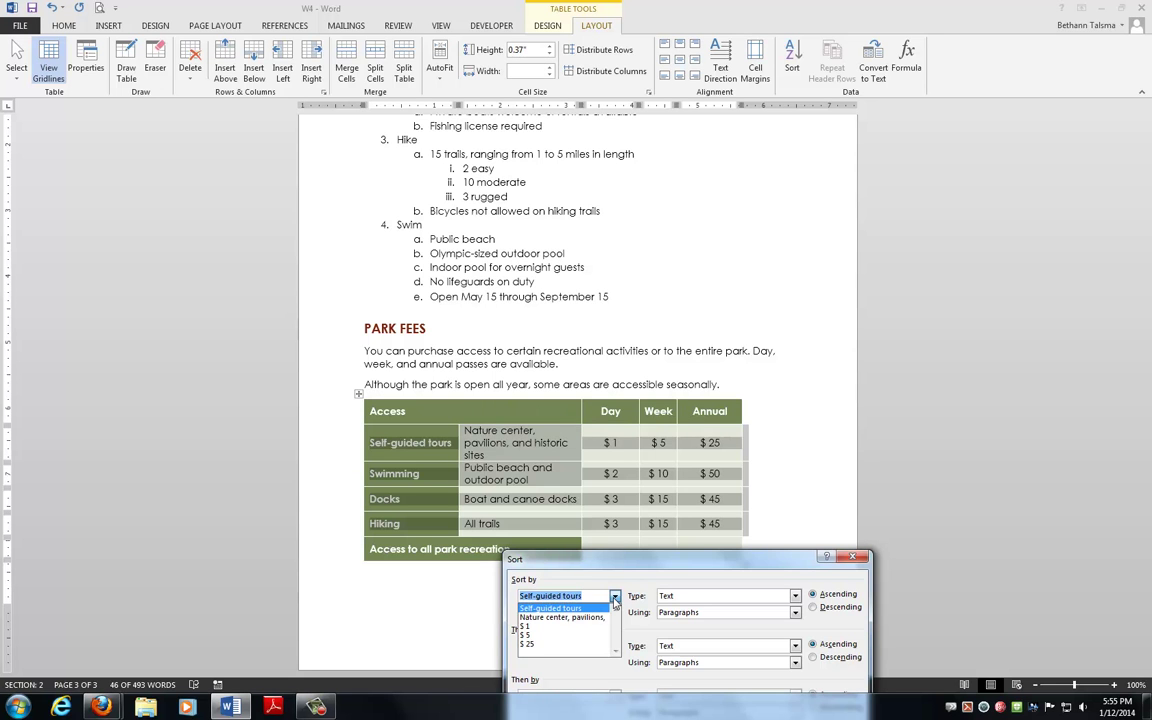
{"action": "left_click", "coordinate": [615, 597]}
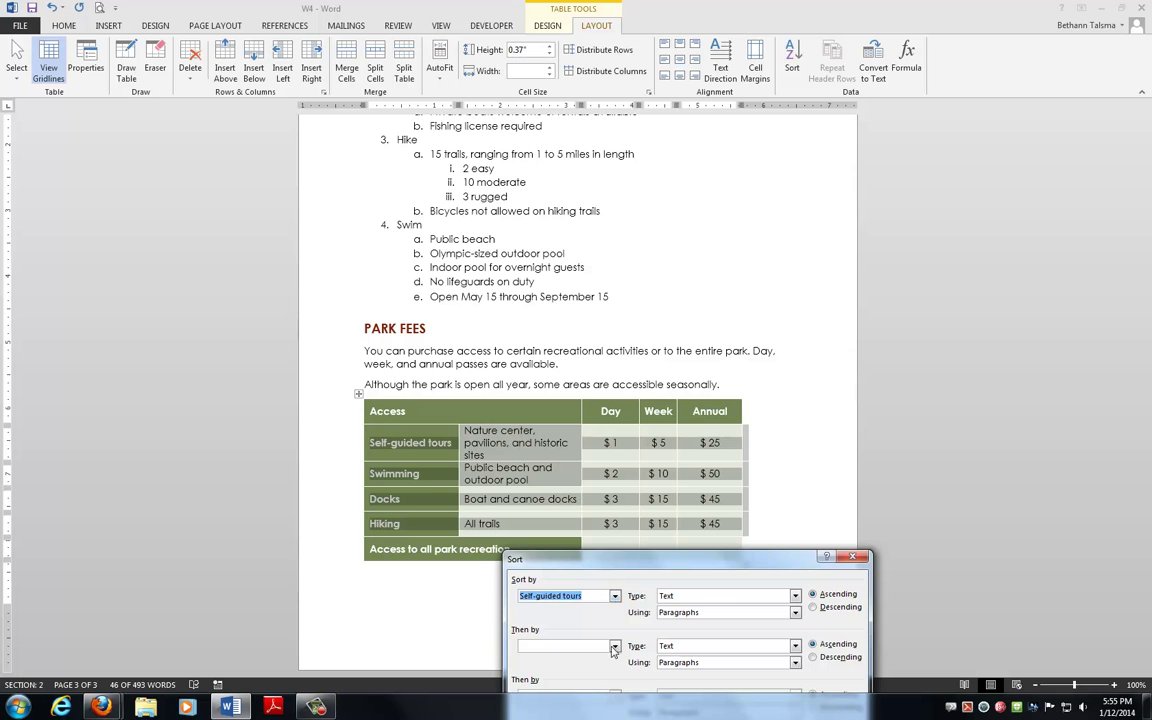
{"action": "left_click_drag", "start_coordinate": [614, 573], "coordinate": [837, 207]}
- Sort the rows by Column 1 ascending with No header row, then reopen Sort and cancel
{"action": "left_click", "coordinate": [806, 380]}
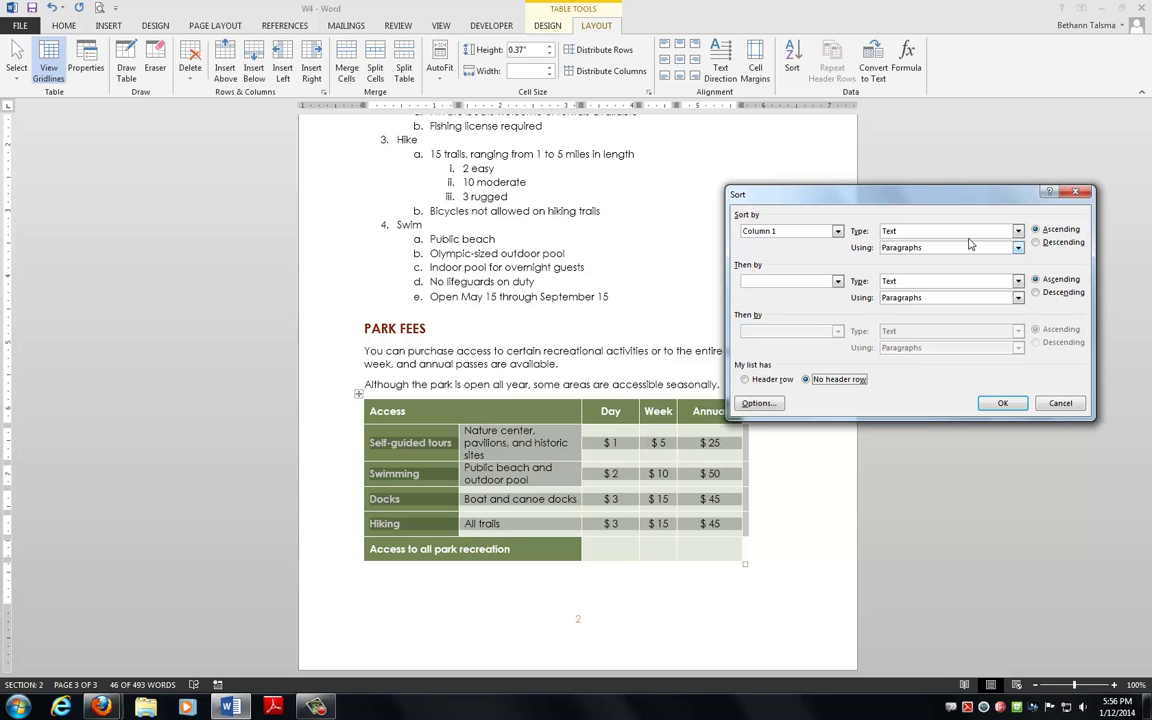
{"action": "left_click", "coordinate": [1003, 402]}
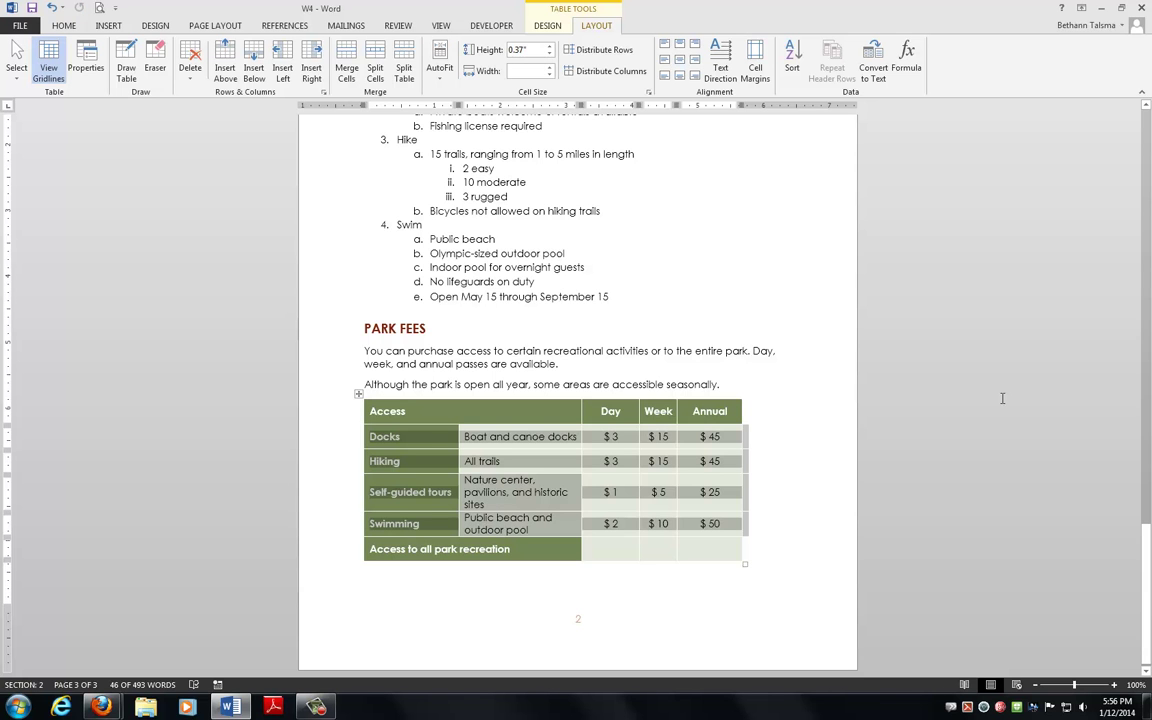
{"action": "left_click", "coordinate": [792, 60]}
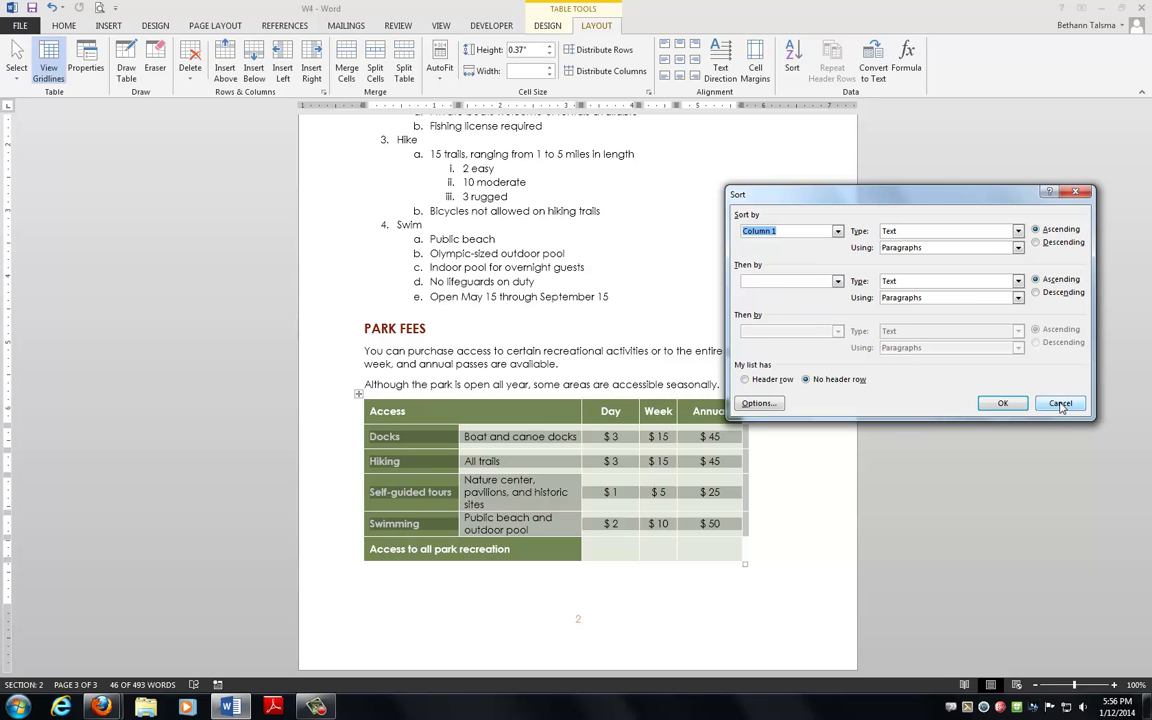
{"action": "left_click", "coordinate": [1061, 404]}
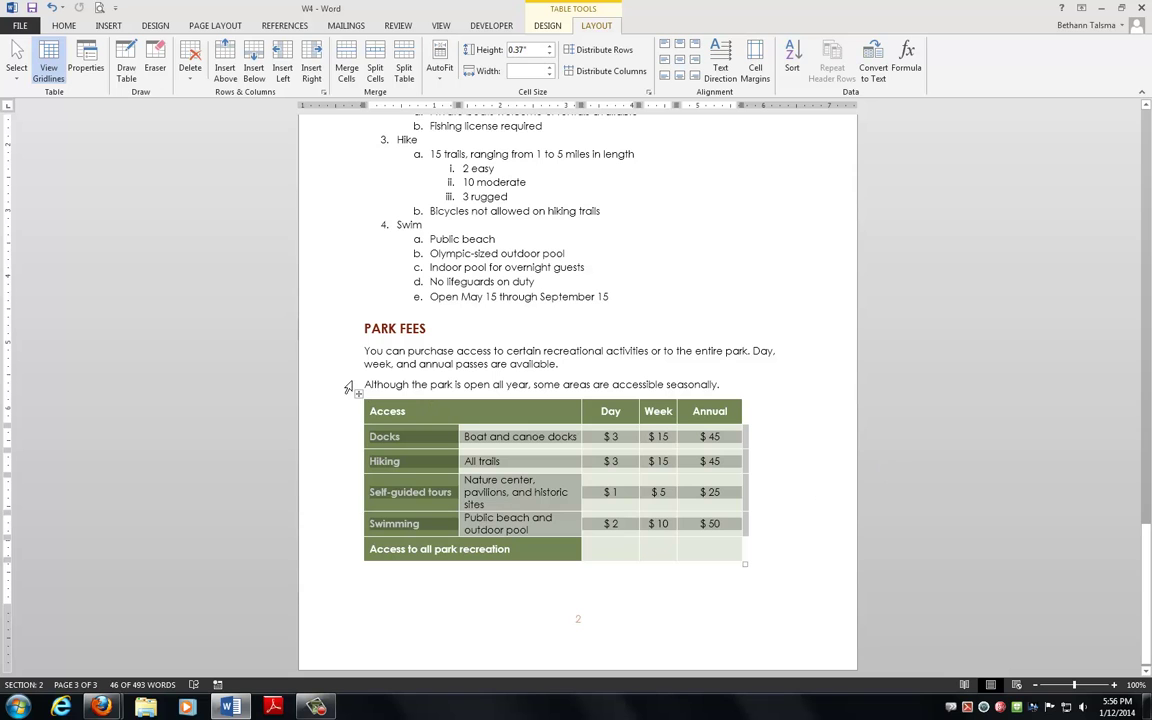
- Split the Access header cell into 2 columns and 1 row, aligning the new border with the column below
{"action": "left_click", "coordinate": [404, 411]}
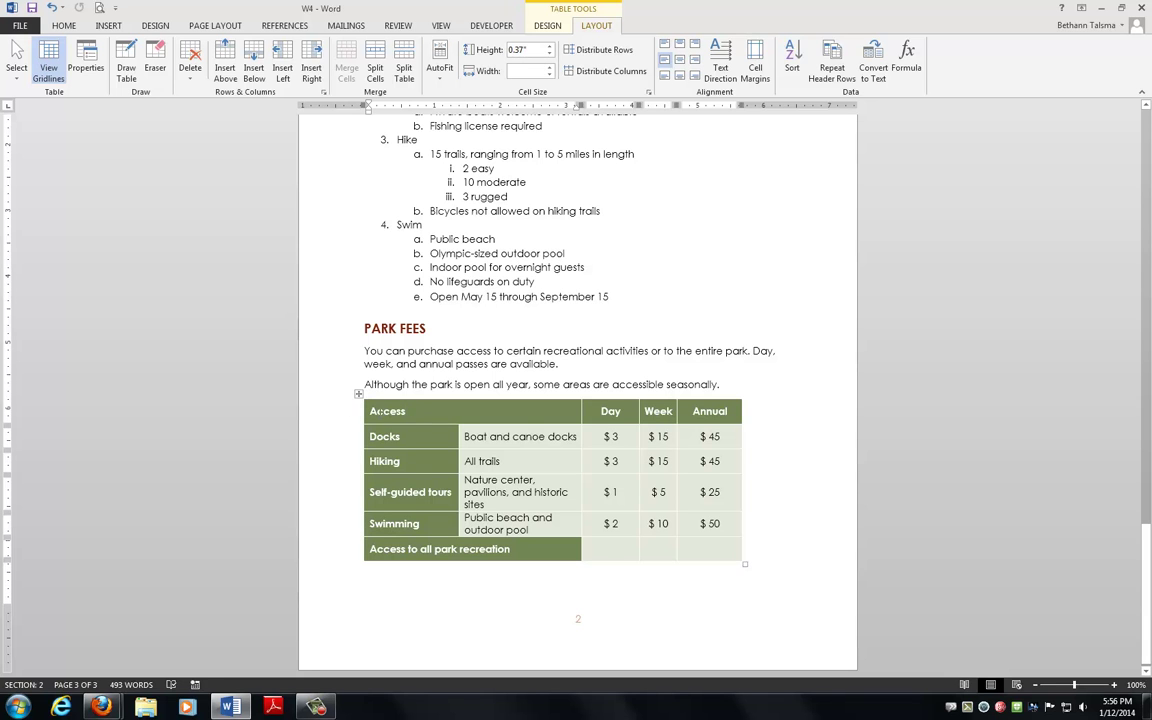
{"action": "double_click", "coordinate": [376, 415]}
{"action": "key", "text": "Right"}
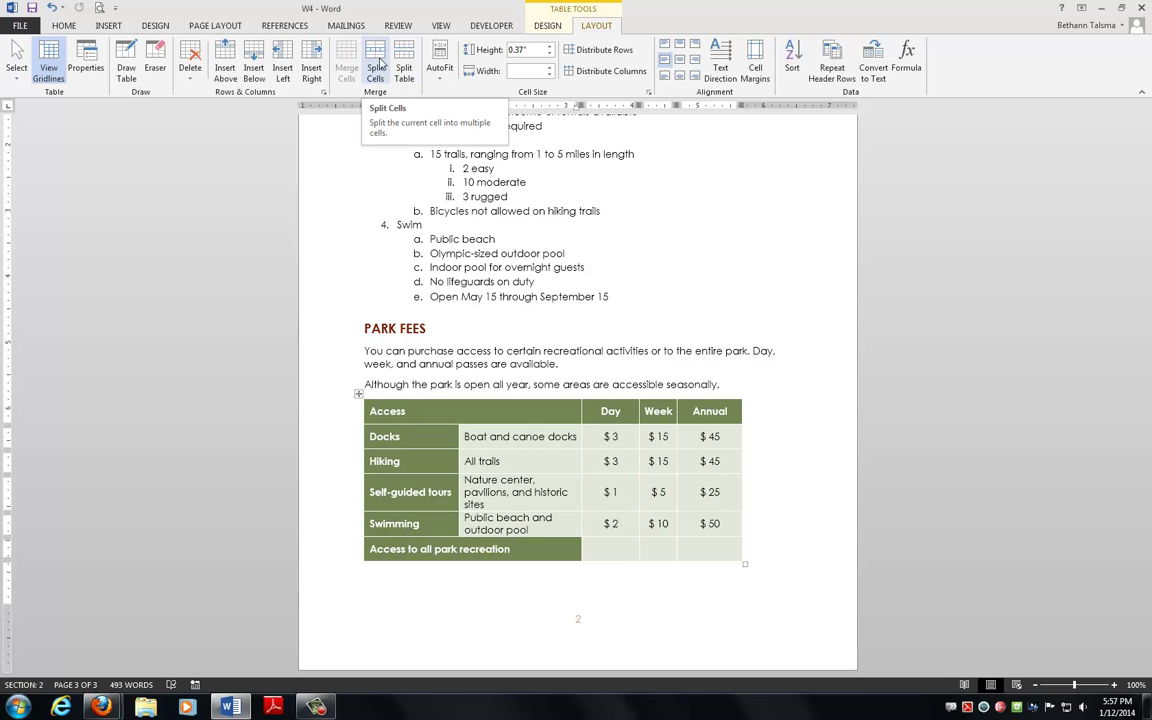
{"action": "left_click", "coordinate": [380, 62]}
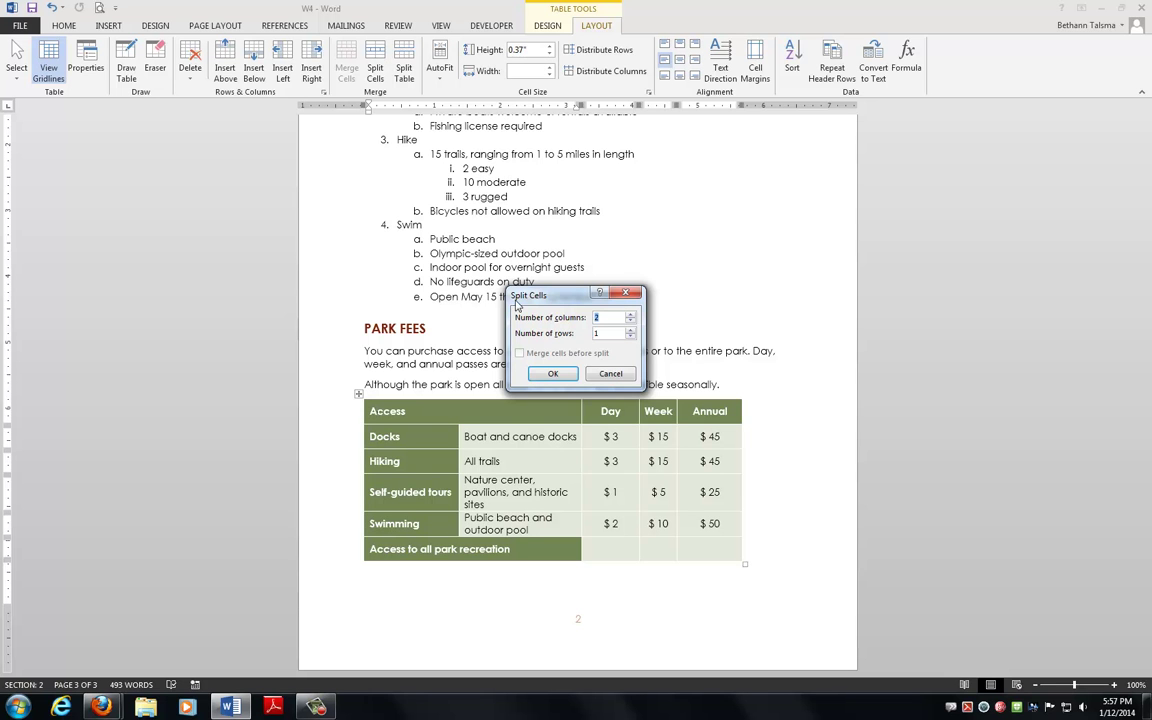
{"action": "left_click", "coordinate": [554, 374]}
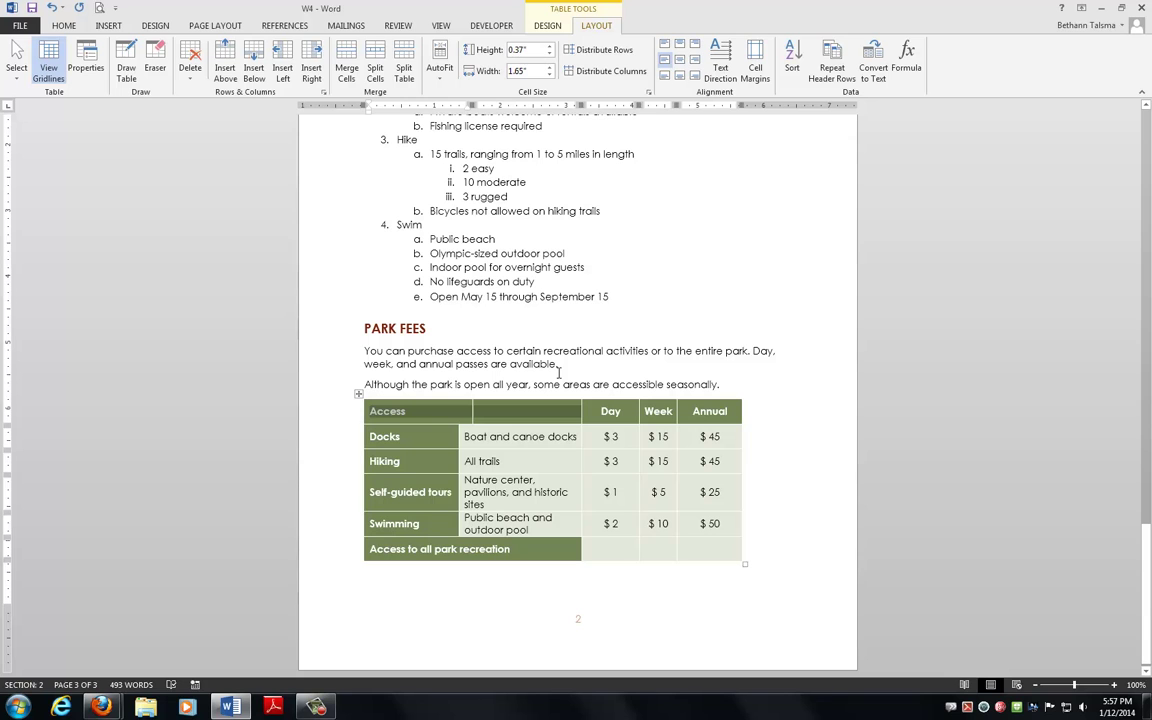
{"action": "left_click", "coordinate": [497, 413]}
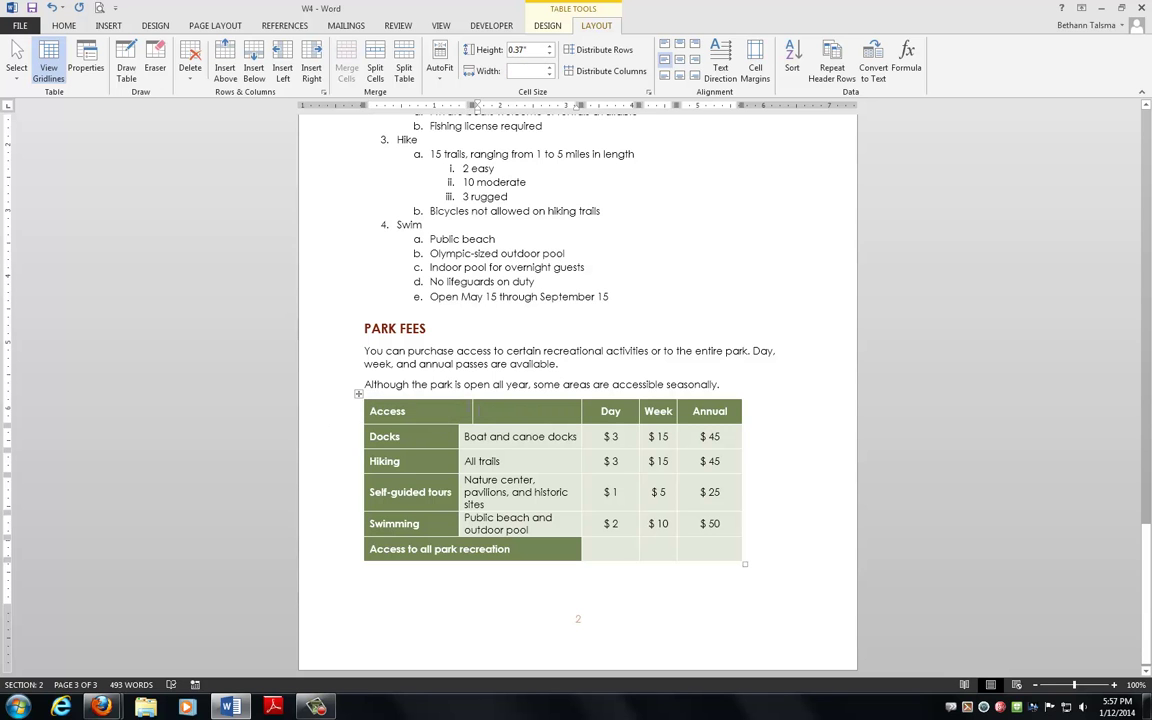
{"action": "left_click_drag", "start_coordinate": [472, 408], "coordinate": [459, 411]}
- Drag the word Access into the right-hand header cell above the activity descriptions
{"action": "double_click", "coordinate": [381, 413]}
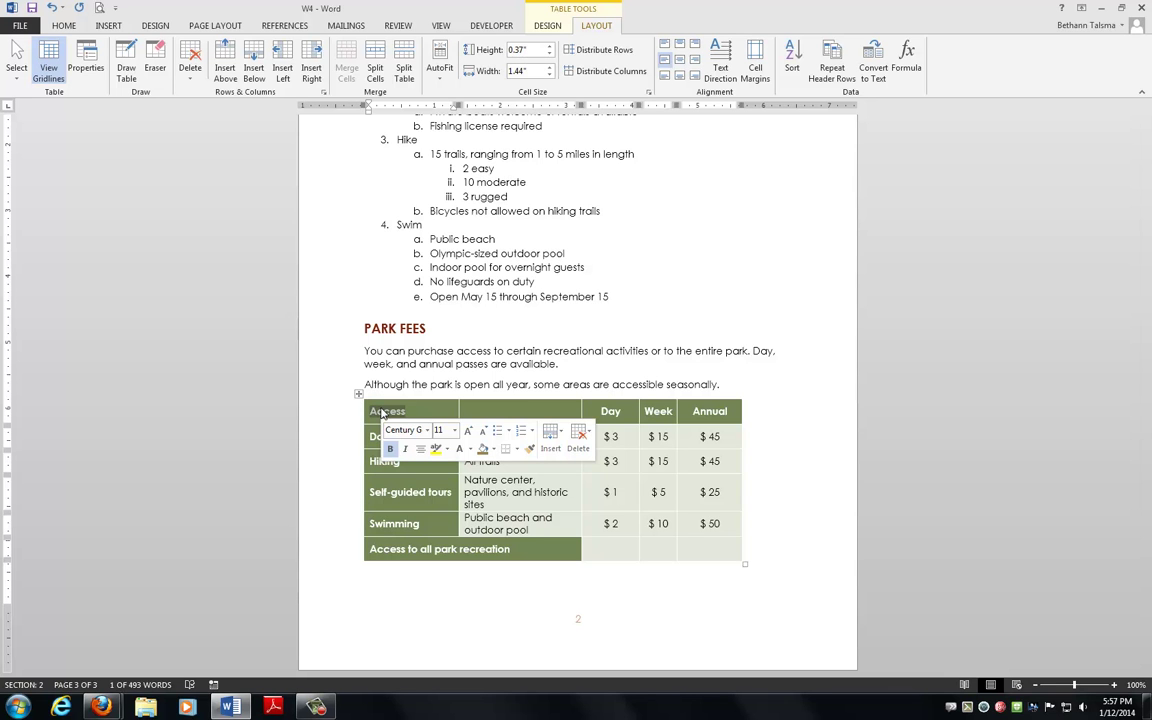
{"action": "left_click_drag", "start_coordinate": [381, 413], "coordinate": [467, 411]}
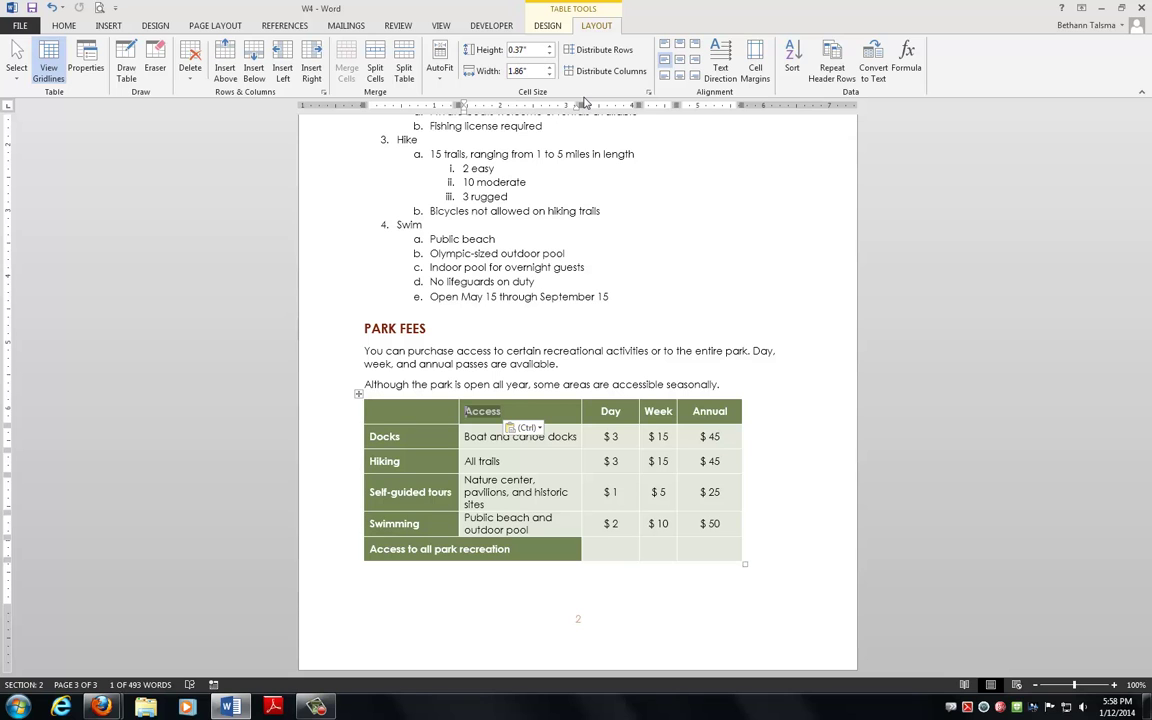
- Select the Day, Week and Annual columns and apply Distribute Columns to equalize them
{"action": "left_click", "coordinate": [604, 411]}
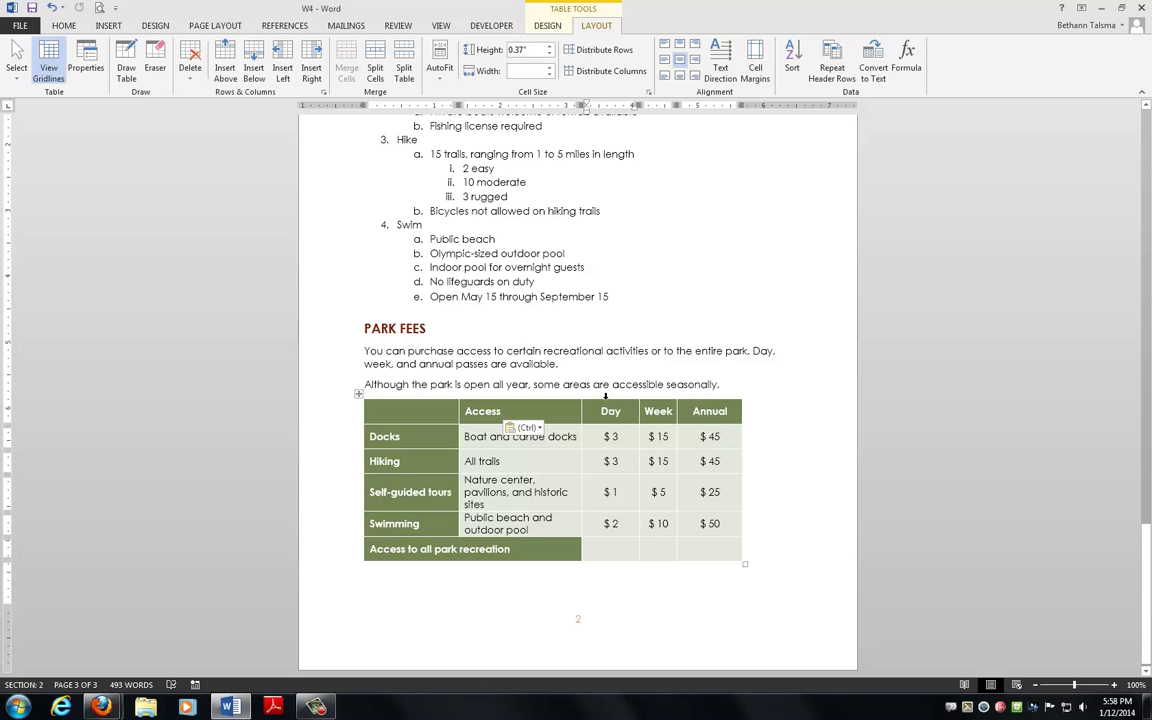
{"action": "left_click", "coordinate": [605, 397]}
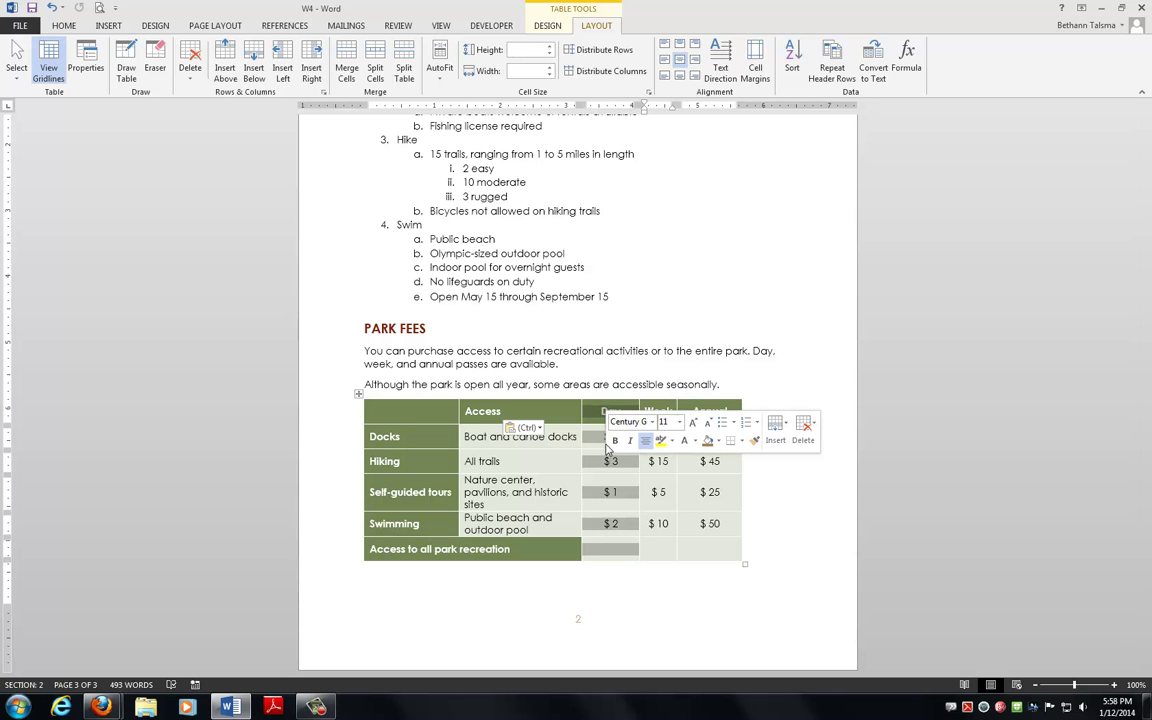
{"action": "left_click", "coordinate": [601, 439]}
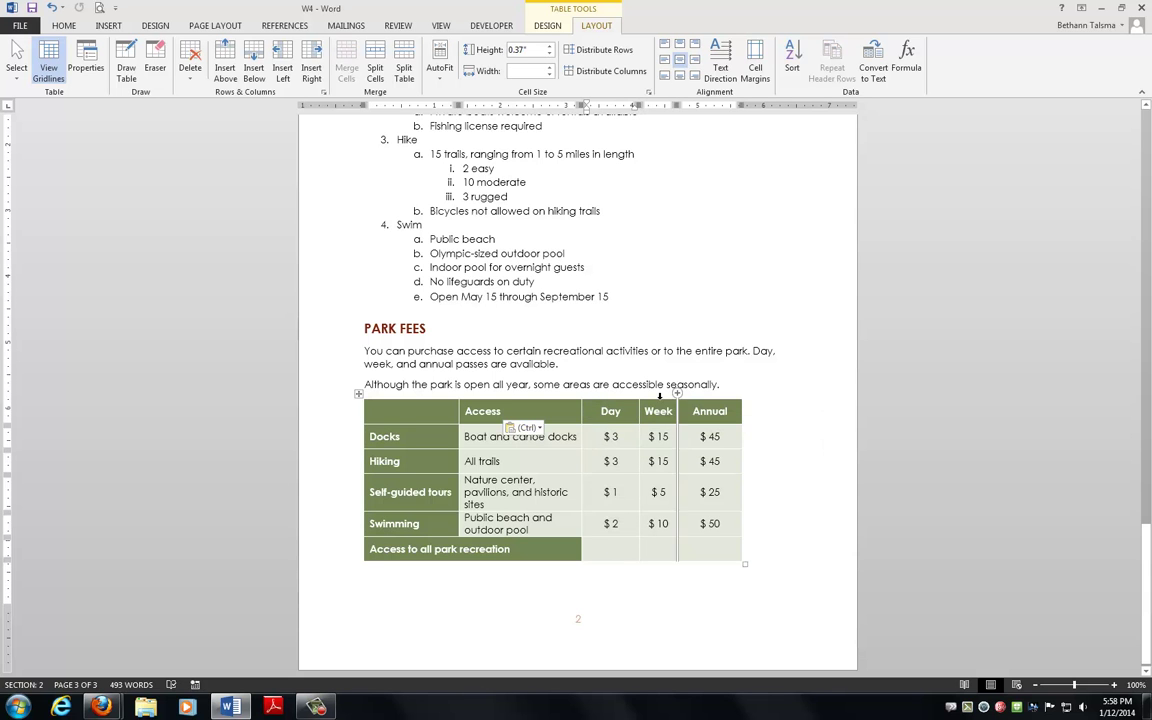
{"action": "left_click", "coordinate": [659, 396]}
{"action": "left_click", "coordinate": [637, 423]}
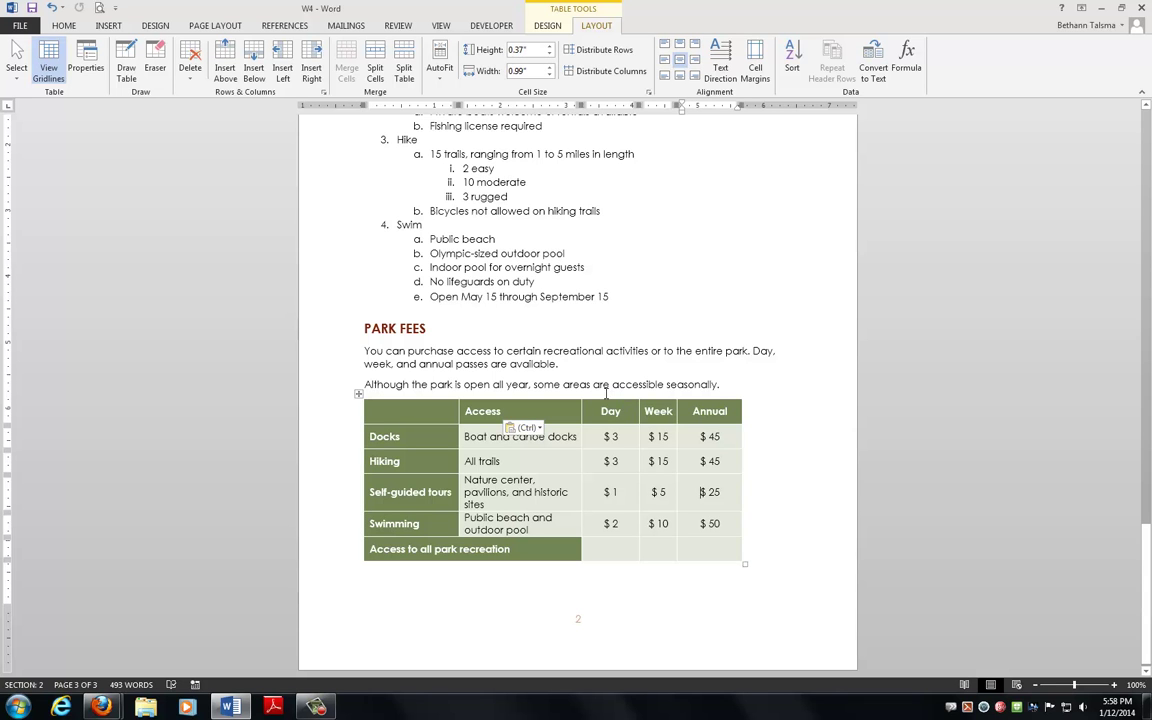
{"action": "mouse_move", "coordinate": [596, 396]}
{"action": "left_click_drag", "start_coordinate": [596, 396], "coordinate": [720, 385]}
{"action": "left_click", "coordinate": [651, 398]}
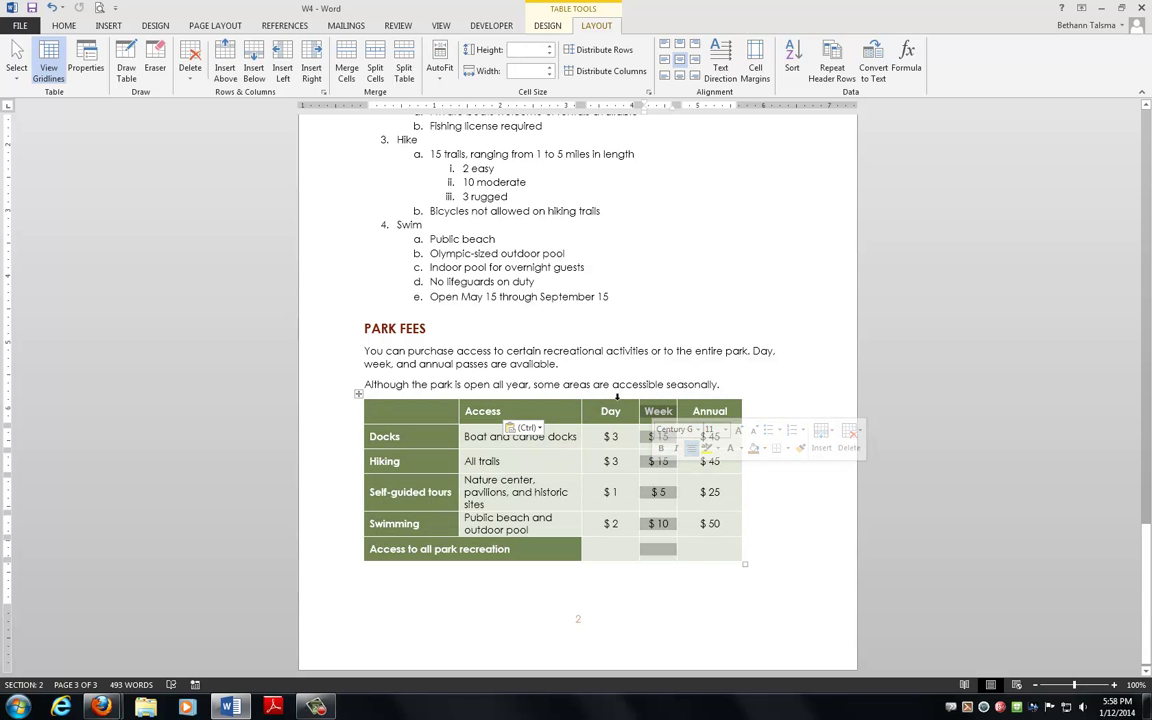
{"action": "left_click", "coordinate": [636, 398]}
{"action": "left_click", "coordinate": [695, 411]}
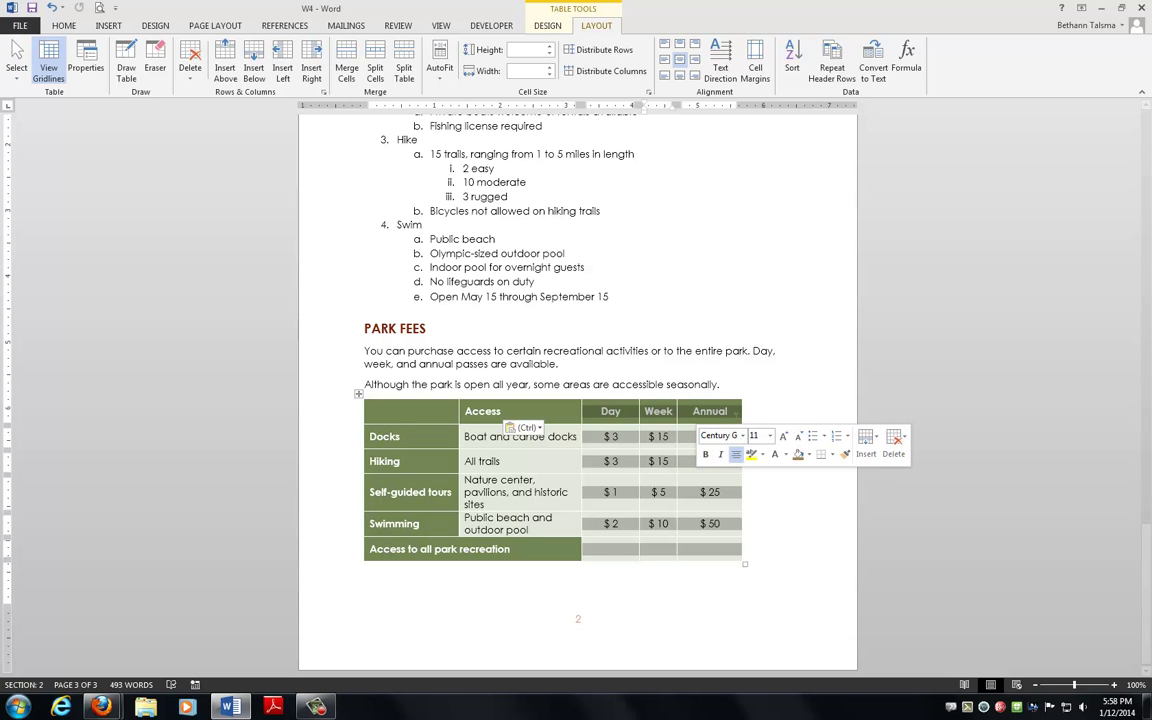
{"action": "left_click", "coordinate": [596, 72]}
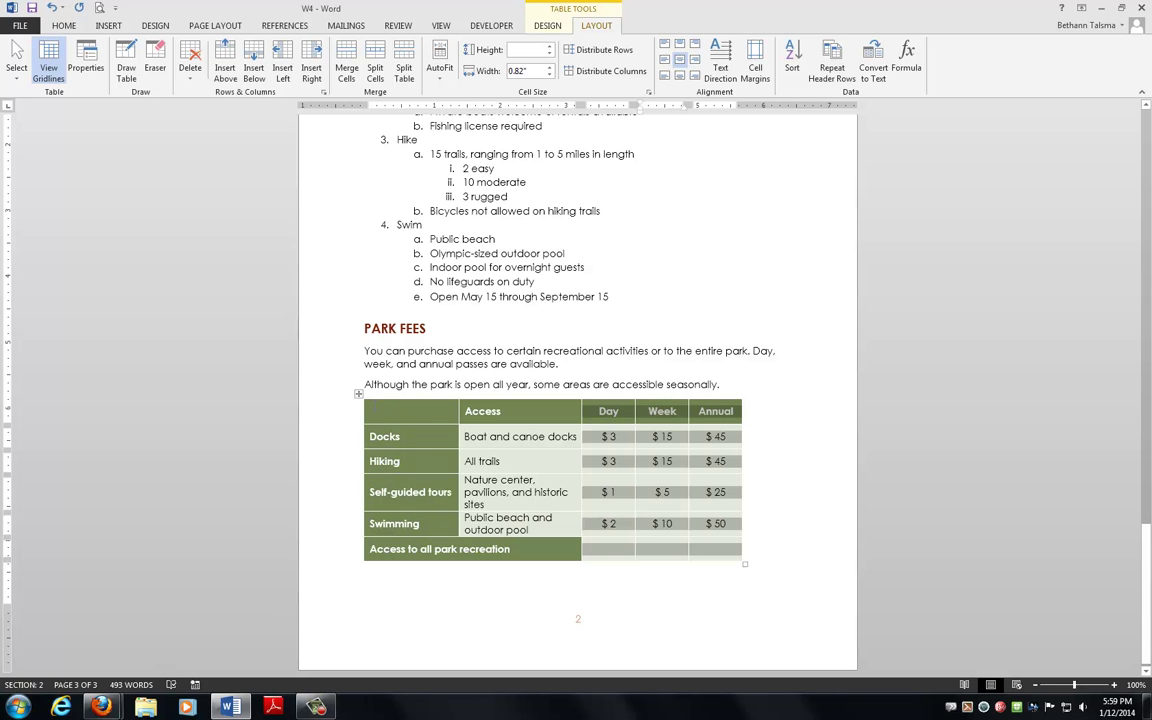
- Insert a new leftmost column and enter 'Park Fees' in its cell beside Docks
{"action": "left_click", "coordinate": [375, 411]}
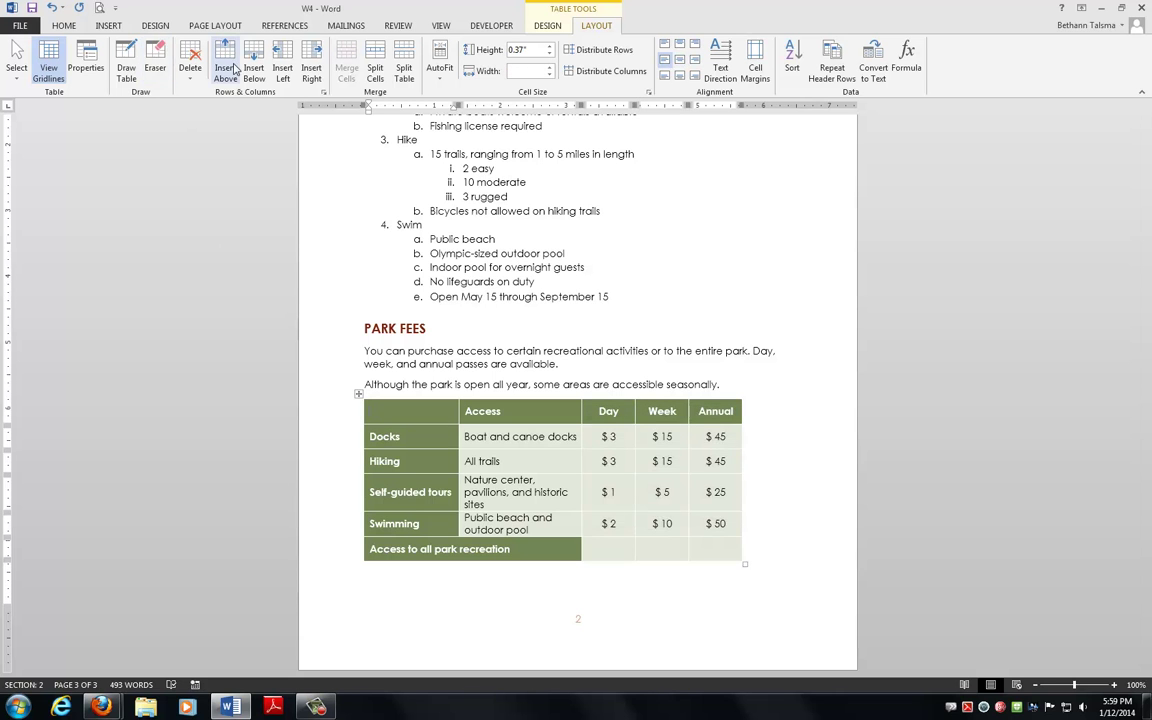
{"action": "left_click", "coordinate": [282, 66]}
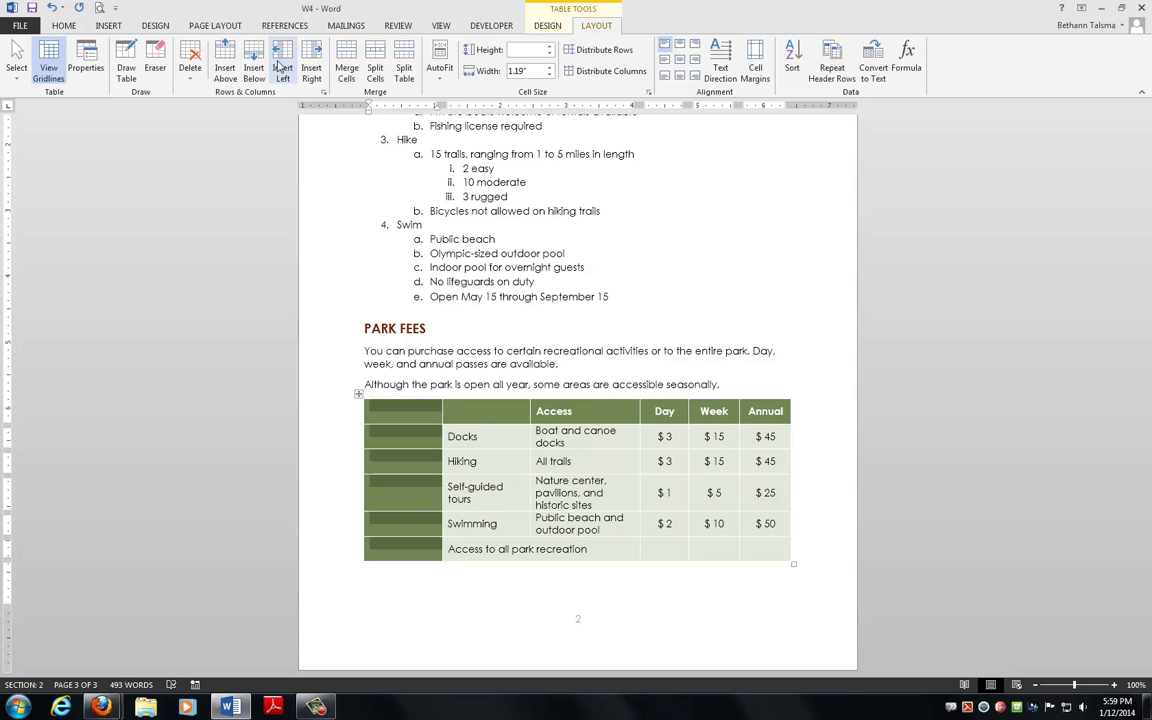
{"action": "left_click", "coordinate": [389, 437]}
{"action": "type", "text": "P"}
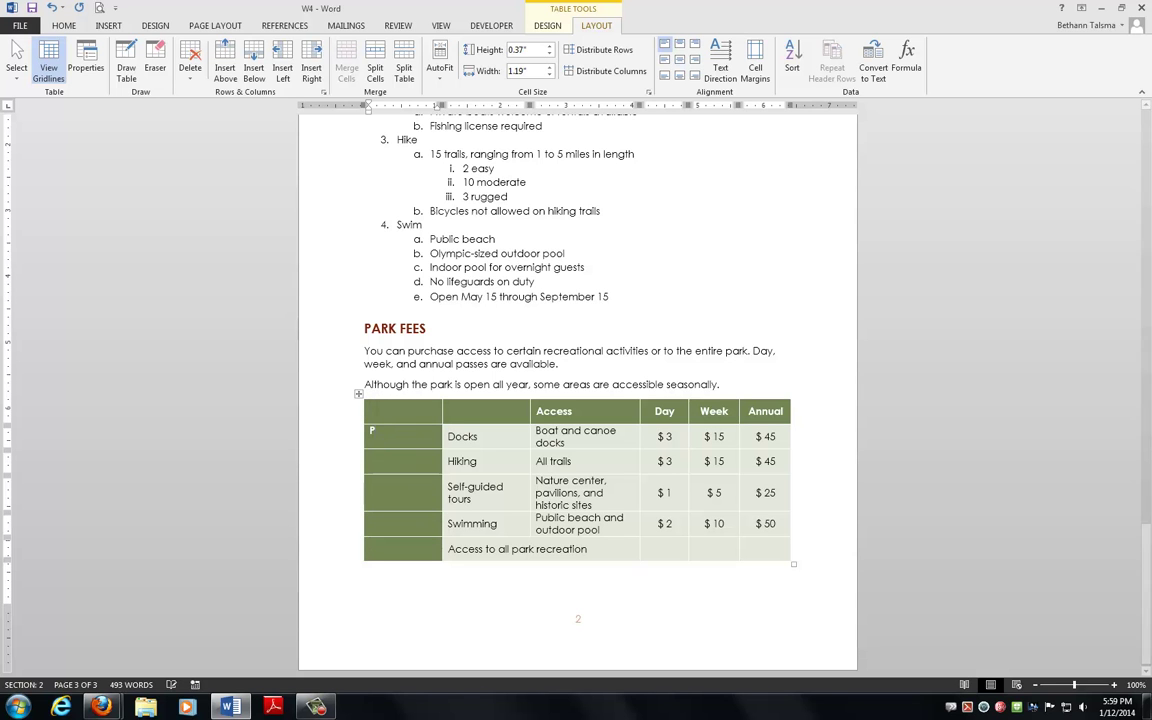
{"action": "type", "text": "ark Fees"}
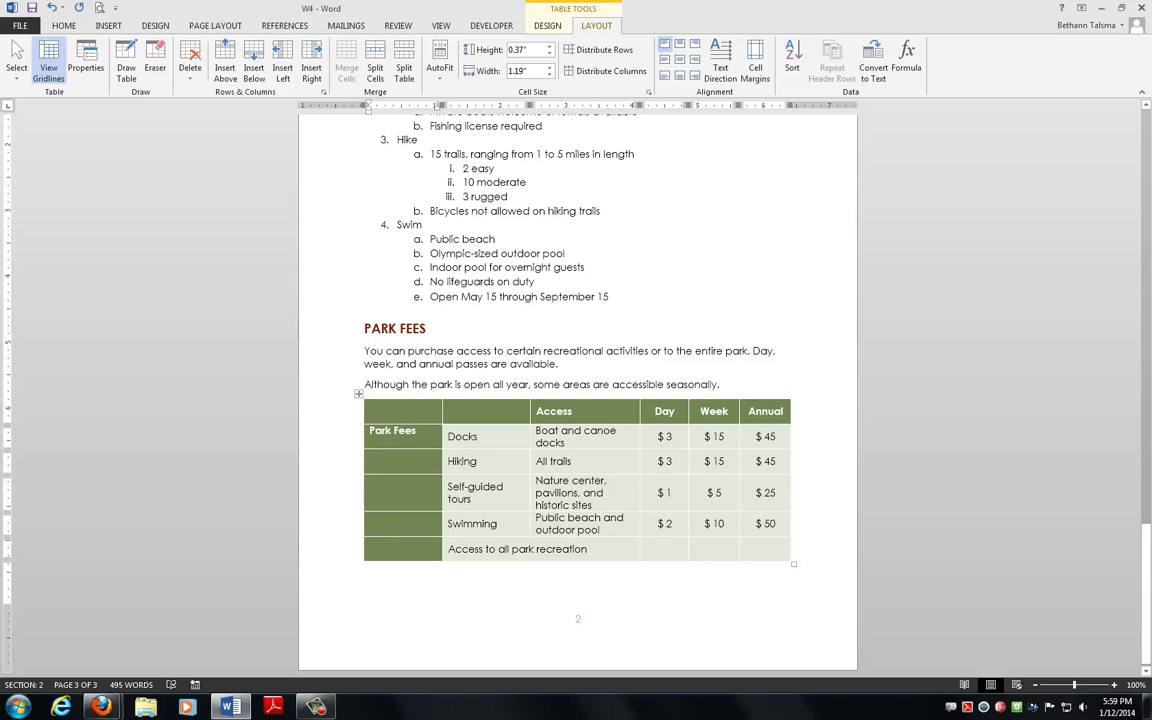
- Merge the new column's four cells, rotate Park Fees to vertical text, and centre it
{"action": "left_click_drag", "start_coordinate": [386, 461], "coordinate": [390, 545]}
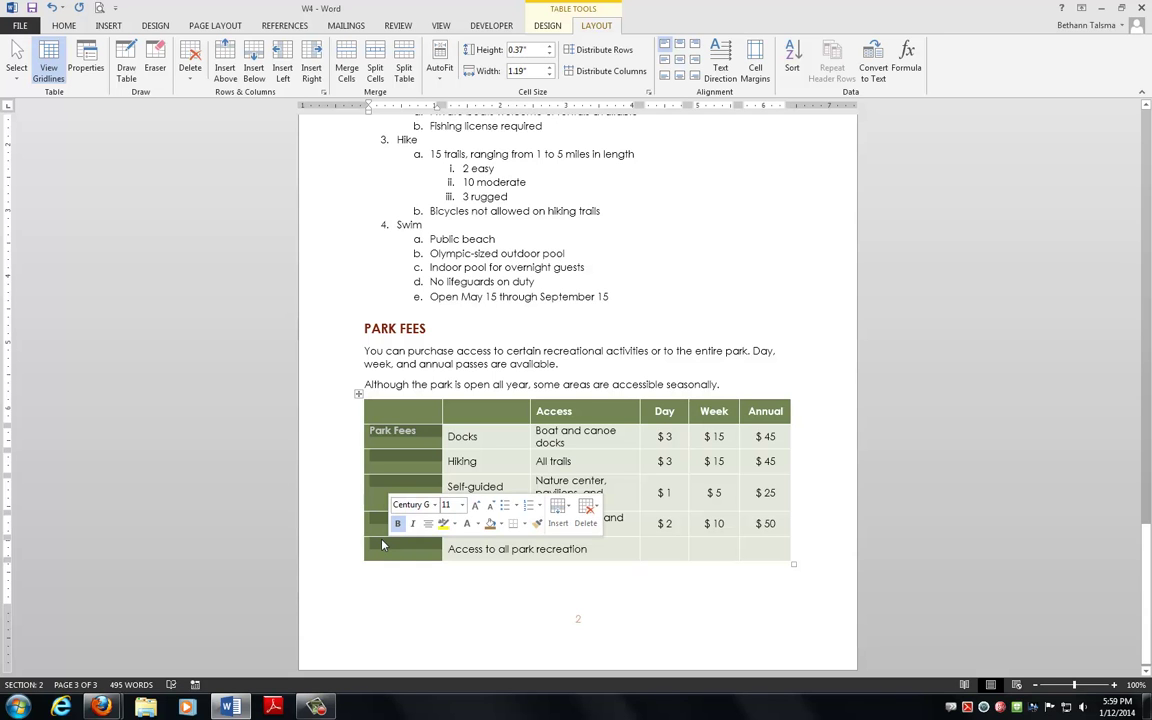
{"action": "left_click", "coordinate": [346, 68]}
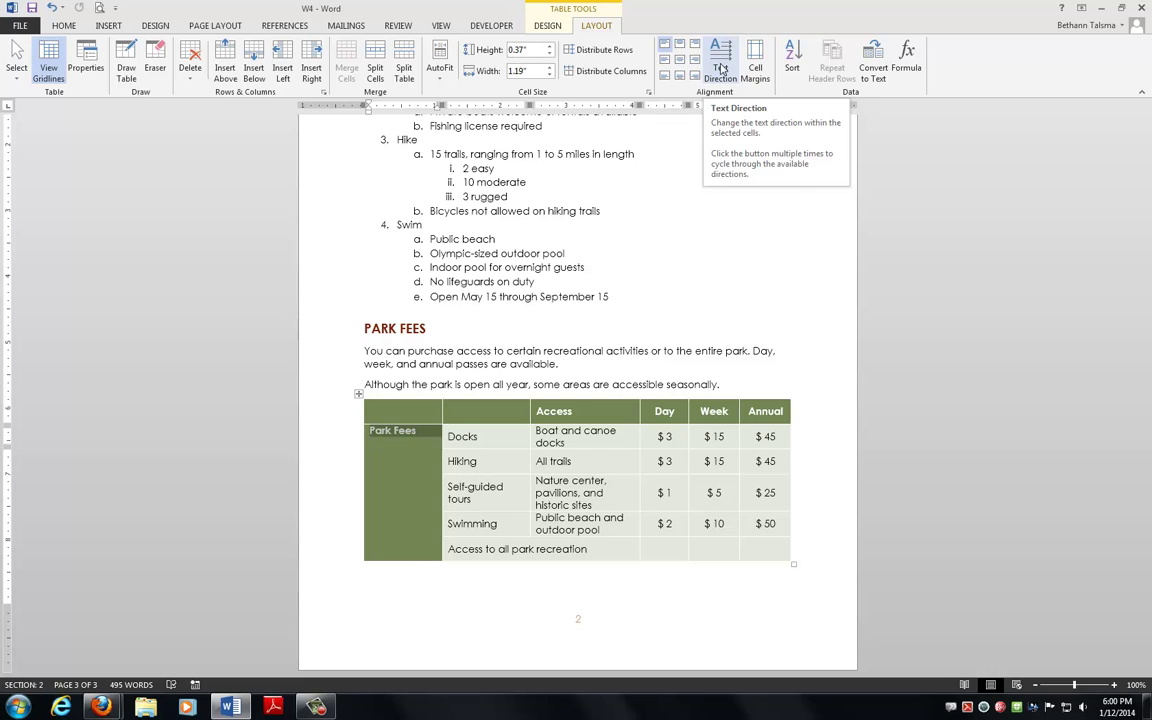
{"action": "left_click", "coordinate": [721, 68]}
{"action": "left_click", "coordinate": [721, 68]}
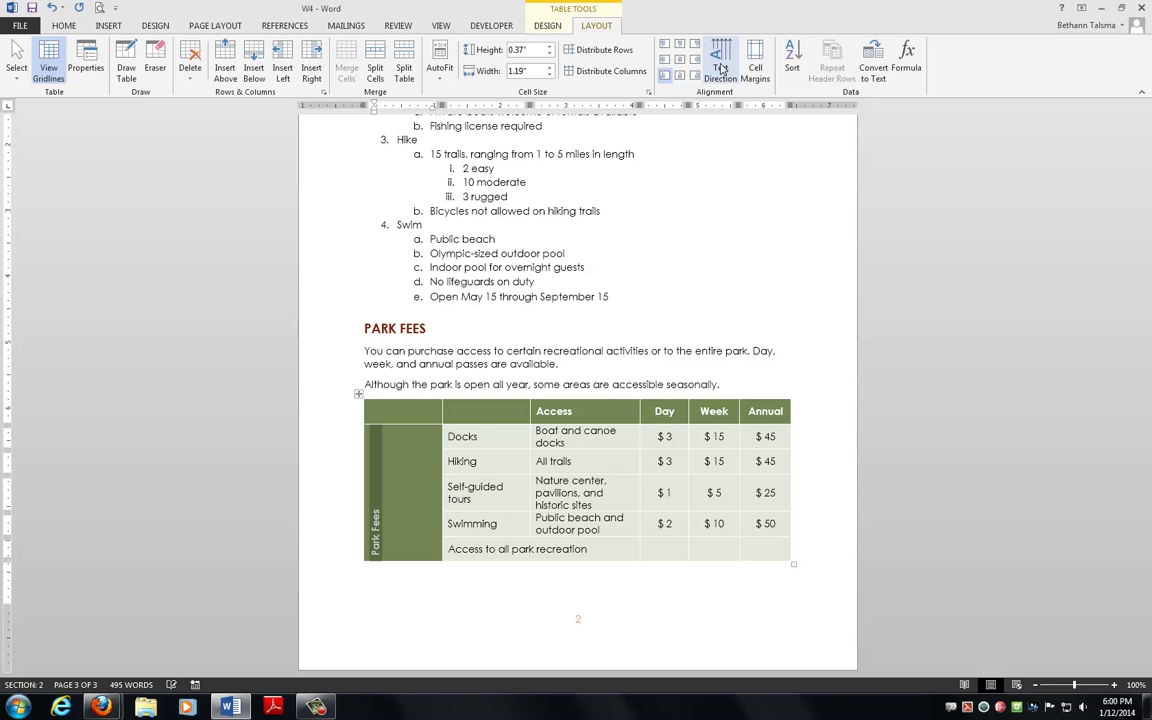
{"action": "left_click", "coordinate": [720, 68]}
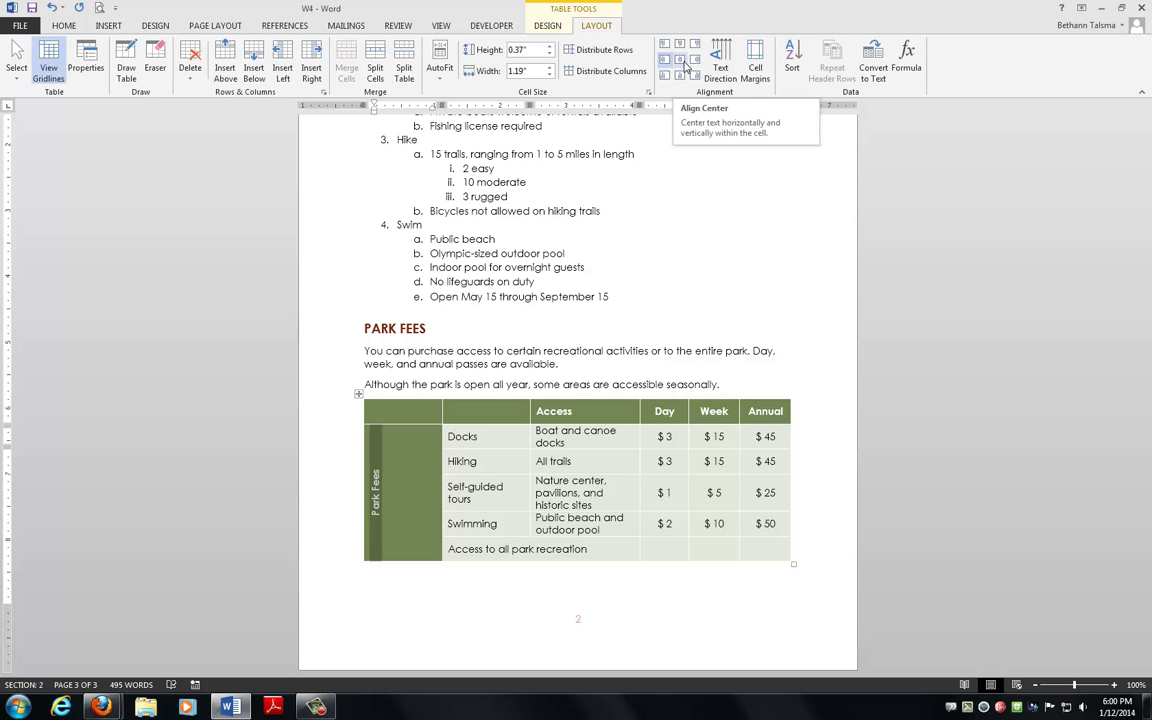
{"action": "left_click", "coordinate": [683, 63]}
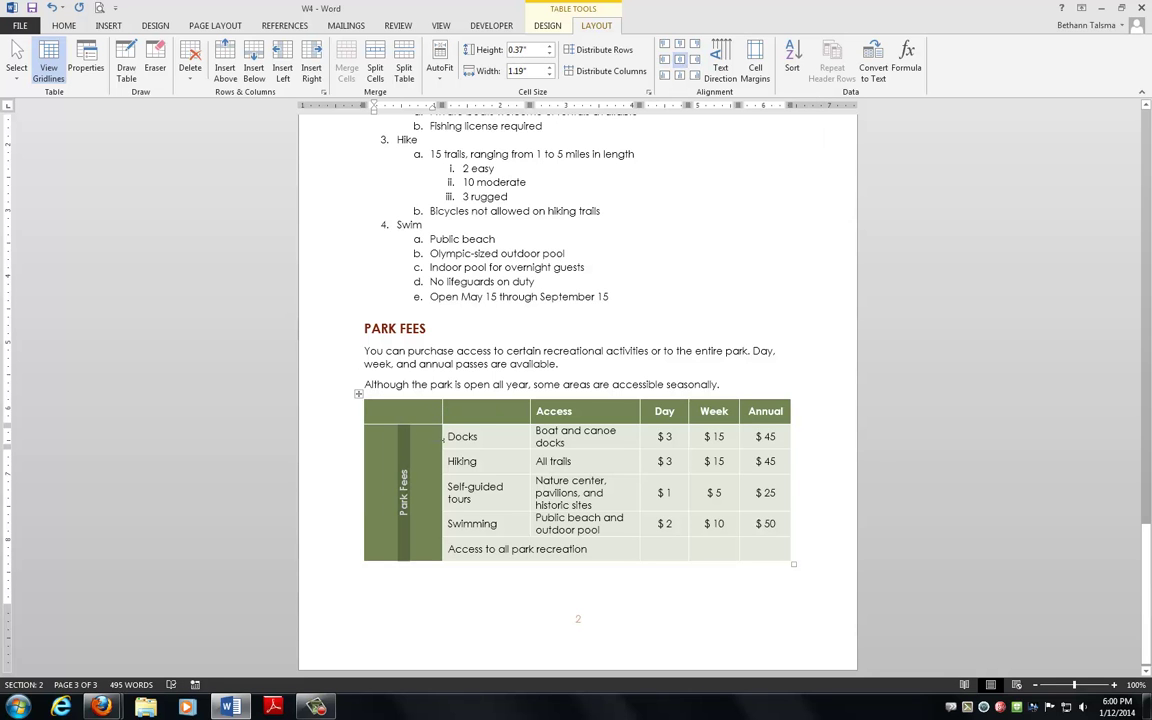
- AutoFit the columns to their contents and narrow the Park Fees label column
{"action": "left_click", "coordinate": [440, 68]}
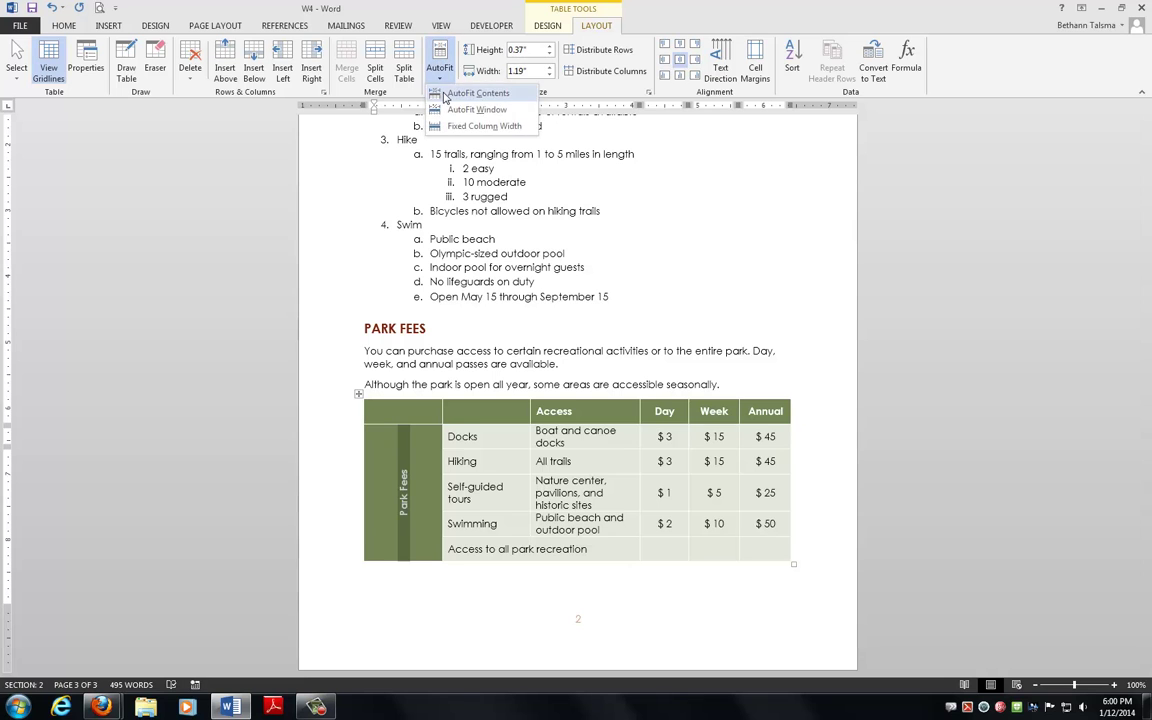
{"action": "left_click", "coordinate": [446, 93]}
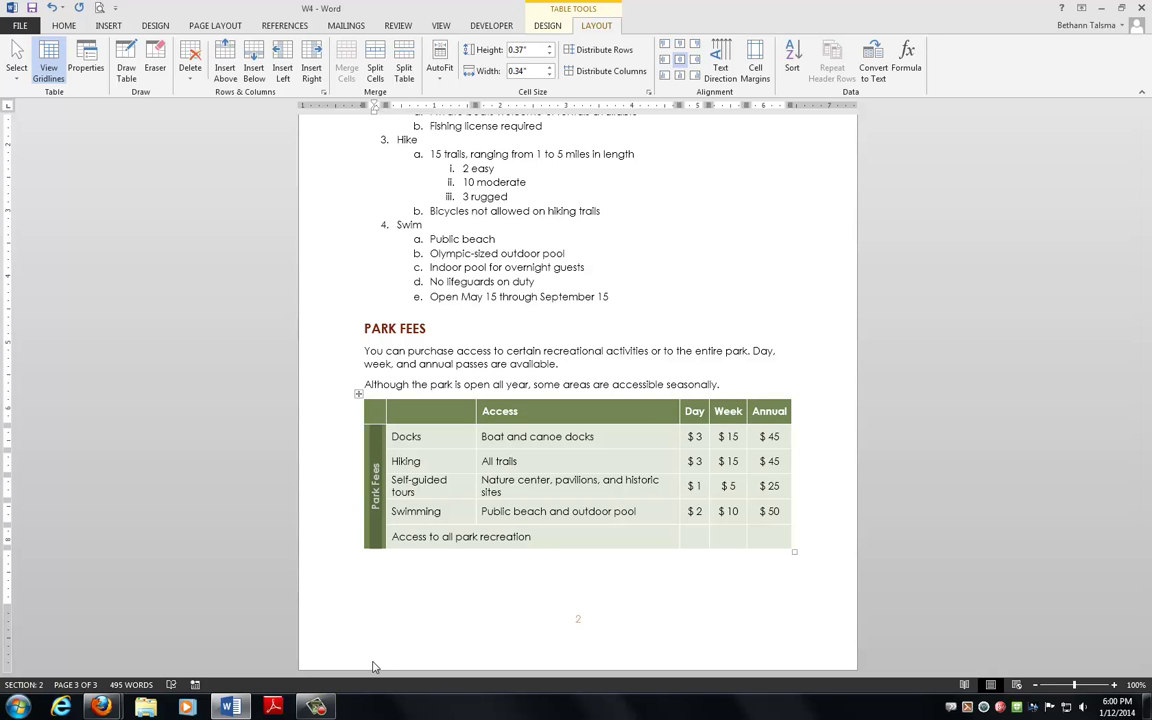
{"action": "key", "text": "ctrl+z"}
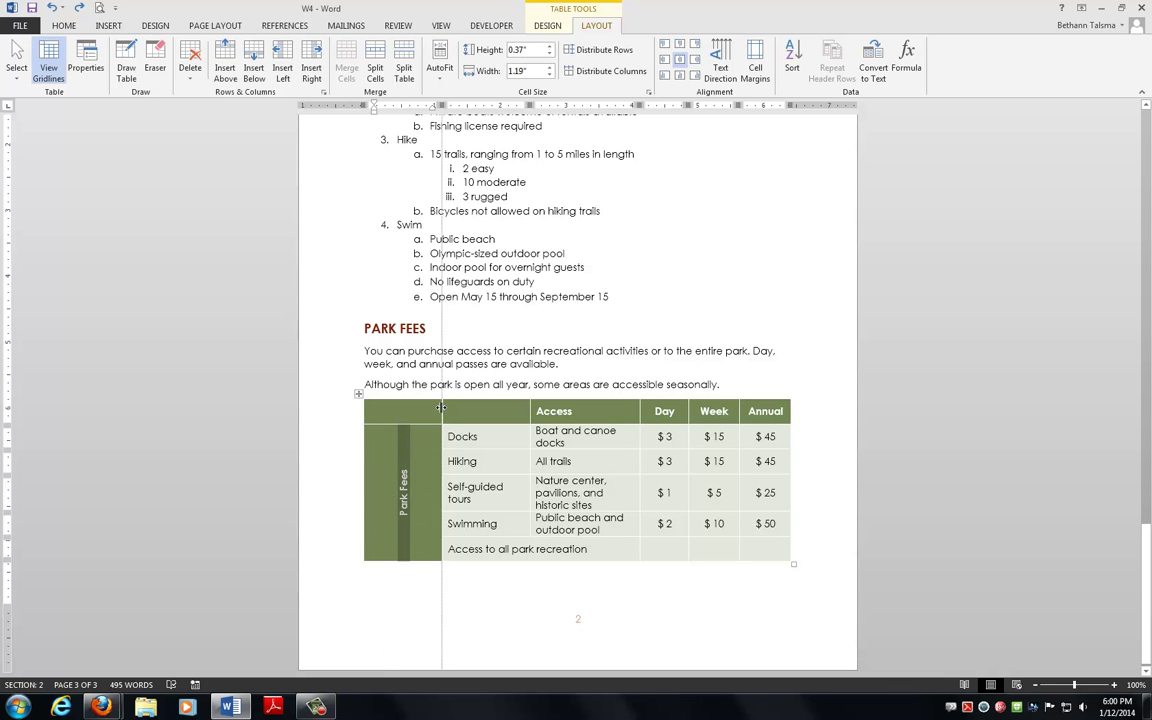
{"action": "left_click_drag", "start_coordinate": [441, 407], "coordinate": [395, 408]}
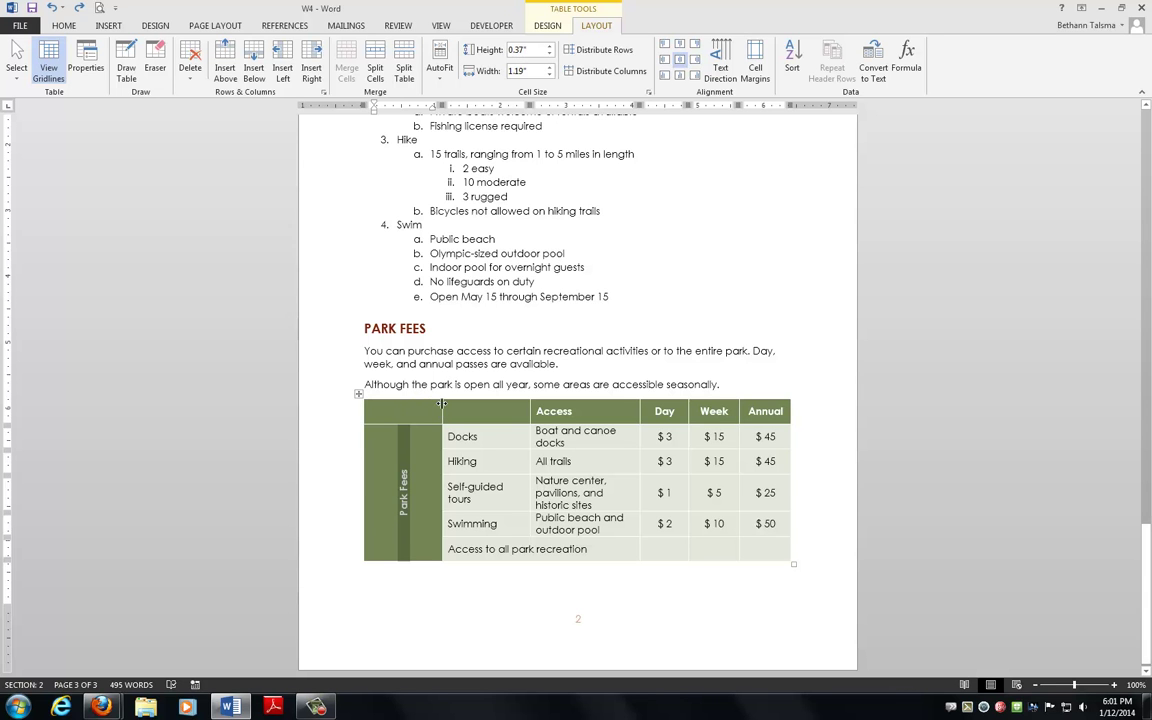
{"action": "left_click_drag", "start_coordinate": [441, 403], "coordinate": [392, 399]}
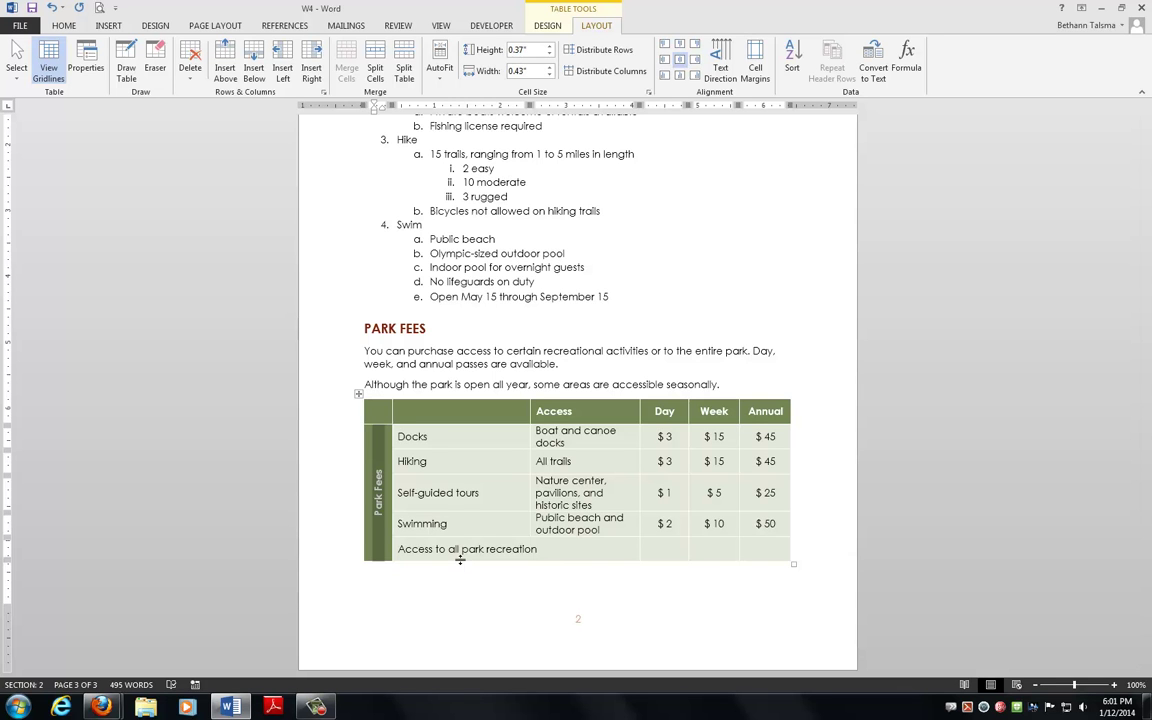
{"action": "left_click", "coordinate": [441, 60]}
{"action": "left_click", "coordinate": [463, 99]}
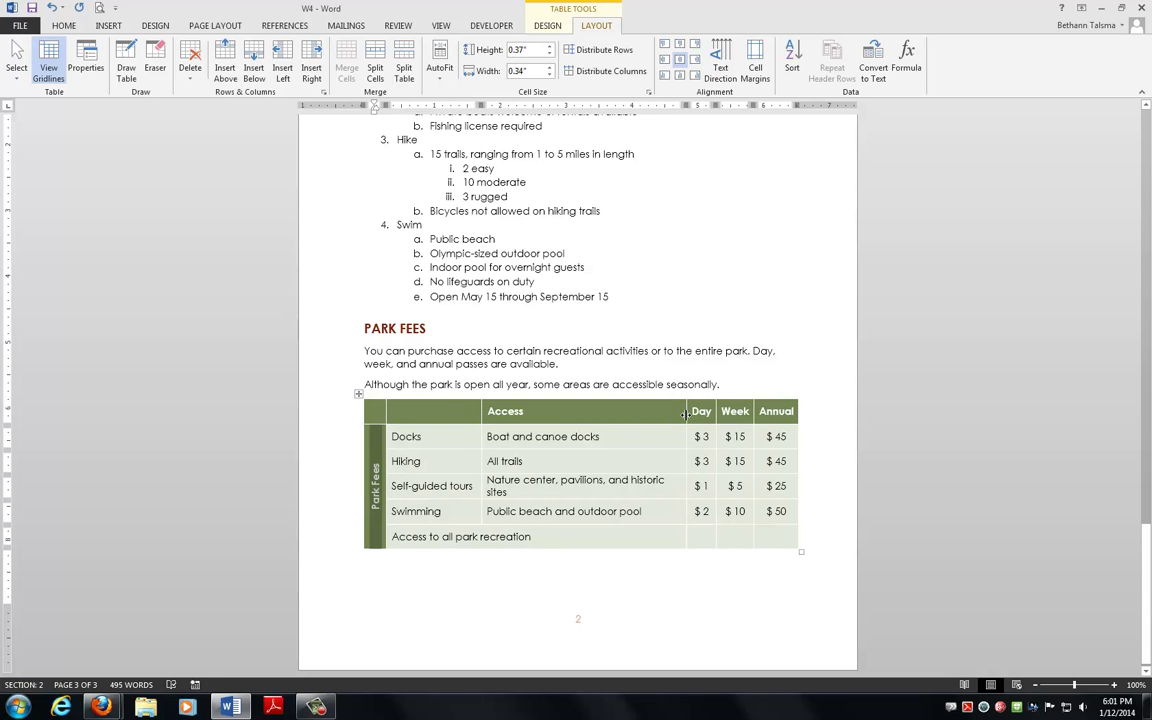
- Widen the Access column and distribute Day, Week and Annual to equal 0.83" widths
{"action": "mouse_move", "coordinate": [685, 414]}
{"action": "left_mouse_down"}
{"action": "mouse_move", "coordinate": [697, 414]}
{"action": "mouse_move", "coordinate": [685, 413]}
{"action": "left_mouse_up"}
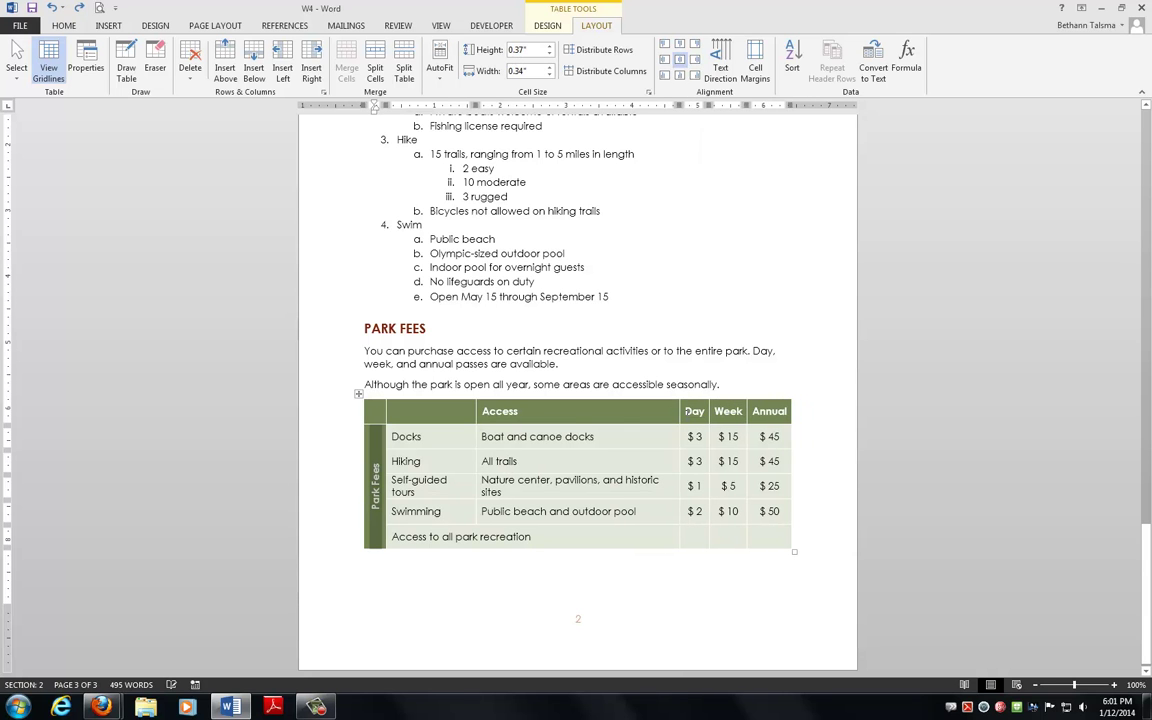
{"action": "key", "text": "ctrl+z"}
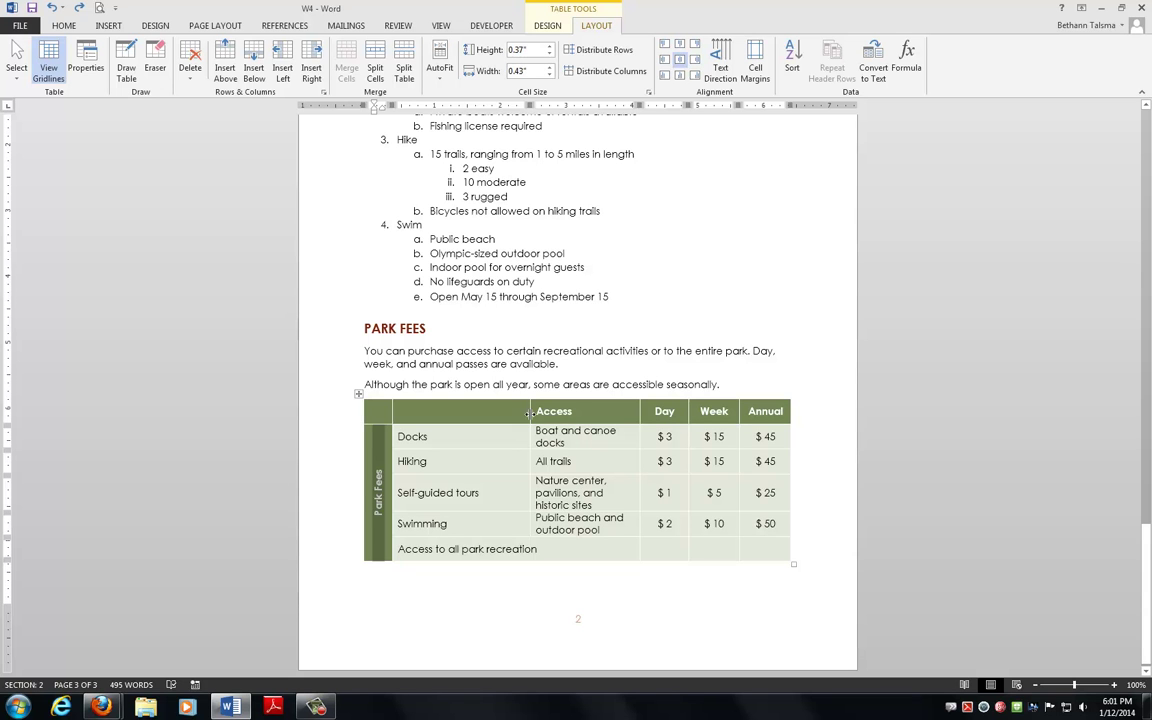
{"action": "left_click_drag", "start_coordinate": [530, 415], "coordinate": [504, 416]}
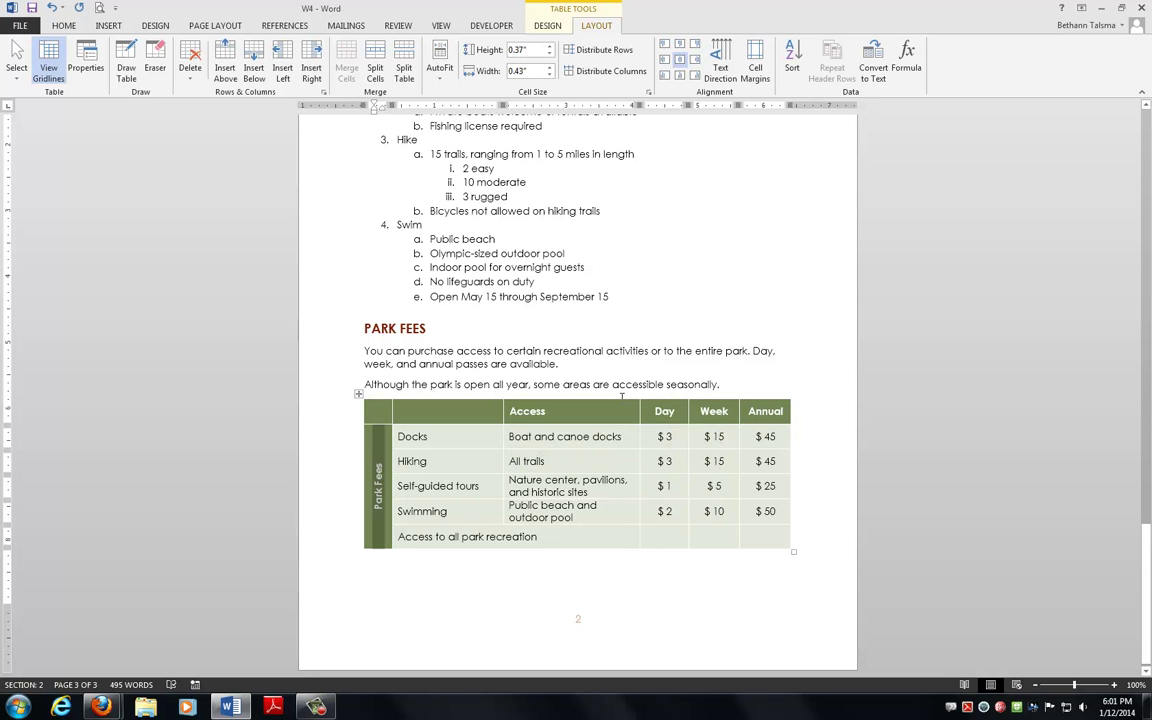
{"action": "left_click_drag", "start_coordinate": [640, 410], "coordinate": [627, 408]}
{"action": "left_click_drag", "start_coordinate": [650, 411], "coordinate": [768, 413]}
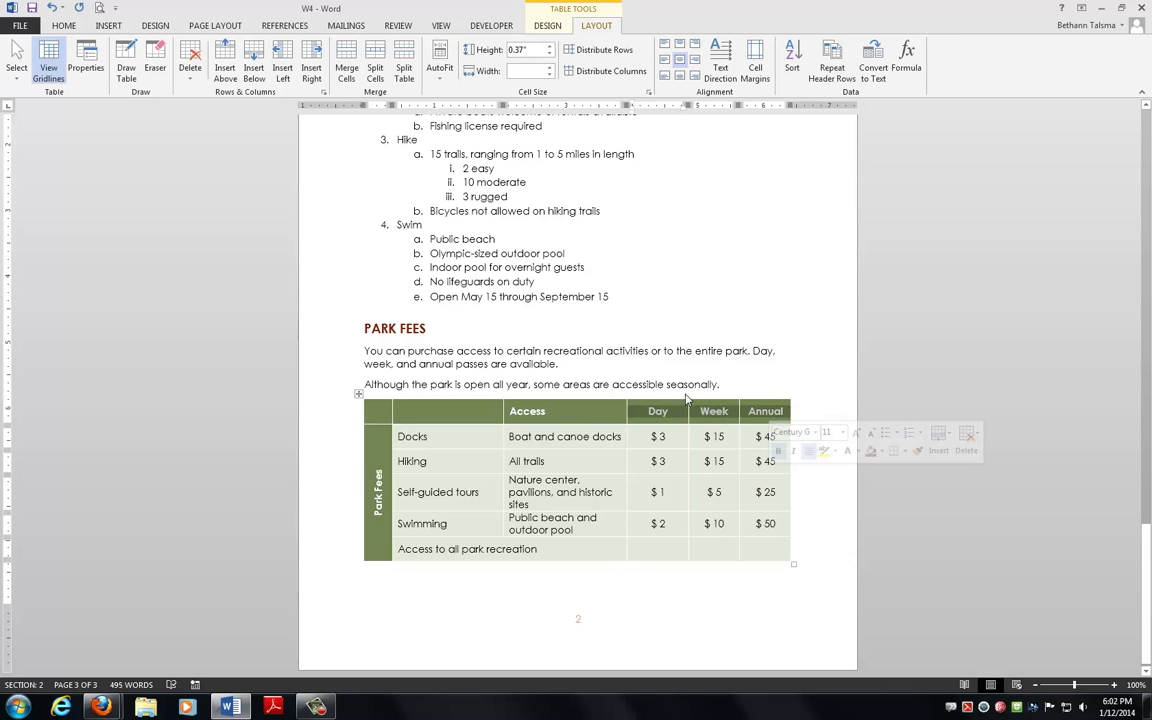
{"action": "left_click_drag", "start_coordinate": [714, 398], "coordinate": [765, 398]}
{"action": "left_click", "coordinate": [592, 72]}
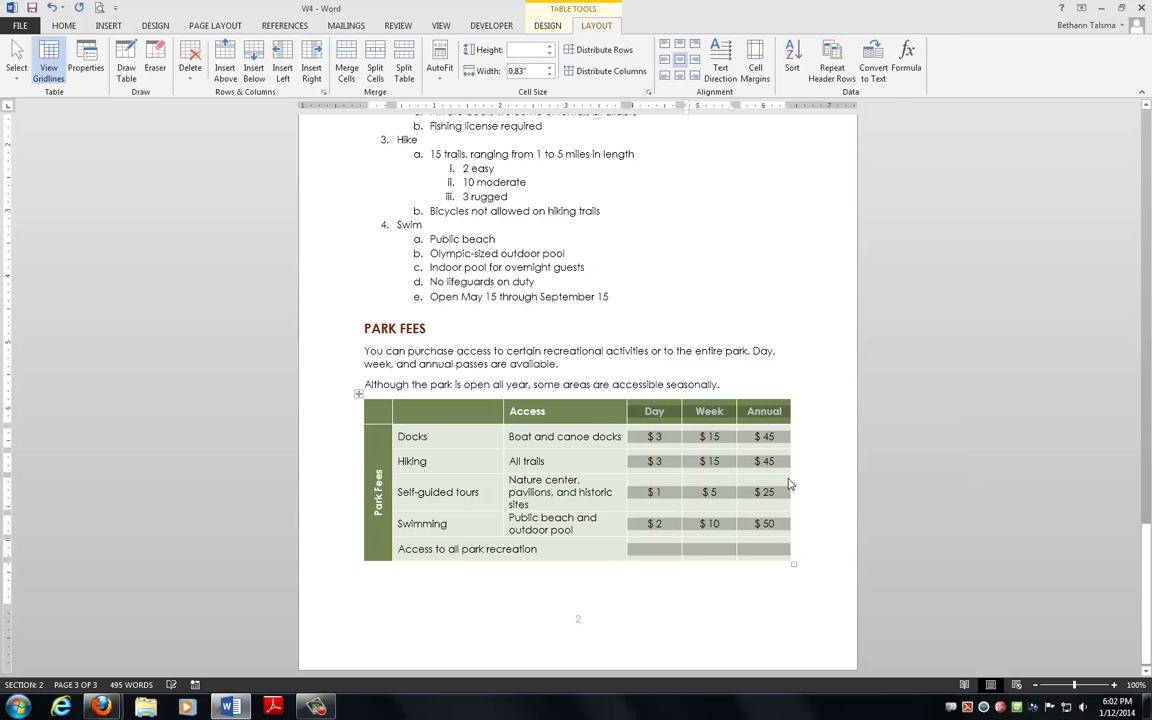
{"action": "left_click", "coordinate": [801, 436]}
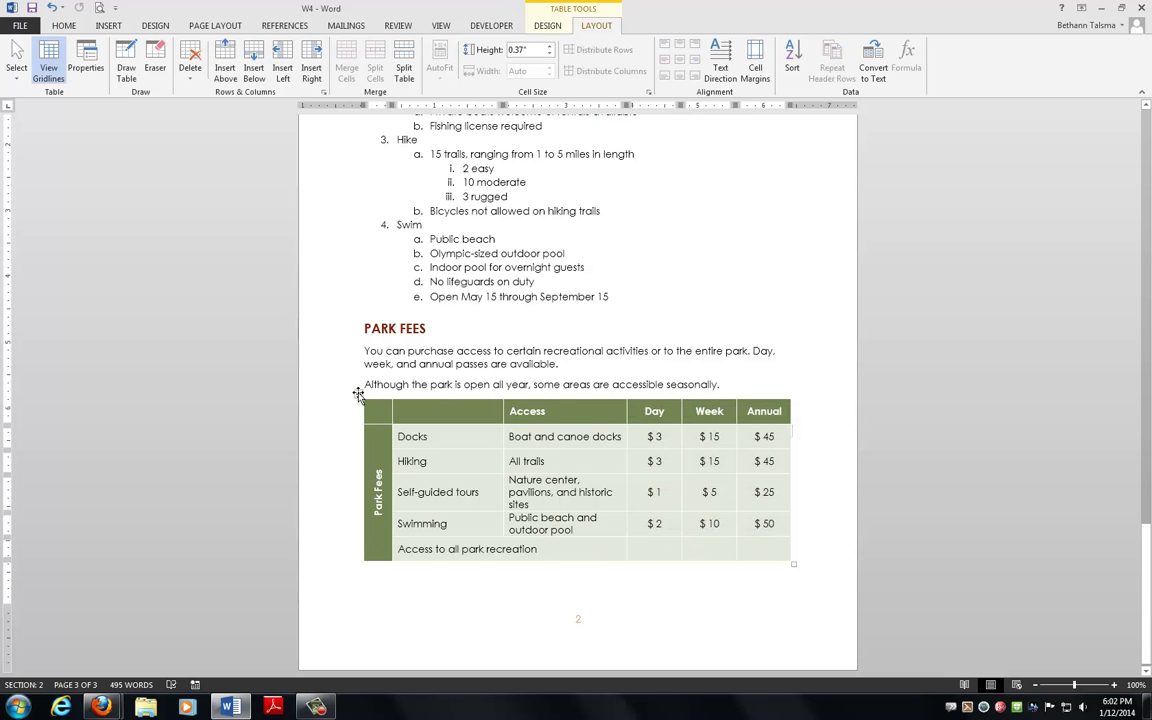
- Select the entire Park Fees table and centre it horizontally on page 3
{"action": "left_click", "coordinate": [358, 394]}
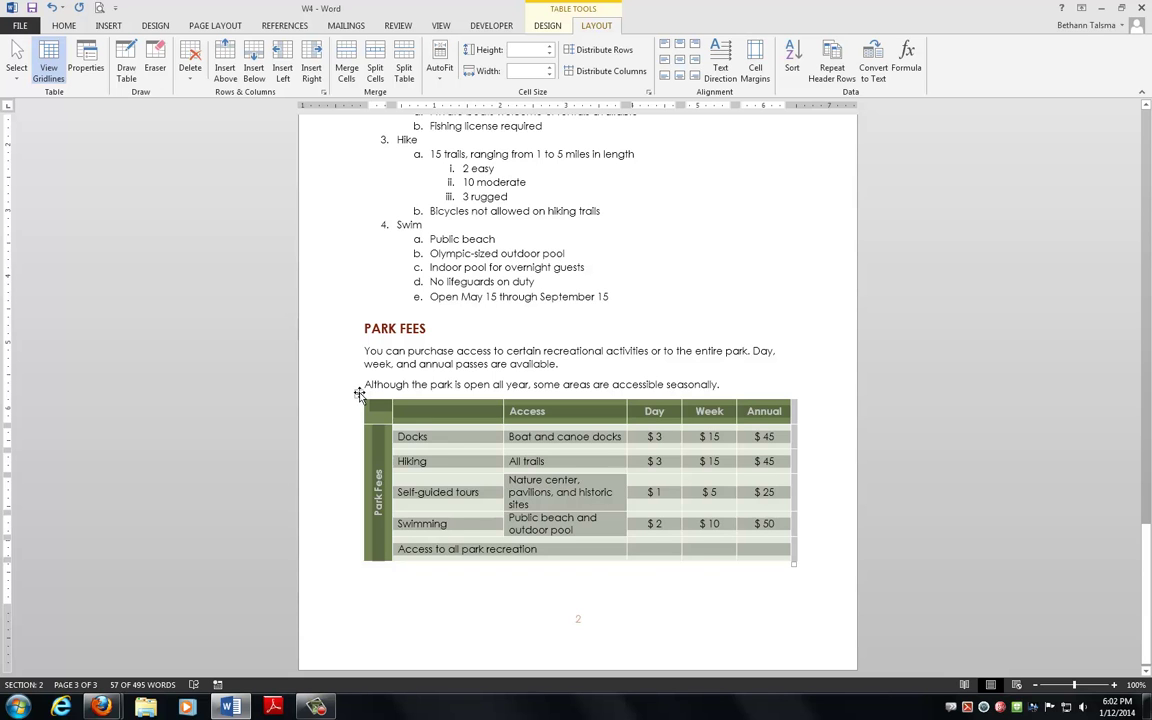
{"action": "left_click", "coordinate": [58, 26]}
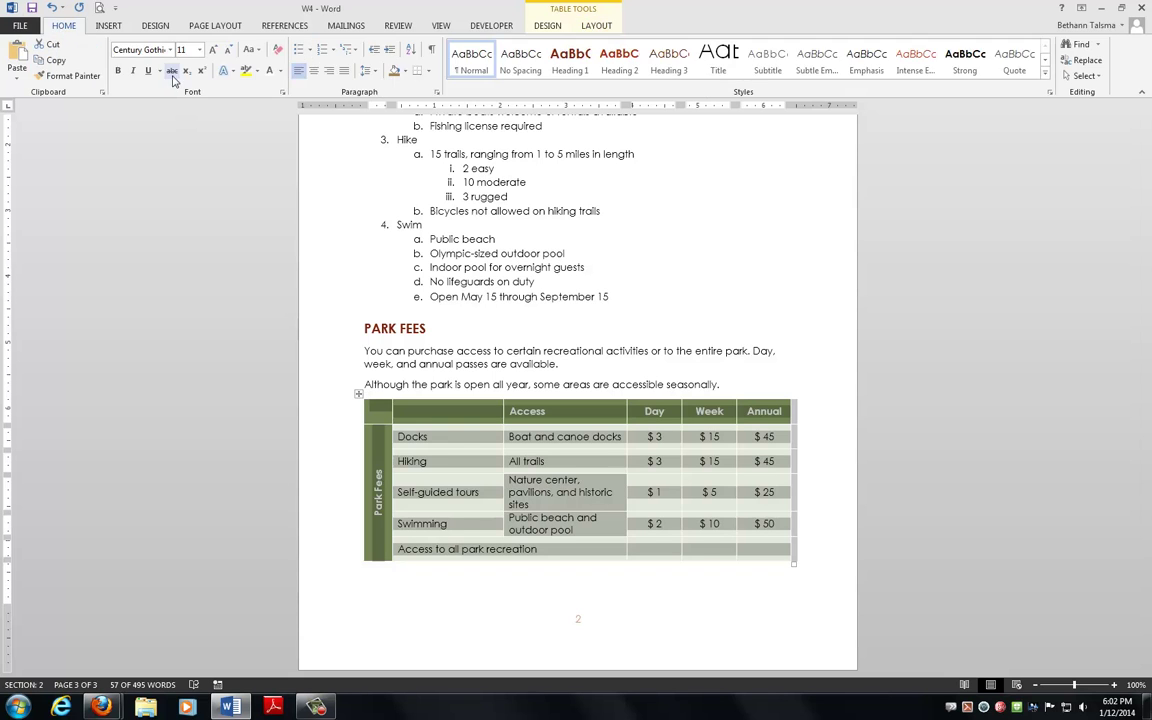
{"action": "left_click", "coordinate": [314, 73]}
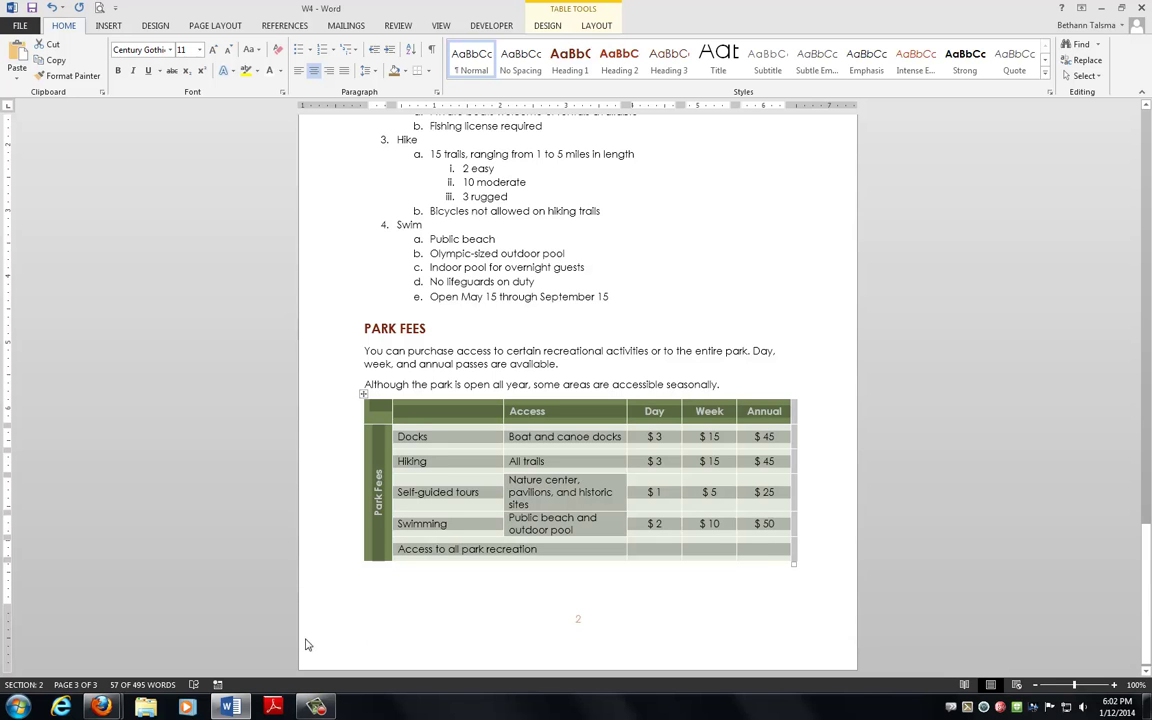
{"action": "left_click_drag", "start_coordinate": [421, 434], "coordinate": [676, 528]}
- Set the Park Fees table's body cells to No Color shading, keeping the header and label column green
{"action": "left_click", "coordinate": [506, 577]}
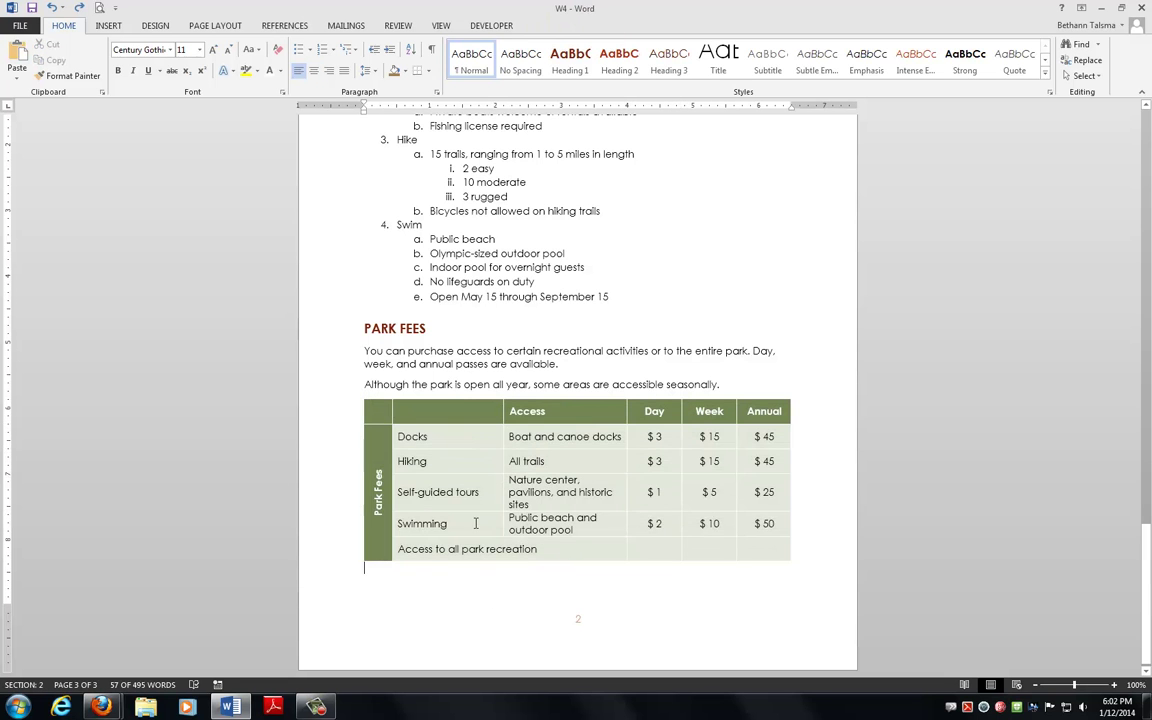
{"action": "left_click", "coordinate": [742, 548]}
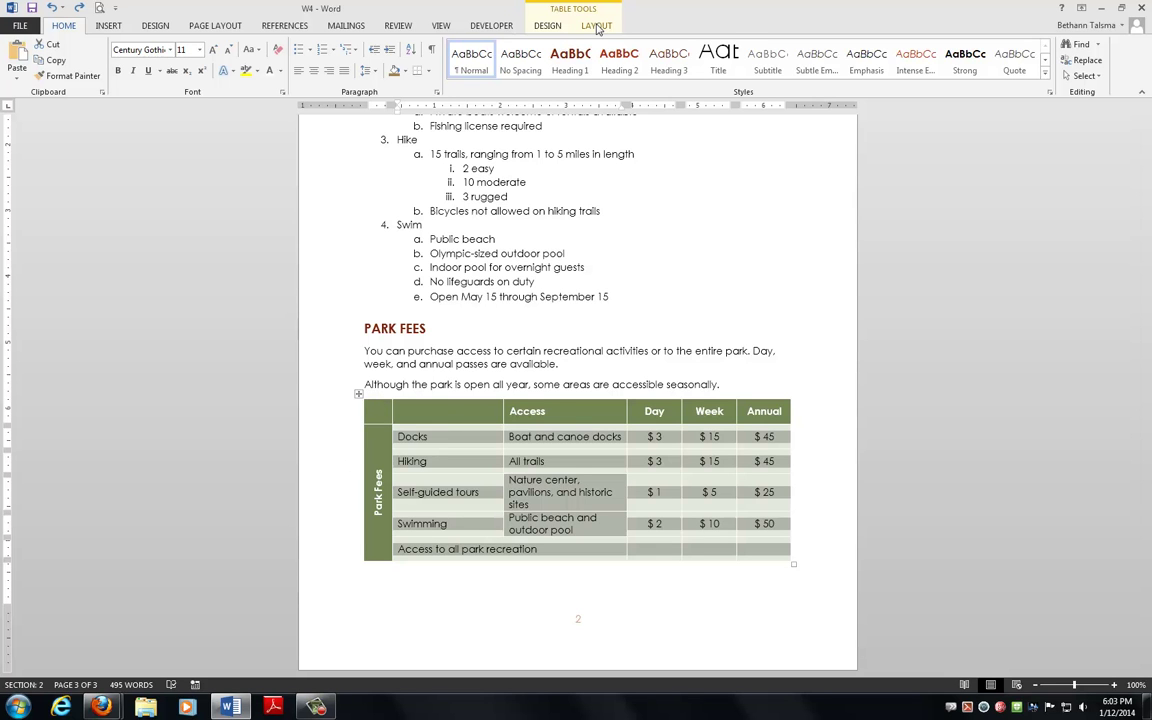
{"action": "left_click", "coordinate": [597, 26]}
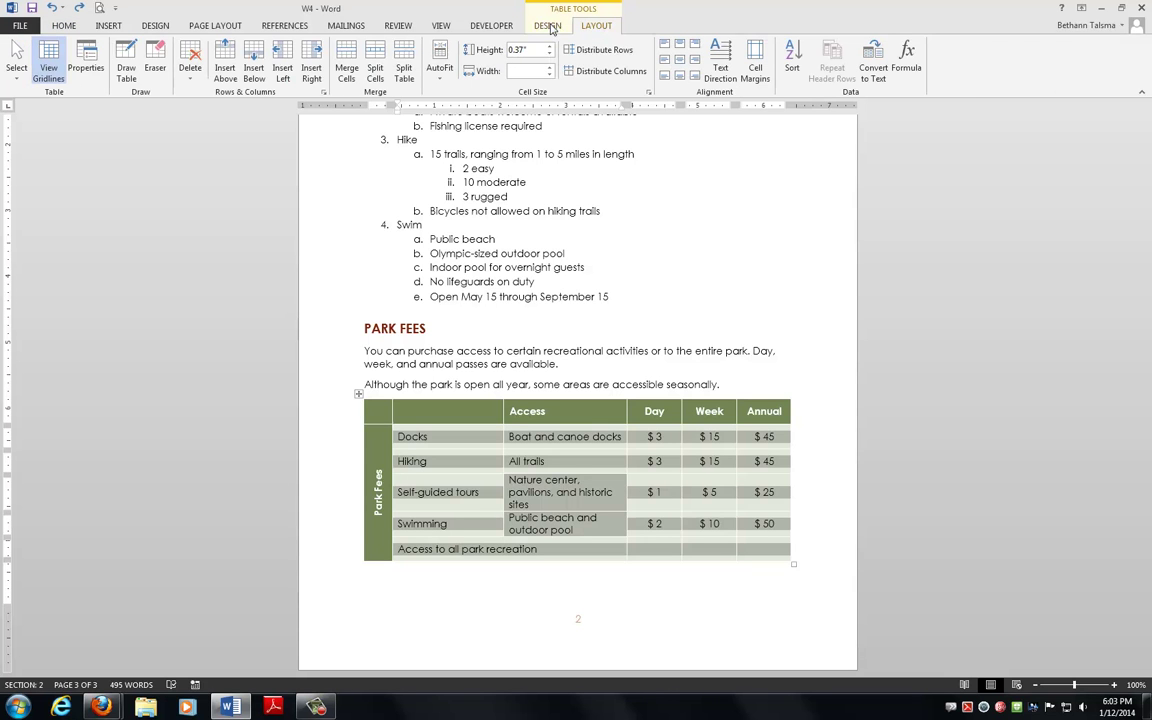
{"action": "left_click", "coordinate": [547, 25]}
{"action": "left_click", "coordinate": [880, 78]}
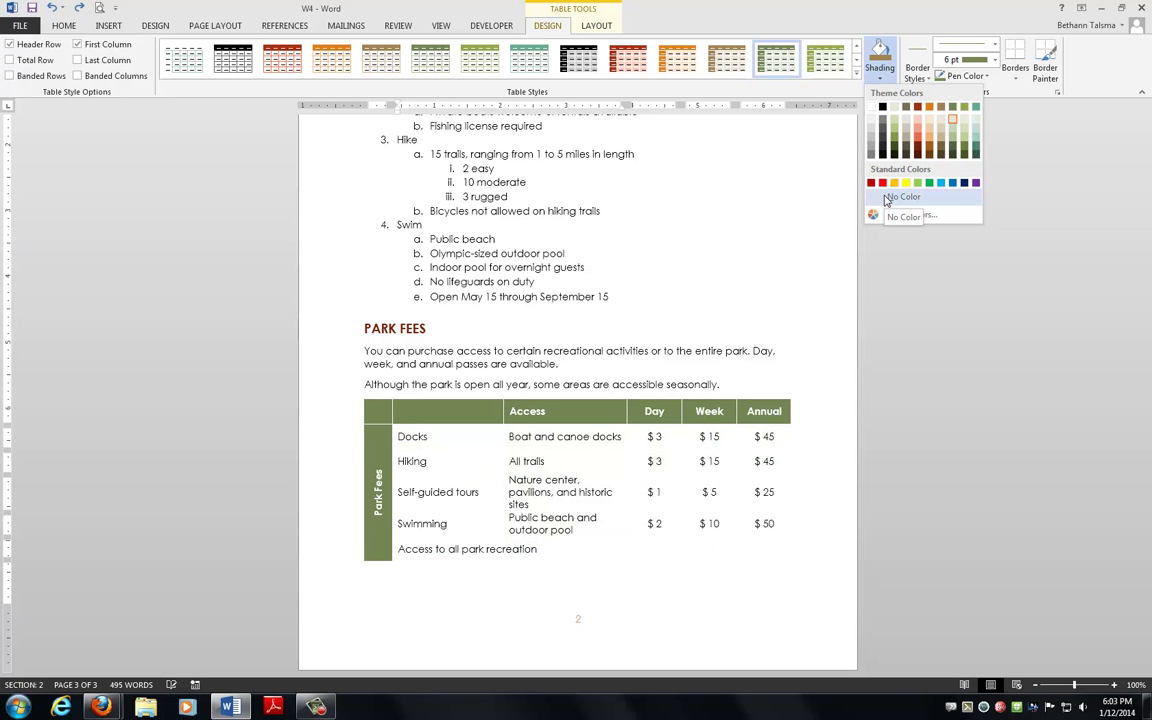
{"action": "left_click", "coordinate": [886, 198]}
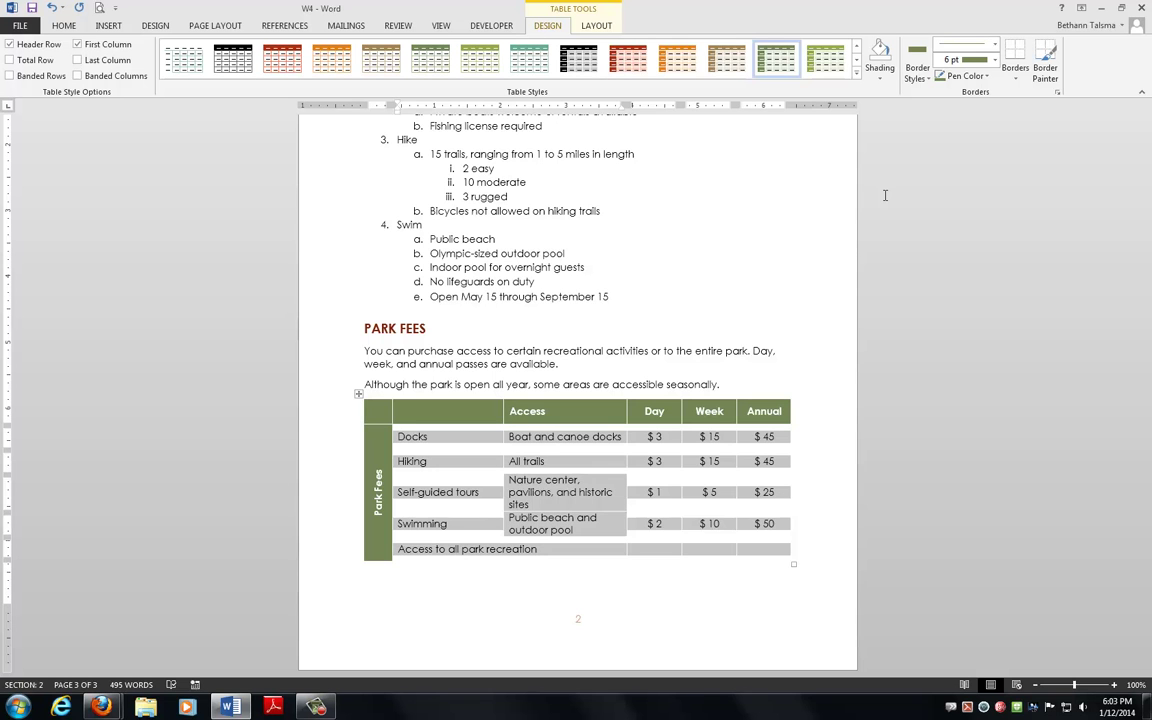
{"action": "left_click", "coordinate": [757, 363]}
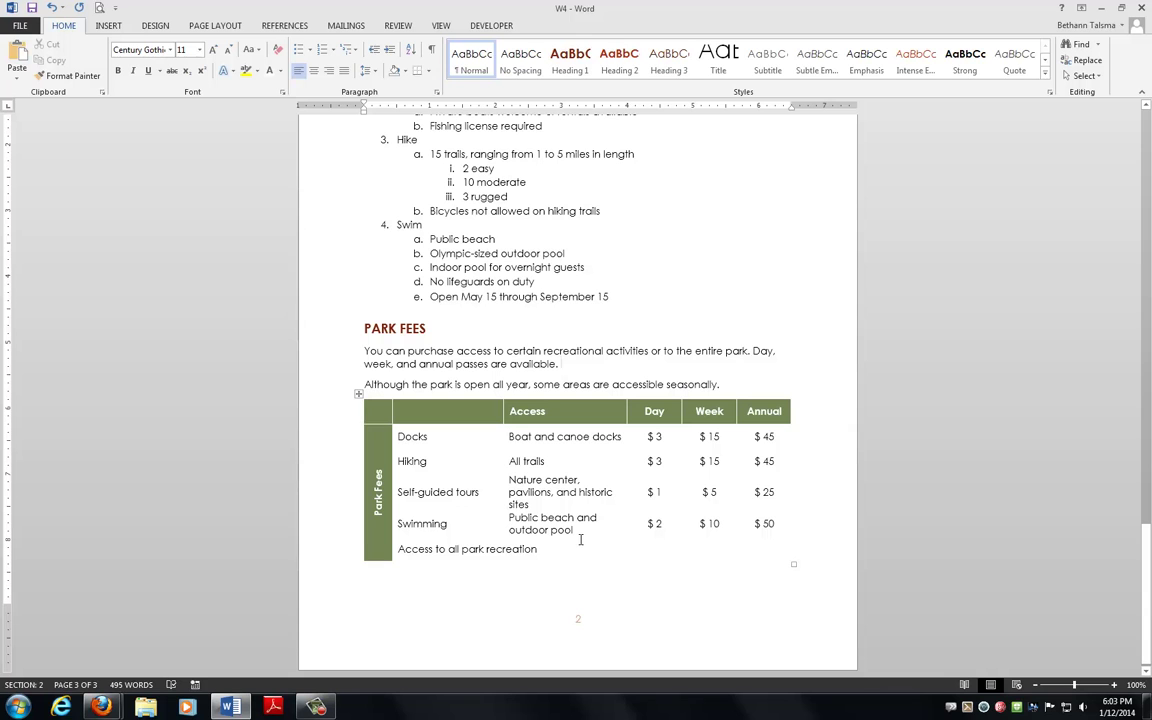
- Open the Park Fees table's Borders list after browsing the border style and shading menus
{"action": "left_click", "coordinate": [462, 491]}
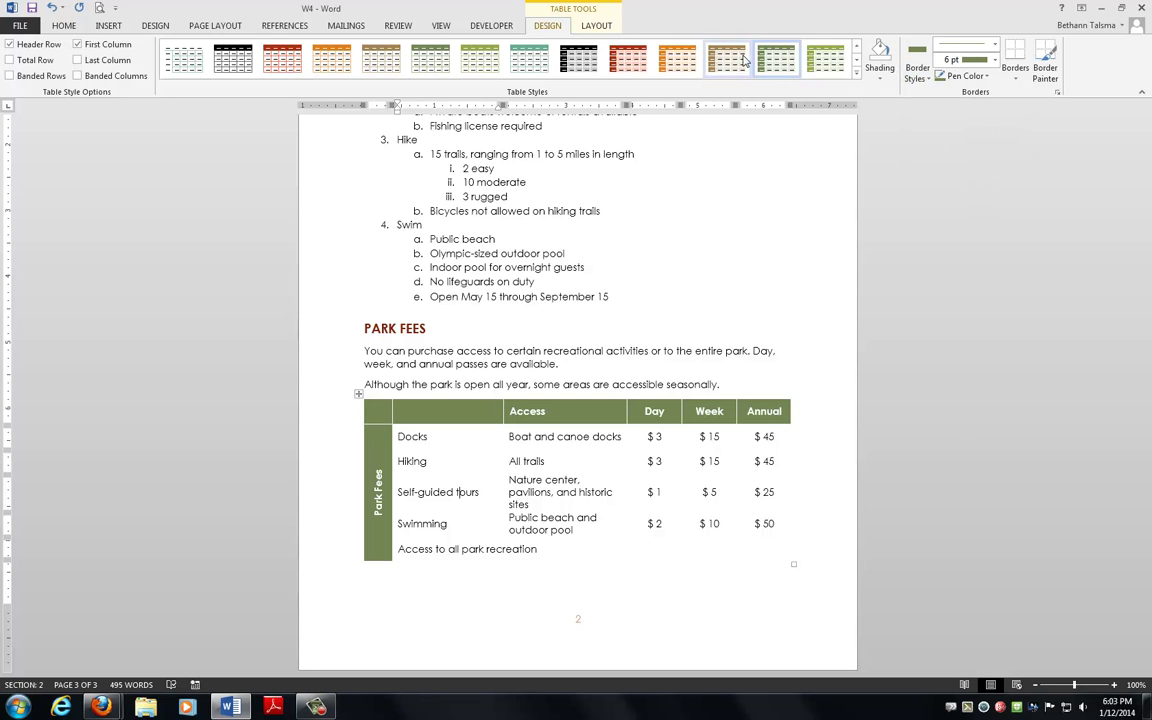
{"action": "left_click", "coordinate": [929, 80]}
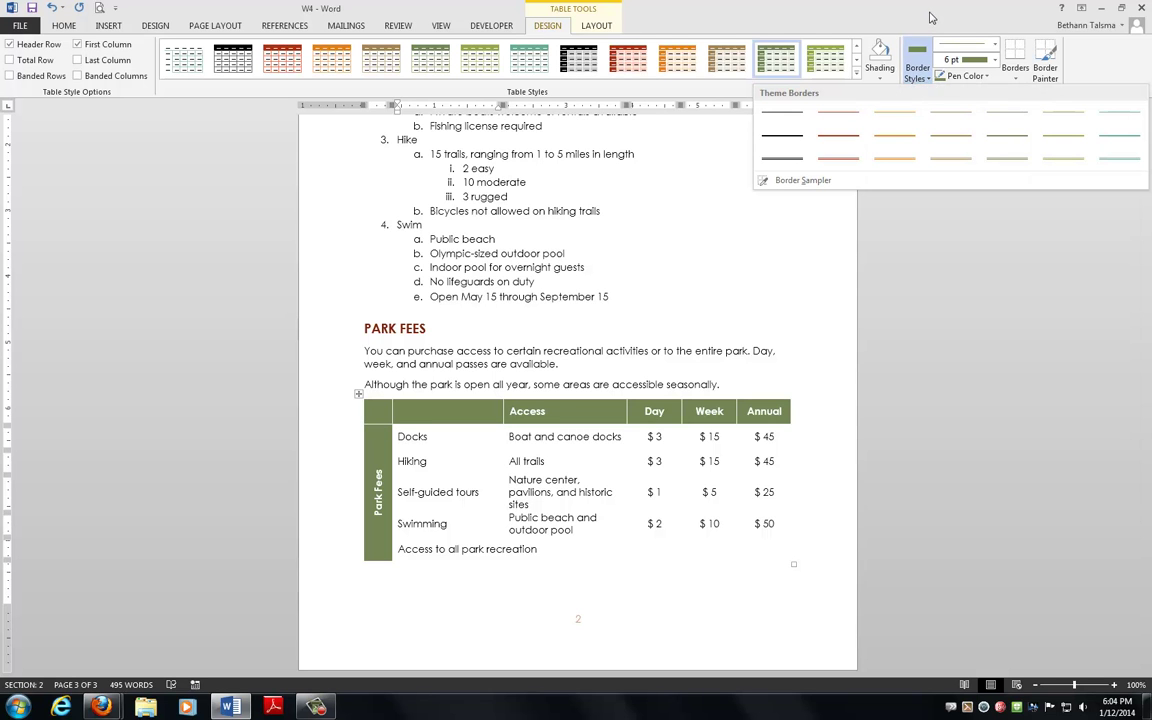
{"action": "left_click", "coordinate": [929, 80]}
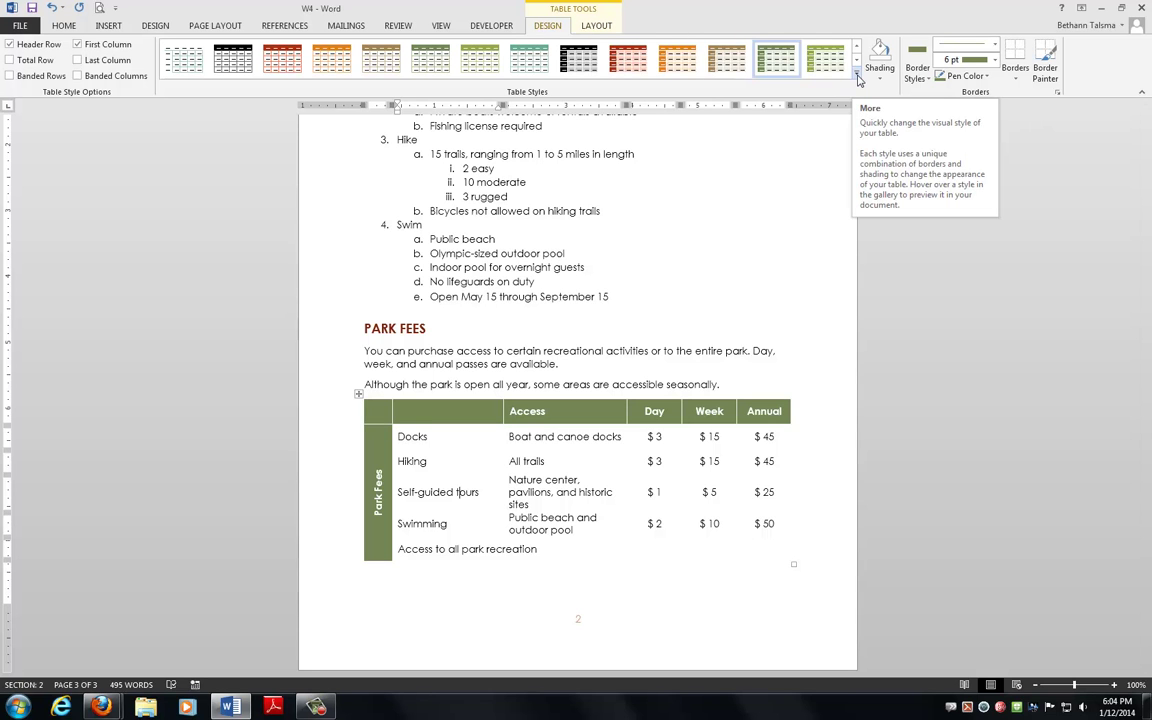
{"action": "left_click", "coordinate": [926, 78]}
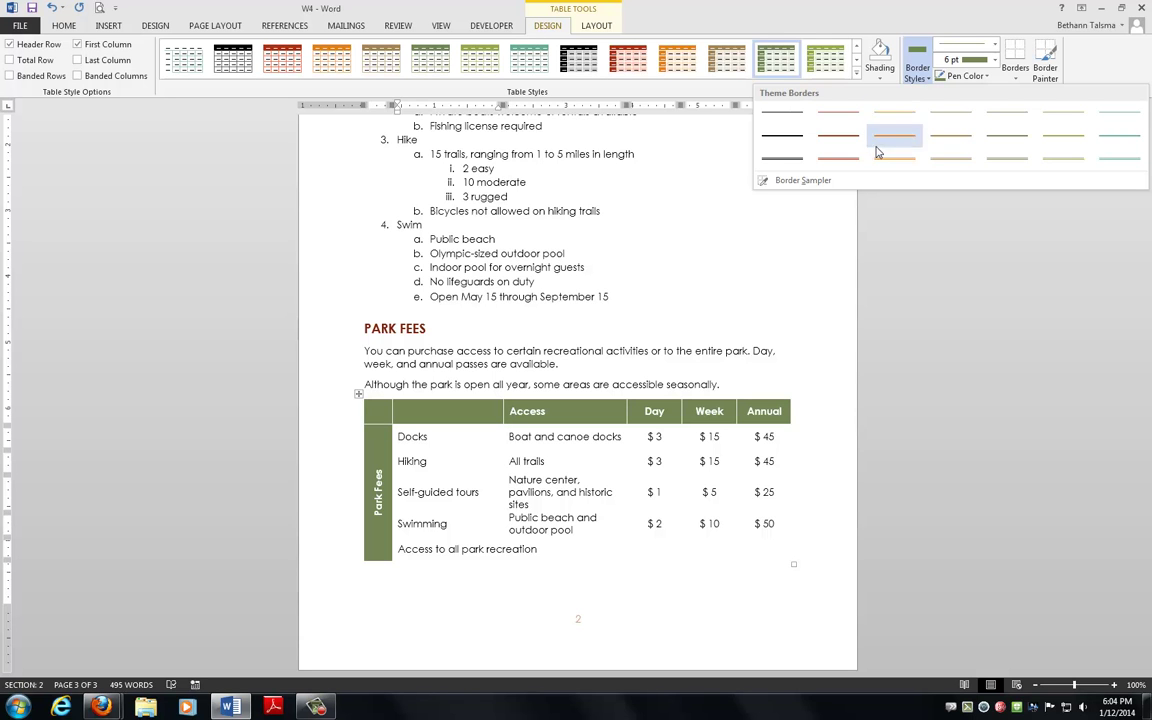
{"action": "left_click", "coordinate": [845, 222]}
{"action": "left_click", "coordinate": [882, 80]}
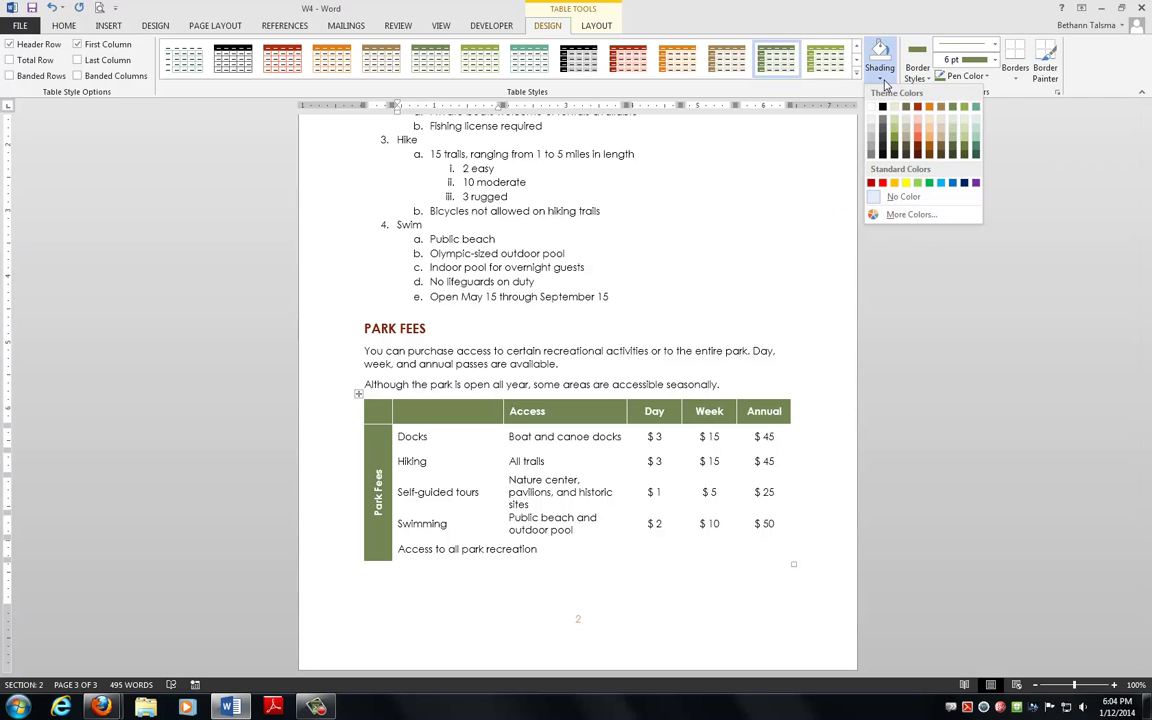
{"action": "left_click", "coordinate": [916, 74]}
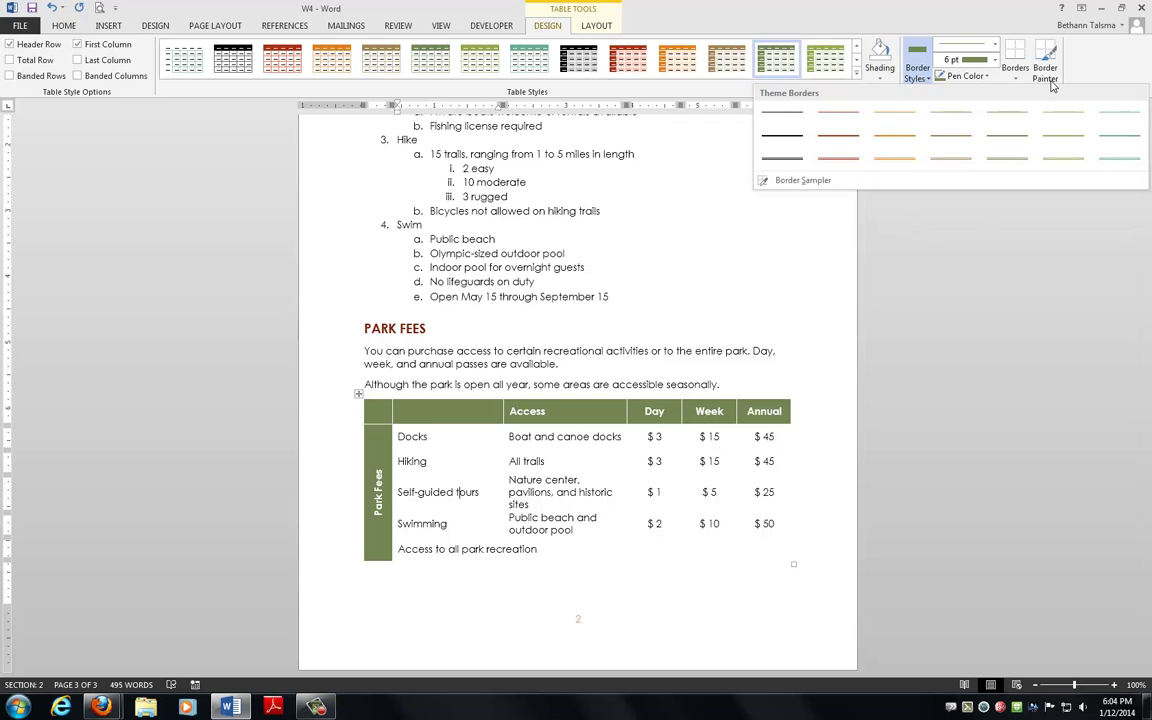
{"action": "left_click", "coordinate": [1015, 83]}
{"action": "left_click", "coordinate": [1015, 83]}
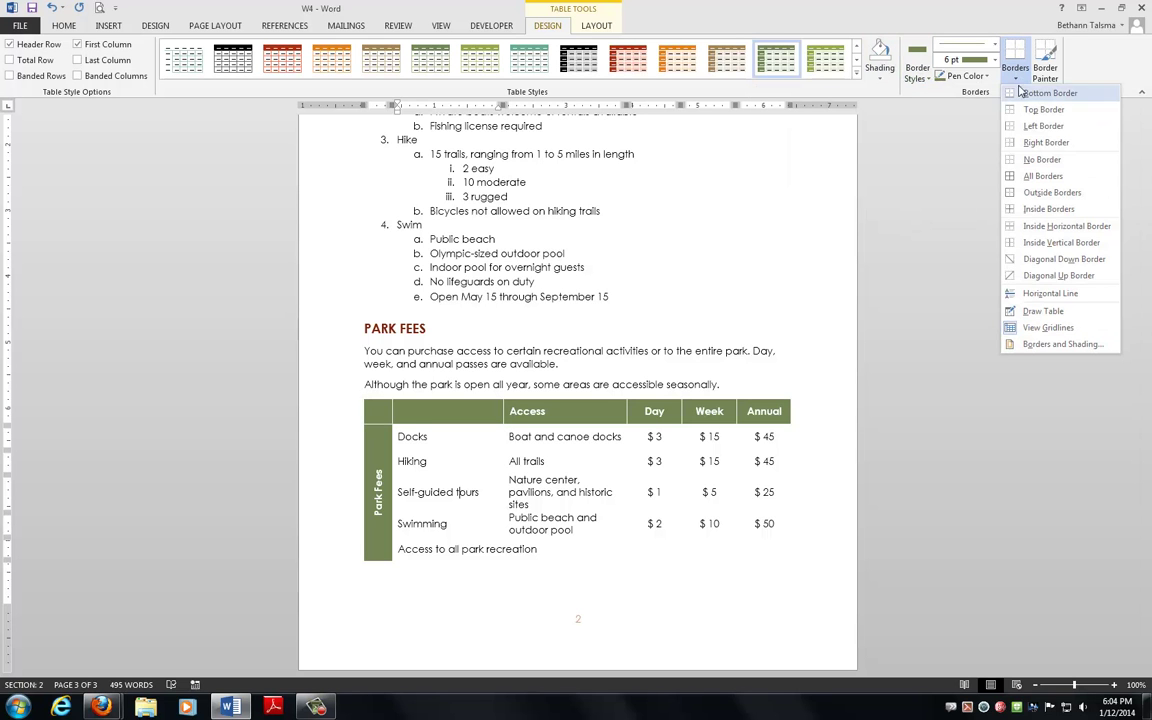
- Apply All borders in olive green at ½ pt to the whole Park Fees table
{"action": "left_click", "coordinate": [1047, 346]}
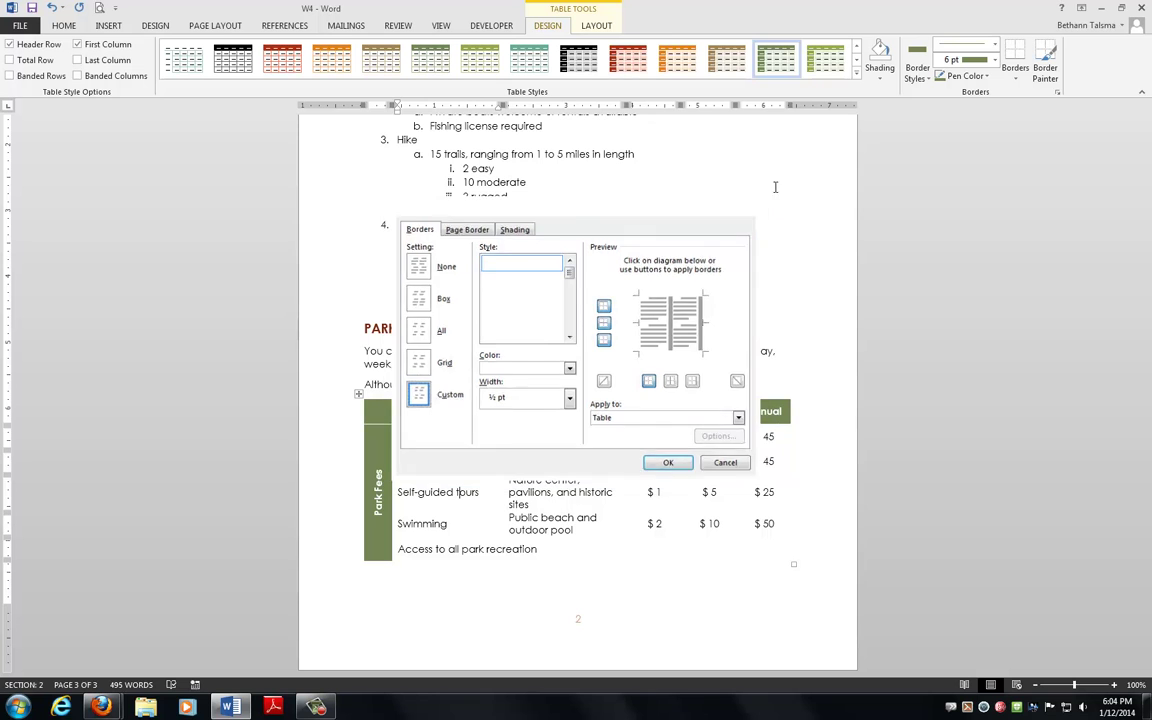
{"action": "key", "text": "Escape"}
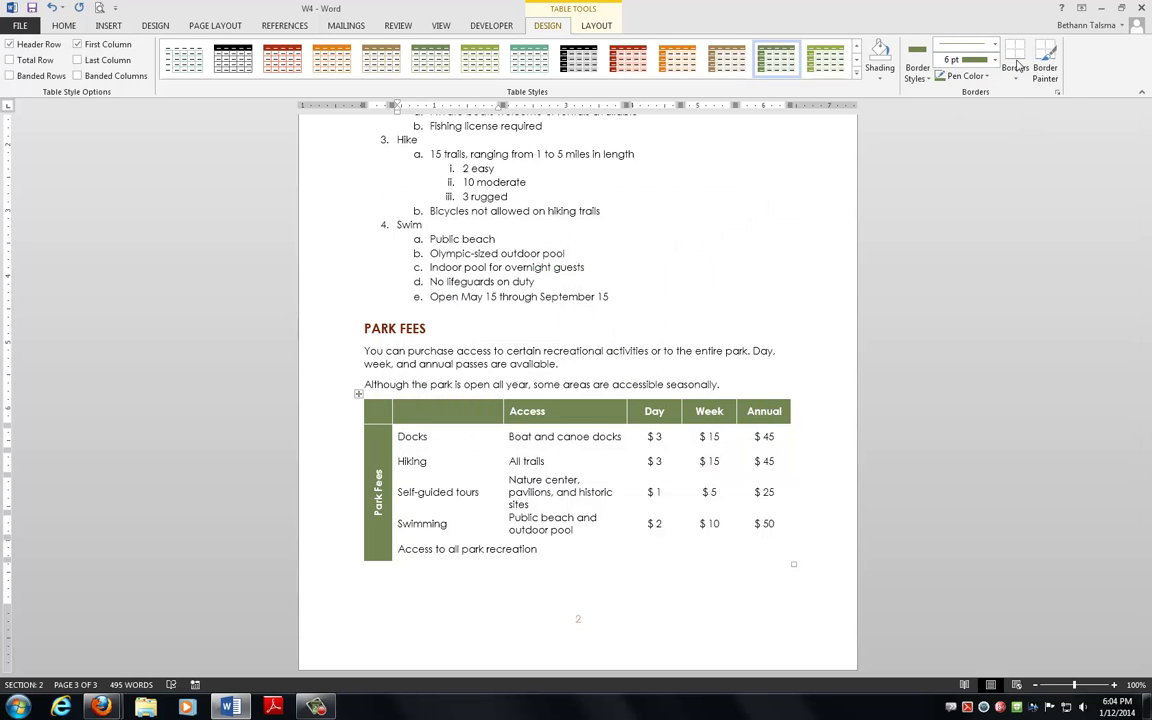
{"action": "left_click", "coordinate": [1056, 94]}
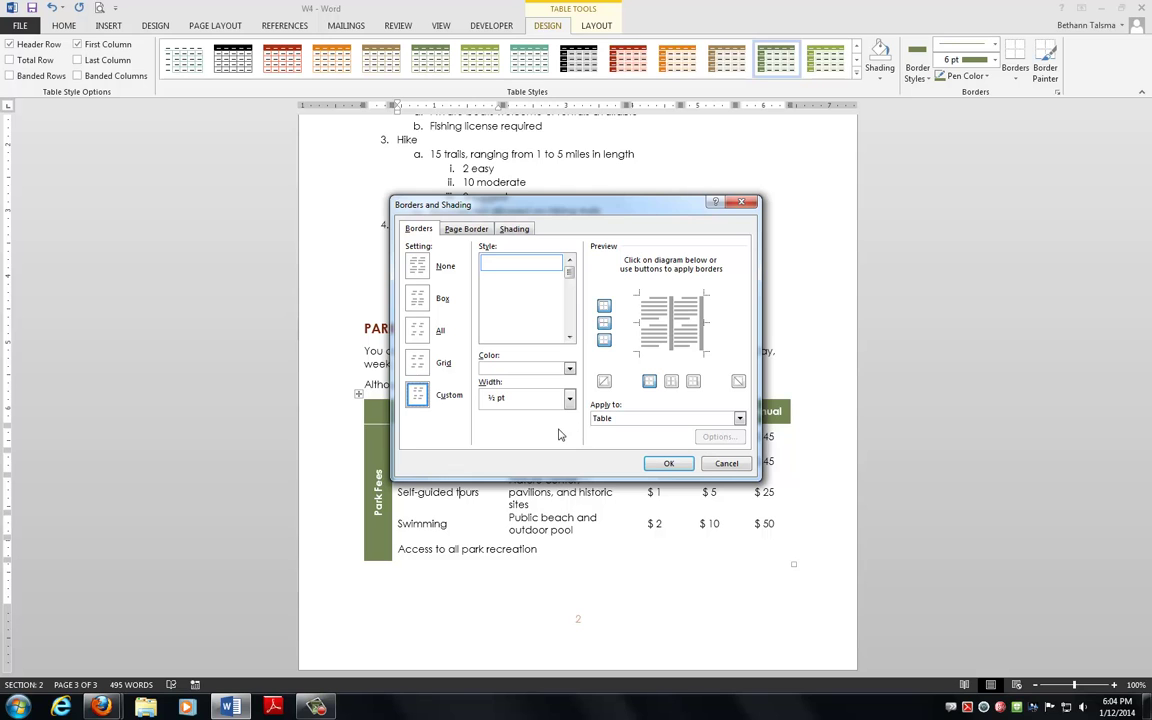
{"action": "left_click", "coordinate": [418, 334]}
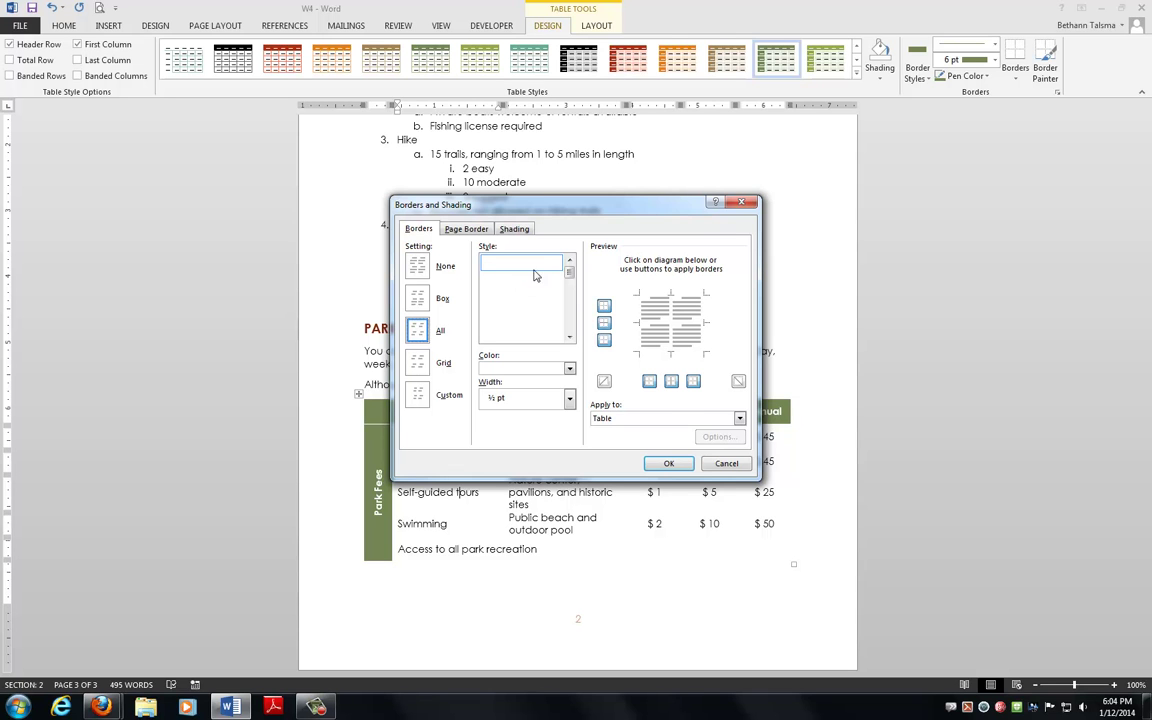
{"action": "scroll", "coordinate": [555, 300], "scroll_direction": "down", "scroll_amount": 3}
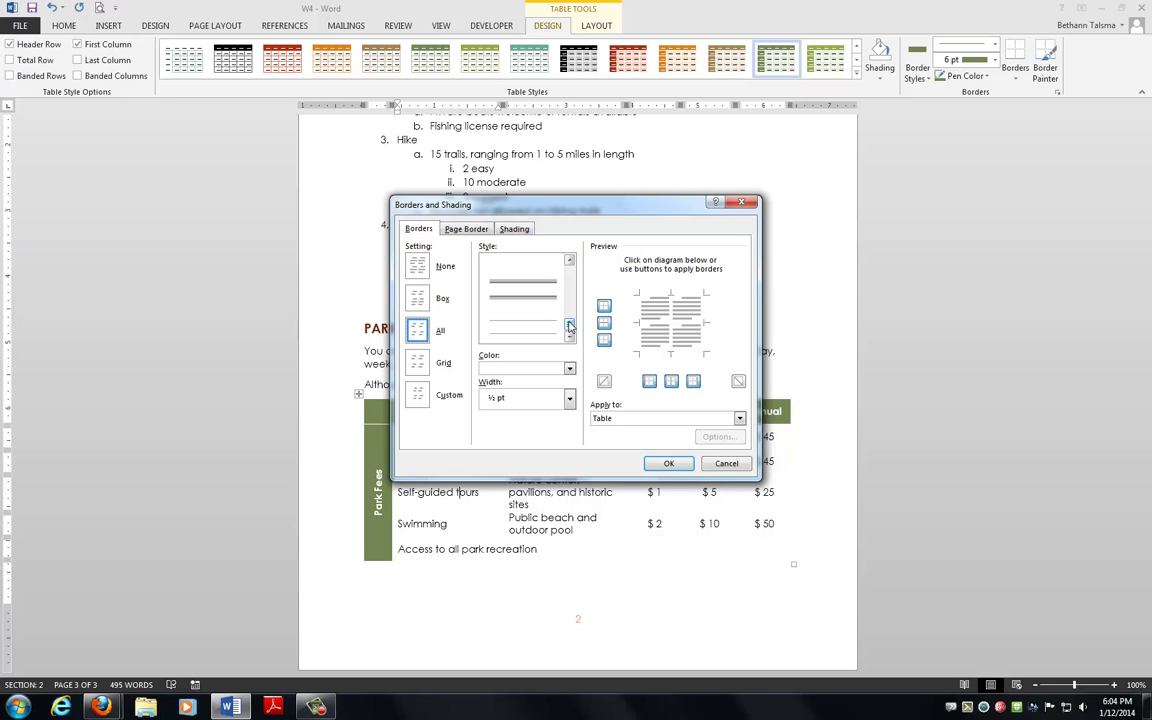
{"action": "left_click_drag", "start_coordinate": [570, 327], "coordinate": [573, 263]}
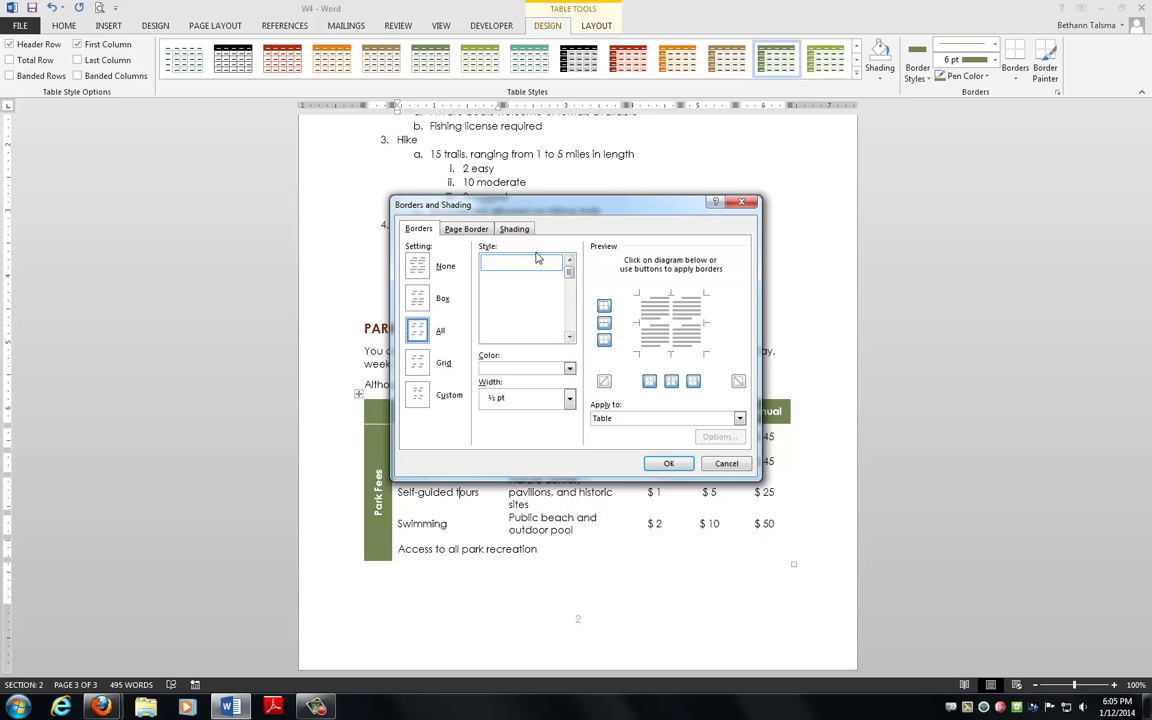
{"action": "left_click", "coordinate": [508, 370]}
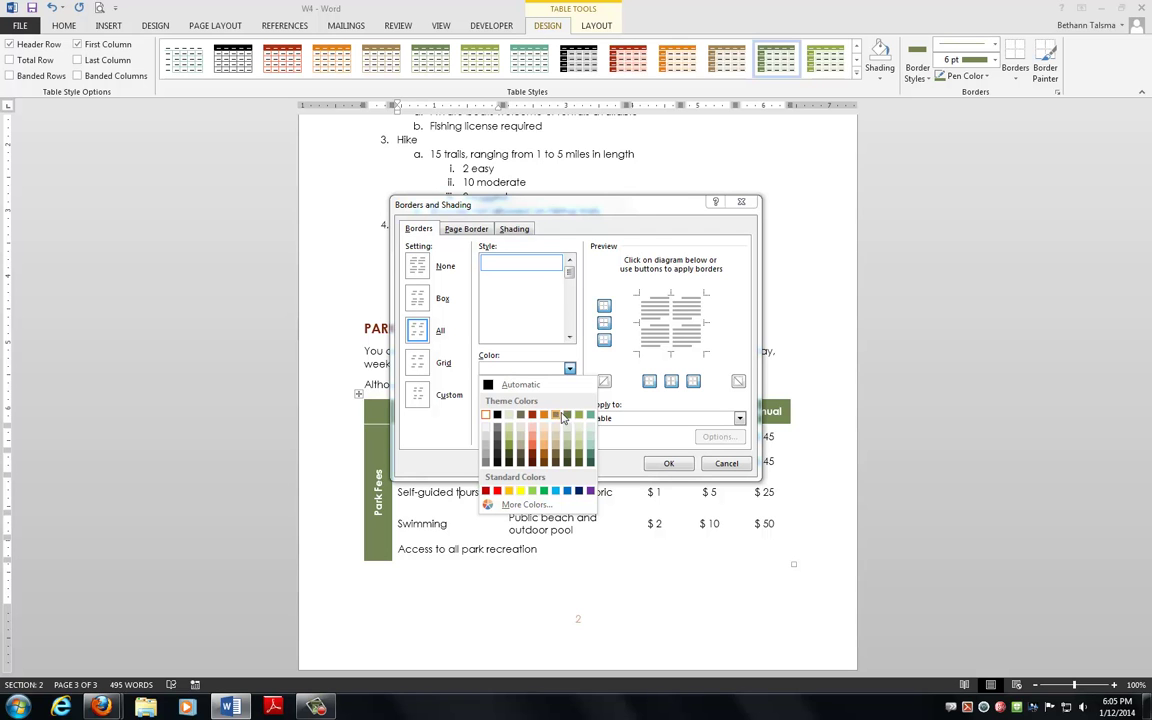
{"action": "left_click", "coordinate": [567, 416]}
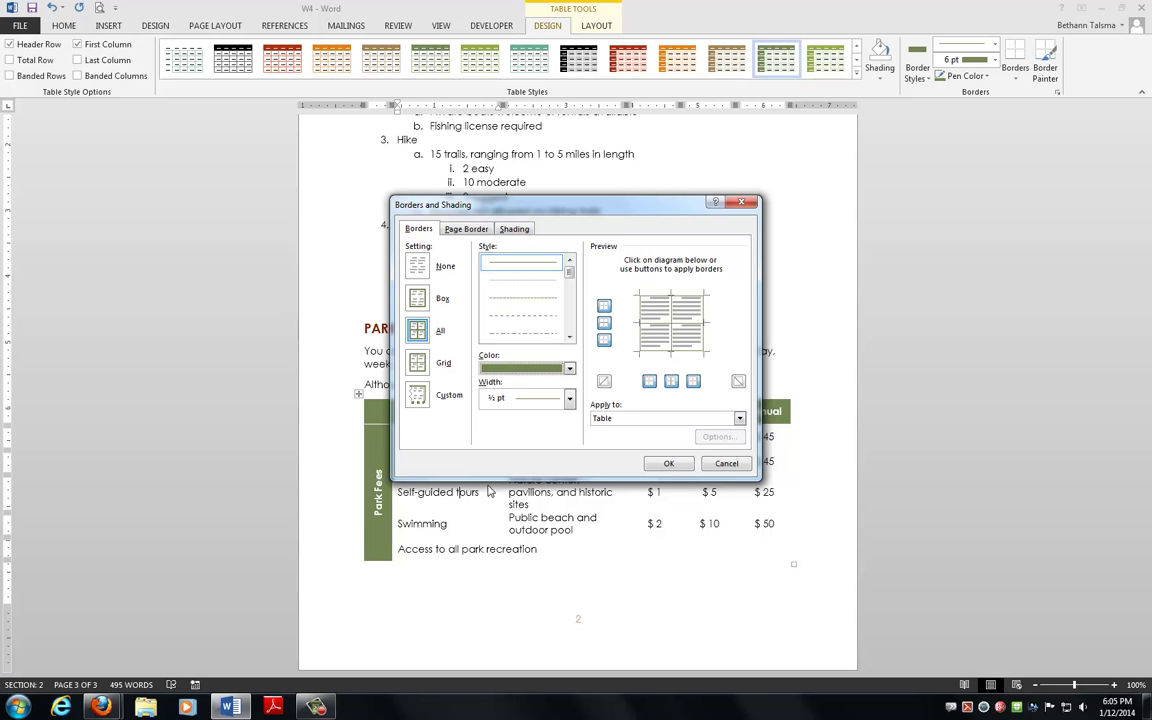
{"action": "left_click", "coordinate": [632, 418]}
{"action": "left_click", "coordinate": [605, 448]}
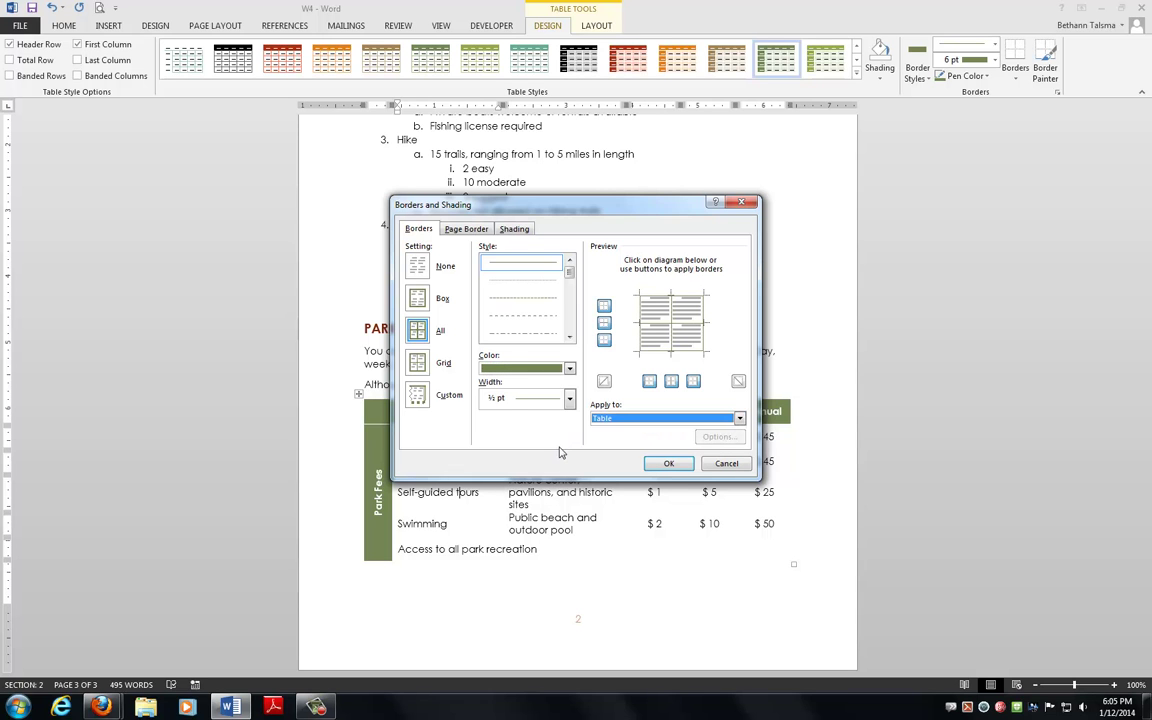
{"action": "left_click", "coordinate": [664, 465]}
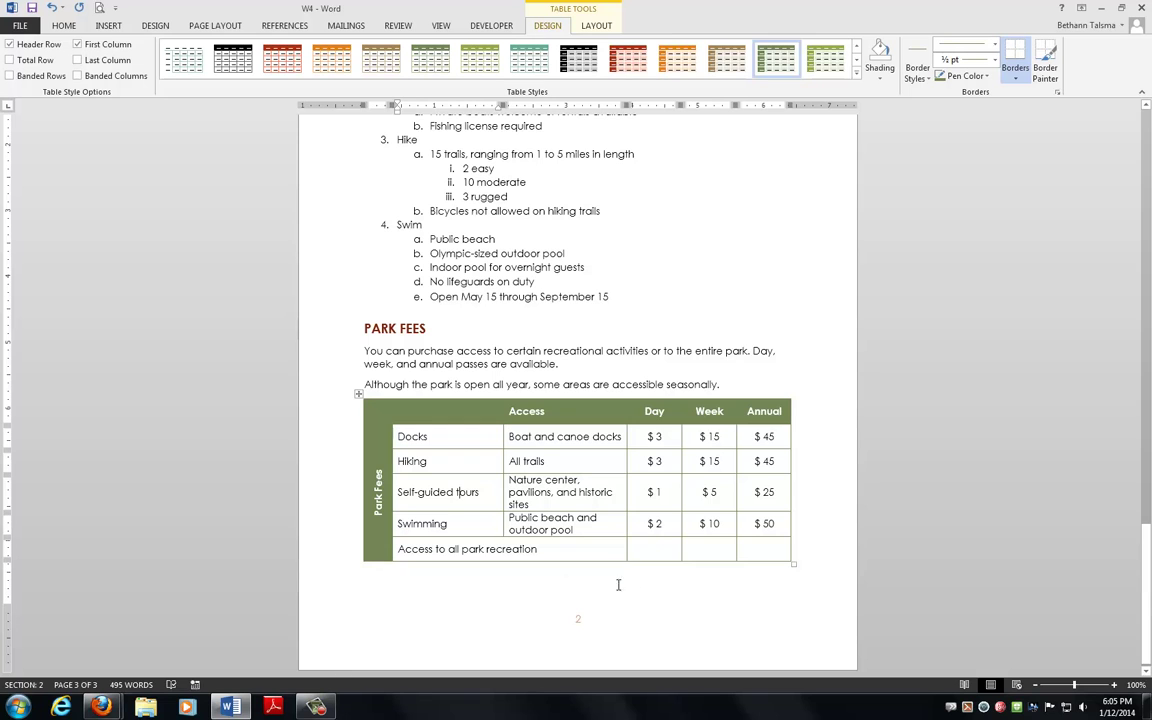
- Insert a =SUM(ABOVE) formula in the Day total cell using the two-decimal currency format
{"action": "left_click", "coordinate": [650, 549]}
{"action": "left_click", "coordinate": [590, 28]}
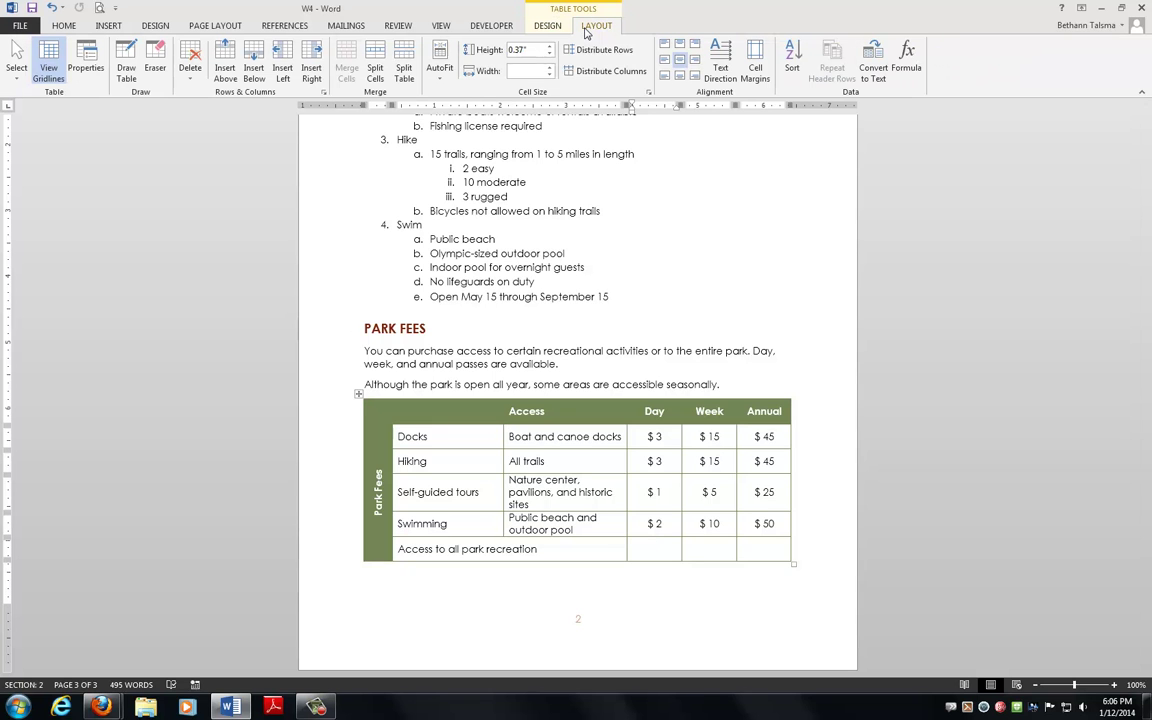
{"action": "left_click", "coordinate": [919, 61]}
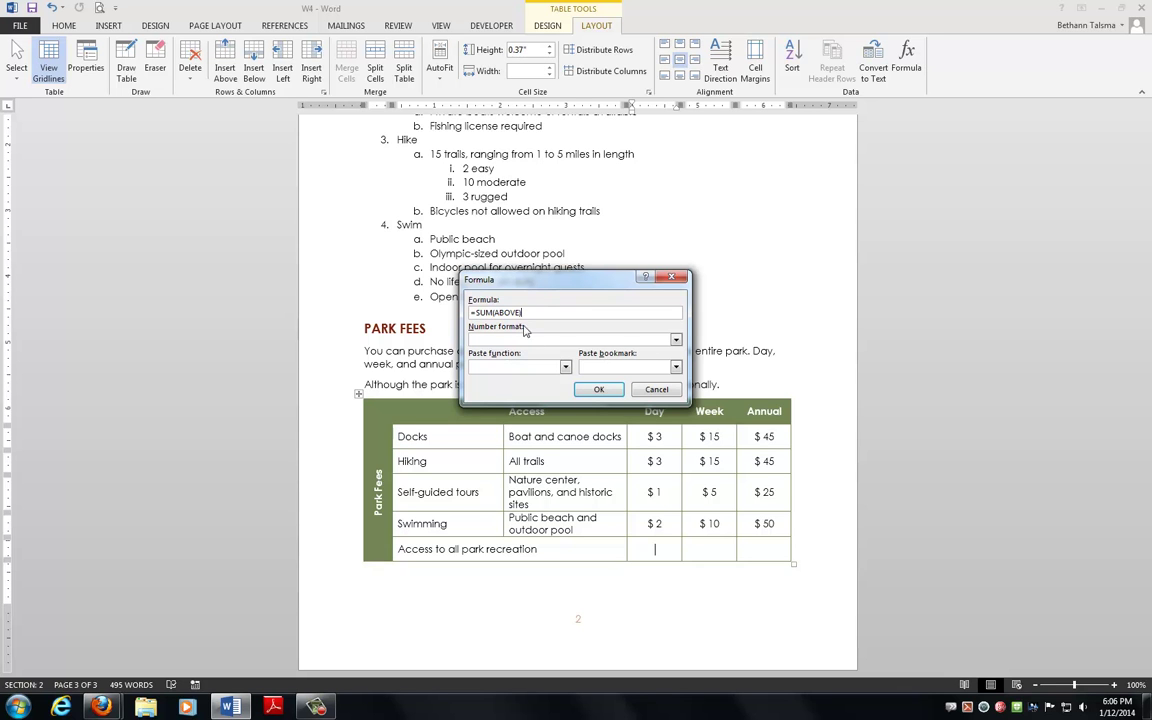
{"action": "left_click", "coordinate": [676, 342]}
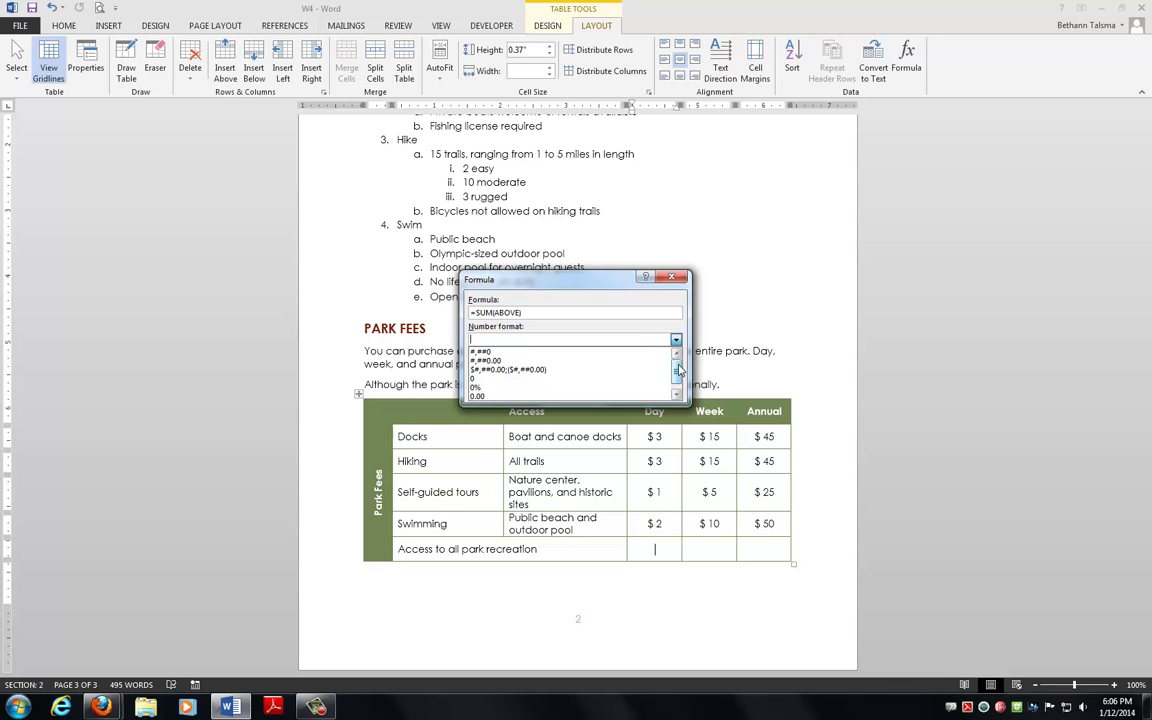
{"action": "left_click_drag", "start_coordinate": [678, 370], "coordinate": [678, 376]}
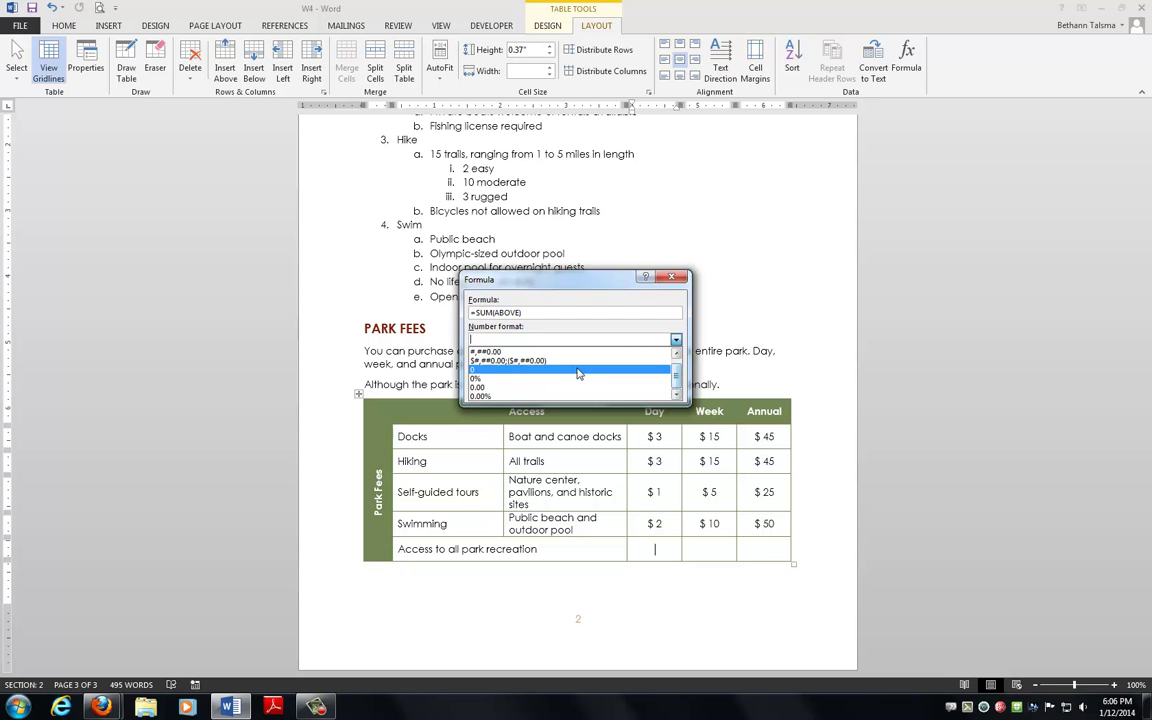
{"action": "left_click", "coordinate": [531, 370]}
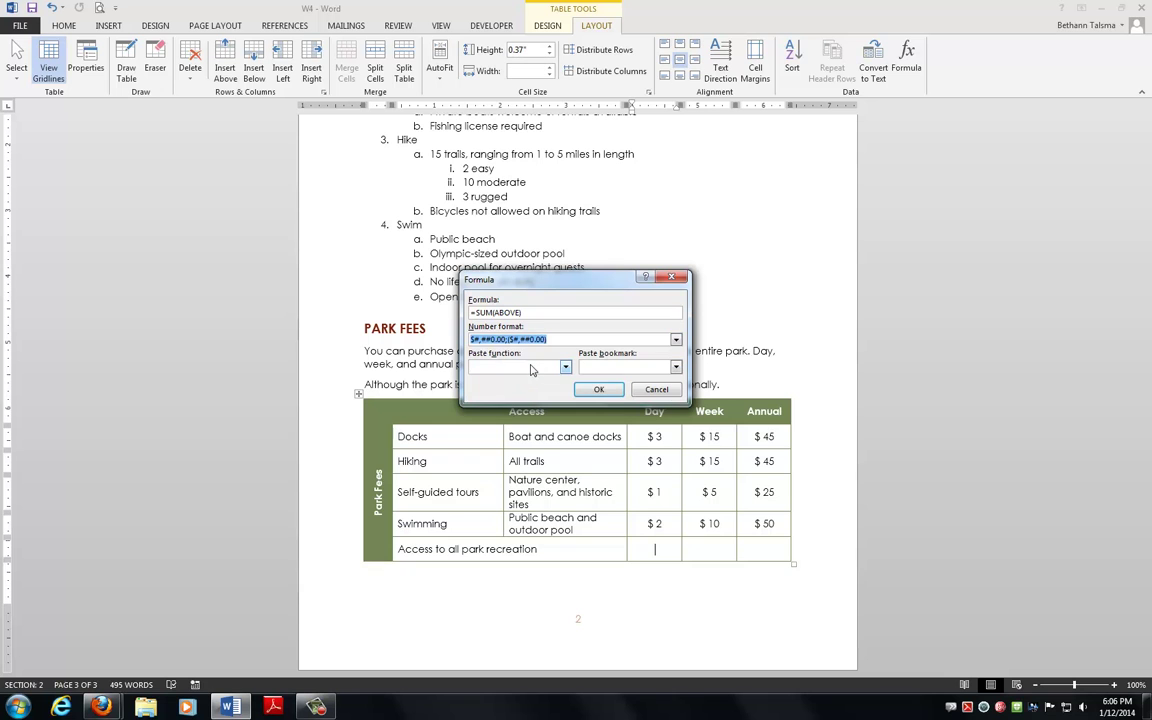
{"action": "left_click", "coordinate": [598, 390]}
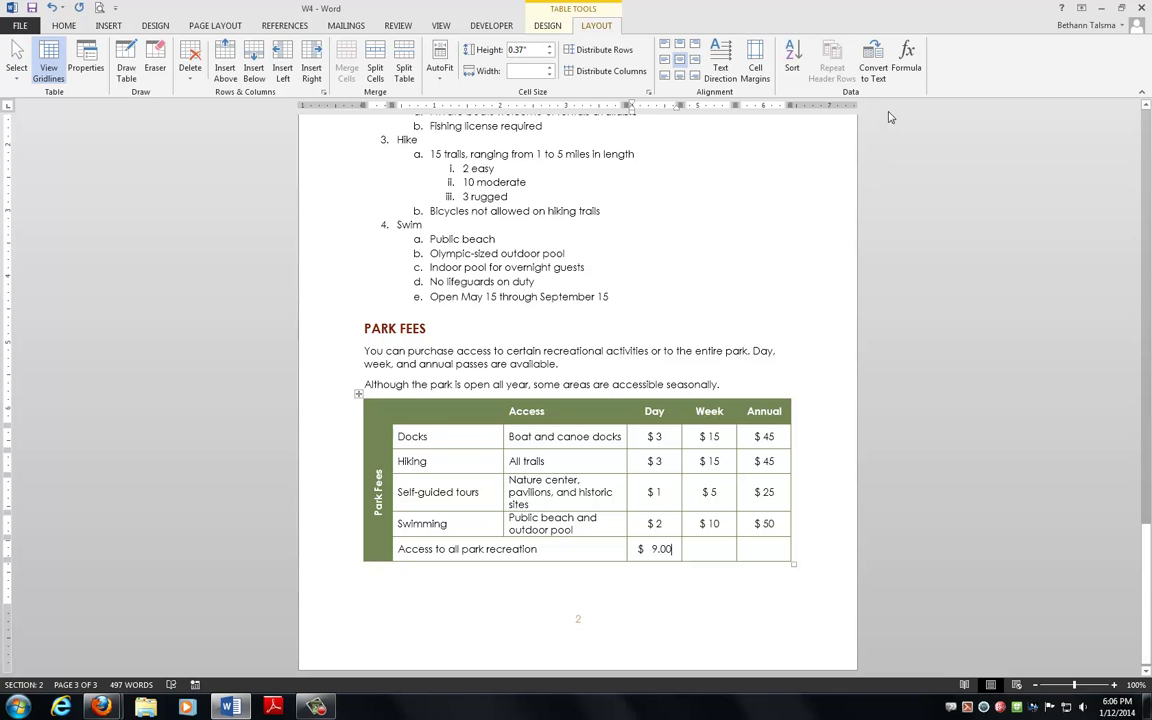
- Reformat the Day total to whole-number format 0 and prefix it with $ to show $ 9
{"action": "left_click", "coordinate": [906, 60]}
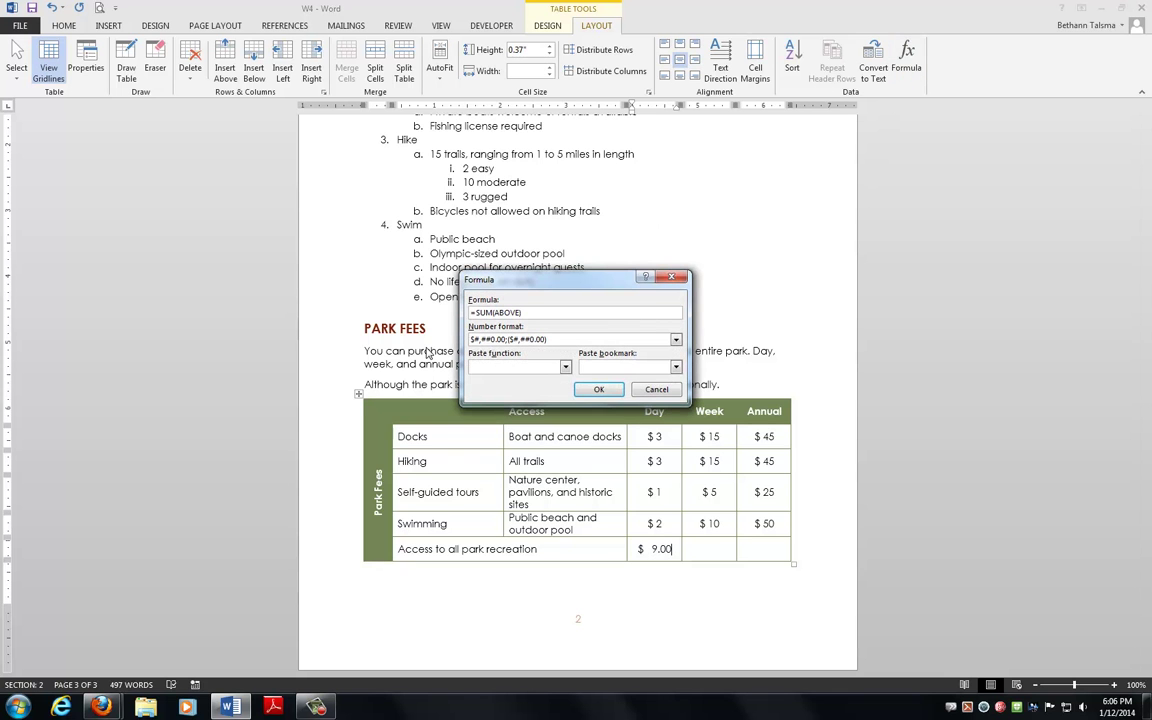
{"action": "left_click", "coordinate": [676, 340]}
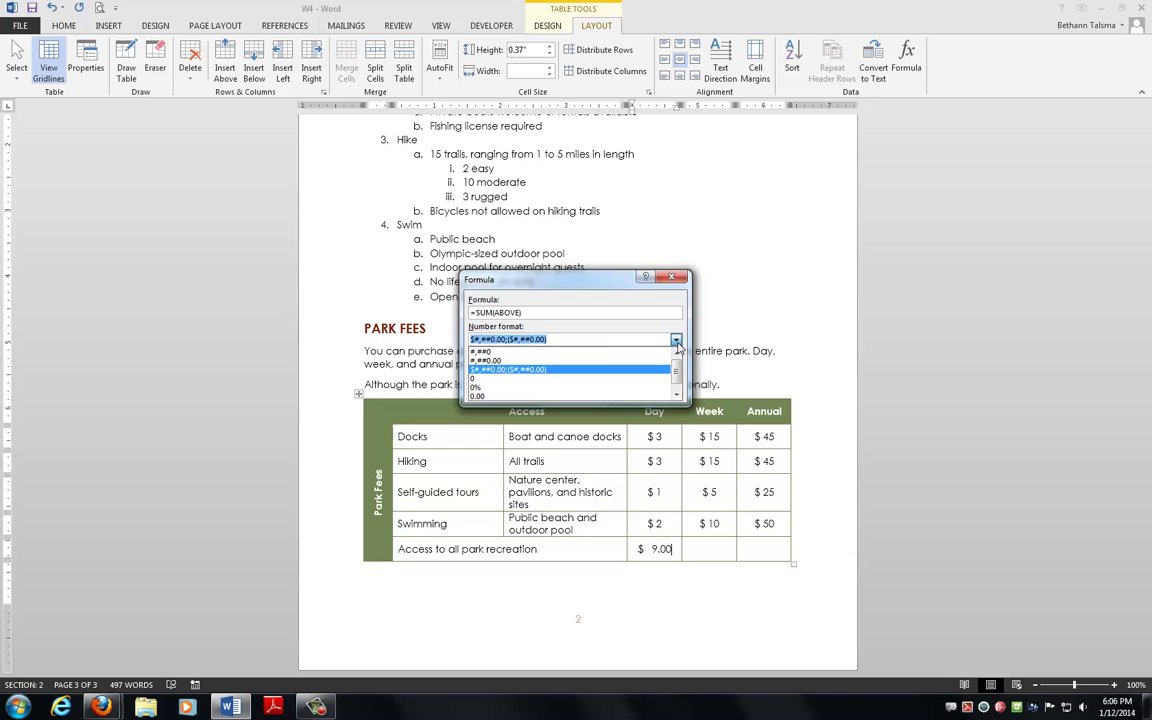
{"action": "left_click", "coordinate": [680, 400]}
{"action": "scroll", "coordinate": [492, 395], "scroll_direction": "up", "scroll_amount": 1}
{"action": "left_click", "coordinate": [492, 378]}
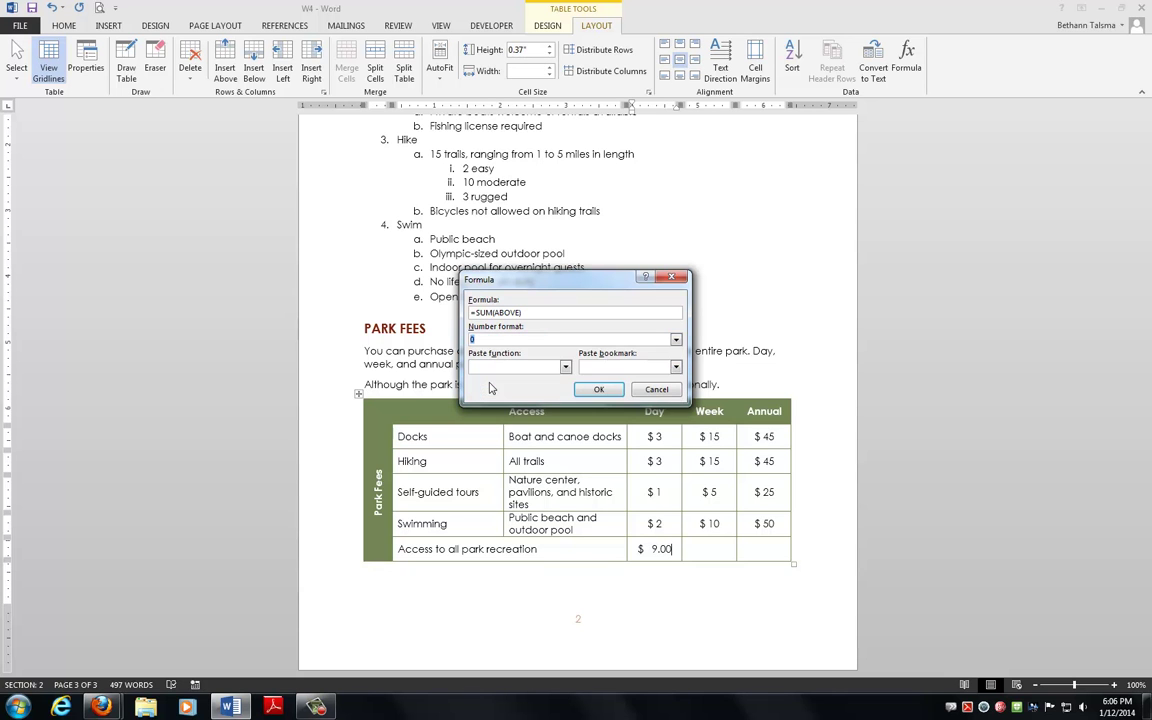
{"action": "left_click", "coordinate": [599, 390]}
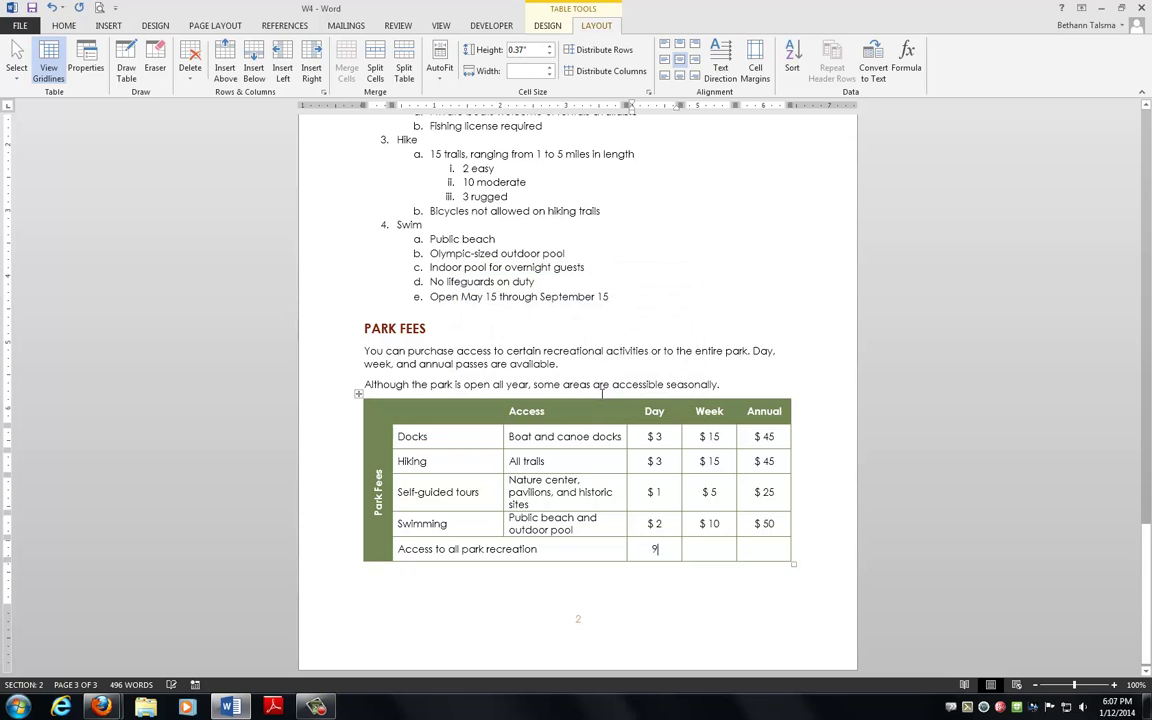
{"action": "key", "text": "Home"}
{"action": "type", "text": "$"}
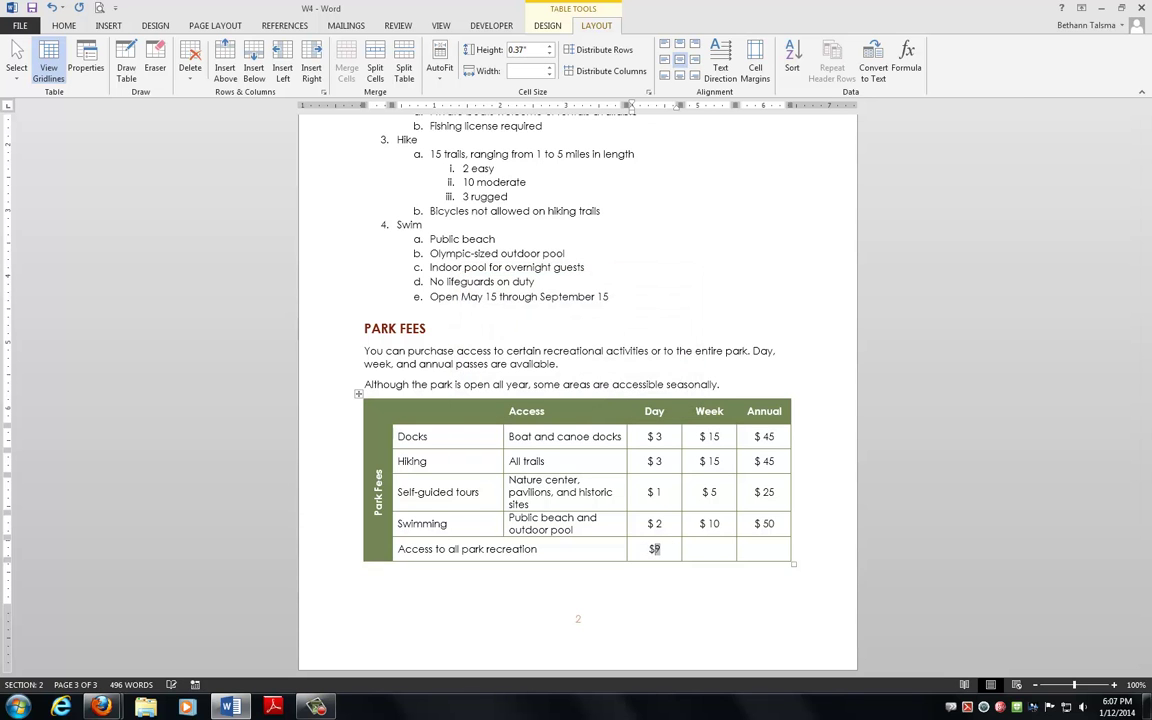
- Fill the Week total cell with $ and a =SUM(ABOVE) formula in format 0, giving $ 45
{"action": "key", "text": "Tab"}
{"action": "type", "text": "$"}
{"action": "left_click", "coordinate": [906, 60]}
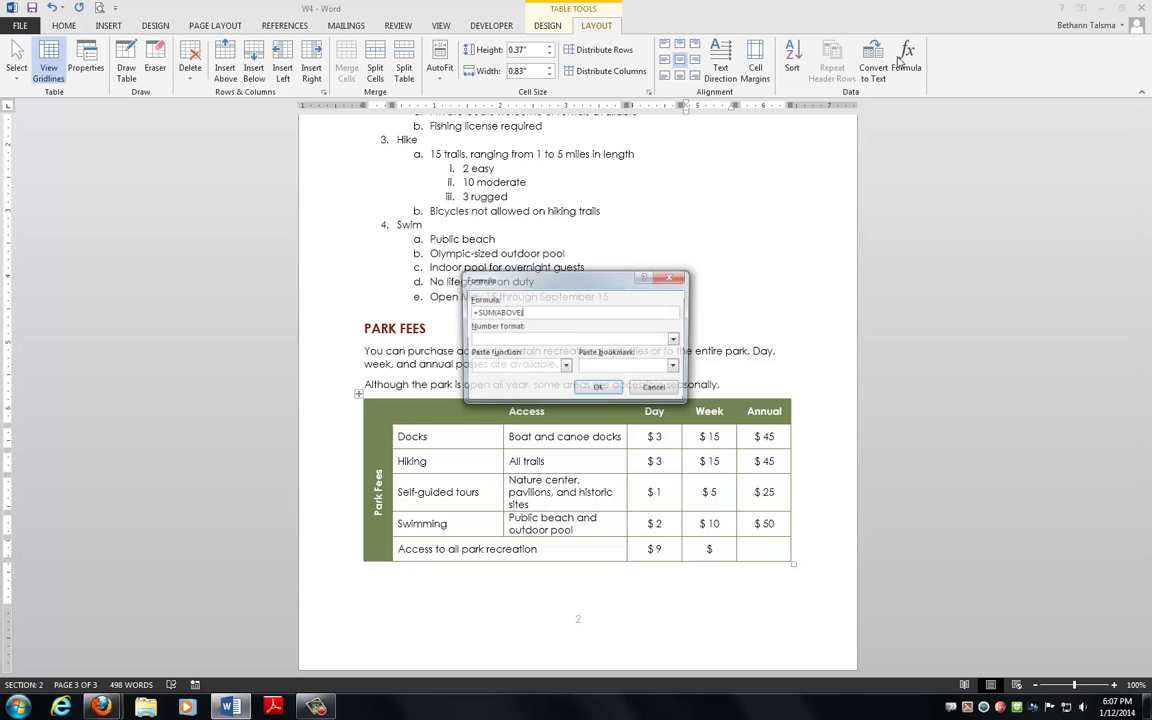
{"action": "left_click", "coordinate": [675, 341]}
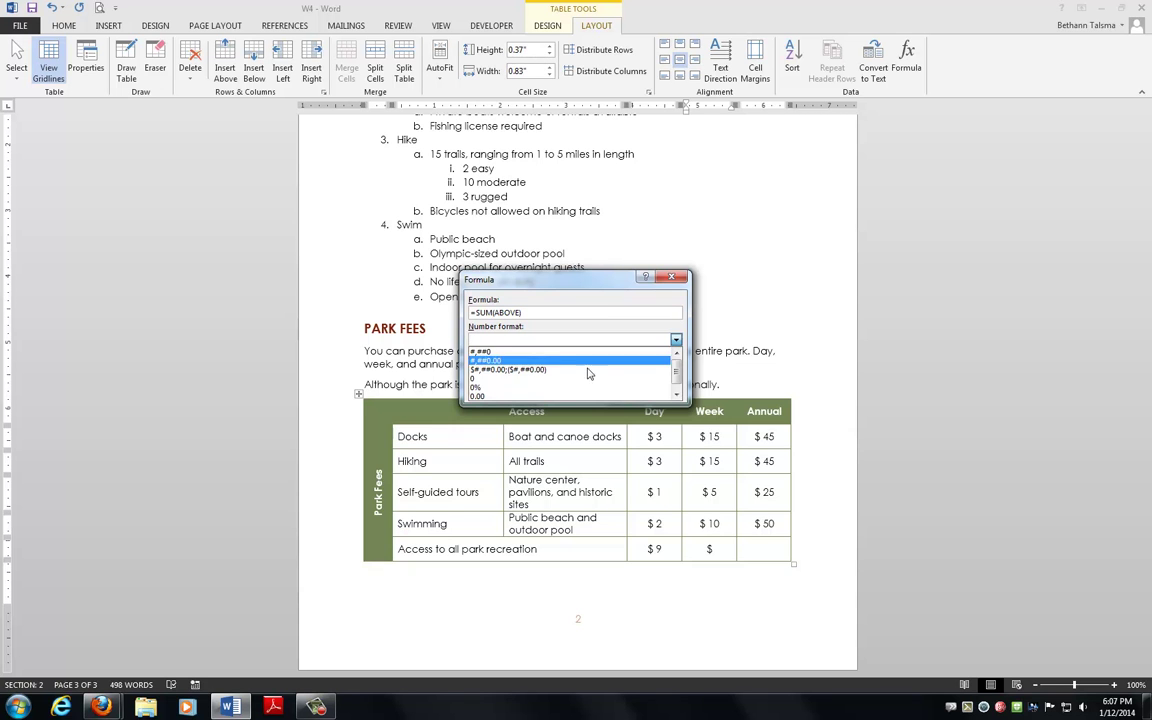
{"action": "left_click", "coordinate": [532, 380]}
{"action": "left_click", "coordinate": [588, 390]}
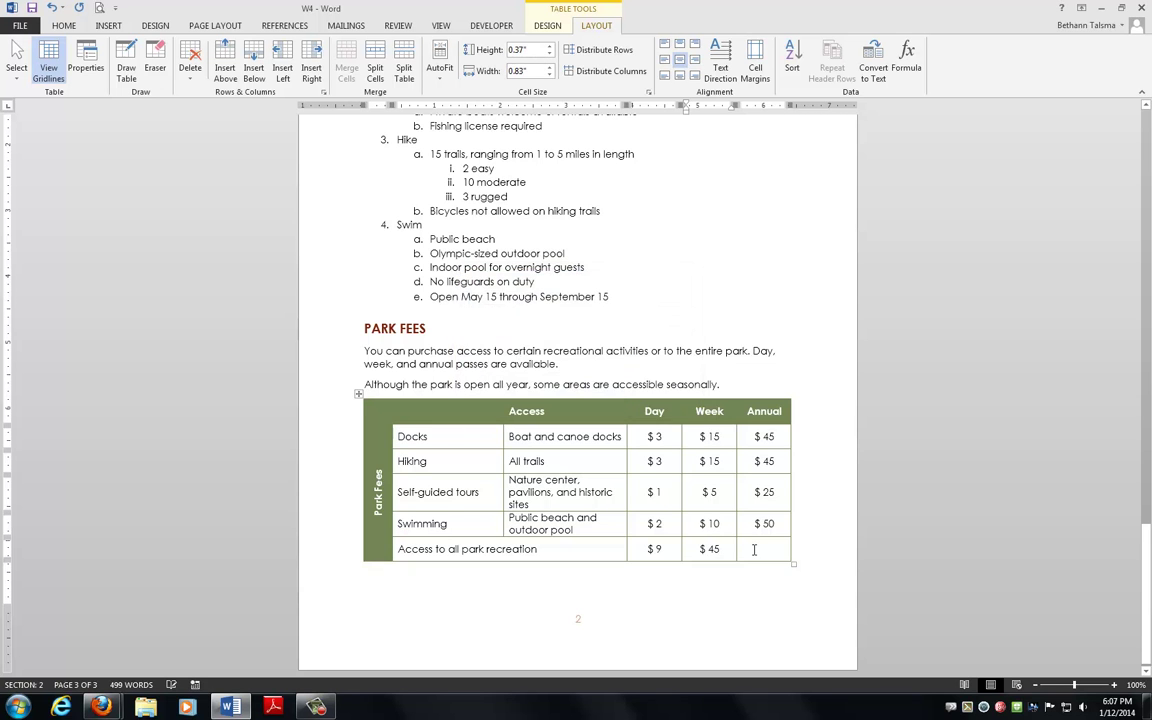
- Fill the Annual total cell with $ and a =SUM(ABOVE) formula in format 0, giving $ 165
{"action": "left_click", "coordinate": [754, 549]}
{"action": "type", "text": "$"}
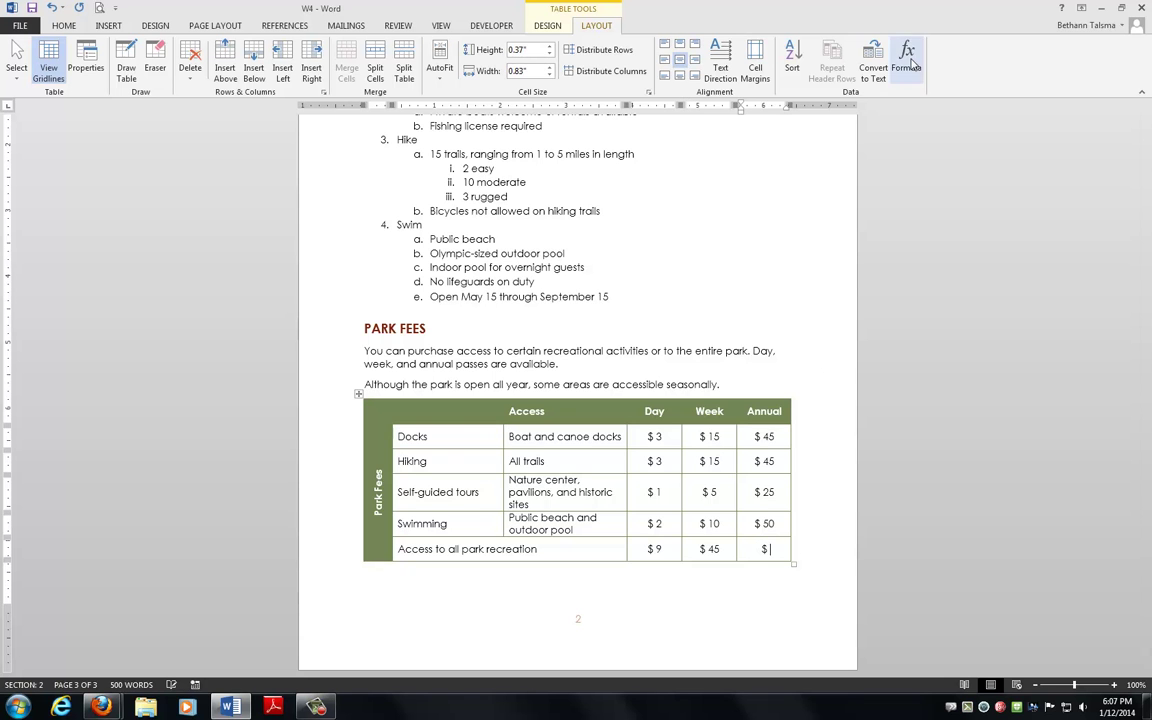
{"action": "left_click", "coordinate": [906, 58]}
{"action": "left_click", "coordinate": [676, 341]}
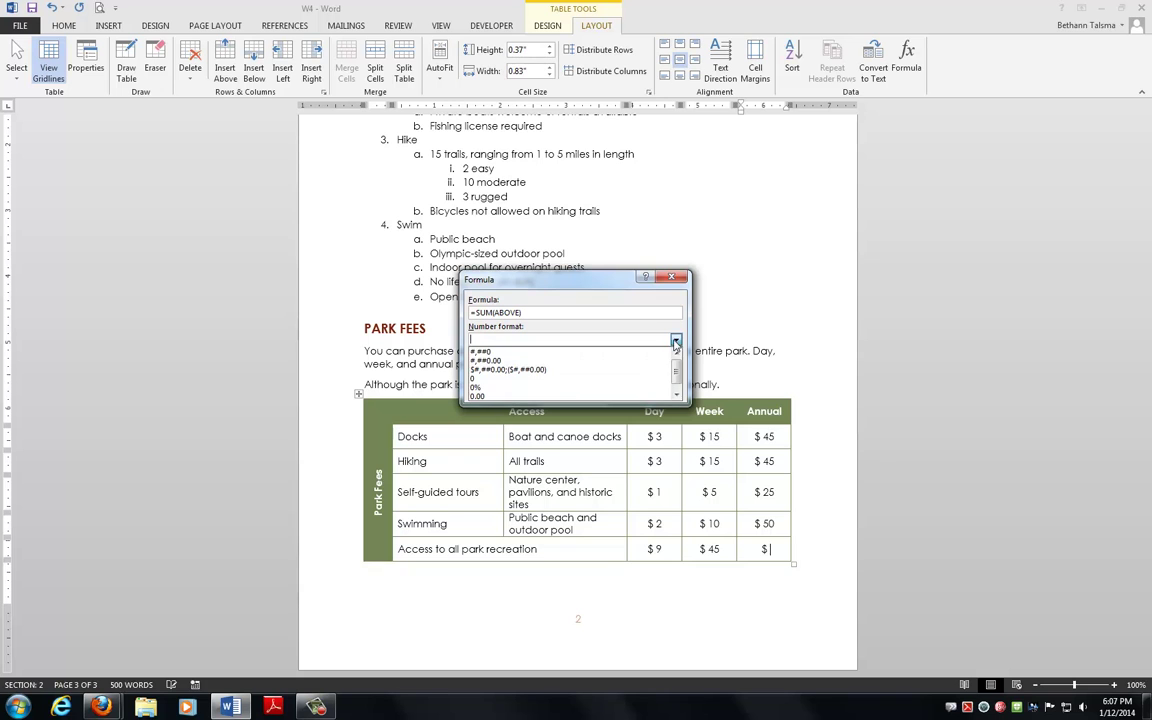
{"action": "left_click", "coordinate": [640, 378]}
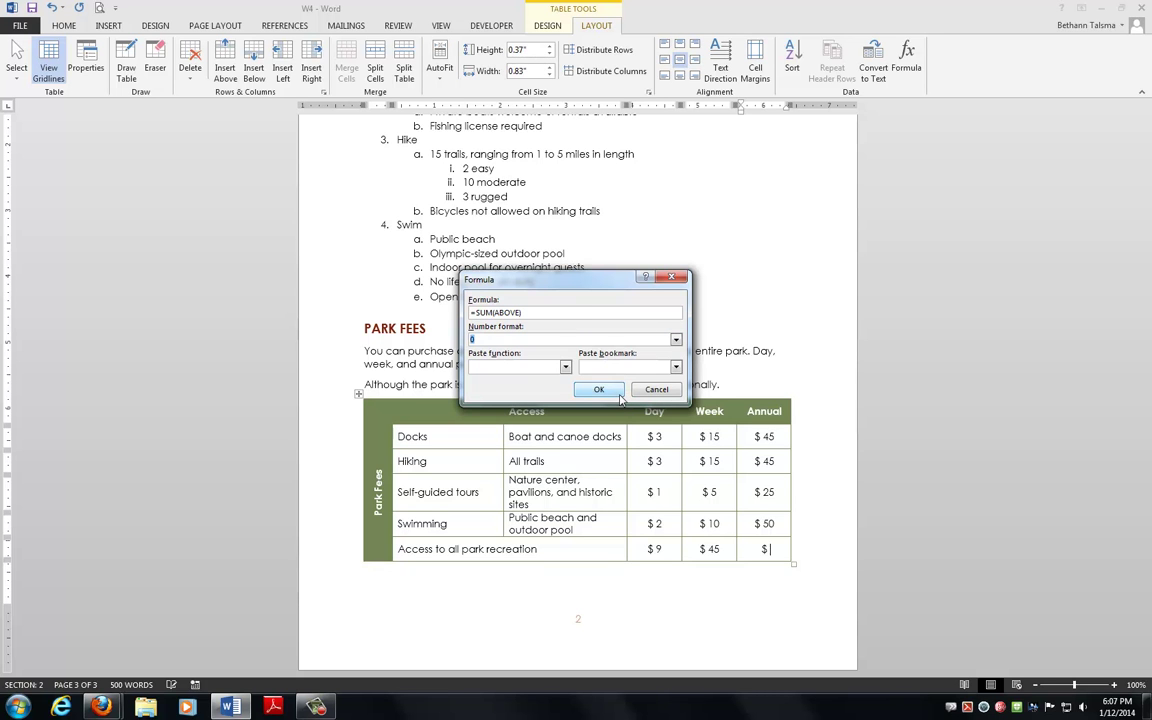
{"action": "left_click", "coordinate": [605, 390]}
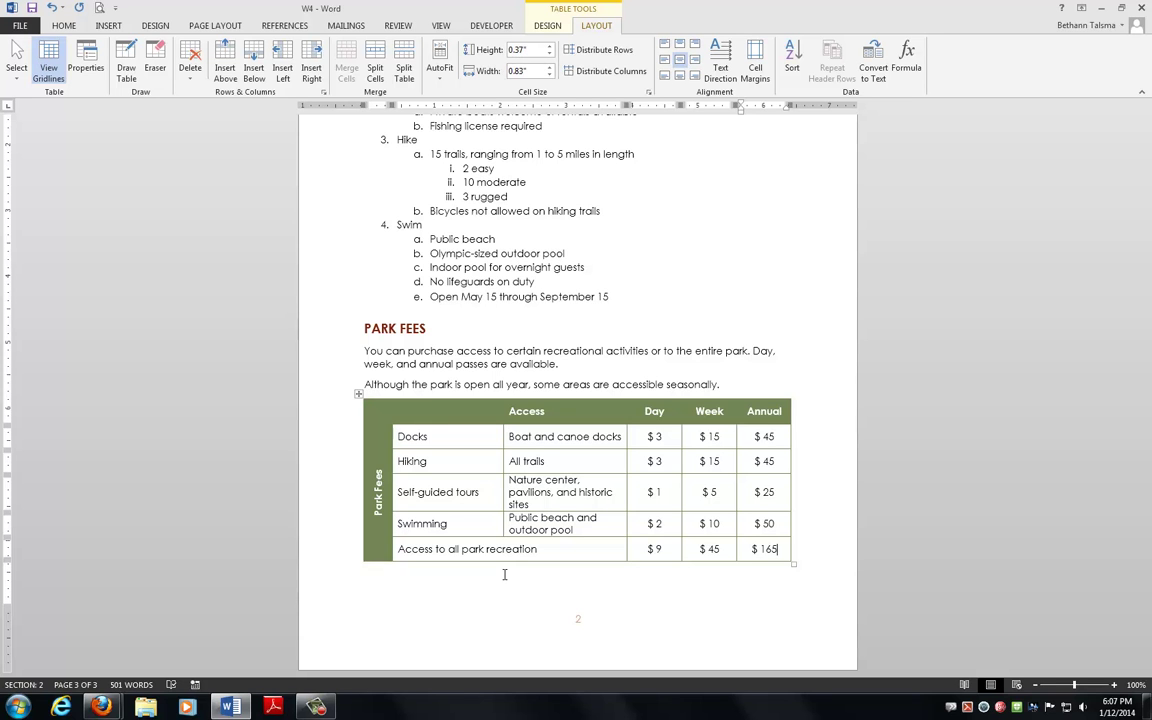
{"action": "right_click", "coordinate": [712, 554]}
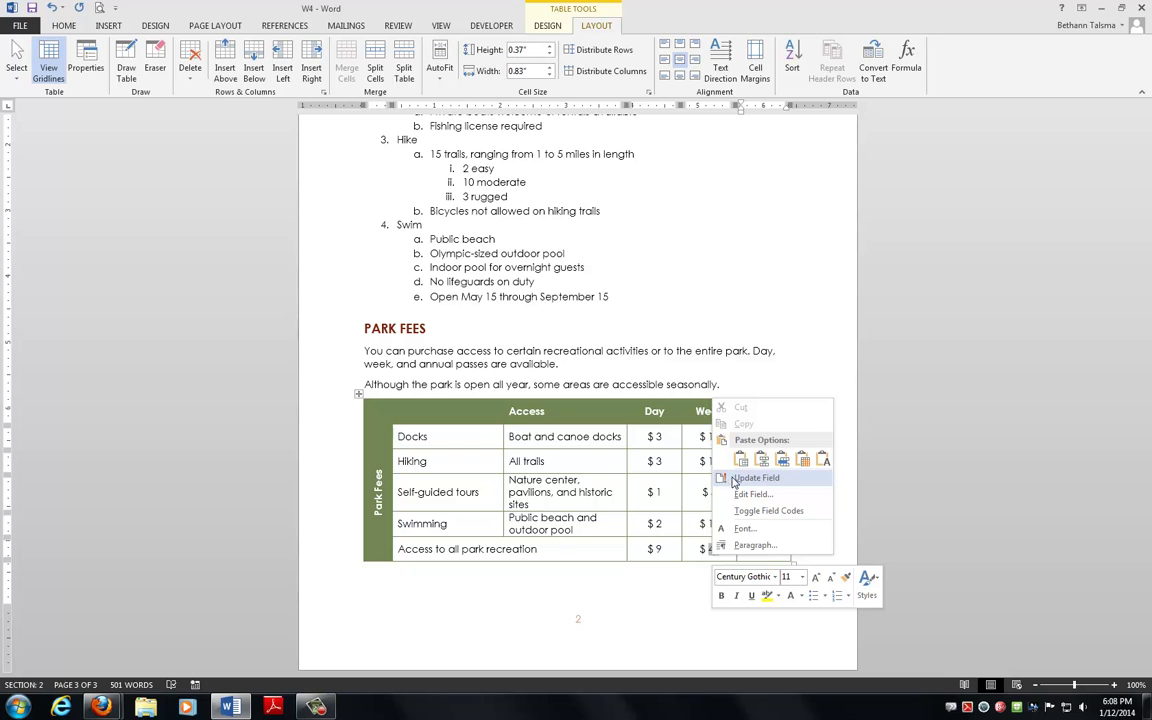
{"action": "key", "text": "Escape"}
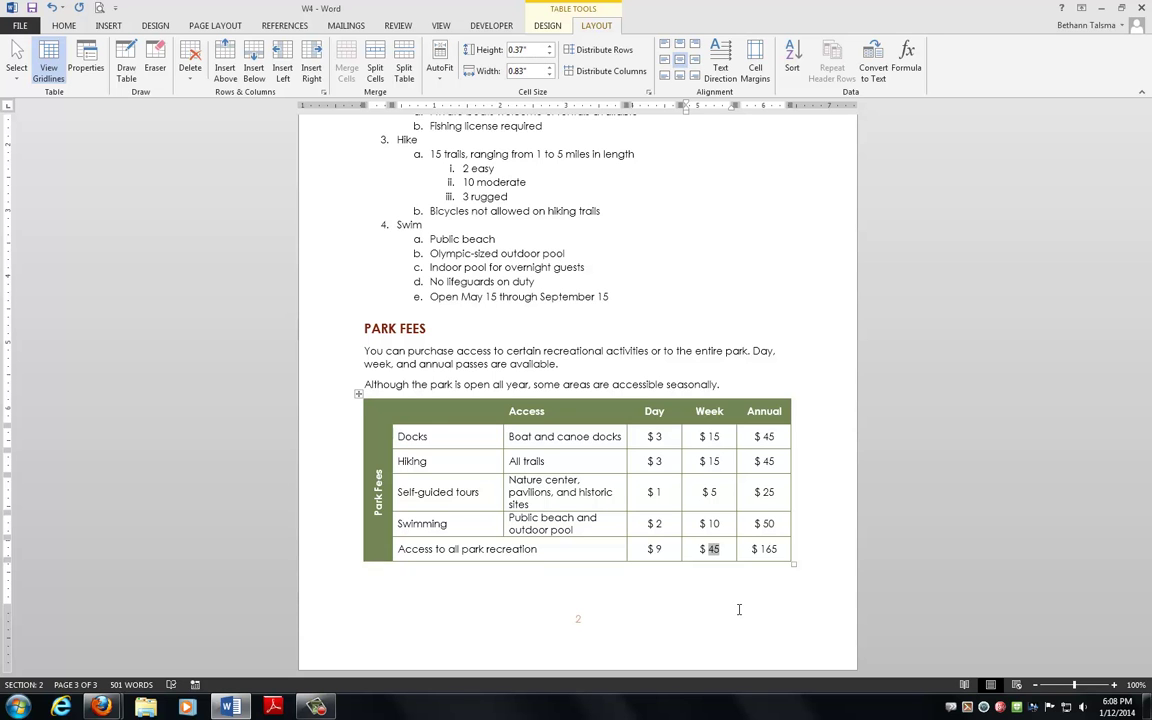
{"action": "left_click", "coordinate": [739, 609]}
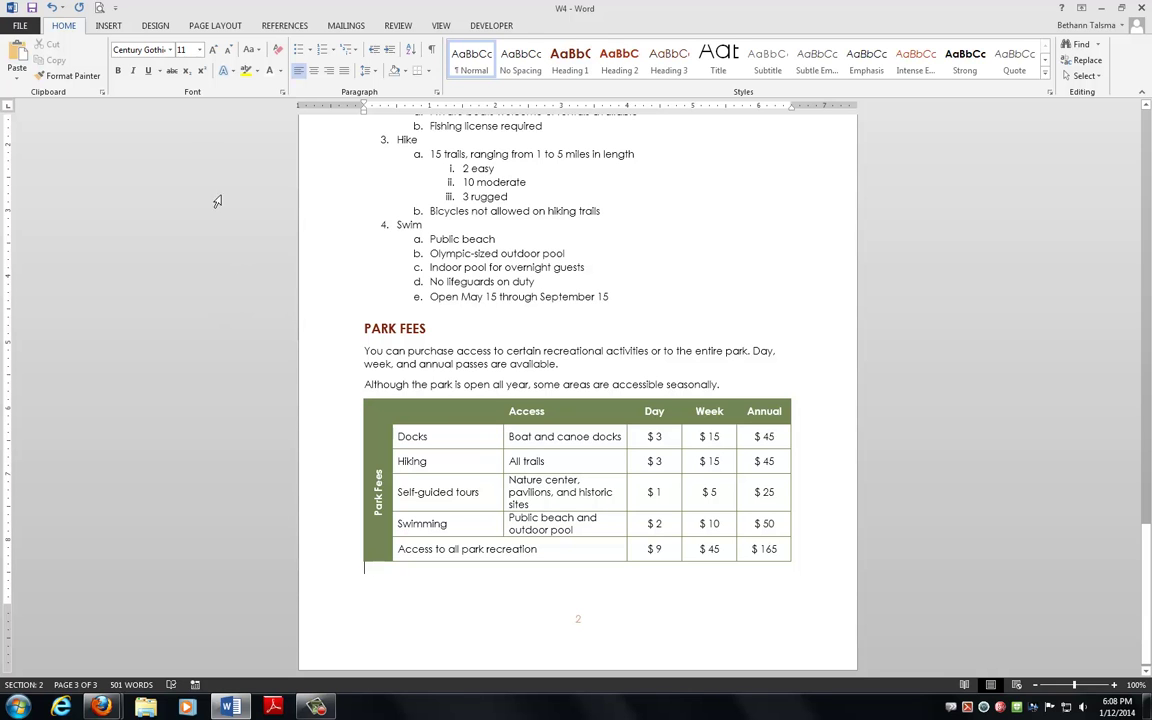
{"action": "left_click", "coordinate": [443, 27]}
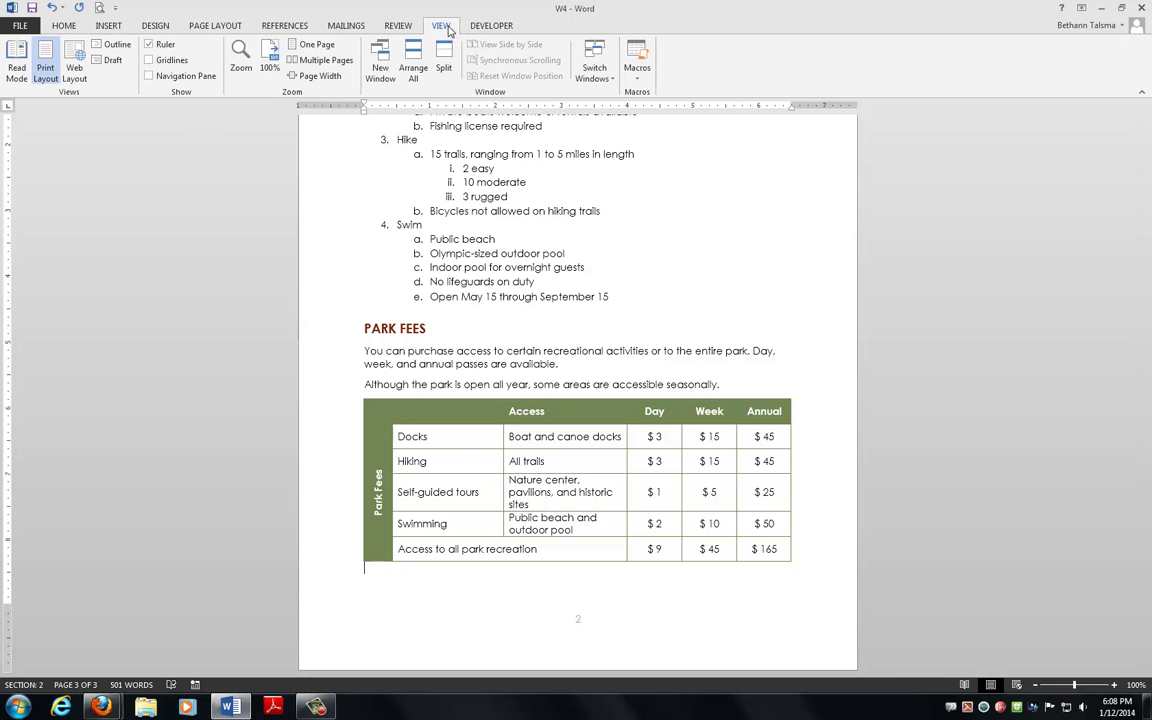
{"action": "left_click", "coordinate": [326, 60]}
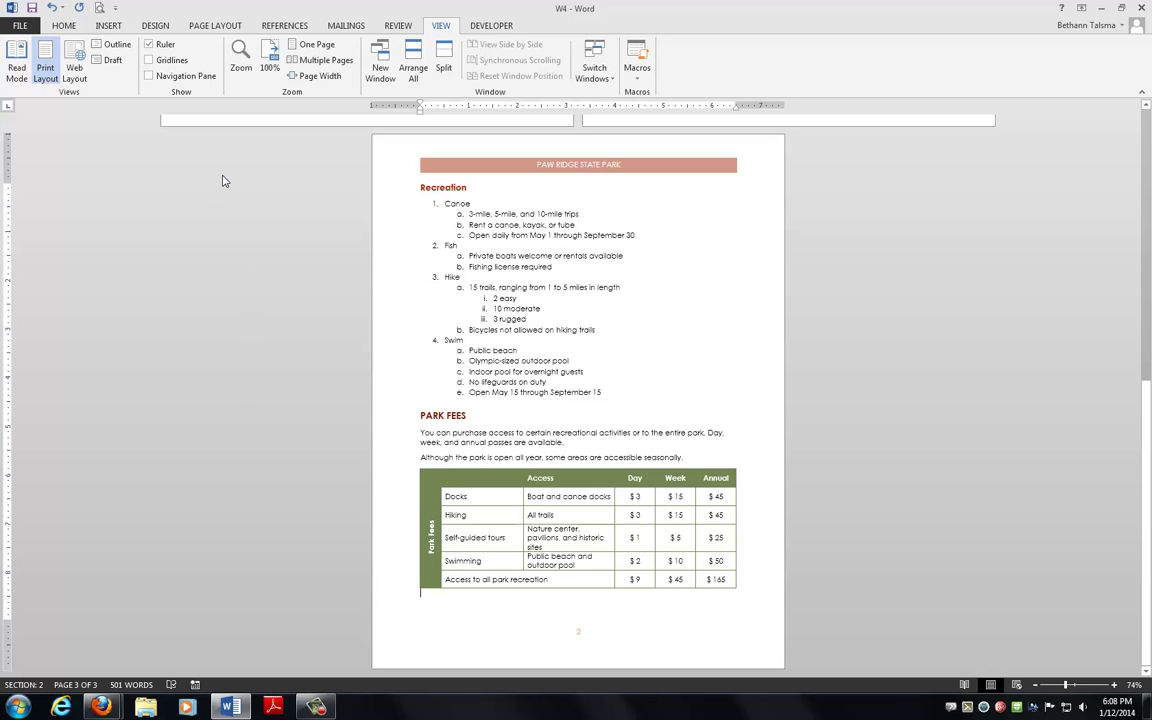
{"action": "scroll", "coordinate": [224, 180], "scroll_direction": "up", "scroll_amount": 5}
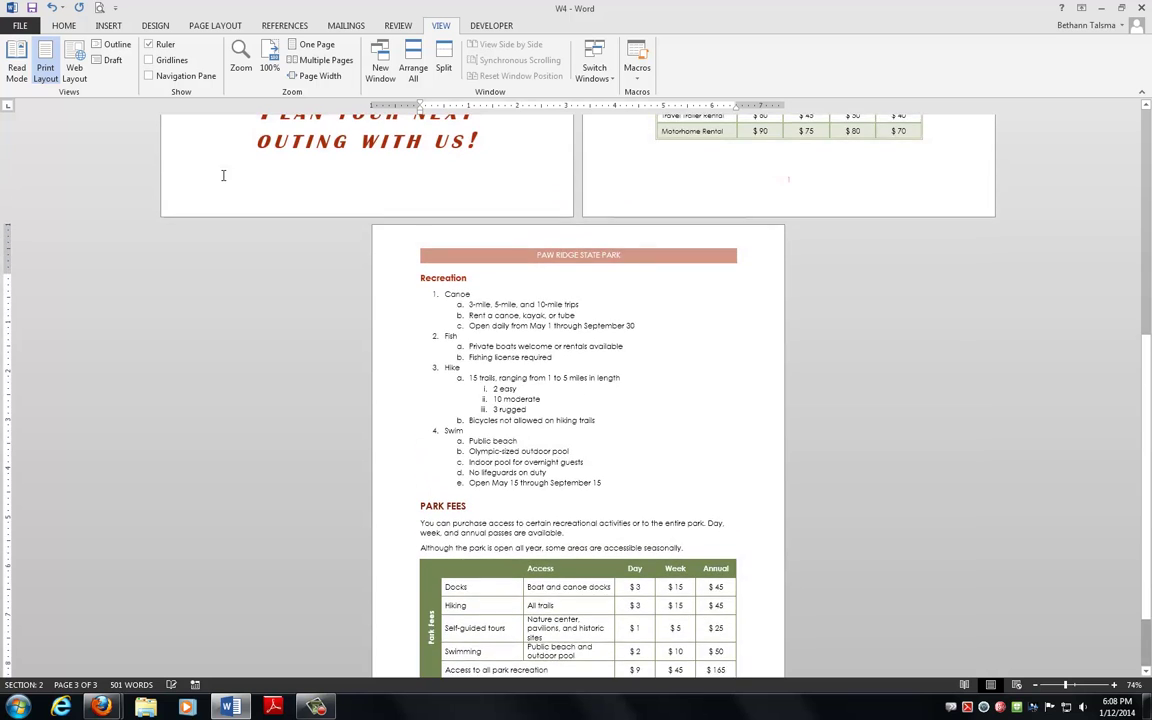
{"action": "scroll", "coordinate": [224, 175], "scroll_direction": "up", "scroll_amount": 10}
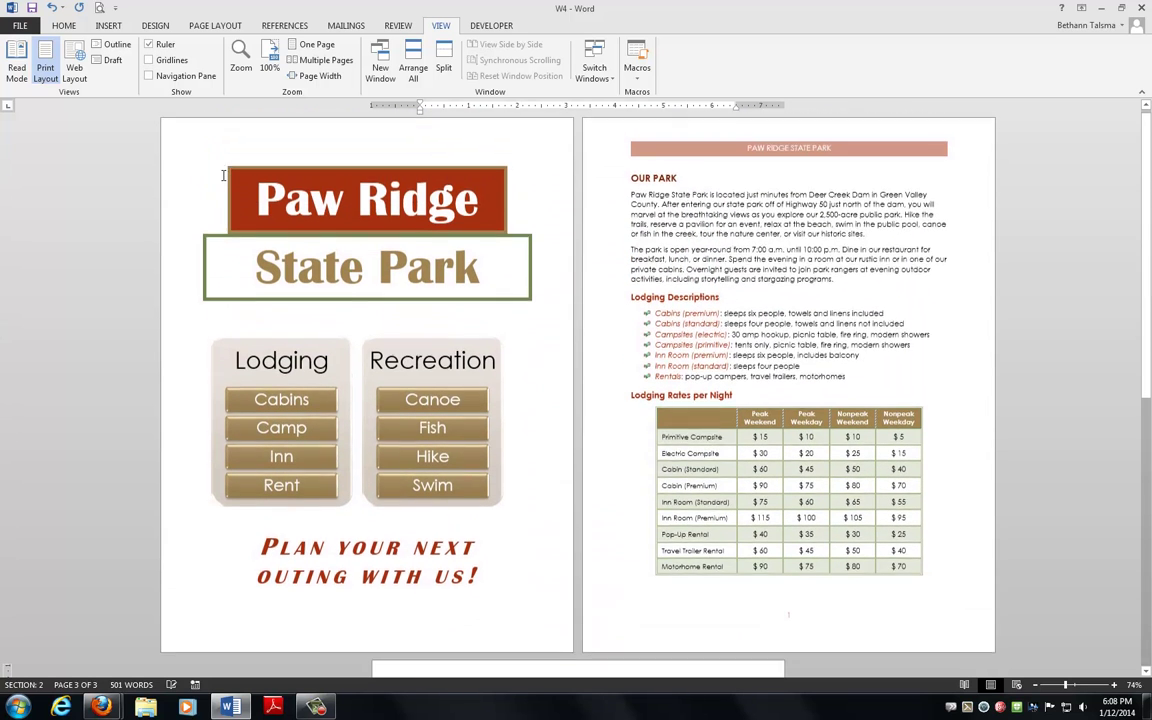
{"action": "scroll", "coordinate": [224, 178], "scroll_direction": "down", "scroll_amount": 14}
{"action": "scroll", "coordinate": [224, 180], "scroll_direction": "down", "scroll_amount": 1}
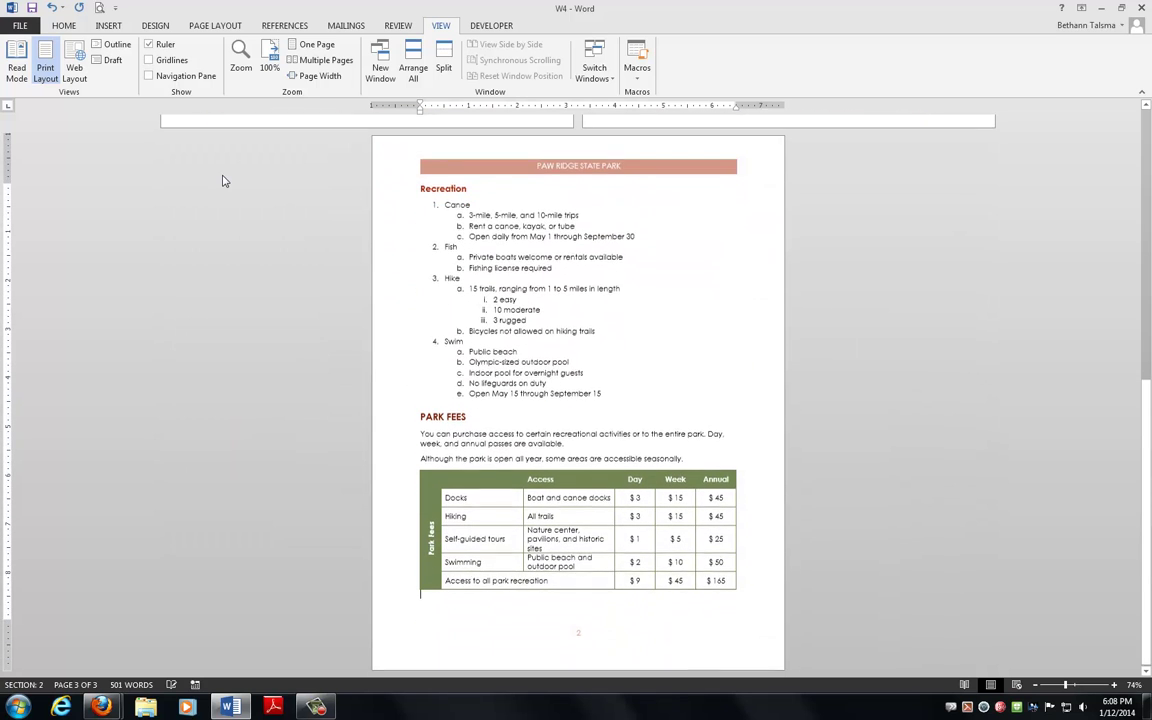
{"action": "scroll", "coordinate": [224, 180], "scroll_direction": "up", "scroll_amount": 9}
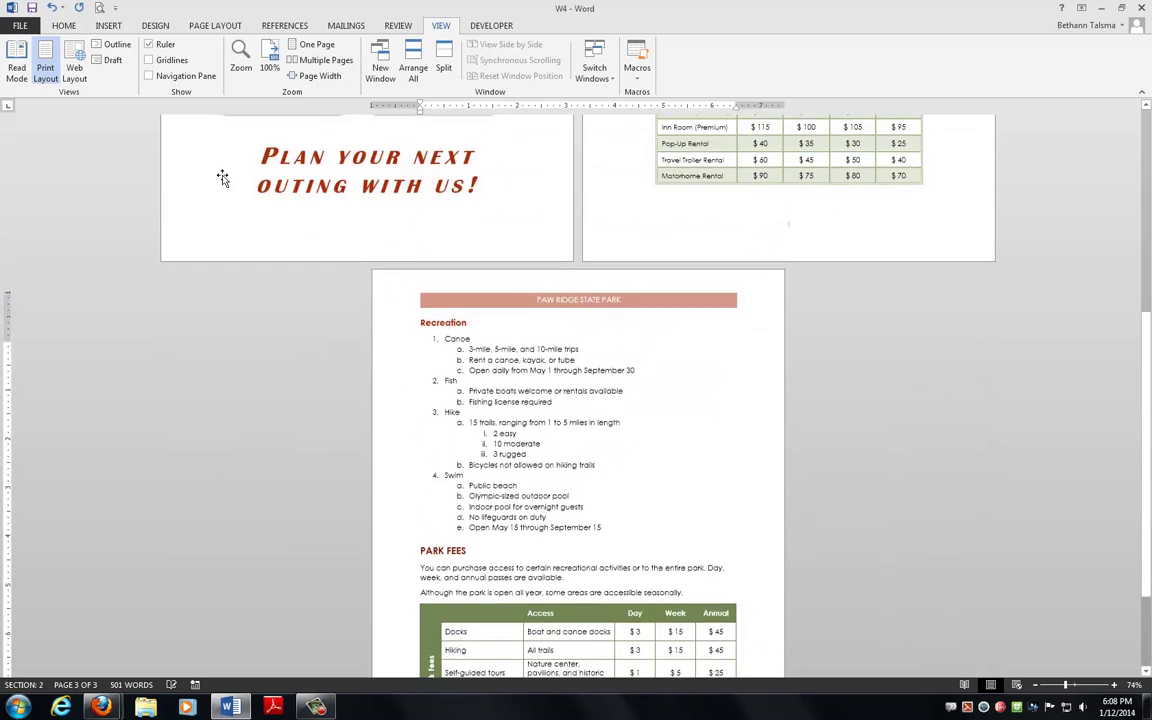
{"action": "key", "text": "ctrl+Home"}
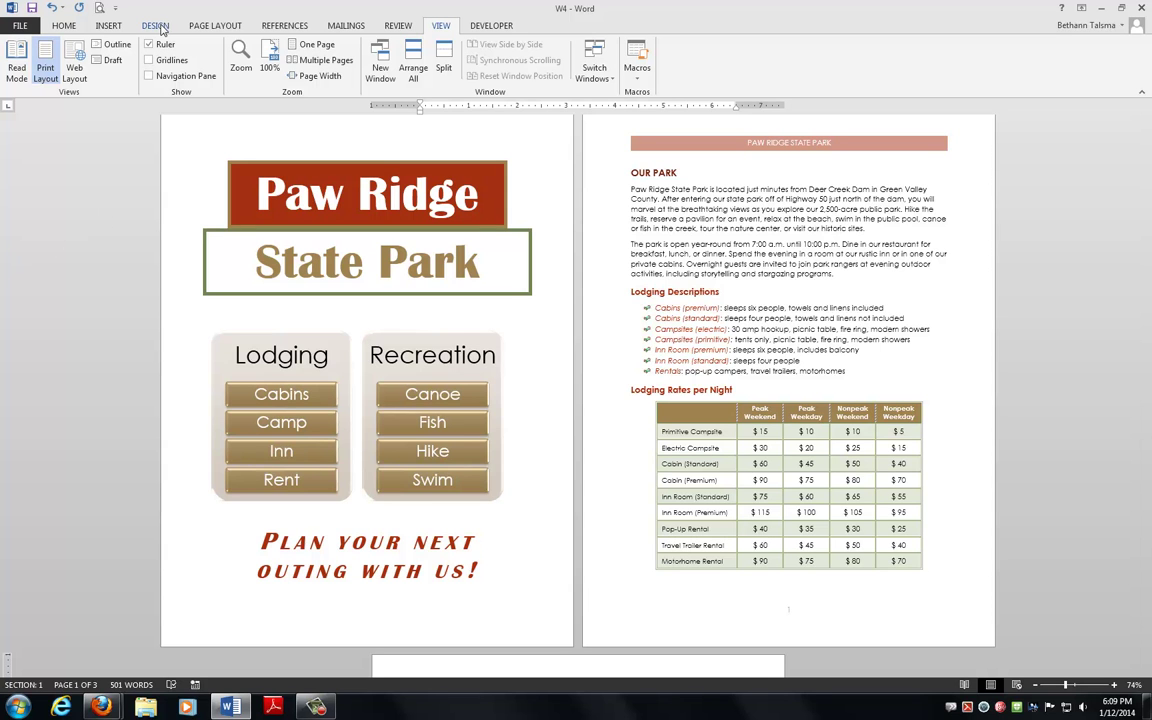
- Choose Custom Watermark from the DESIGN tab, select Picture watermark, and open Select Picture
{"action": "left_click", "coordinate": [158, 27]}
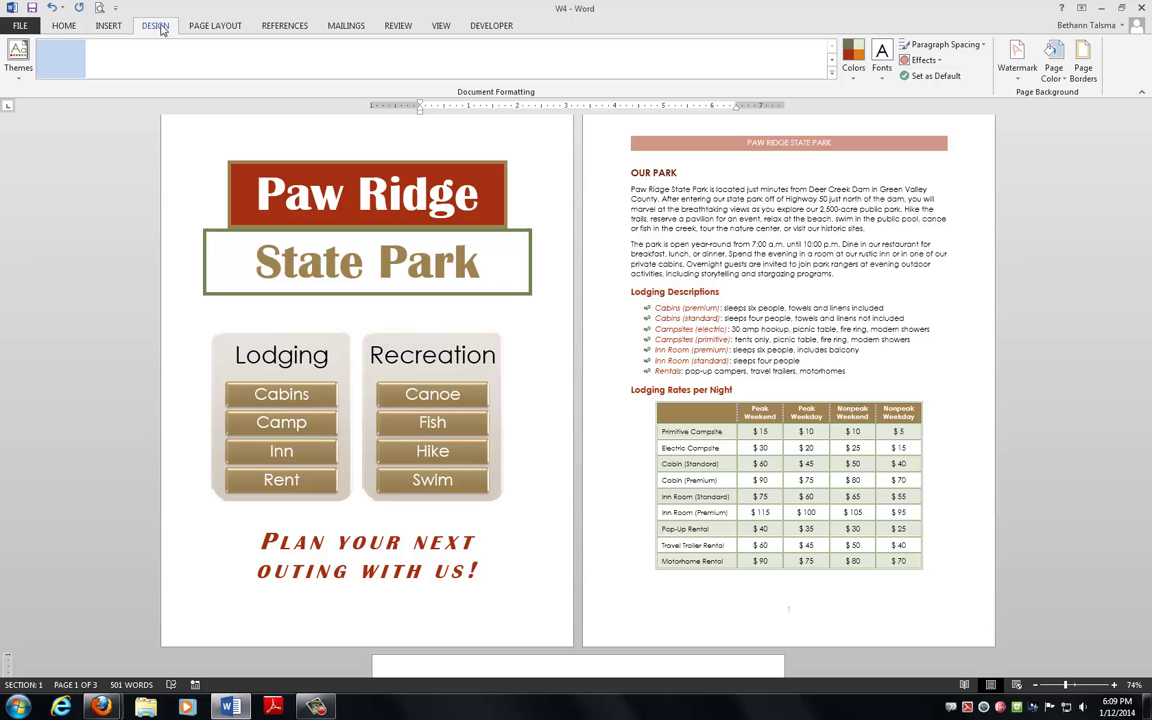
{"action": "left_click", "coordinate": [1026, 82]}
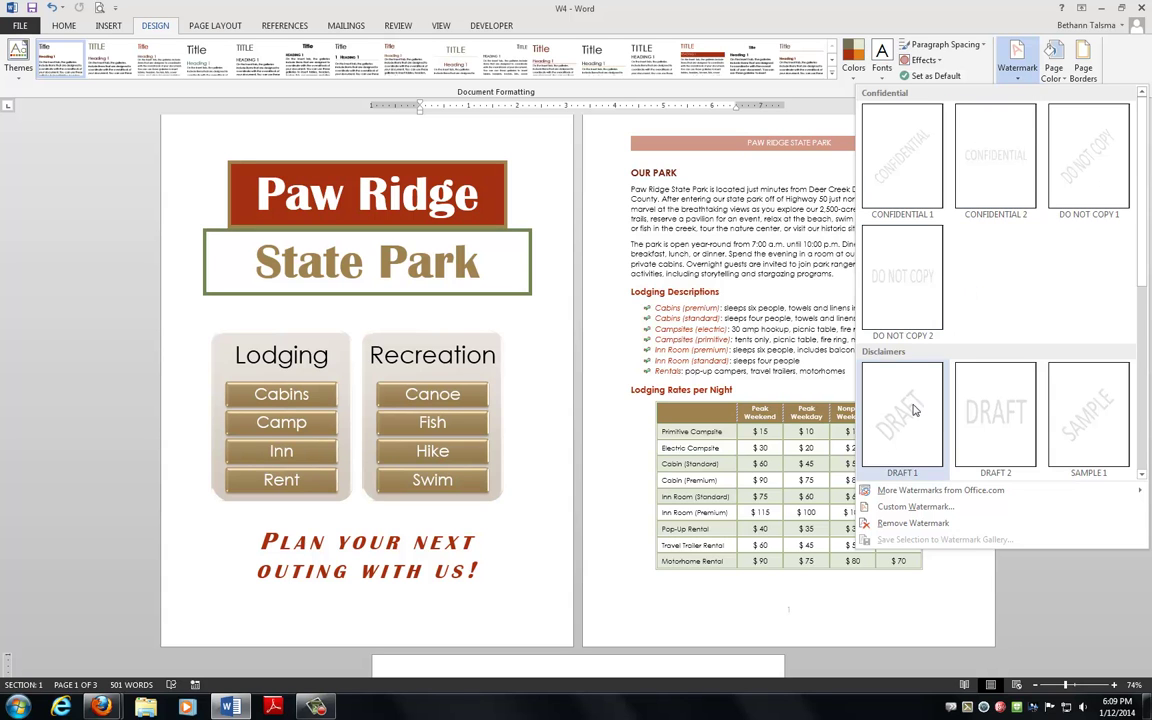
{"action": "left_click", "coordinate": [909, 512]}
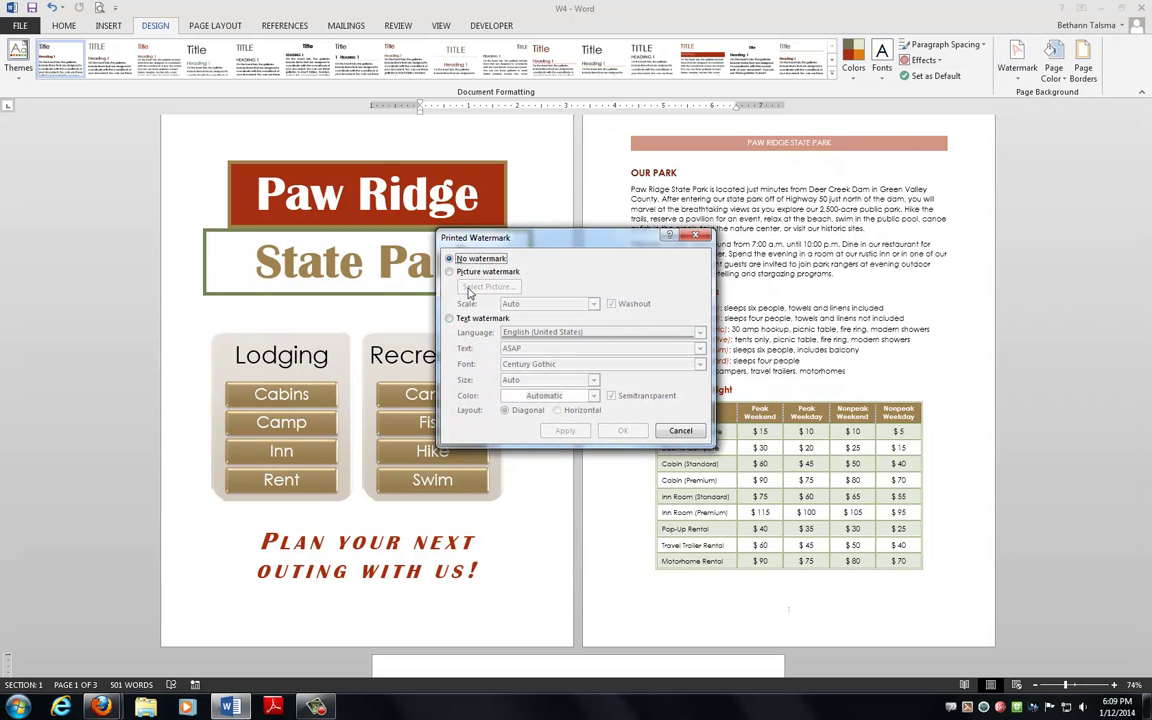
{"action": "left_click", "coordinate": [449, 274]}
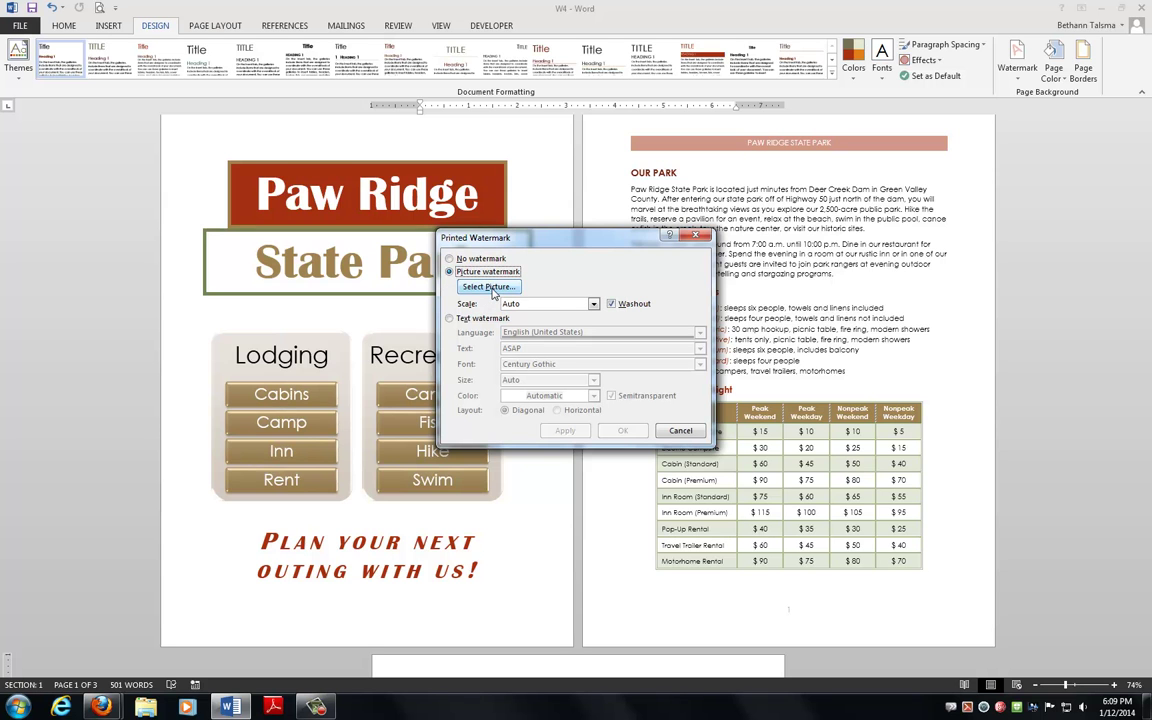
{"action": "left_click", "coordinate": [489, 287]}
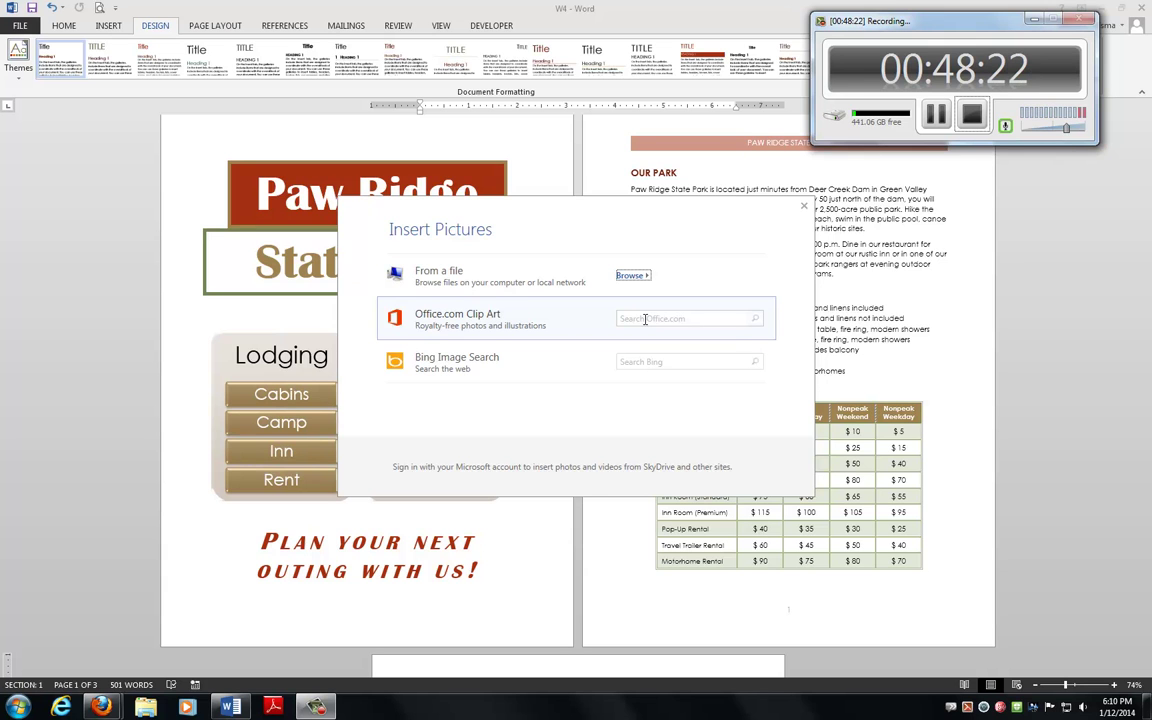
- Search Office.com clip art for 'paw prints' and insert the paw-print tracks image
{"action": "left_click", "coordinate": [645, 318]}
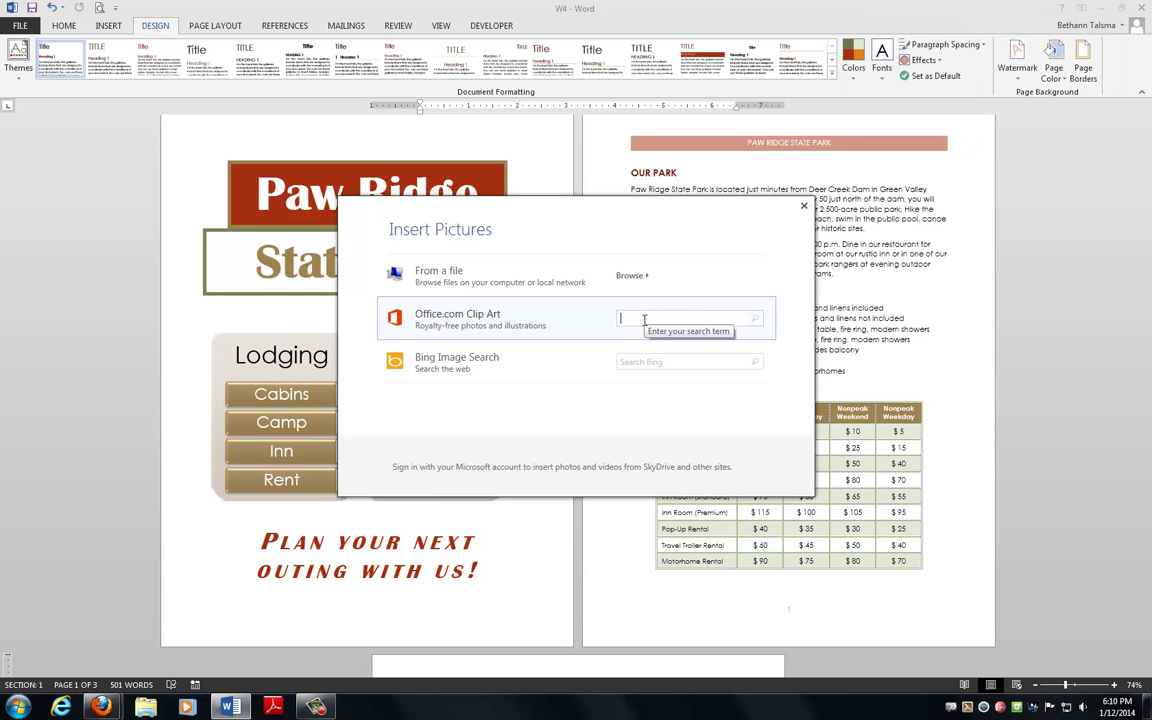
{"action": "type", "text": "paw prints"}
{"action": "key", "text": "Return"}
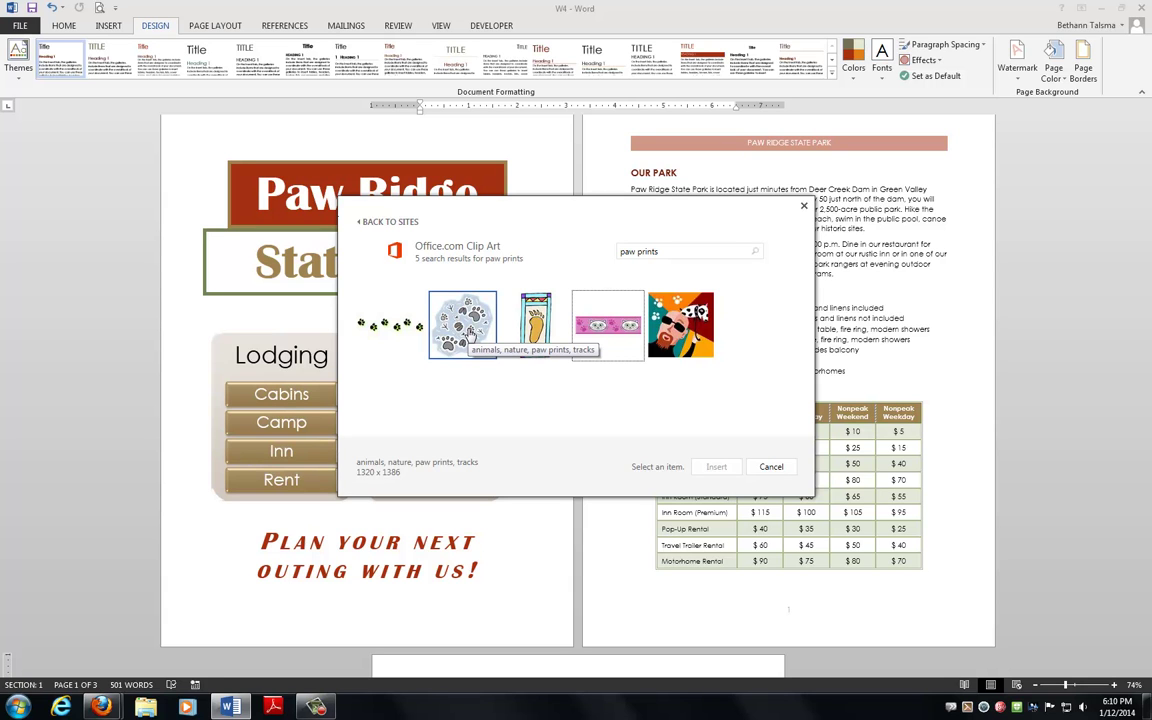
{"action": "left_click", "coordinate": [469, 335]}
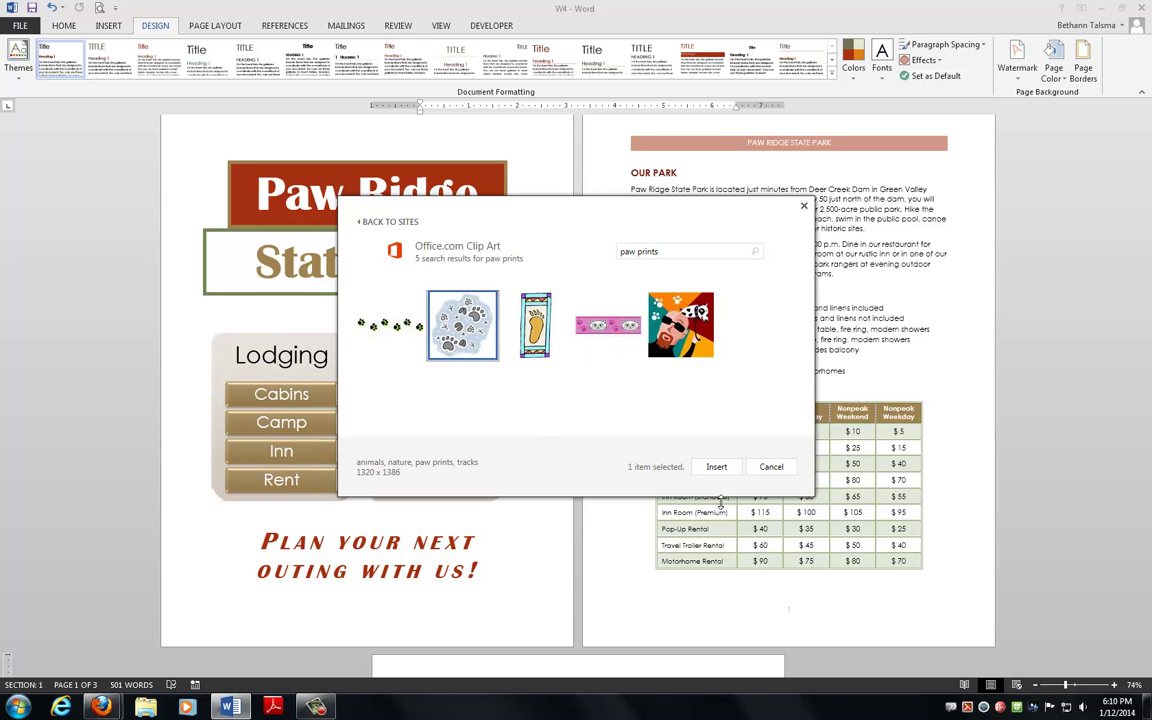
{"action": "left_click", "coordinate": [718, 468]}
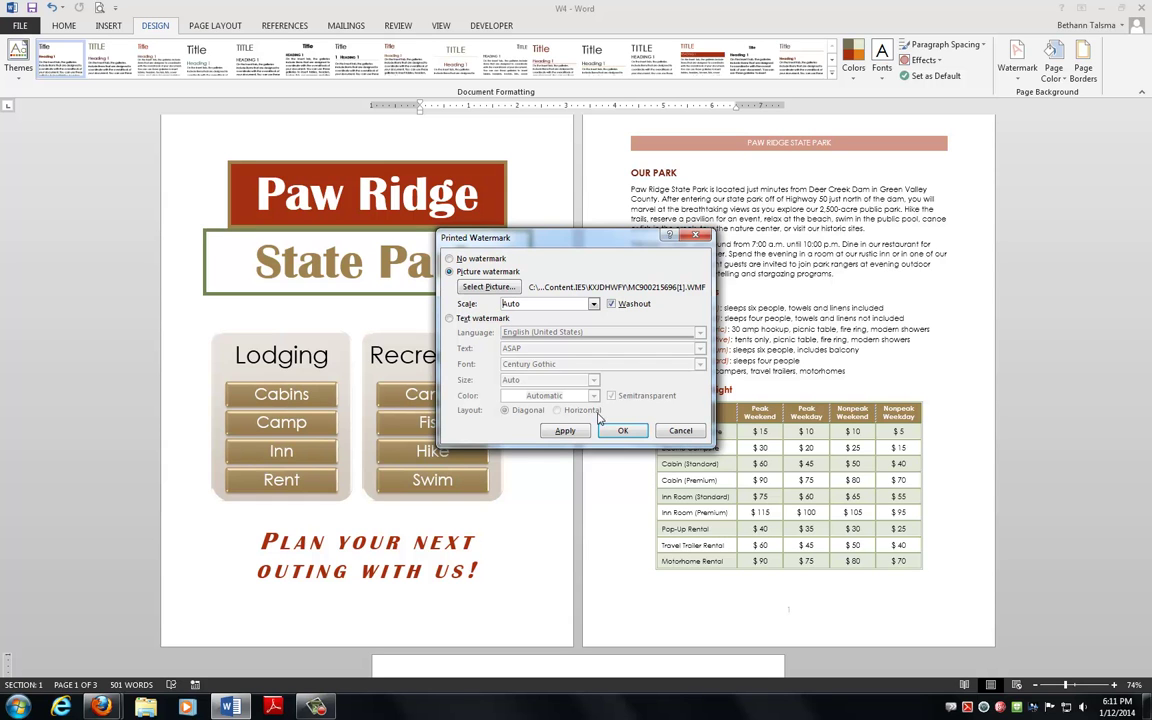
- Apply the washed-out paw-print watermark, close the dialog, and scroll to check it behind the pages
{"action": "left_click", "coordinate": [561, 433]}
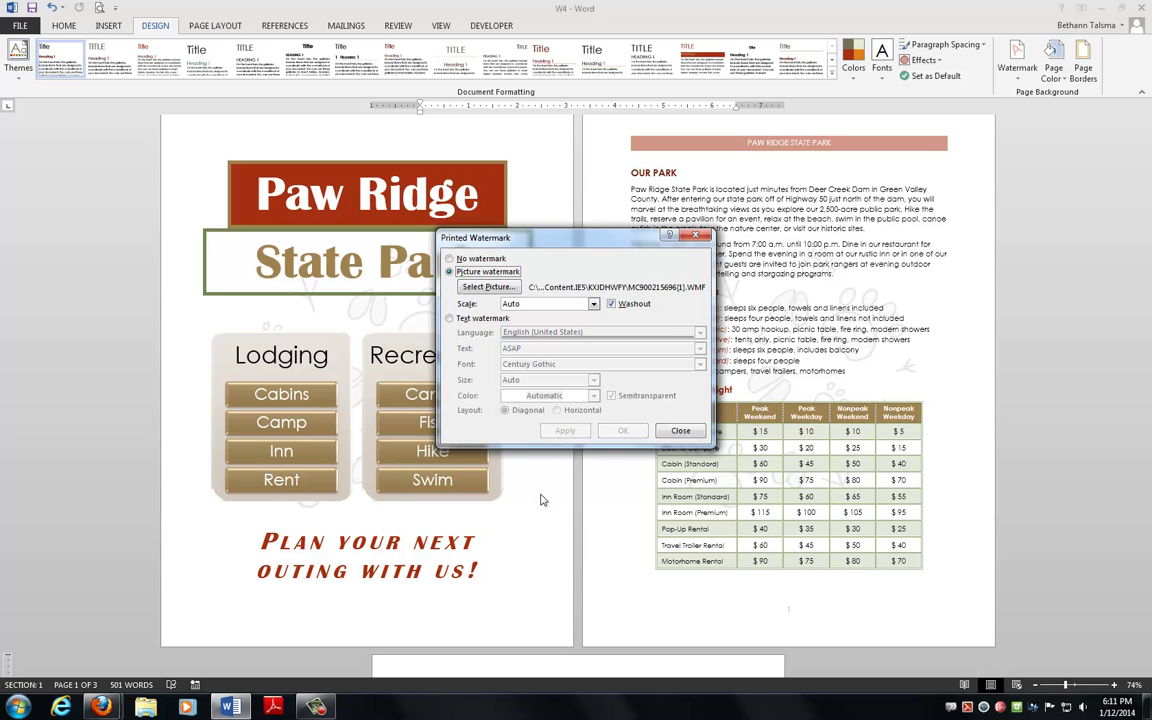
{"action": "left_click", "coordinate": [680, 430]}
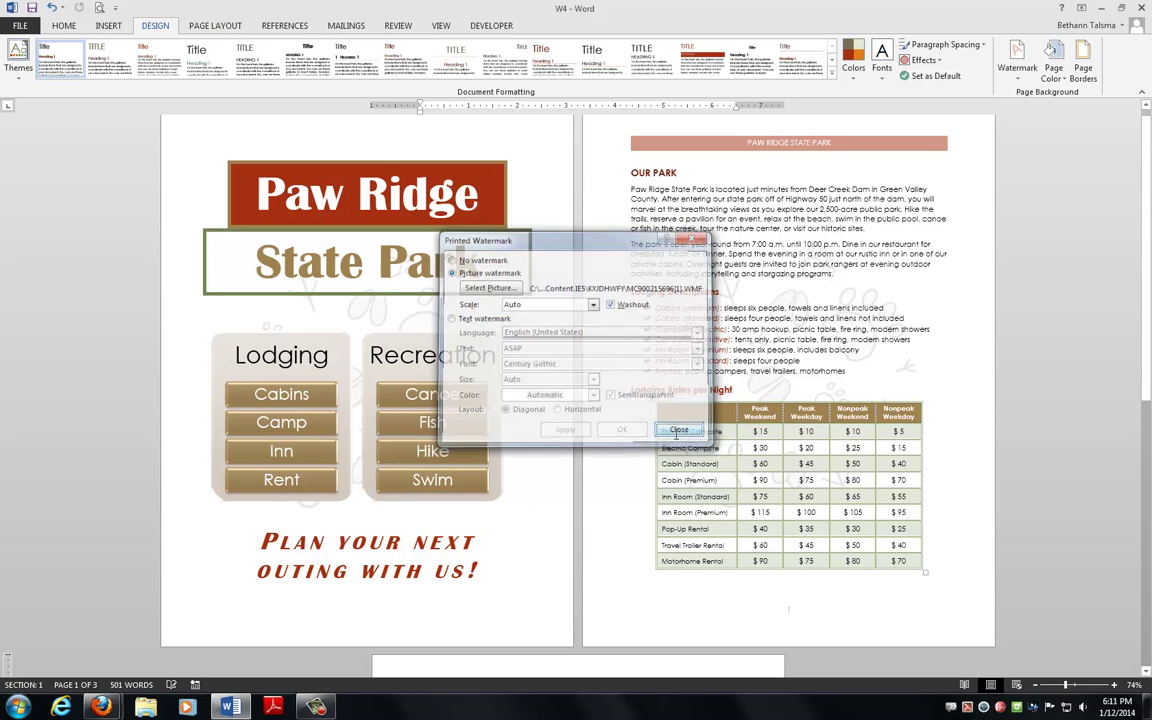
{"action": "scroll", "coordinate": [583, 447], "scroll_direction": "down", "scroll_amount": 3}
{"action": "scroll", "coordinate": [583, 447], "scroll_direction": "down", "scroll_amount": 5}
{"action": "scroll", "coordinate": [581, 440], "scroll_direction": "down", "scroll_amount": 2}
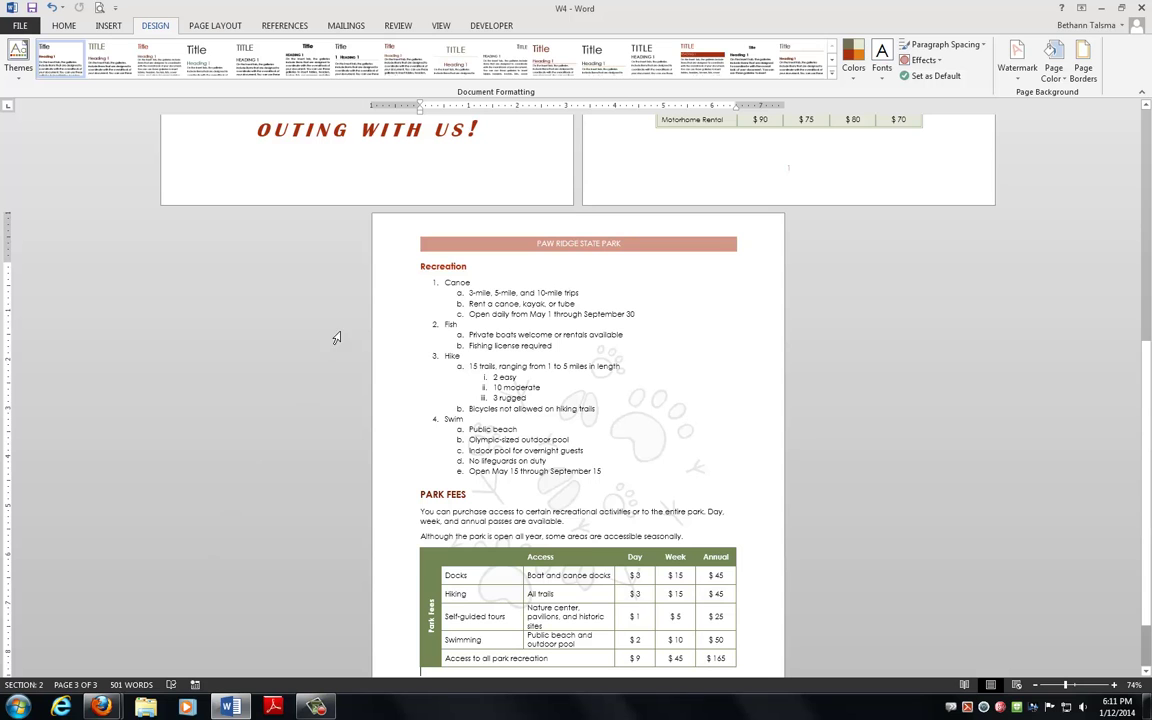
- Apply the TrebuchetMs theme font set from the DESIGN tab's Fonts list
{"action": "left_click", "coordinate": [882, 72]}
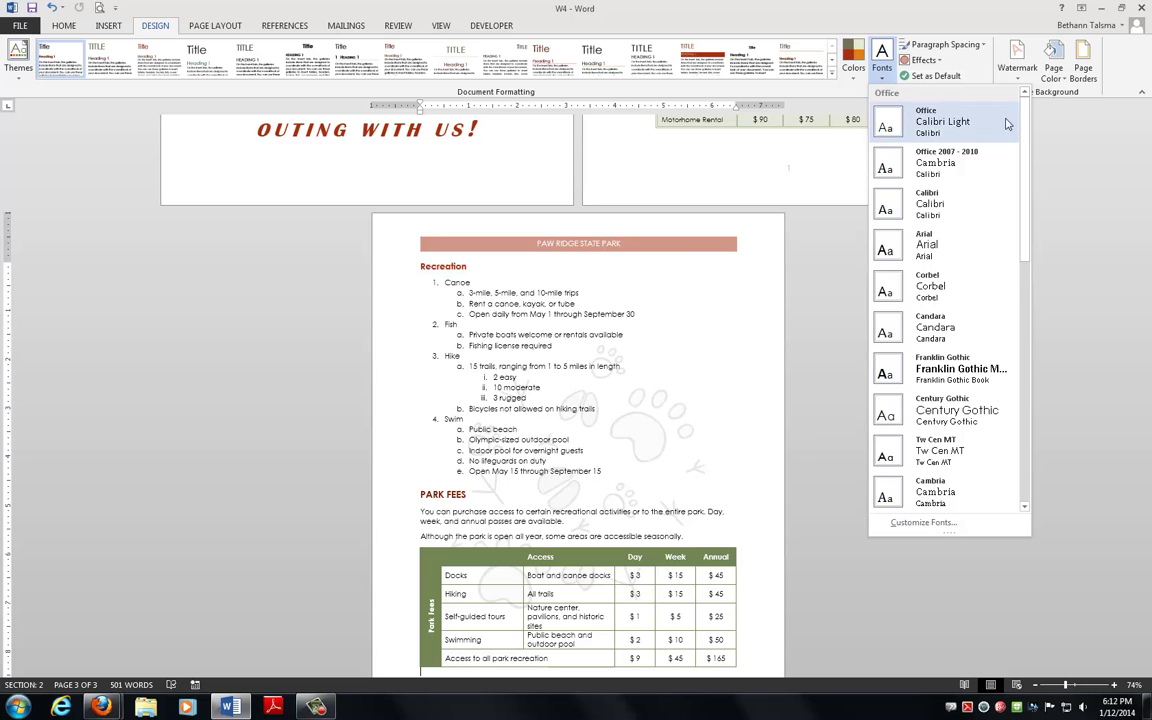
{"action": "left_click_drag", "start_coordinate": [1022, 211], "coordinate": [1025, 473]}
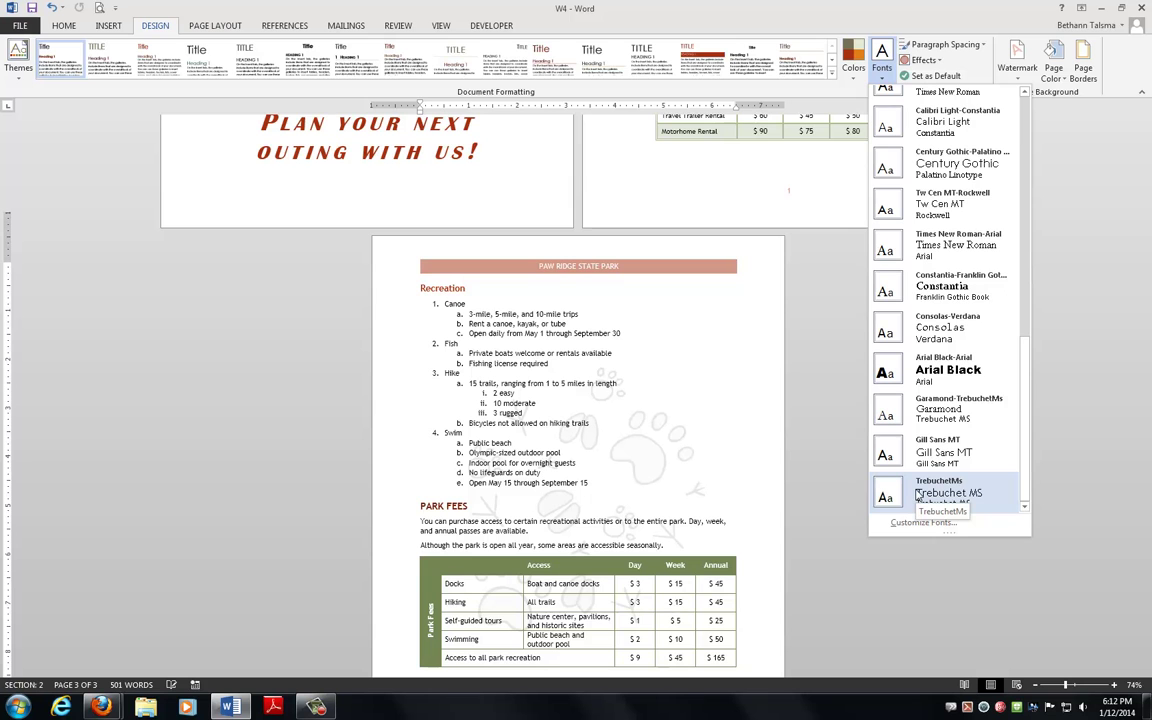
{"action": "left_click", "coordinate": [918, 494]}
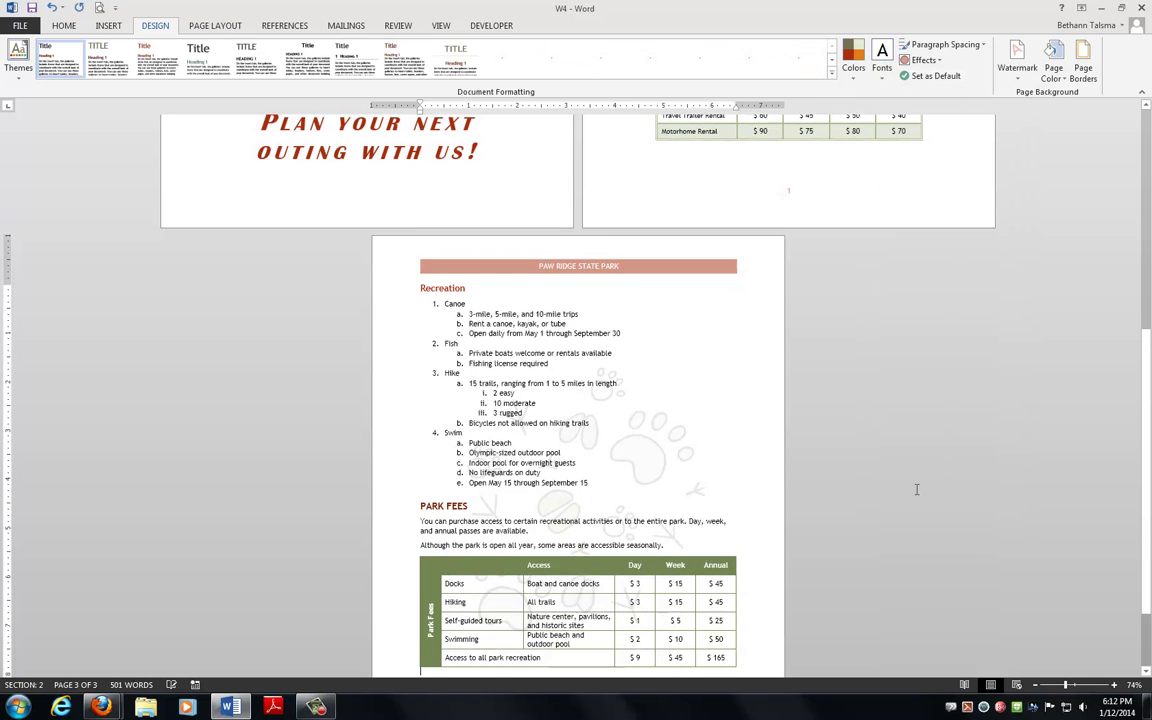
{"action": "scroll", "coordinate": [909, 342], "scroll_direction": "up", "scroll_amount": 8}
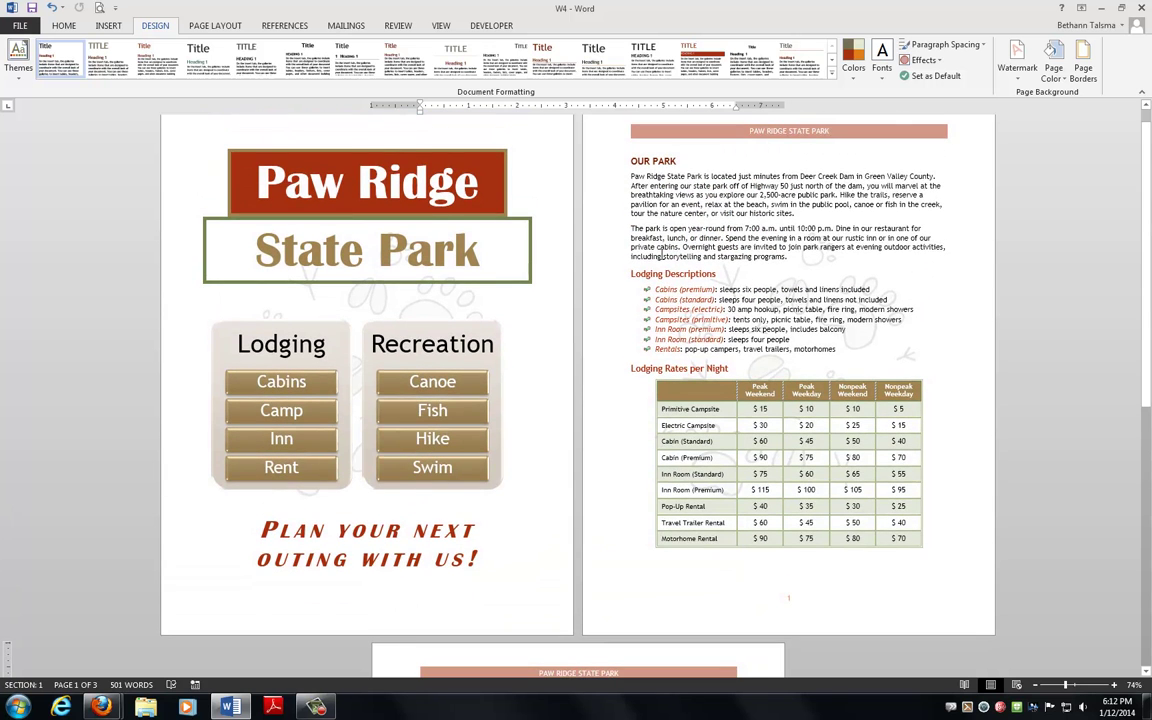
{"action": "scroll", "coordinate": [660, 256], "scroll_direction": "down", "scroll_amount": 2}
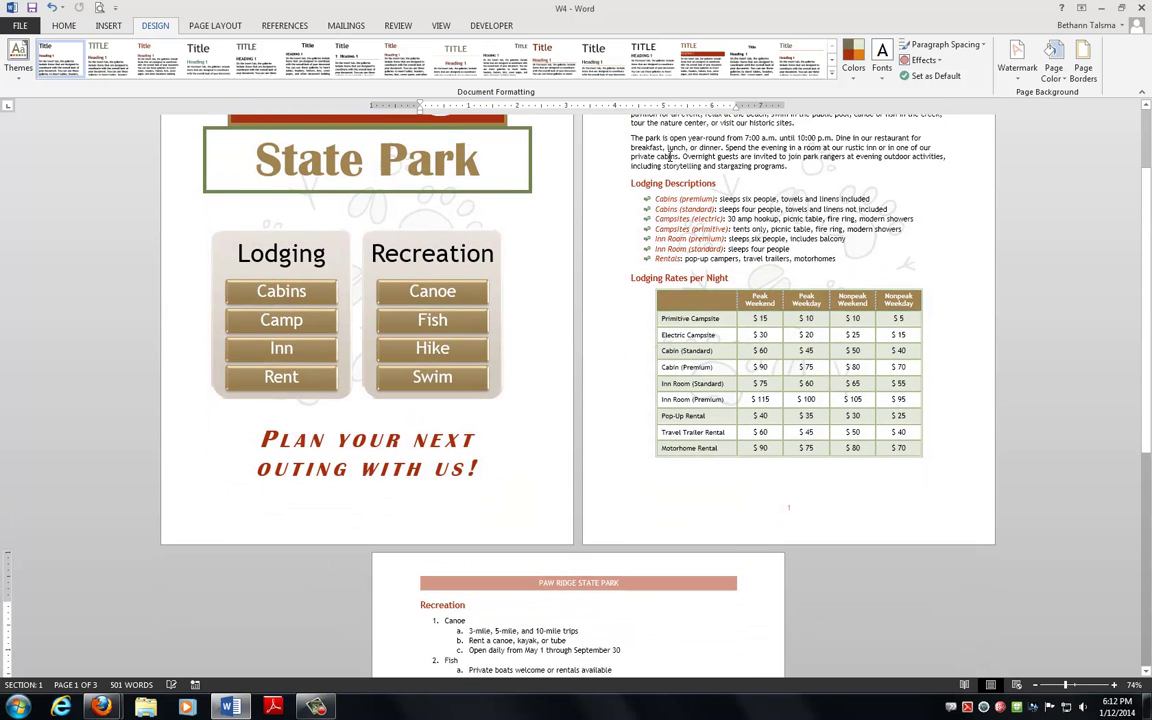
{"action": "left_click", "coordinate": [63, 25]}
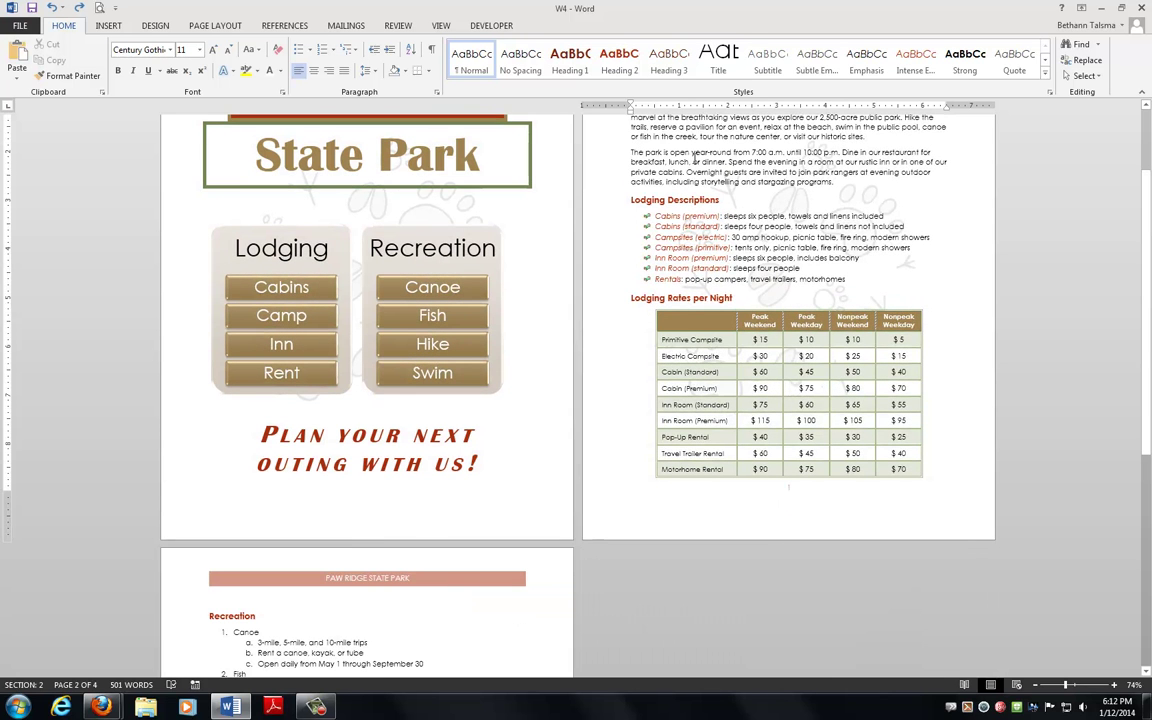
- Restore the Trebuchet MS theme fonts and run a spelling and grammar check that finds no errors
{"action": "key", "text": "ctrl+z"}
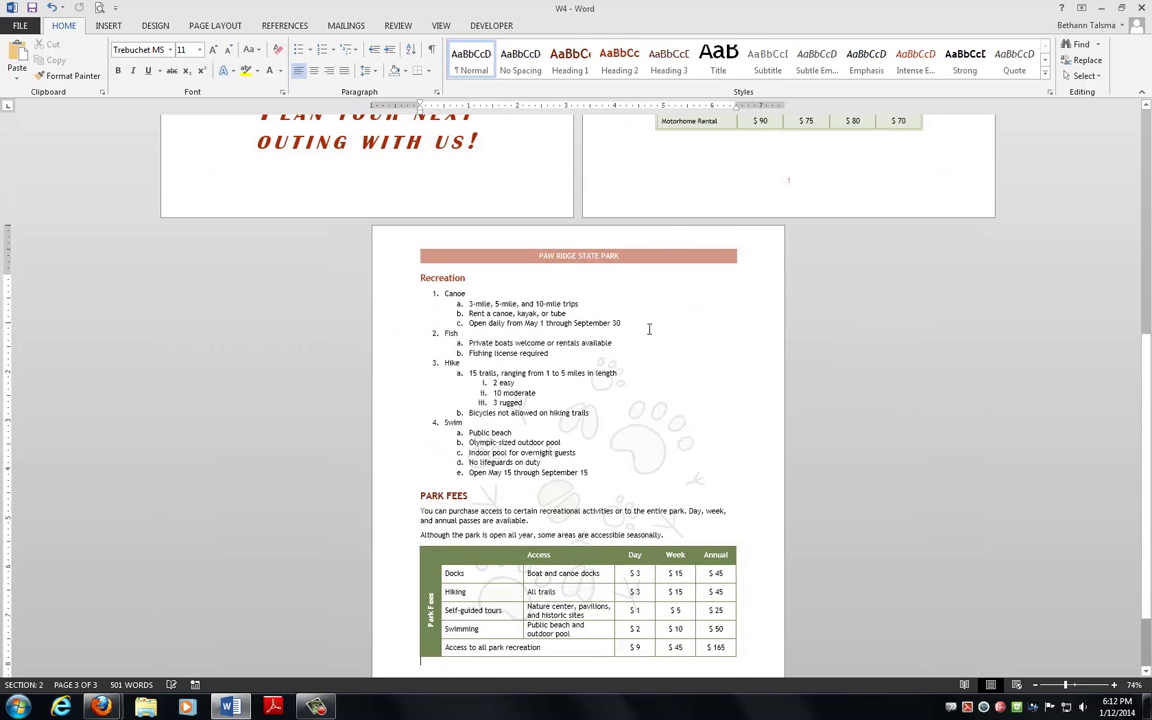
{"action": "scroll", "coordinate": [680, 342], "scroll_direction": "up", "scroll_amount": 3}
{"action": "scroll", "coordinate": [680, 342], "scroll_direction": "up", "scroll_amount": 1}
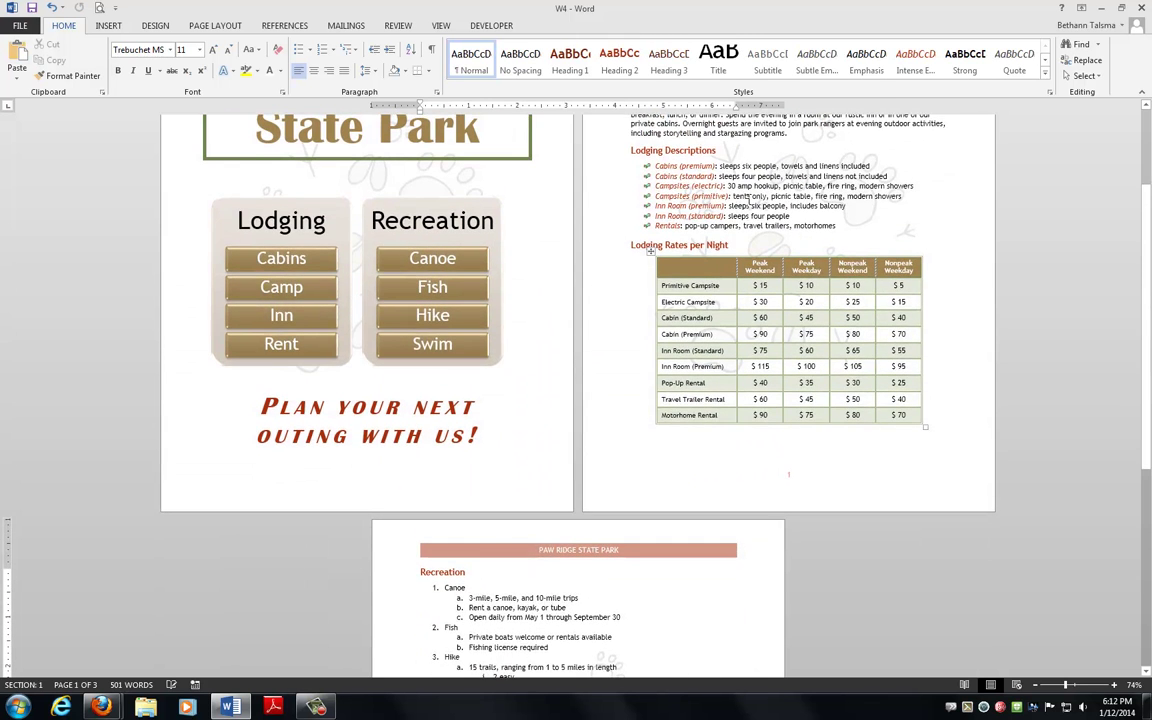
{"action": "scroll", "coordinate": [680, 342], "scroll_direction": "up", "scroll_amount": 1}
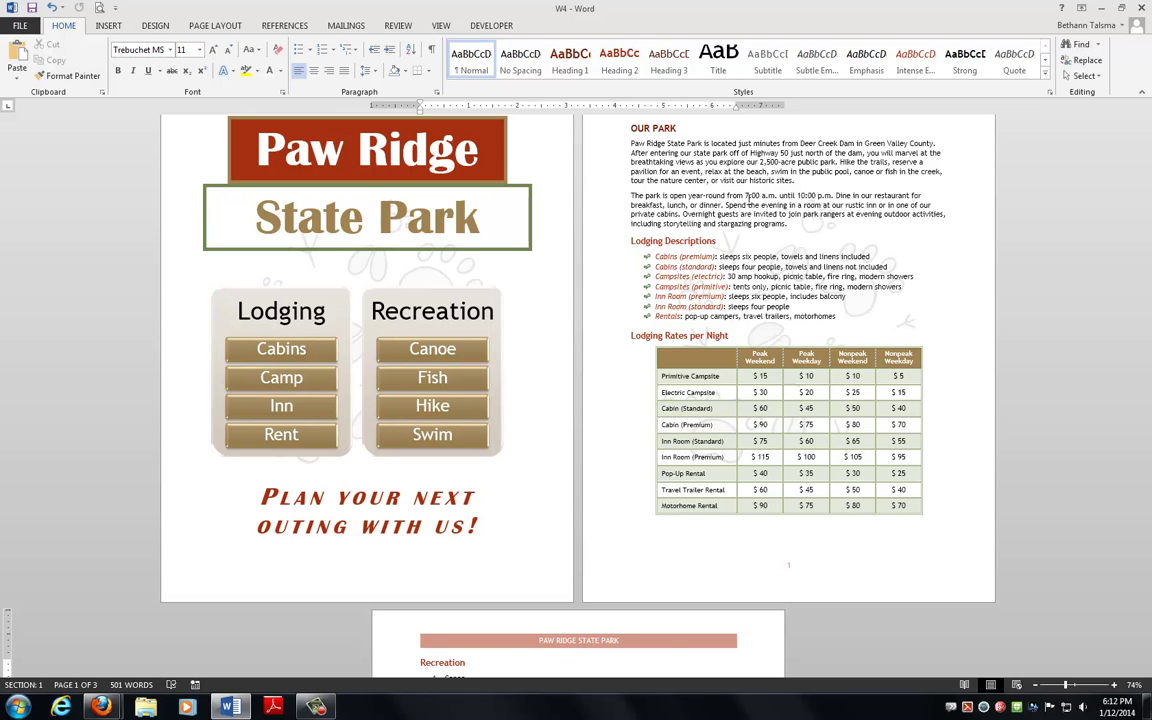
{"action": "key", "text": "F7"}
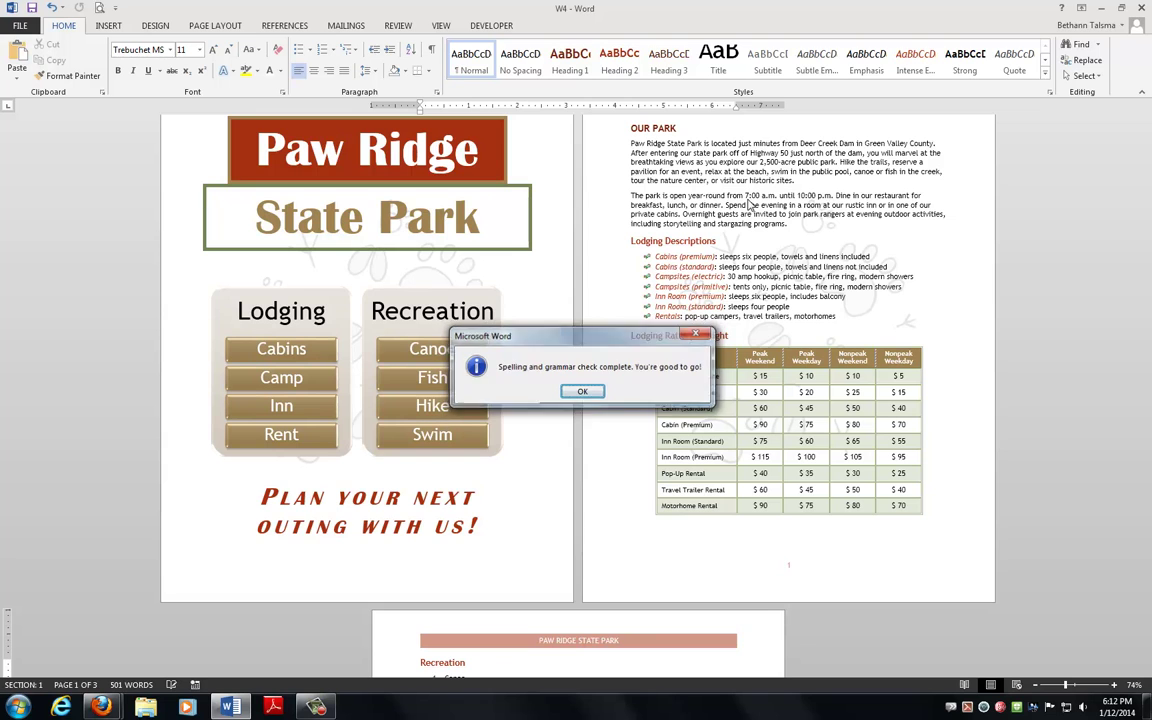
{"action": "key", "text": "Return"}
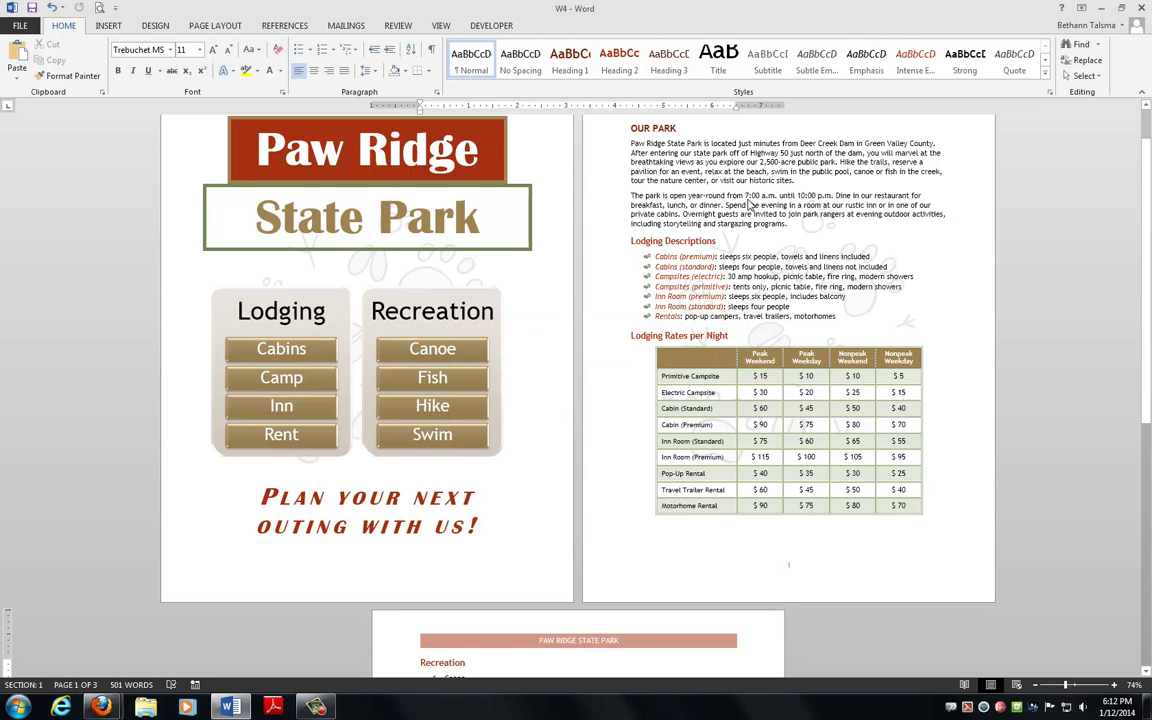